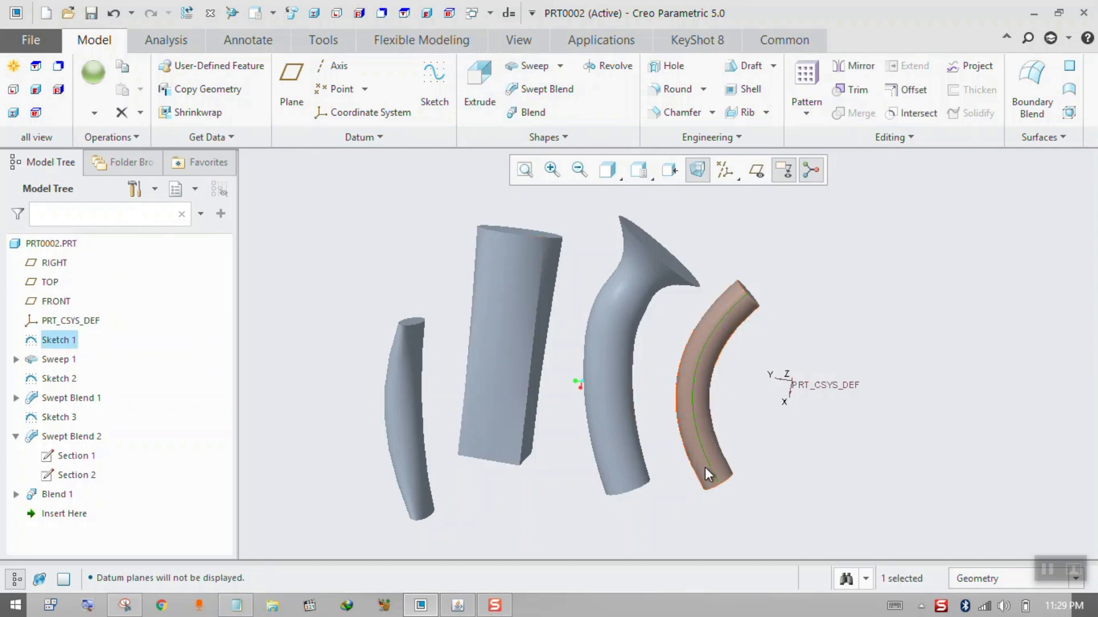
Examine the trajectory Sketch 1 and the circular Section 1 that define Sweep 1.
{"action": "left_click", "coordinate": [59, 338]}
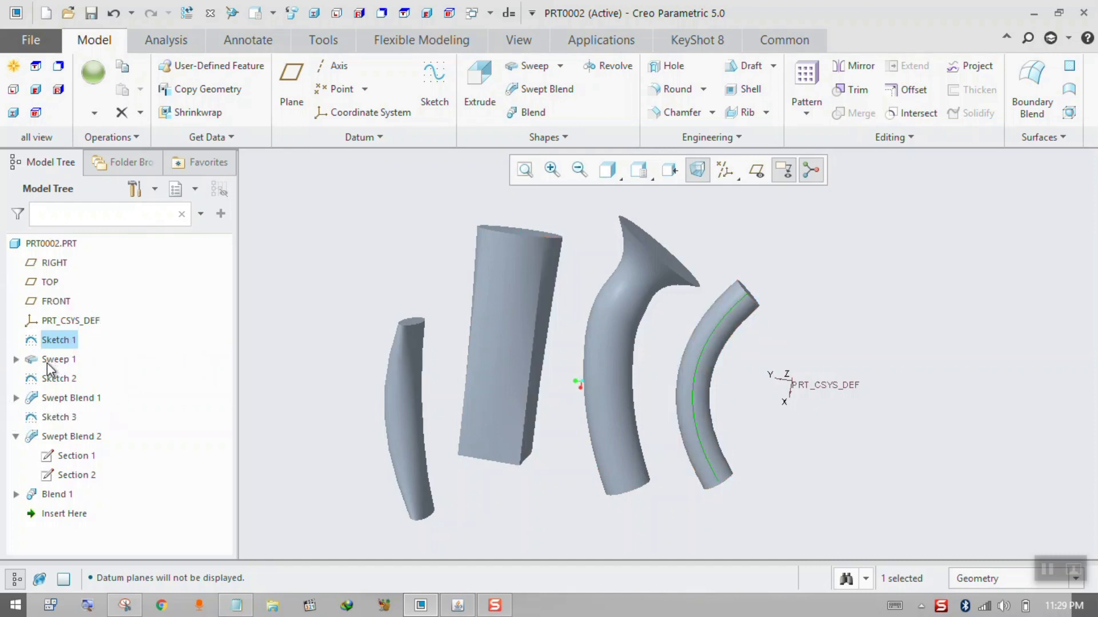
{"action": "left_click", "coordinate": [17, 359]}
{"action": "left_click", "coordinate": [80, 379]}
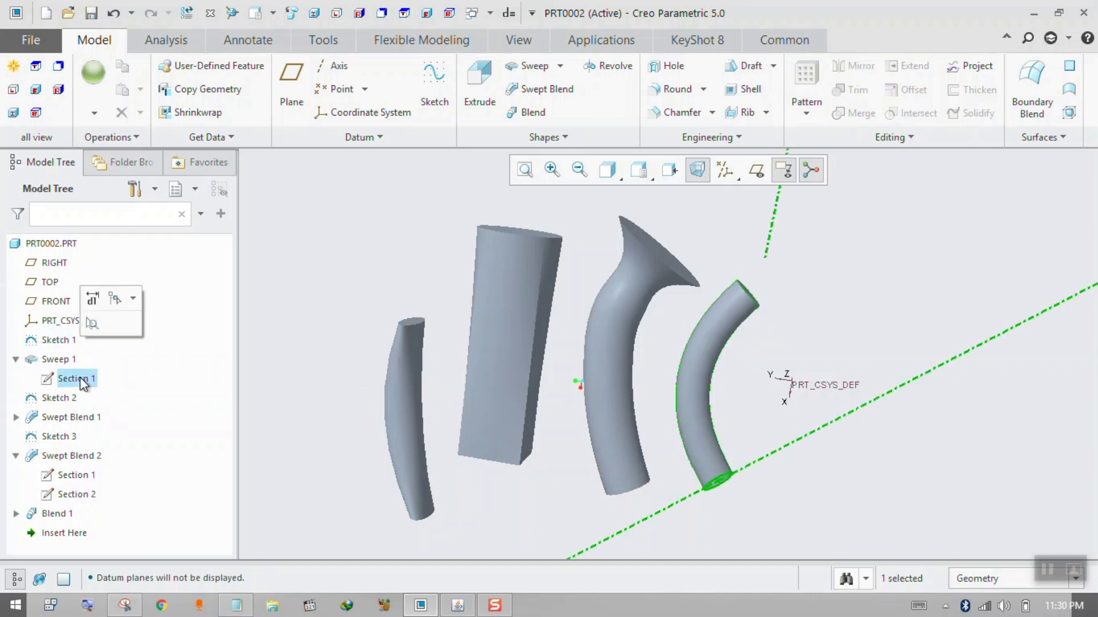
{"action": "middle_click_drag", "start_coordinate": [662, 509], "coordinate": [676, 466]}
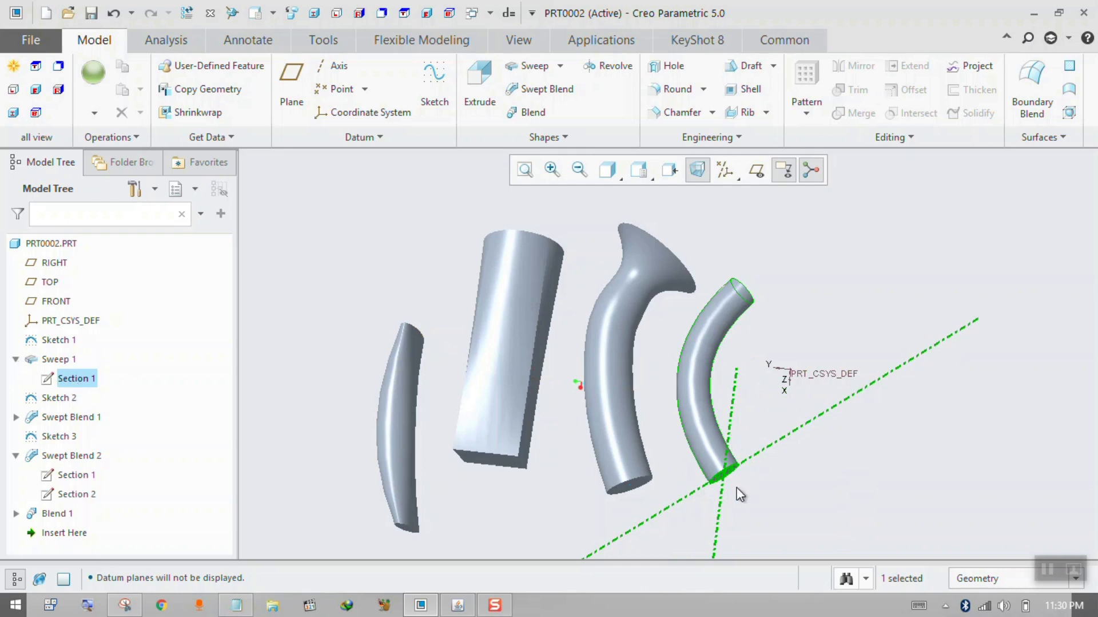
{"action": "scroll", "coordinate": [736, 487], "scroll_direction": "down", "scroll_amount": 3}
{"action": "middle_click_drag", "start_coordinate": [734, 485], "coordinate": [723, 465]}
{"action": "scroll", "coordinate": [725, 466], "scroll_direction": "up", "scroll_amount": 3}
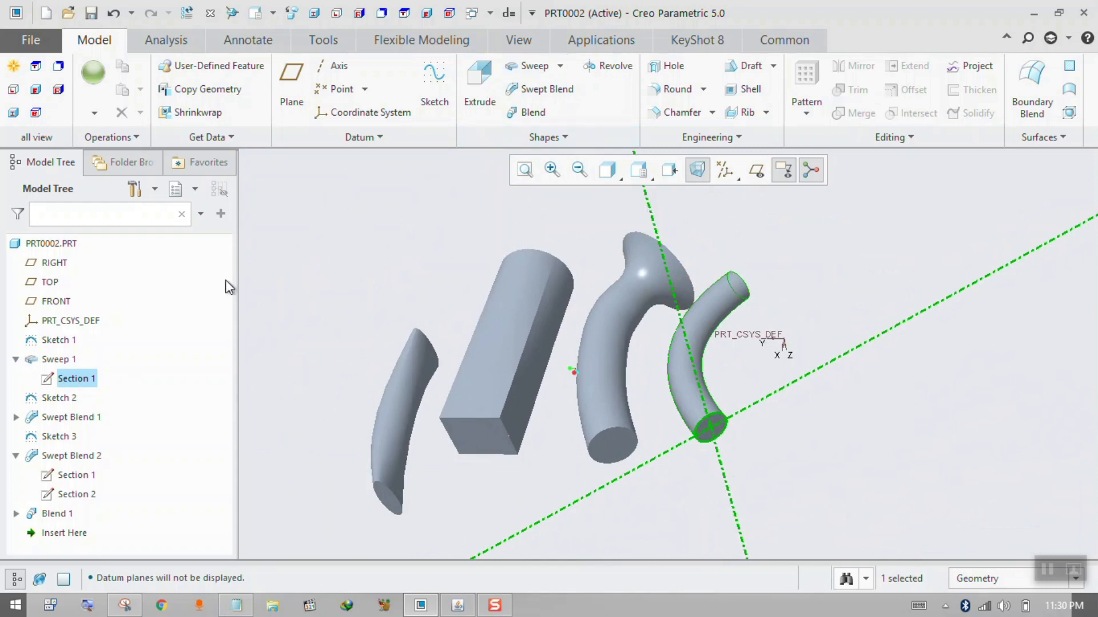
{"action": "left_click", "coordinate": [67, 342], "text": "ctrl"}
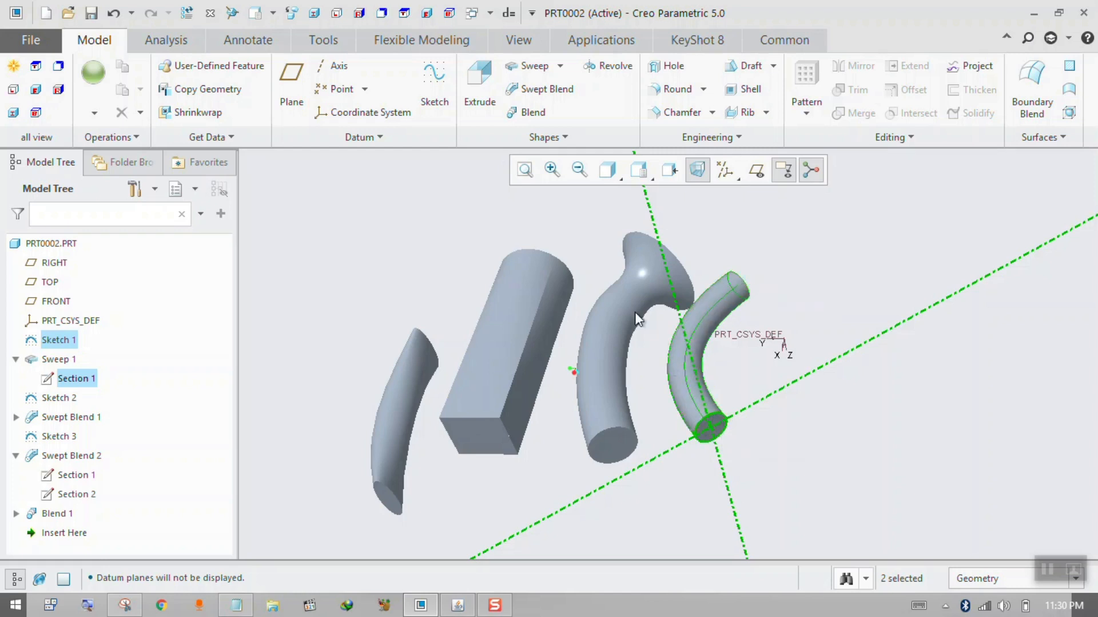
{"action": "left_click", "coordinate": [548, 89]}
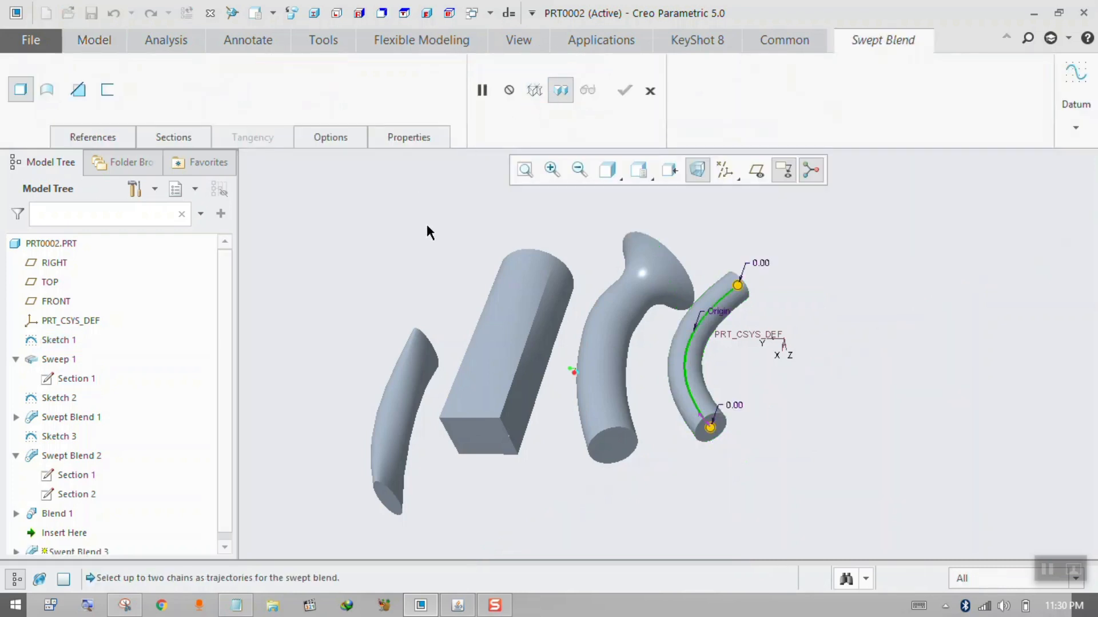
{"action": "left_click", "coordinate": [649, 93]}
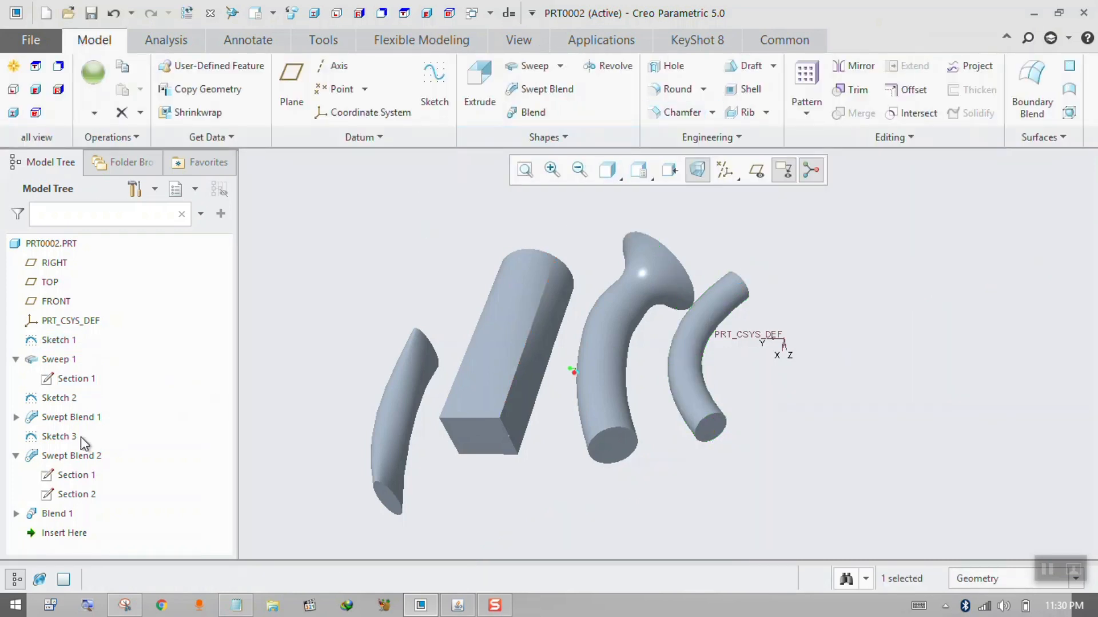
Examine Swept Blend 1 with its trajectory Sketch 2, following the sections along the body from the plain end to the flare.
{"action": "left_click", "coordinate": [16, 360]}
{"action": "left_click", "coordinate": [55, 378]}
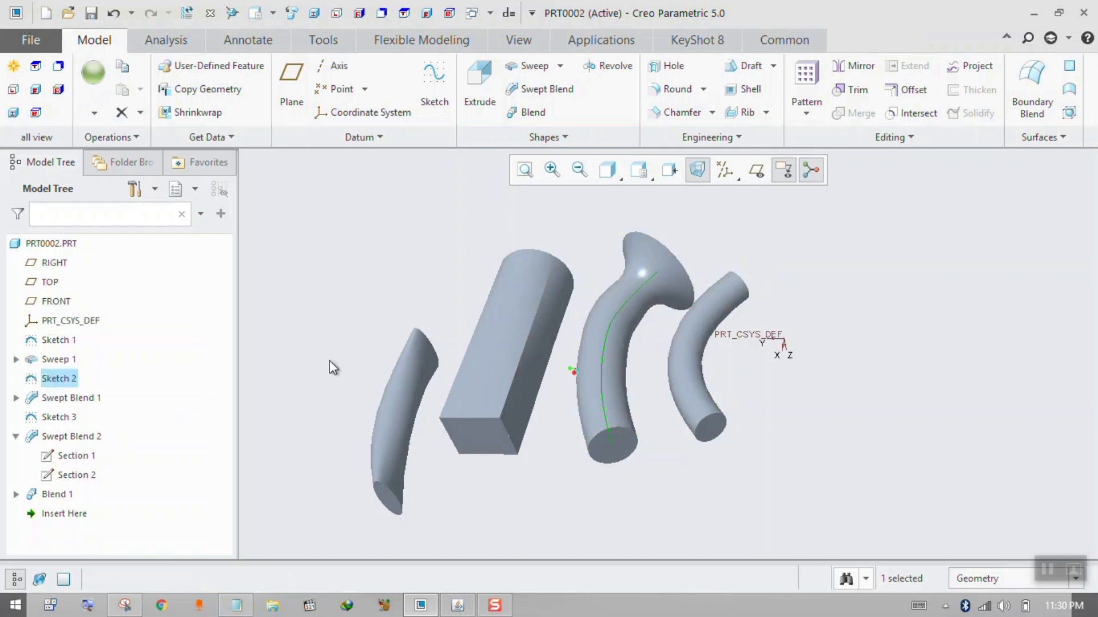
{"action": "left_click", "coordinate": [17, 397]}
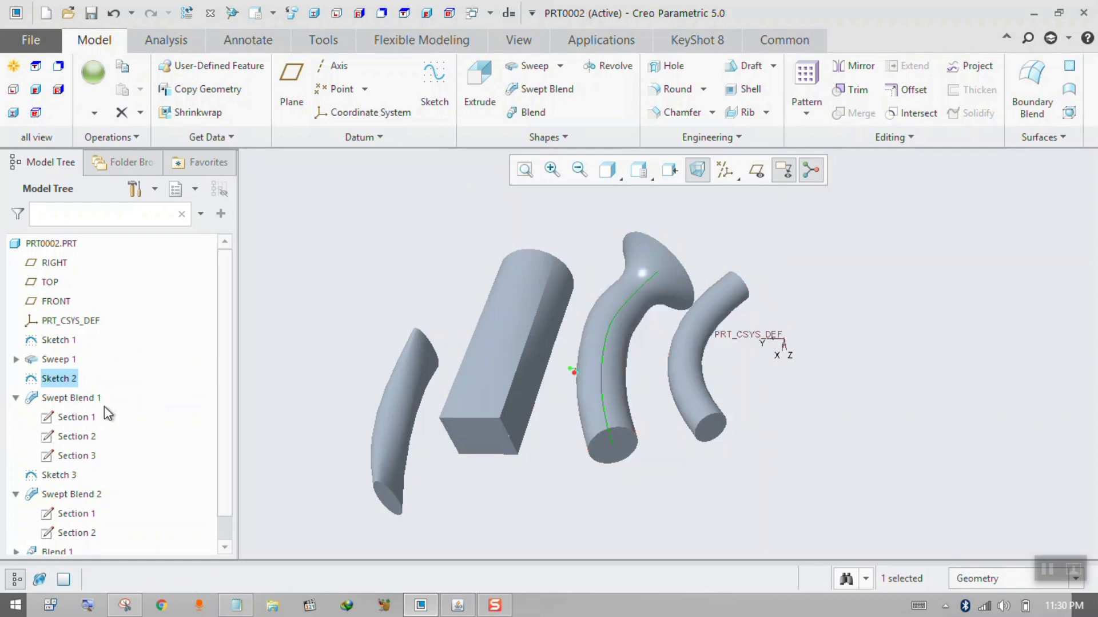
{"action": "left_click", "coordinate": [66, 400]}
{"action": "middle_click_drag", "start_coordinate": [811, 255], "coordinate": [832, 306]}
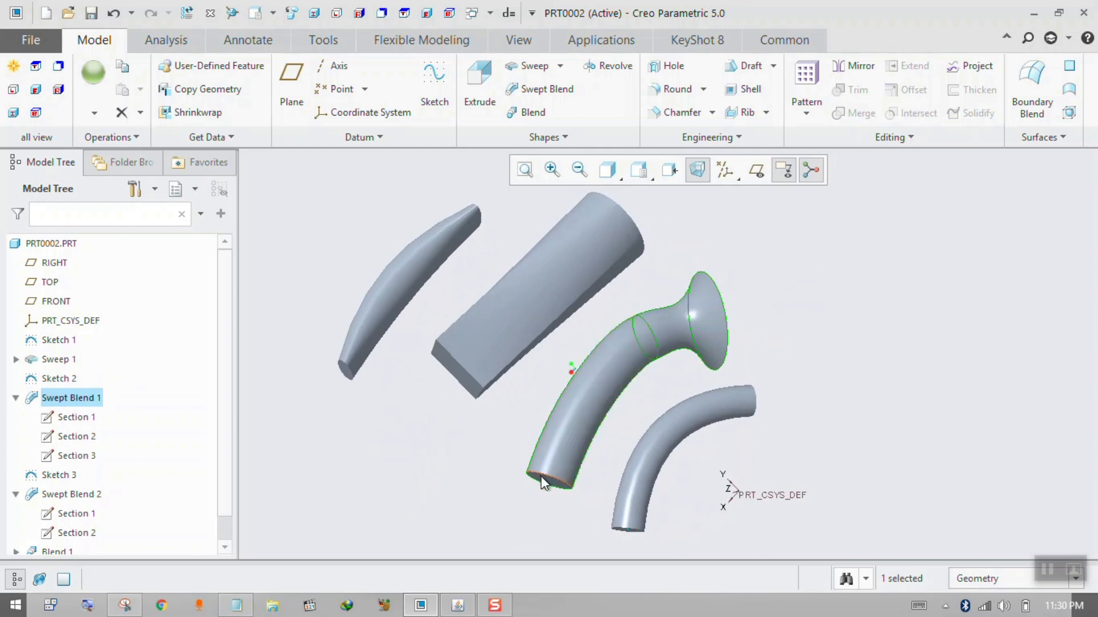
{"action": "middle_click_drag", "start_coordinate": [541, 476], "coordinate": [632, 327]}
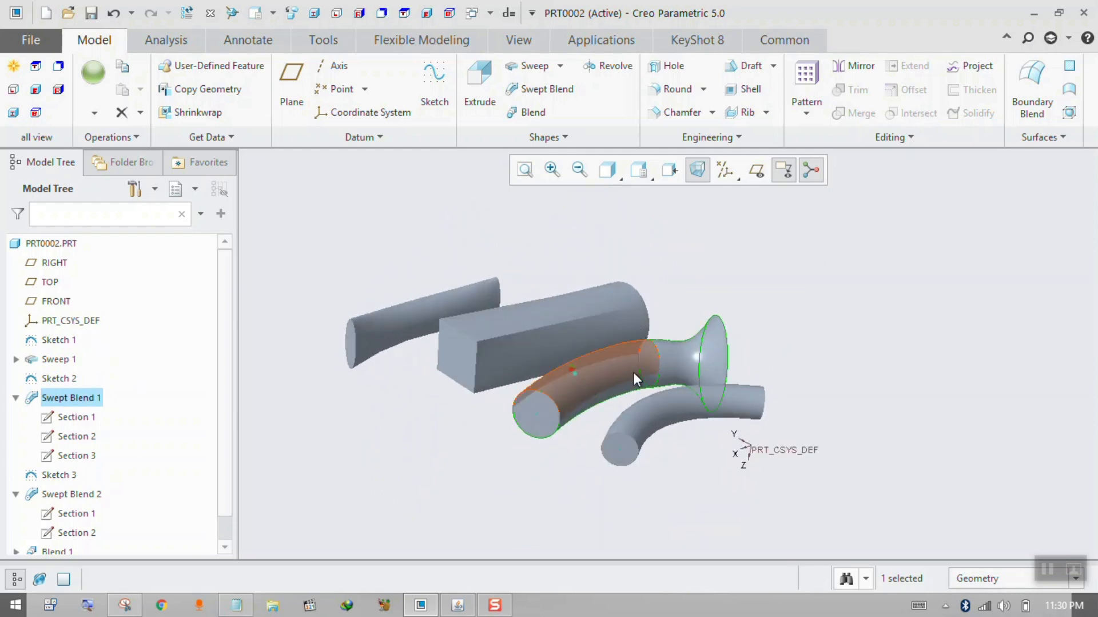
{"action": "mouse_move", "coordinate": [708, 361]}
{"action": "middle_mouse_down"}
{"action": "mouse_move", "coordinate": [615, 335]}
{"action": "mouse_move", "coordinate": [637, 300]}
{"action": "mouse_move", "coordinate": [705, 353]}
{"action": "mouse_move", "coordinate": [706, 375]}
{"action": "mouse_move", "coordinate": [698, 319]}
{"action": "middle_mouse_up"}
Edit Swept Blend 1 freehand, narrowing the flared end section and enlarging the middle section, and regenerate the part.
{"action": "left_click", "coordinate": [700, 300]}
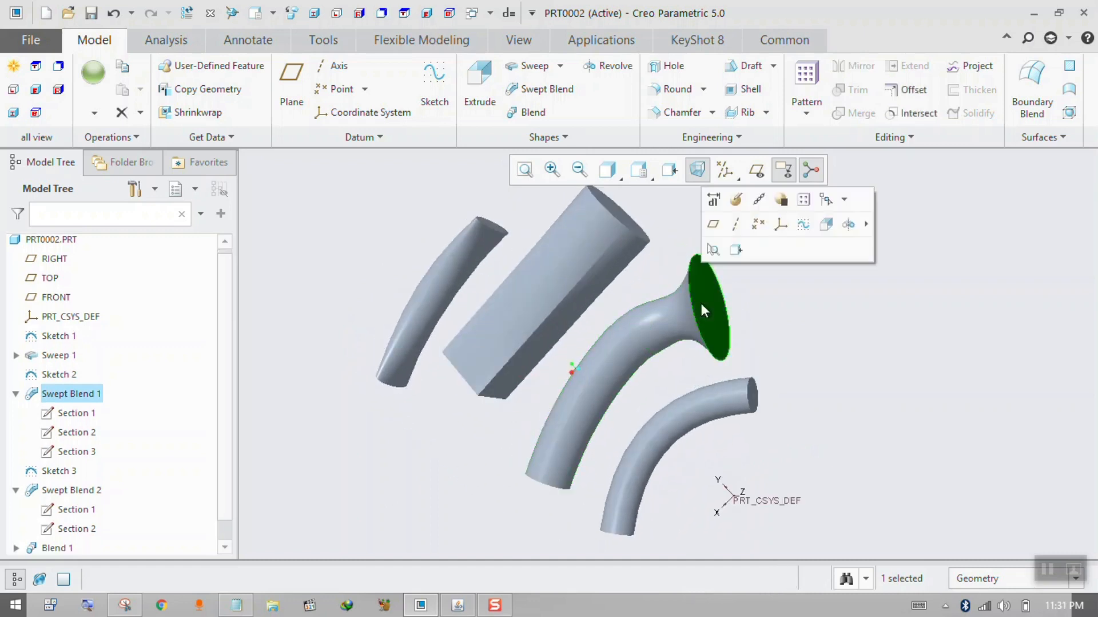
{"action": "left_click", "coordinate": [713, 200]}
{"action": "middle_click_drag", "start_coordinate": [759, 252], "coordinate": [679, 271]}
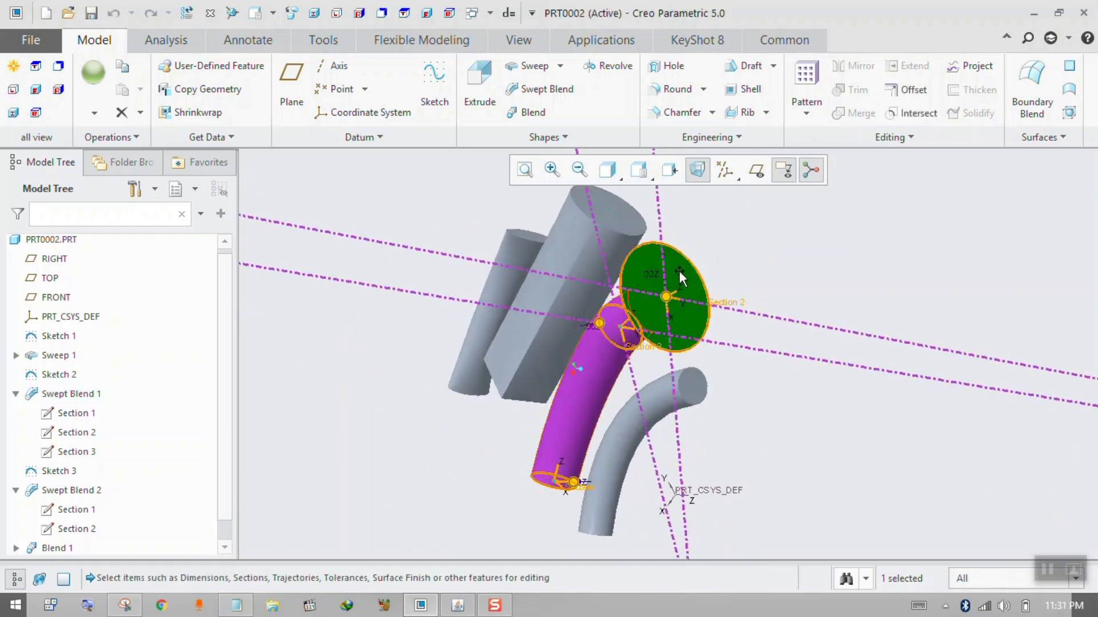
{"action": "left_click_drag", "start_coordinate": [622, 288], "coordinate": [640, 290]}
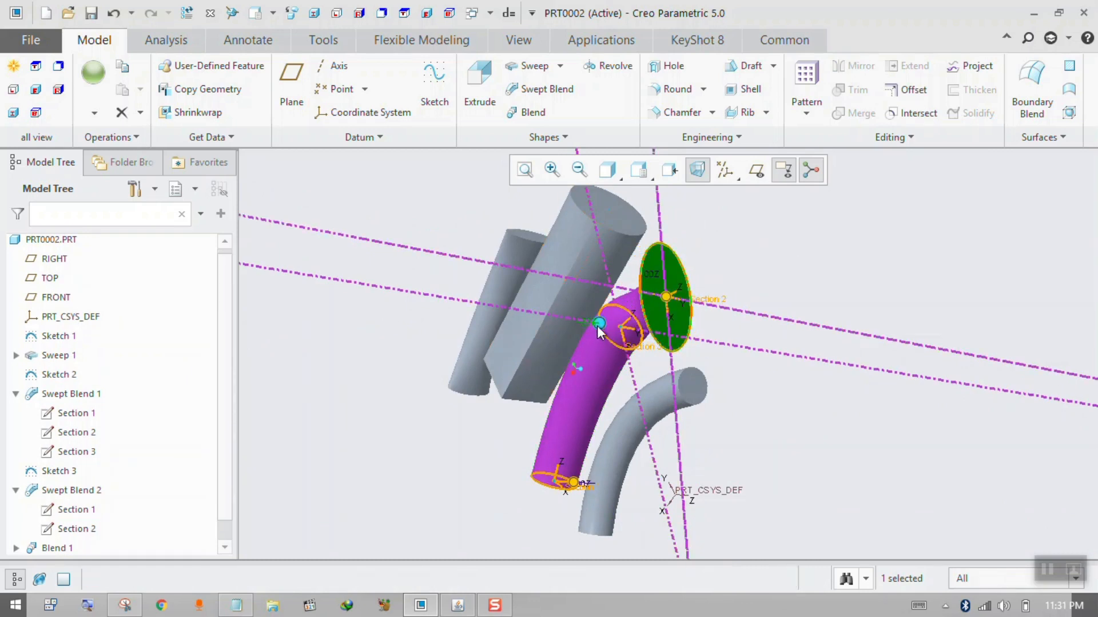
{"action": "mouse_move", "coordinate": [599, 324]}
{"action": "left_mouse_down"}
{"action": "mouse_move", "coordinate": [606, 351]}
{"action": "mouse_move", "coordinate": [586, 323]}
{"action": "left_mouse_up"}
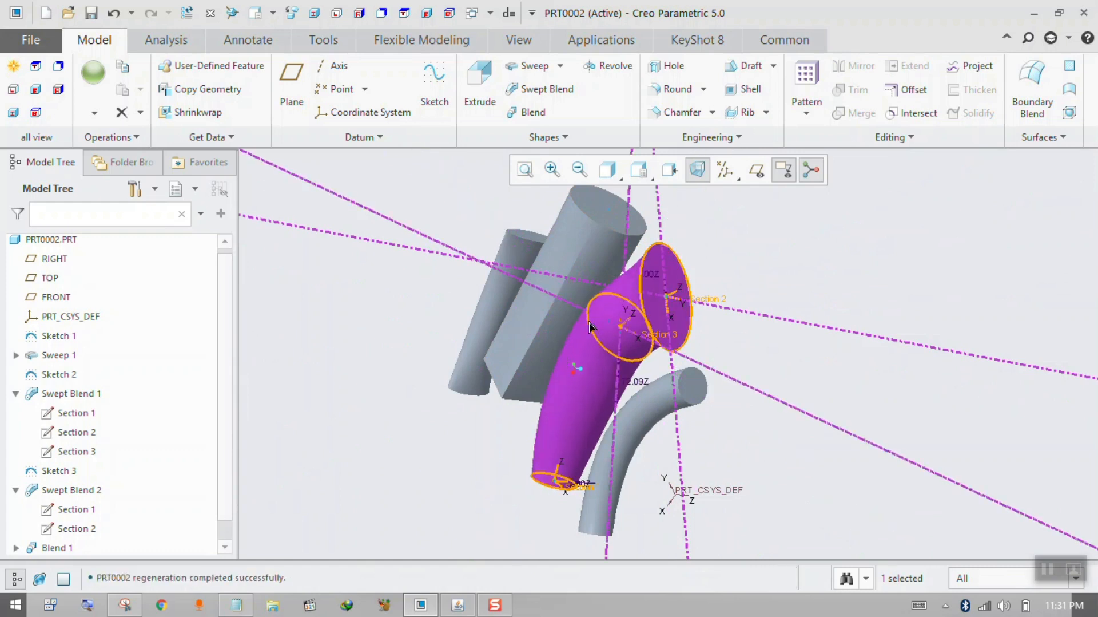
{"action": "left_click", "coordinate": [790, 260]}
{"action": "middle_click_drag", "start_coordinate": [790, 261], "coordinate": [784, 289]}
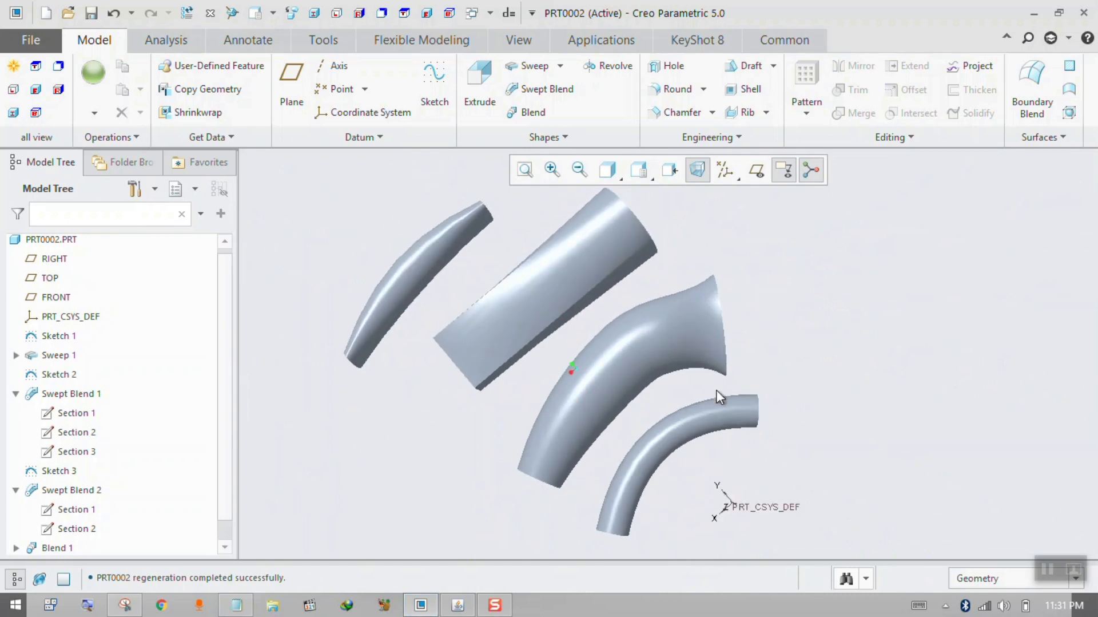
Inspect the reshaped Swept Blend 1 from several angles and collapse its list of sections.
{"action": "key", "text": "ctrl"}
{"action": "key", "text": "ctrl"}
{"action": "key", "text": "ctrl"}
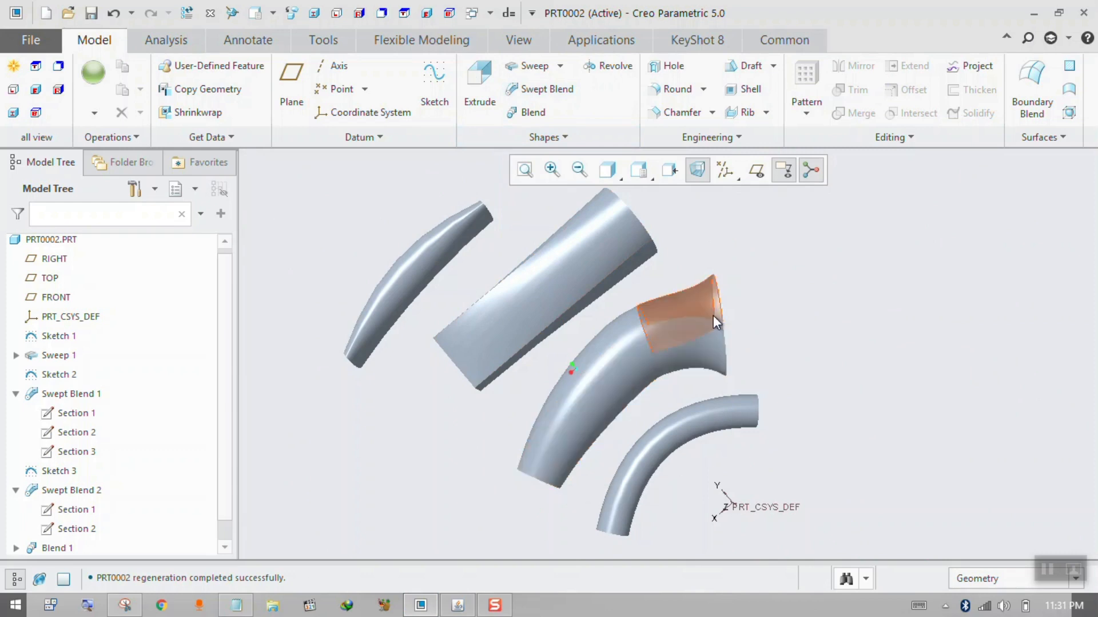
{"action": "middle_click_drag", "start_coordinate": [581, 420], "coordinate": [626, 385]}
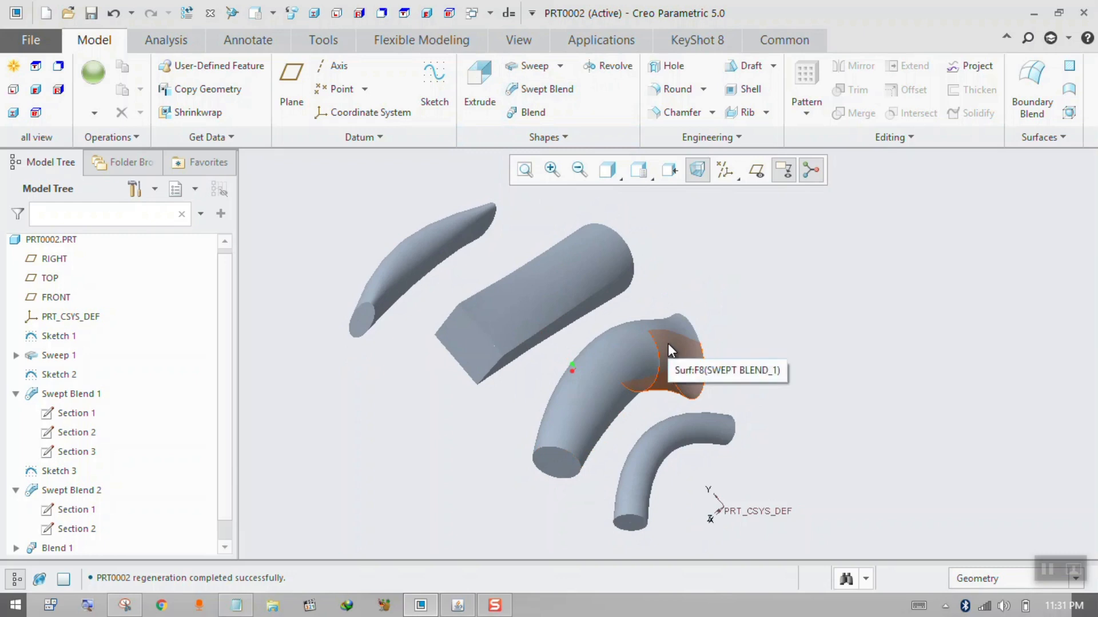
{"action": "mouse_move", "coordinate": [598, 426]}
{"action": "middle_mouse_down"}
{"action": "mouse_move", "coordinate": [595, 412]}
{"action": "mouse_move", "coordinate": [578, 433]}
{"action": "middle_mouse_up"}
{"action": "scroll", "coordinate": [579, 223], "scroll_direction": "down", "scroll_amount": 3}
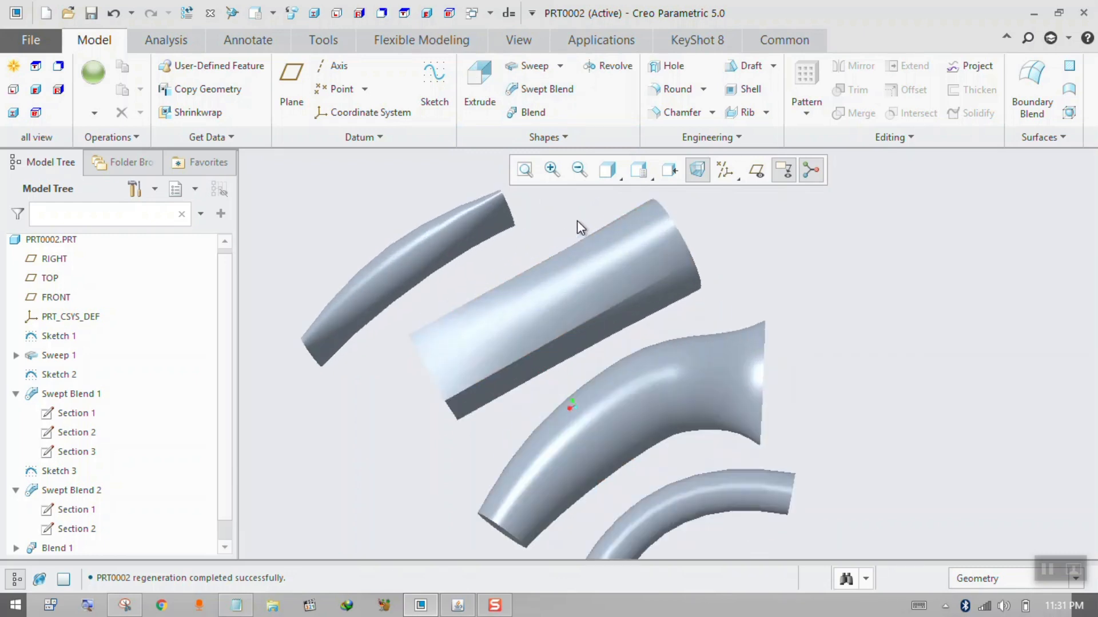
{"action": "middle_click_drag", "start_coordinate": [582, 230], "coordinate": [603, 238]}
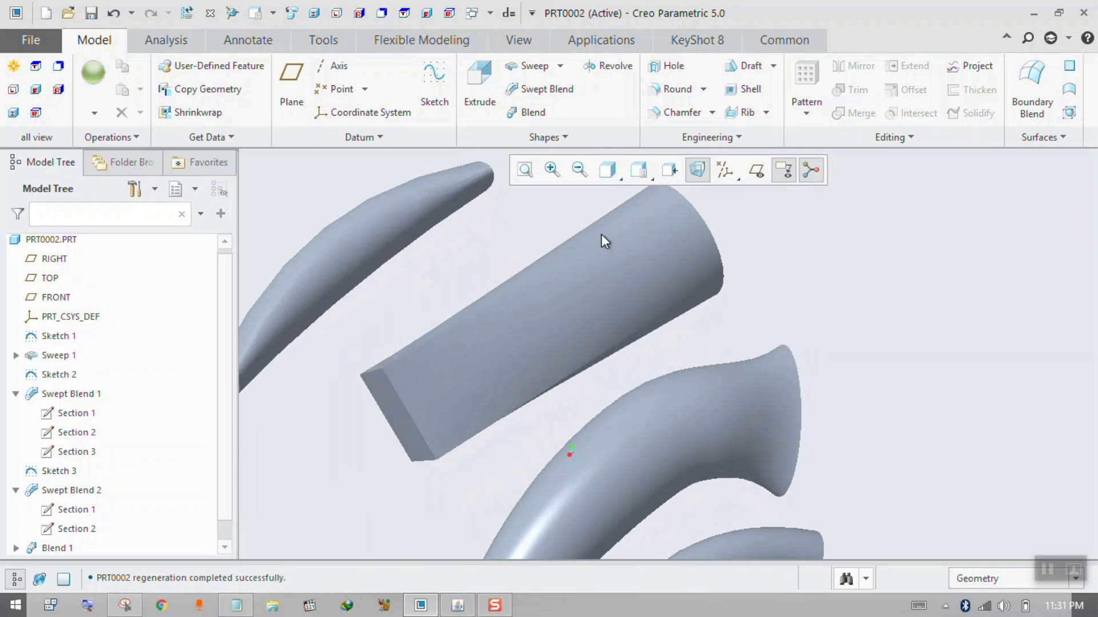
{"action": "left_click", "coordinate": [16, 394]}
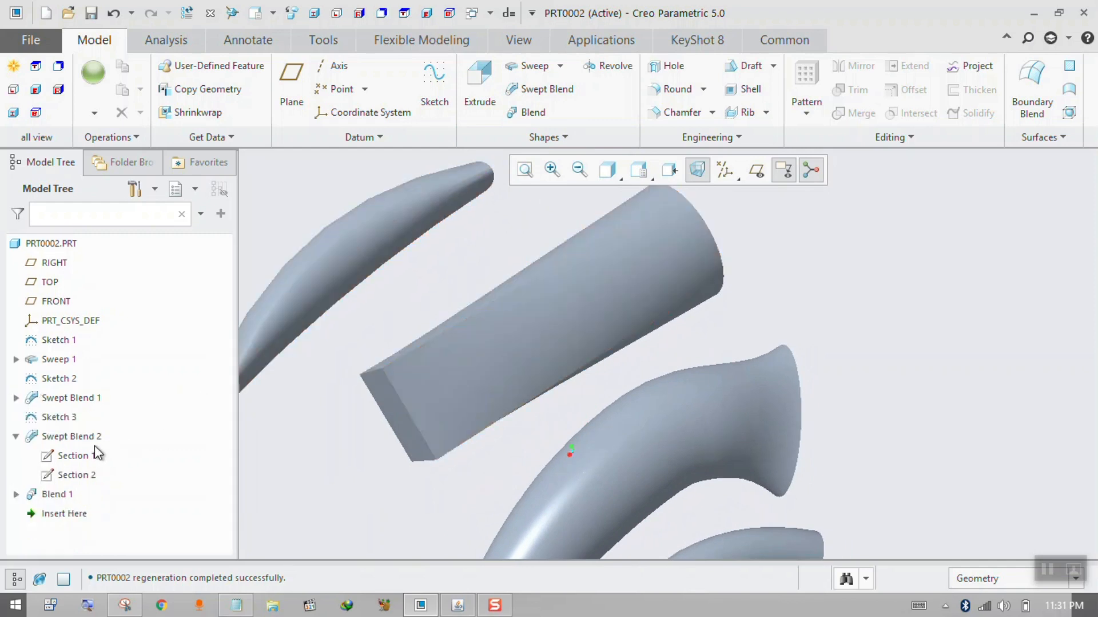
Examine Swept Blend 2 with its straight trajectory Sketch 3, round Section 1 and rectangular Section 2.
{"action": "left_click", "coordinate": [58, 417]}
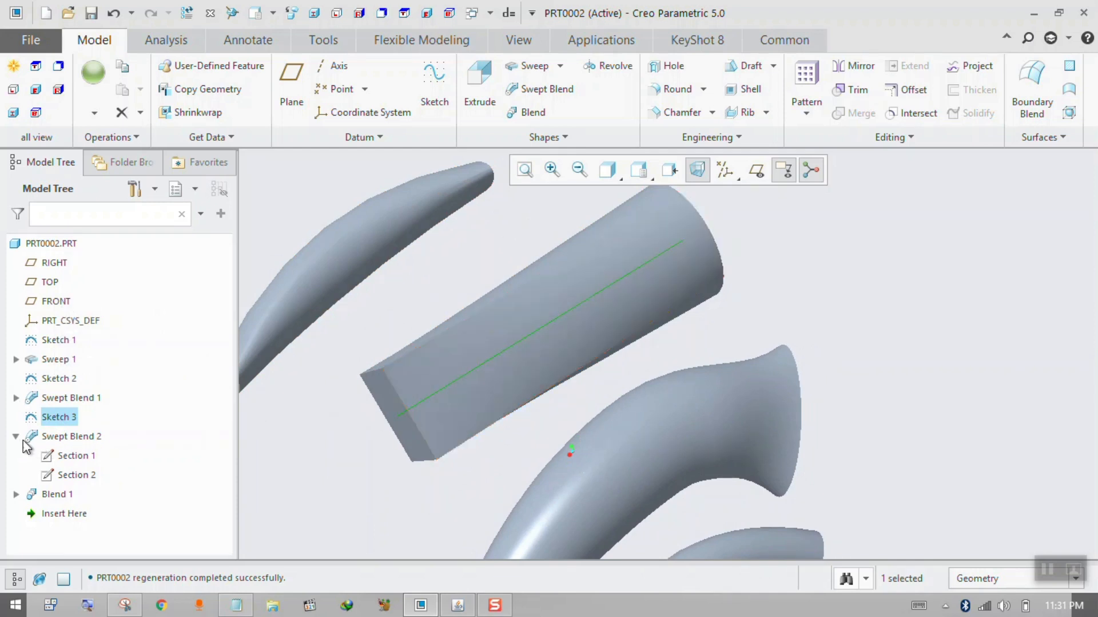
{"action": "left_click", "coordinate": [75, 458]}
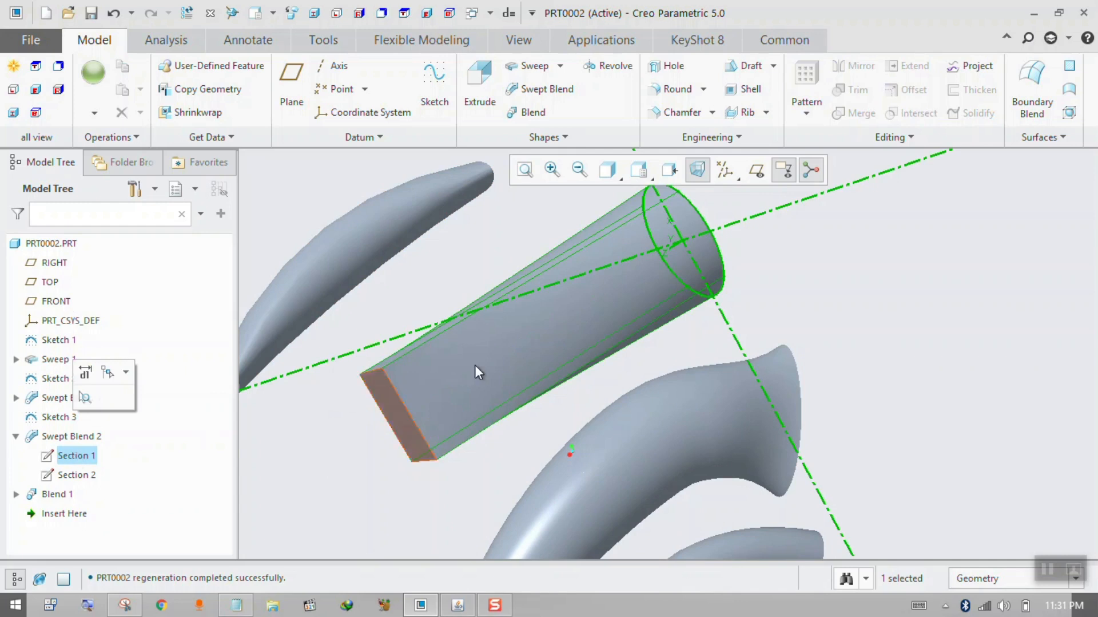
{"action": "mouse_move", "coordinate": [620, 303]}
{"action": "middle_mouse_down"}
{"action": "mouse_move", "coordinate": [580, 334]}
{"action": "mouse_move", "coordinate": [630, 316]}
{"action": "middle_mouse_up"}
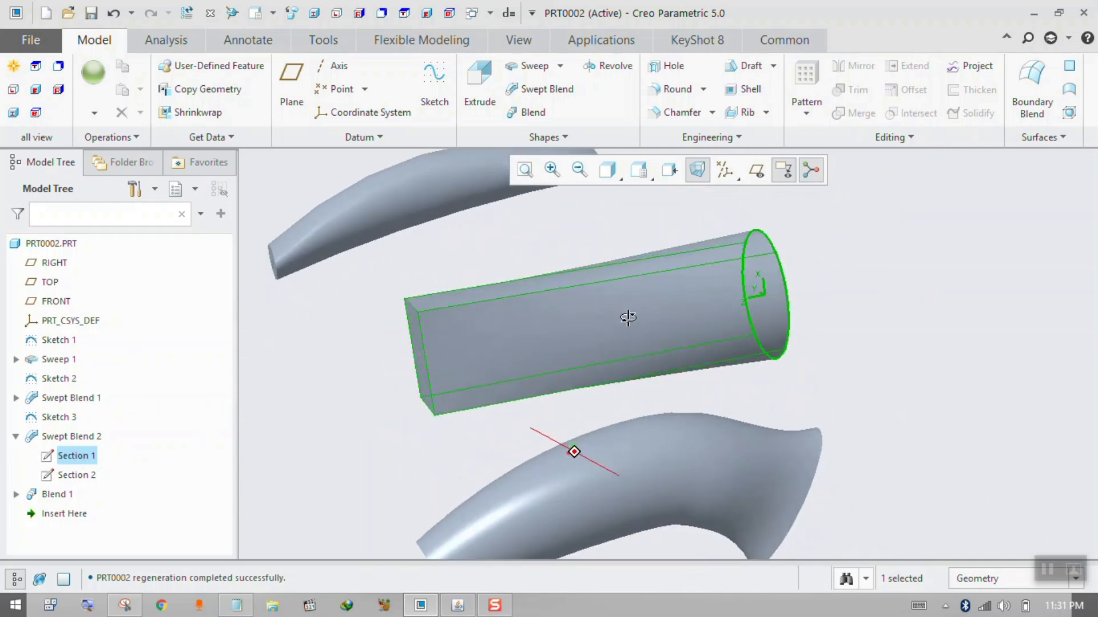
{"action": "left_click", "coordinate": [93, 476]}
{"action": "mouse_move", "coordinate": [271, 371]}
{"action": "middle_mouse_down"}
{"action": "mouse_move", "coordinate": [309, 351]}
{"action": "mouse_move", "coordinate": [275, 370]}
{"action": "middle_mouse_up"}
{"action": "scroll", "coordinate": [412, 399], "scroll_direction": "up", "scroll_amount": 2}
{"action": "middle_click_drag", "start_coordinate": [624, 318], "coordinate": [609, 315]}
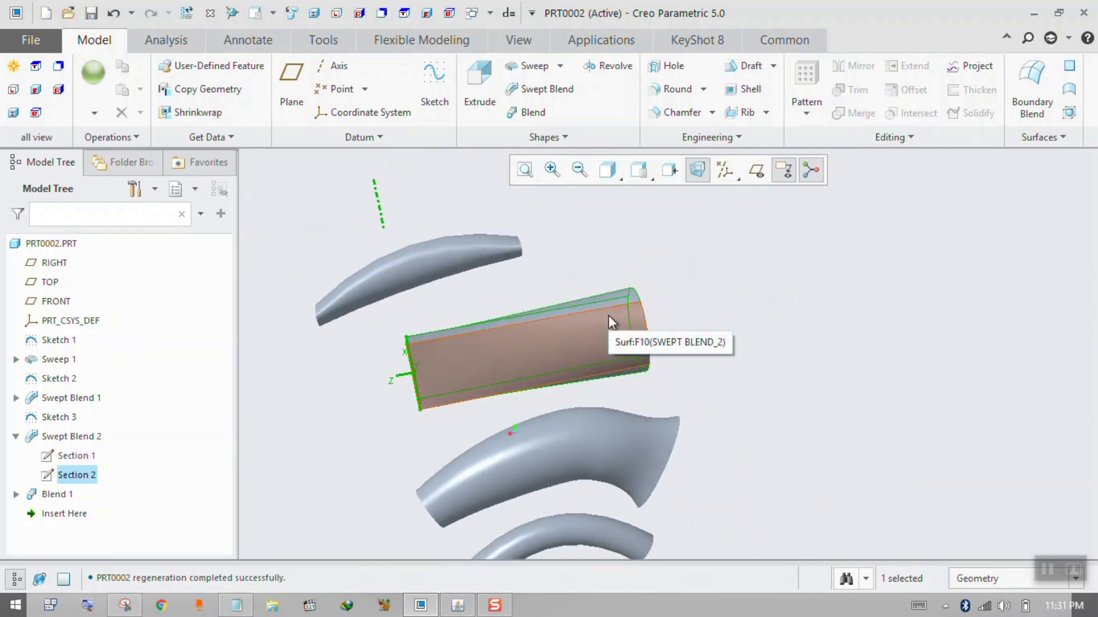
{"action": "middle_click_drag", "start_coordinate": [609, 315], "coordinate": [530, 340]}
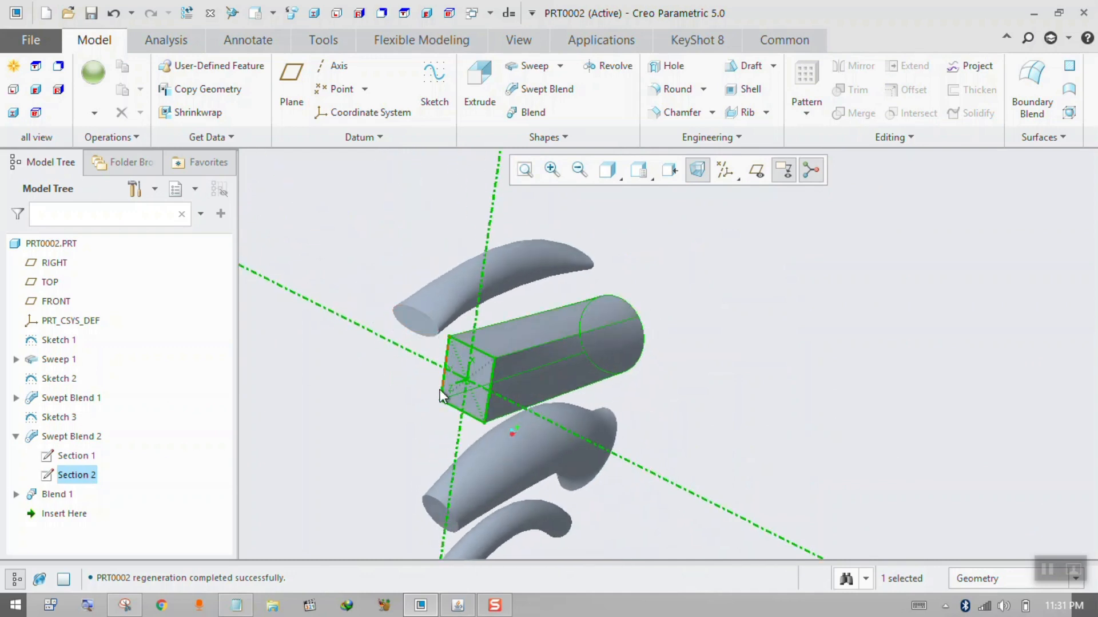
{"action": "middle_click_drag", "start_coordinate": [527, 377], "coordinate": [507, 372]}
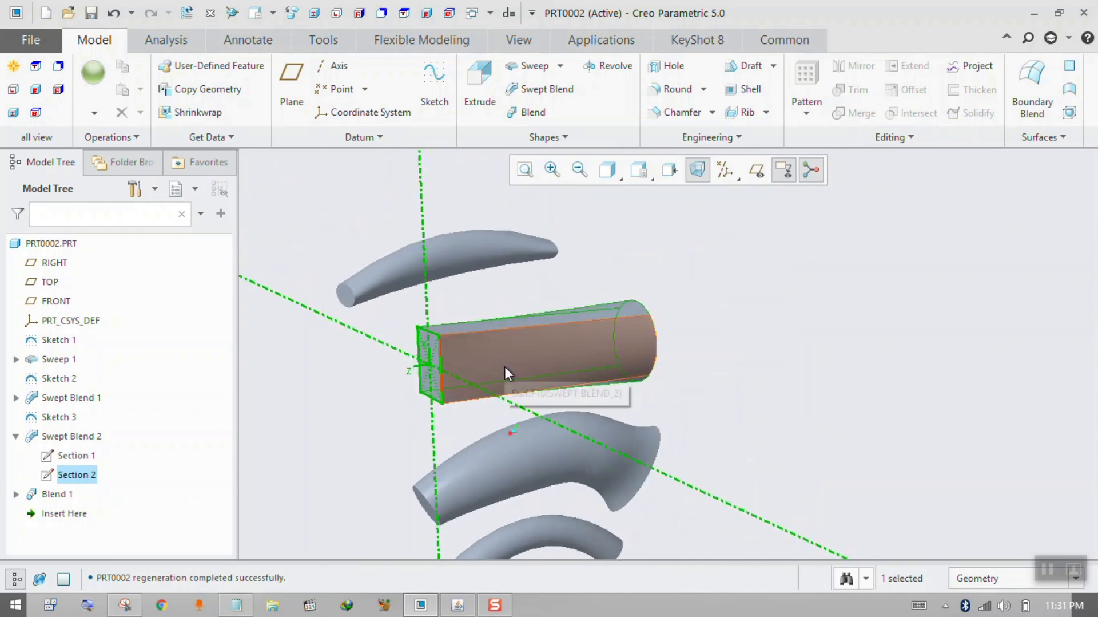
{"action": "middle_click_drag", "start_coordinate": [501, 366], "coordinate": [694, 319]}
{"action": "left_click", "coordinate": [16, 436]}
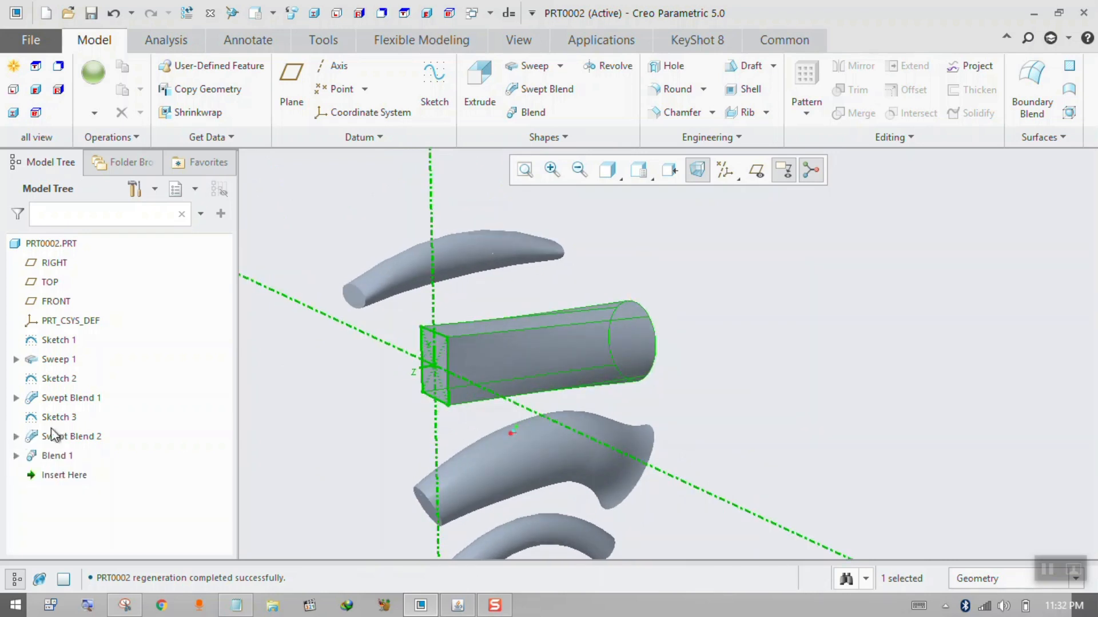
Highlight Blend 1 and examine its curved body from several angles.
{"action": "left_click", "coordinate": [57, 456]}
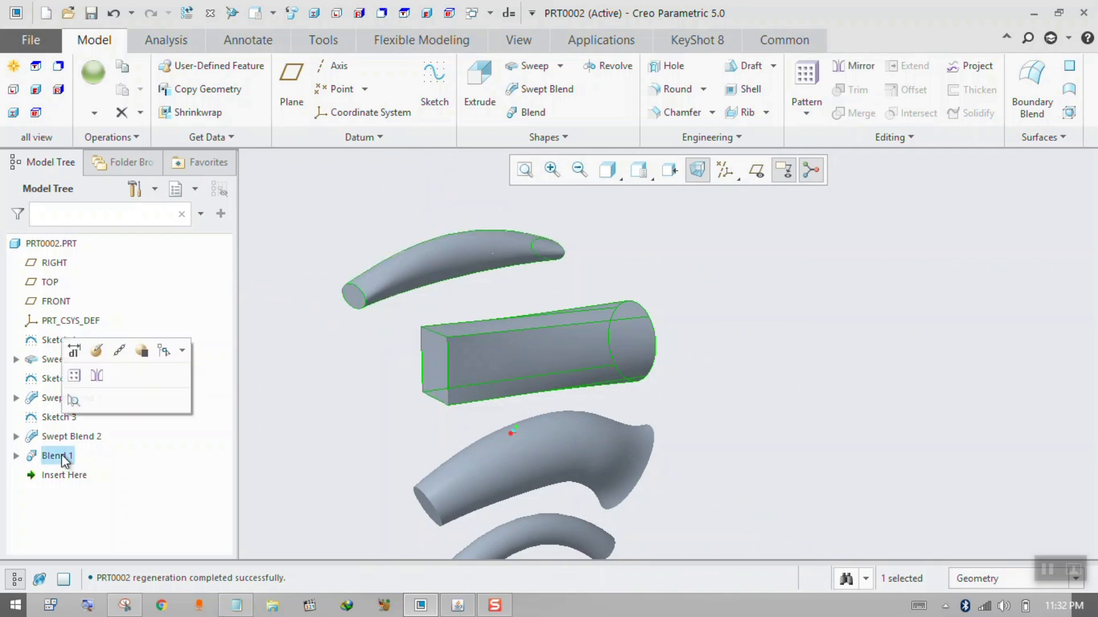
{"action": "middle_click_drag", "start_coordinate": [365, 368], "coordinate": [430, 365]}
{"action": "scroll", "coordinate": [537, 387], "scroll_direction": "up", "scroll_amount": 2}
{"action": "scroll", "coordinate": [396, 328], "scroll_direction": "down", "scroll_amount": 4}
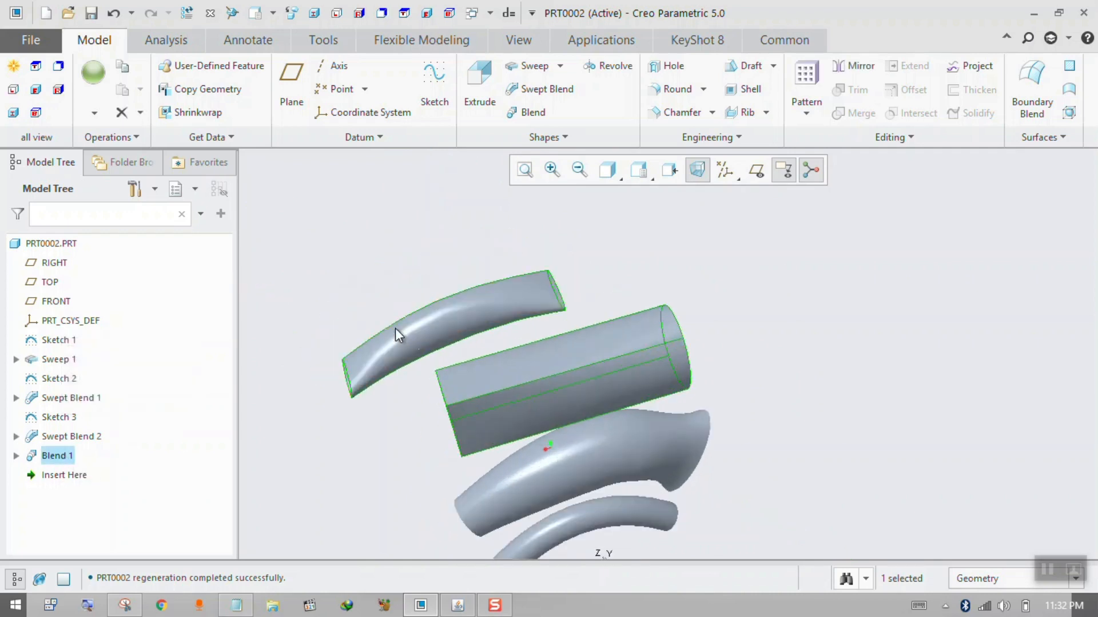
{"action": "middle_click_drag", "start_coordinate": [395, 328], "coordinate": [464, 219]}
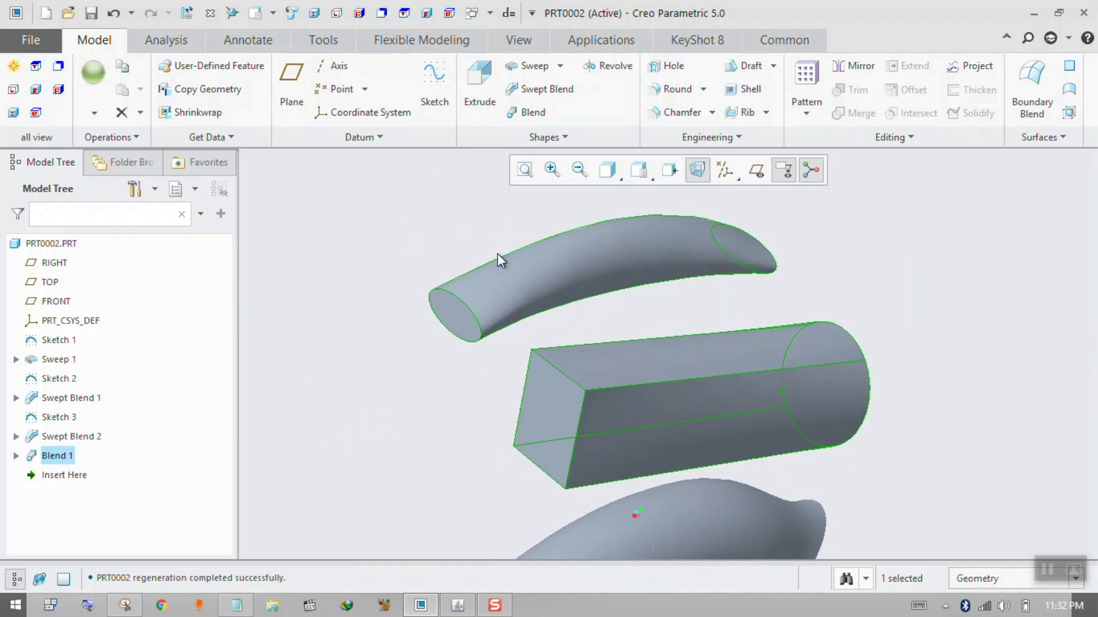
{"action": "middle_click_drag", "start_coordinate": [500, 255], "coordinate": [250, 399]}
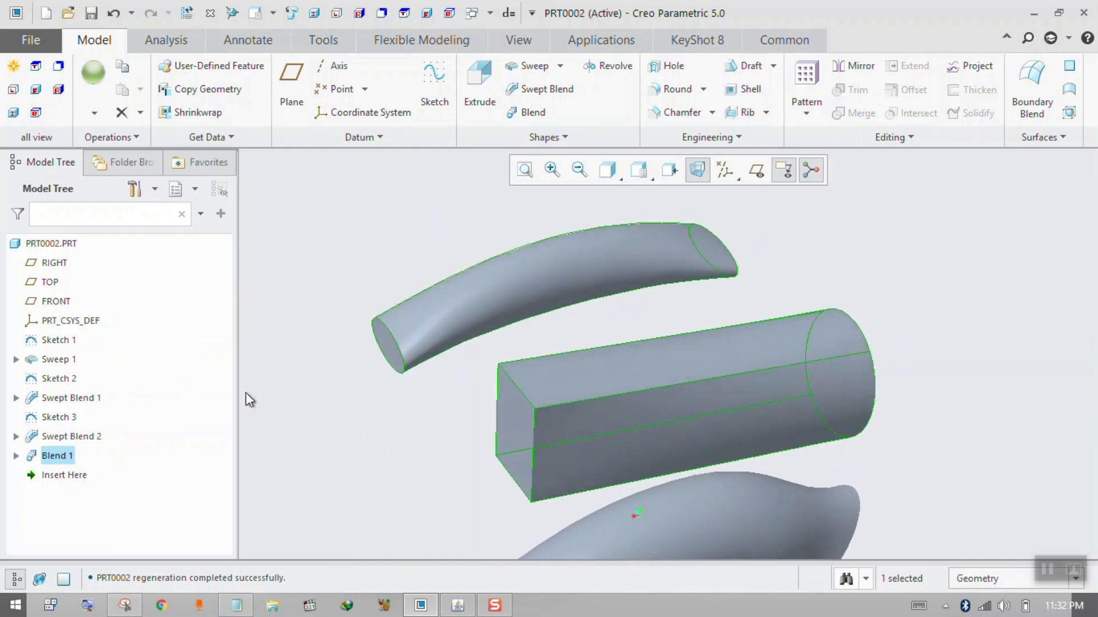
Examine Section 1, Section 2 and Section 3 of Blend 1 one after another on the curved body.
{"action": "left_click", "coordinate": [53, 456]}
{"action": "left_click", "coordinate": [16, 456]}
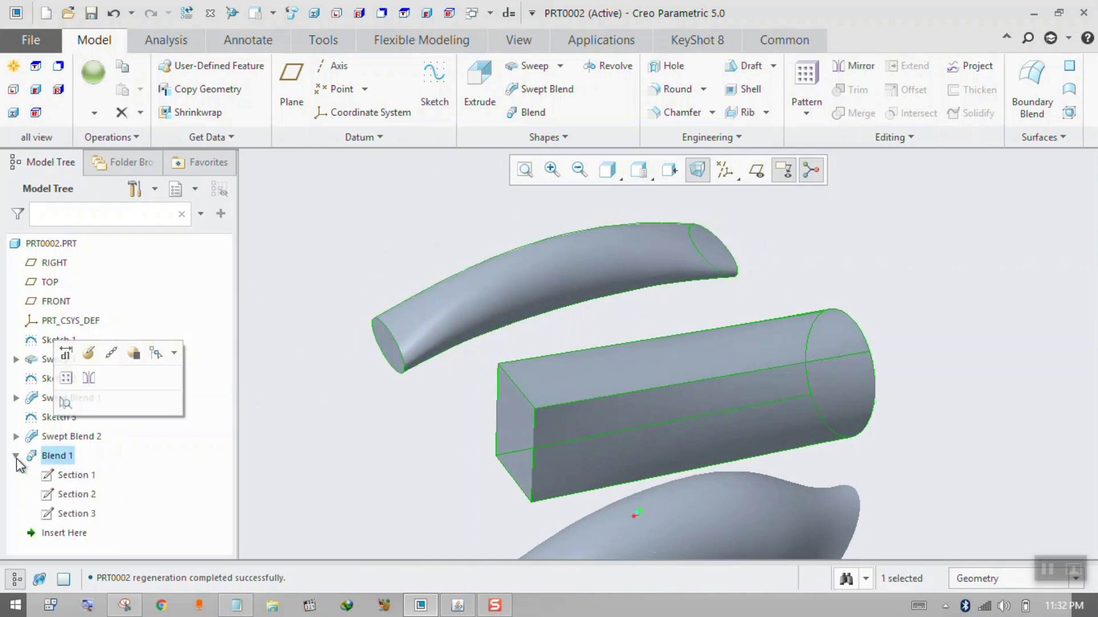
{"action": "left_click", "coordinate": [73, 475]}
{"action": "left_click", "coordinate": [76, 494]}
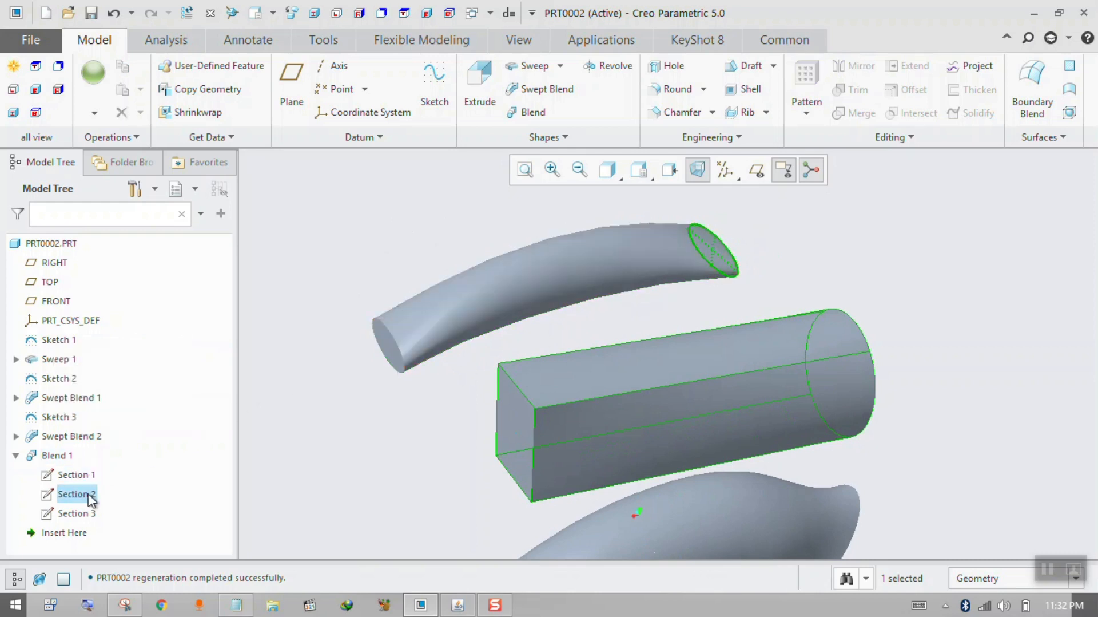
{"action": "mouse_move", "coordinate": [564, 255]}
{"action": "middle_mouse_down"}
{"action": "mouse_move", "coordinate": [606, 259]}
{"action": "mouse_move", "coordinate": [560, 263]}
{"action": "middle_mouse_up"}
{"action": "left_click", "coordinate": [76, 513]}
{"action": "middle_click_drag", "start_coordinate": [319, 428], "coordinate": [505, 330]}
{"action": "scroll", "coordinate": [504, 320], "scroll_direction": "down", "scroll_amount": 5}
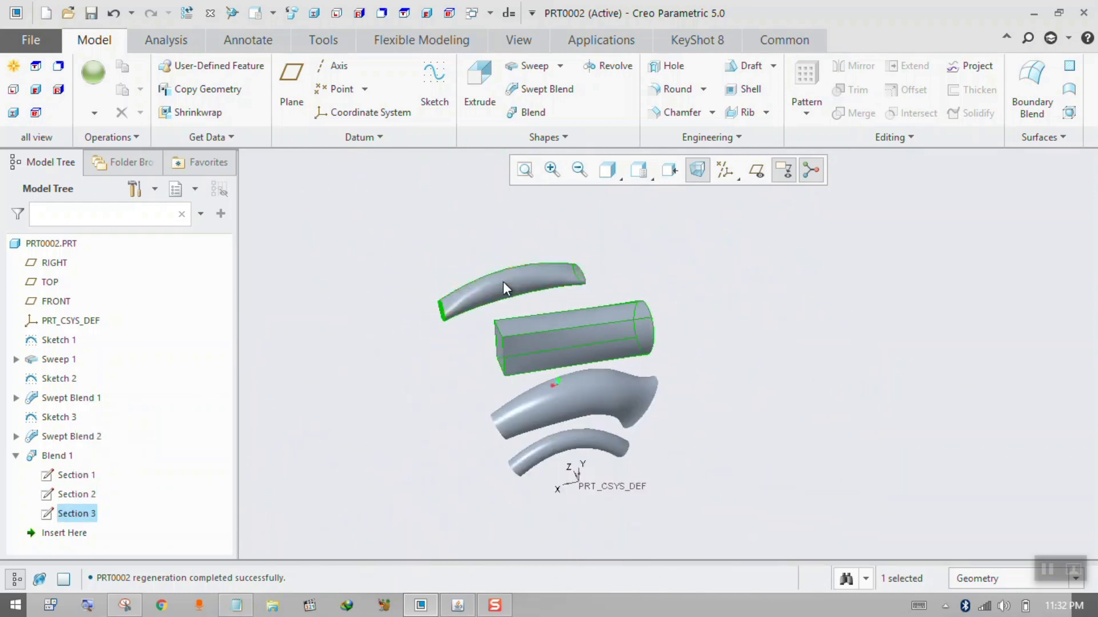
Create a new solid part.
{"action": "middle_click_drag", "start_coordinate": [505, 285], "coordinate": [490, 275]}
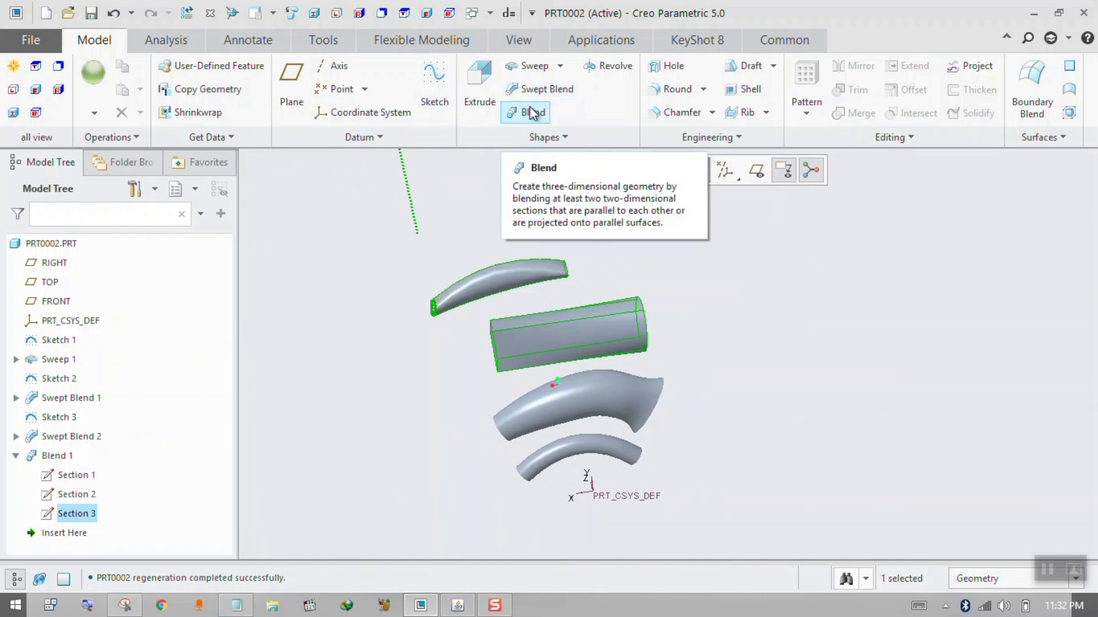
{"action": "left_click", "coordinate": [46, 13]}
{"action": "left_click", "coordinate": [632, 503]}
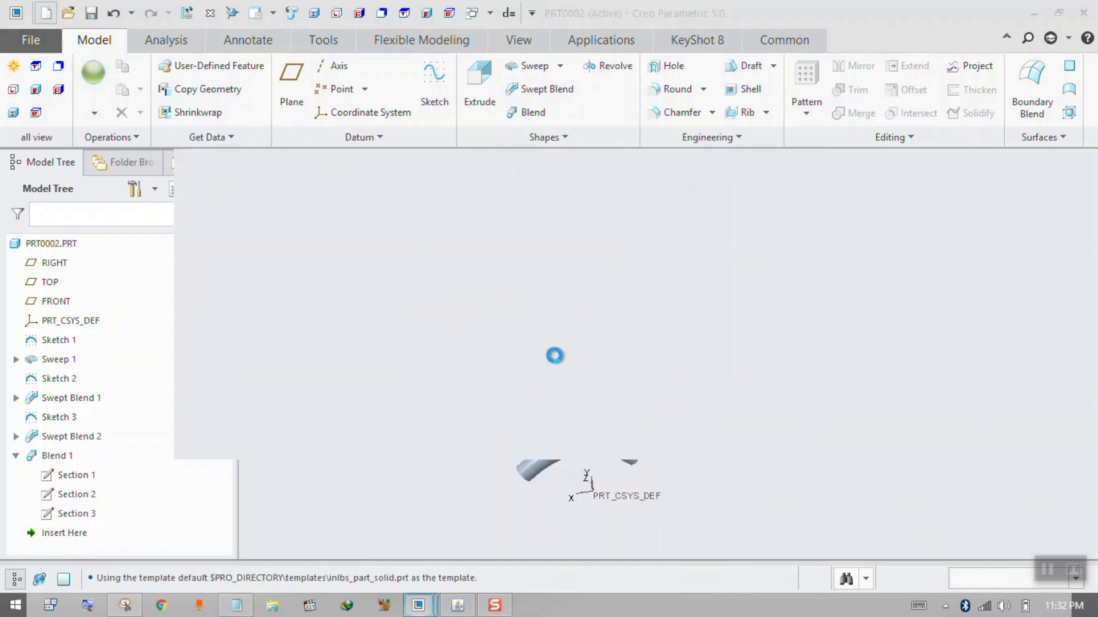
{"action": "left_click", "coordinate": [549, 139]}
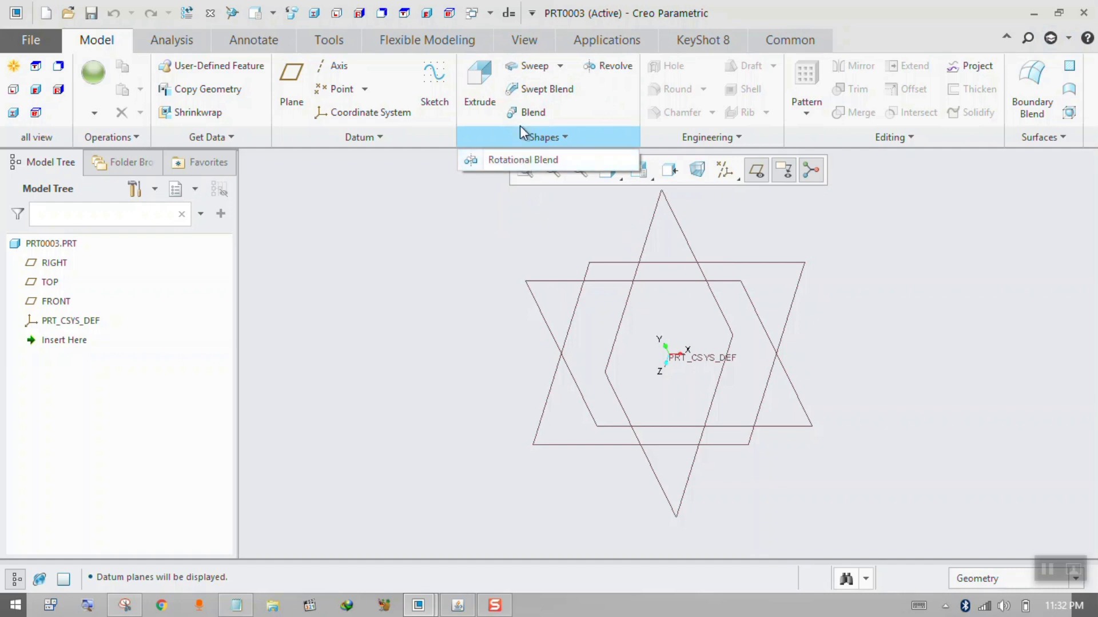
{"action": "right_click", "coordinate": [520, 154]}
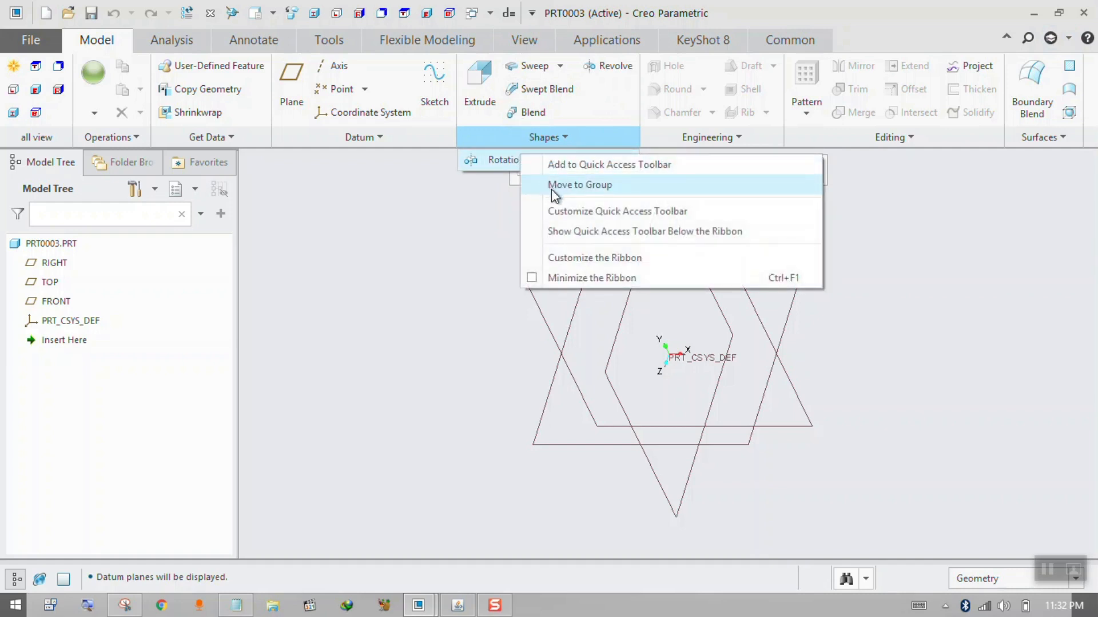
{"action": "key", "text": "ctrl"}
{"action": "key", "text": "ctrl"}
{"action": "key", "text": "ctrl"}
{"action": "left_click", "coordinate": [493, 219]}
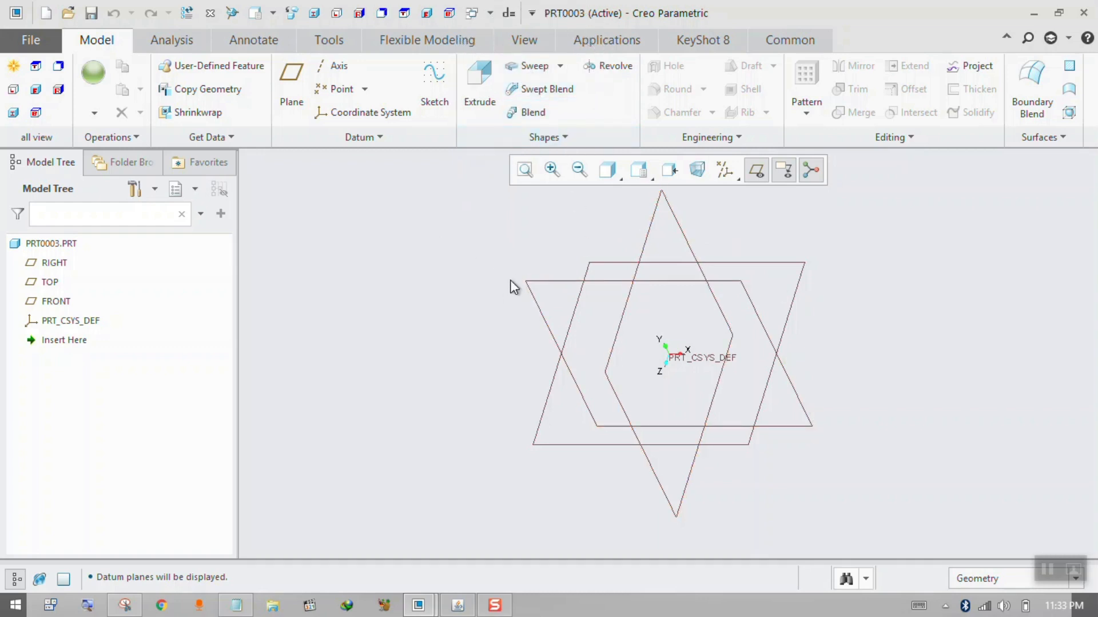
Sketch an arched three-point spline on the FRONT plane above the horizontal reference and finish the sketch.
{"action": "left_click", "coordinate": [535, 285]}
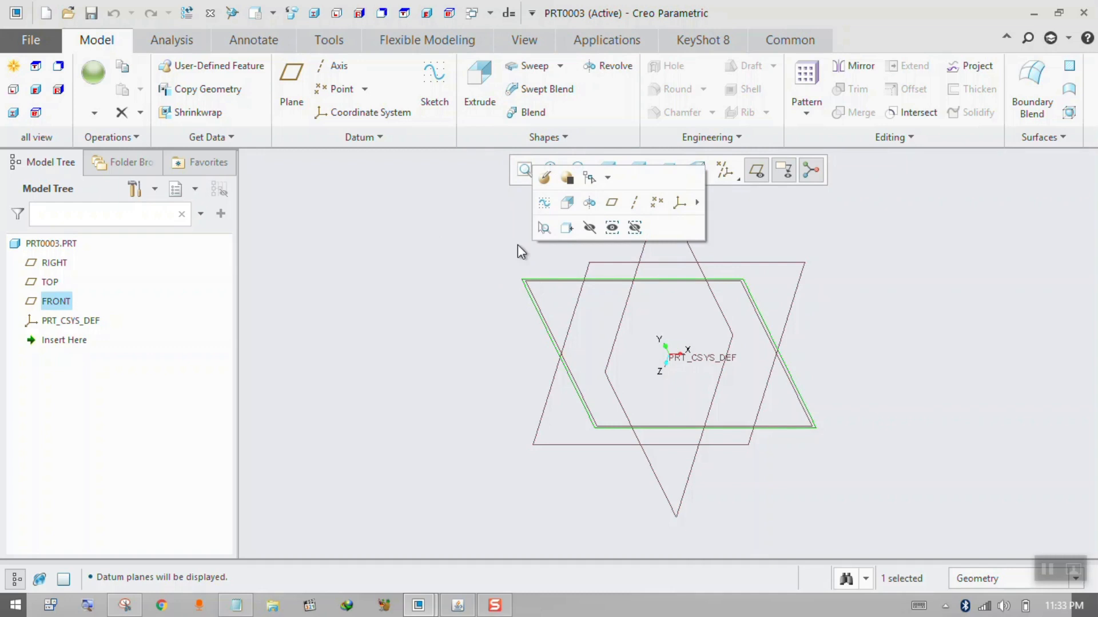
{"action": "left_click", "coordinate": [542, 203]}
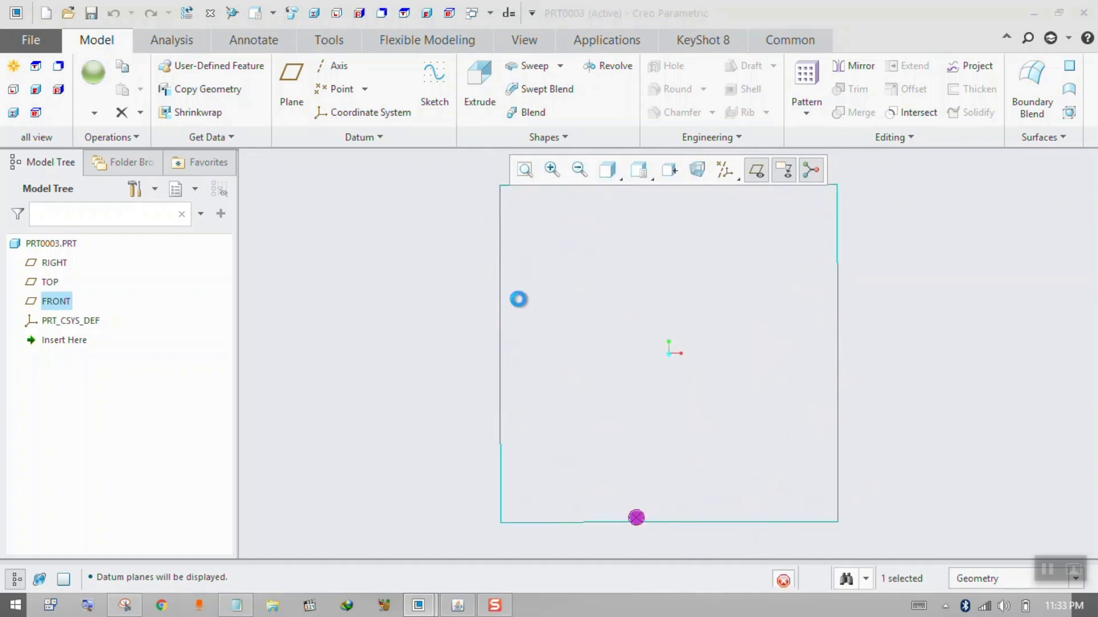
{"action": "left_click", "coordinate": [334, 112]}
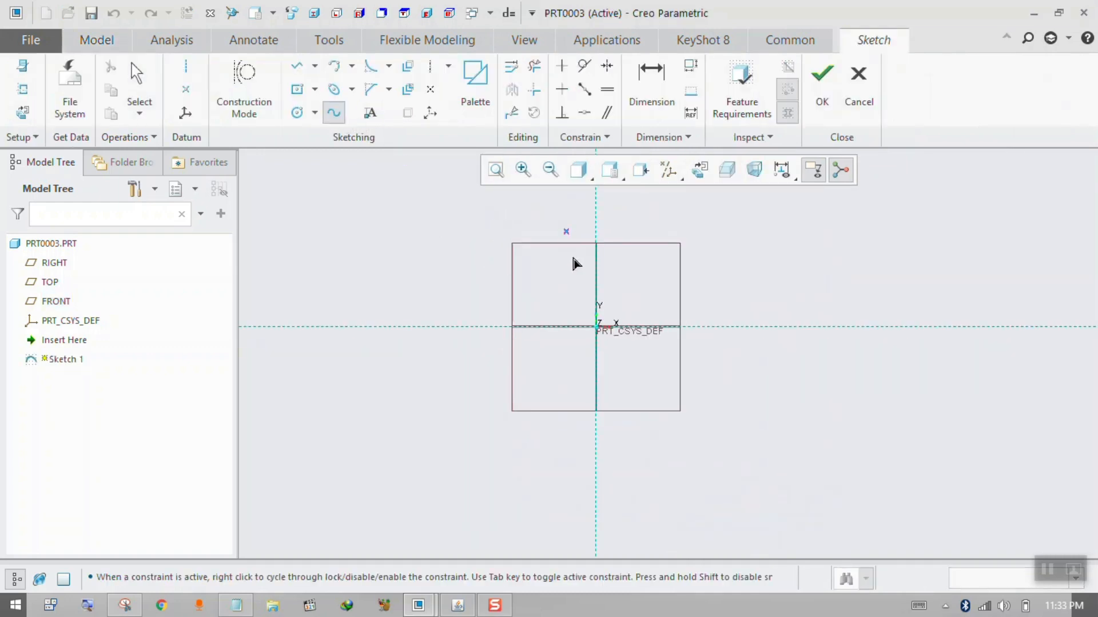
{"action": "left_click", "coordinate": [535, 289]}
{"action": "left_click", "coordinate": [629, 273]}
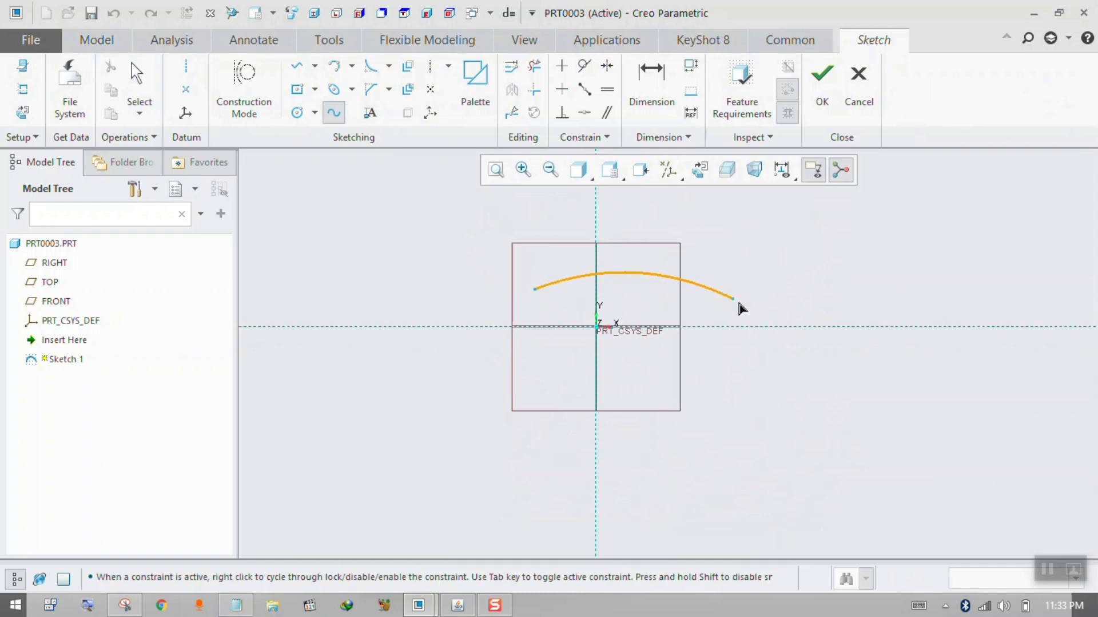
{"action": "left_click", "coordinate": [760, 310]}
{"action": "middle_click_drag", "start_coordinate": [709, 252], "coordinate": [624, 261]}
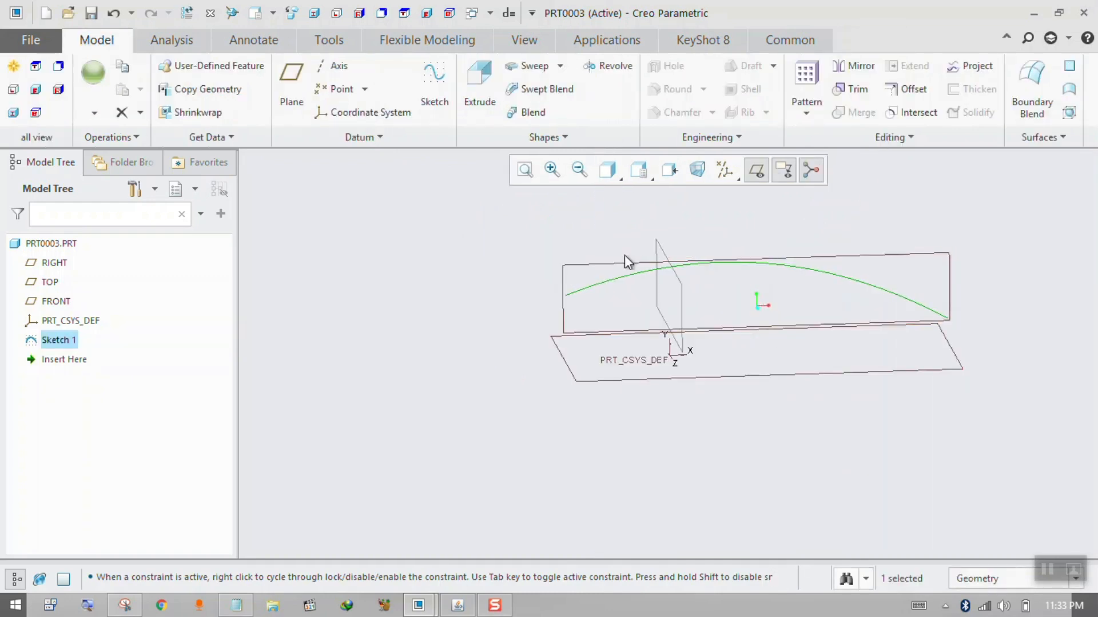
Start a solid Swept Blend along the spline of Sketch 1 and review its trajectory and section plane references.
{"action": "left_click", "coordinate": [532, 91]}
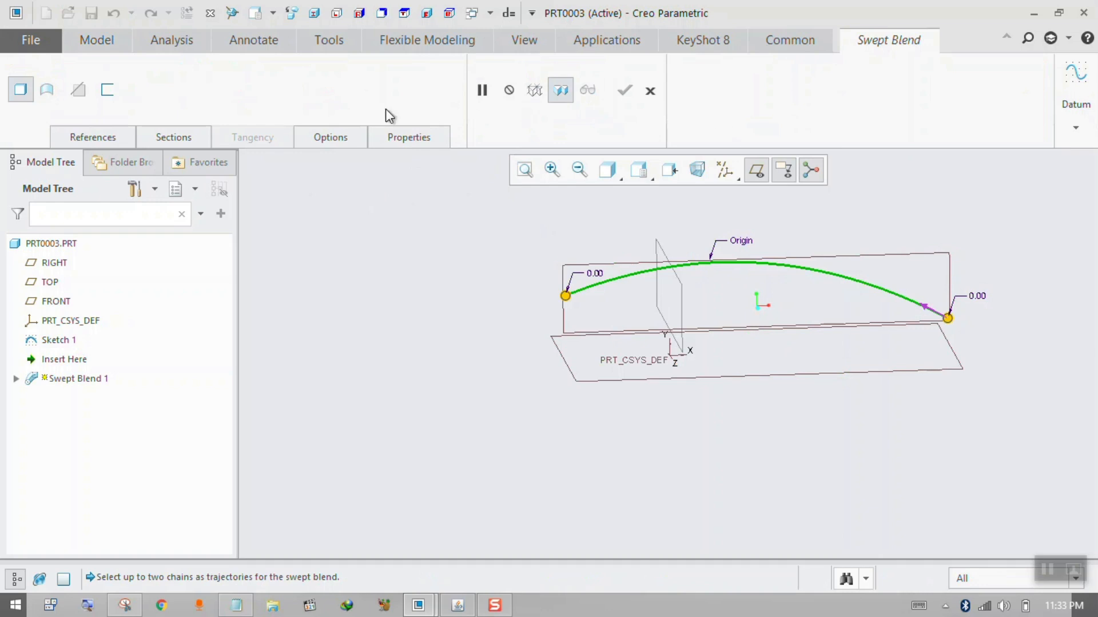
{"action": "key", "text": "ctrl"}
{"action": "key", "text": "ctrl"}
{"action": "key", "text": "ctrl"}
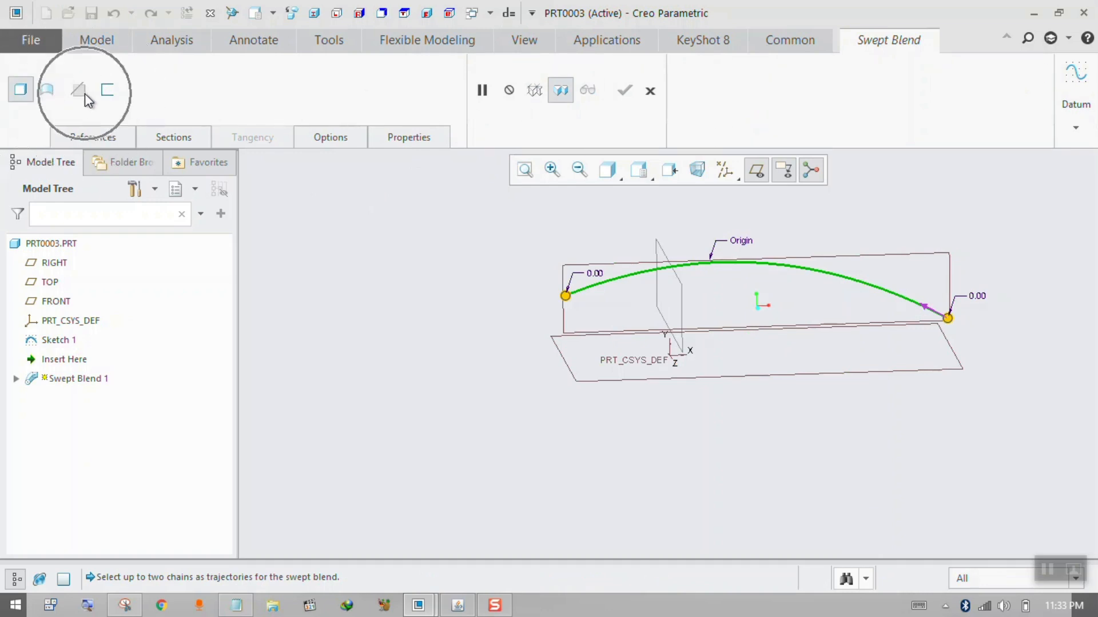
{"action": "key", "text": "ctrl"}
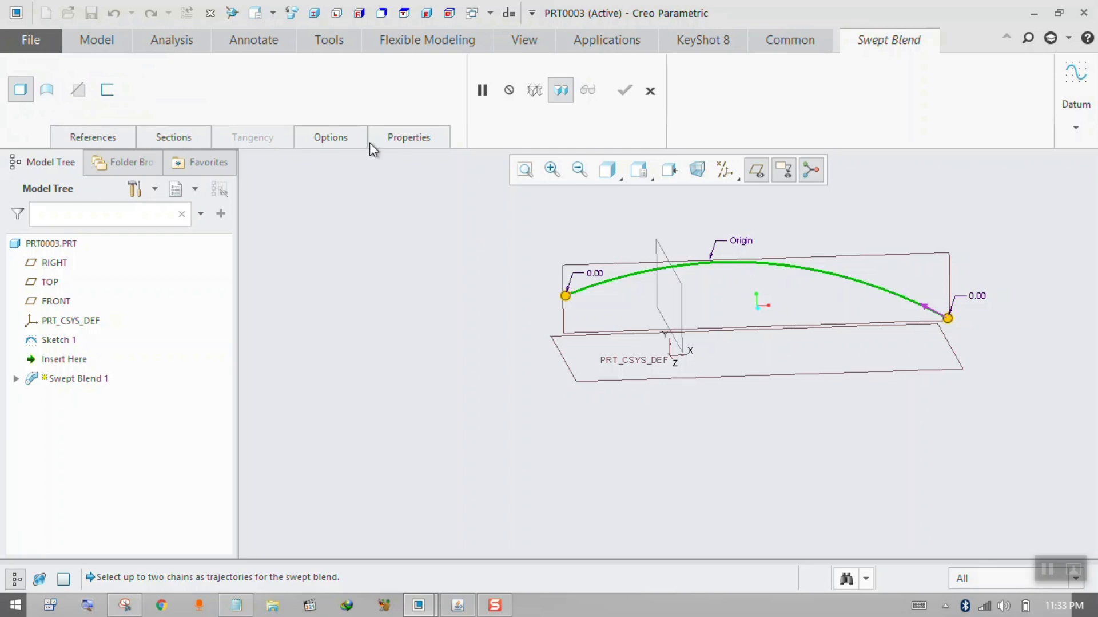
{"action": "left_click", "coordinate": [101, 137]}
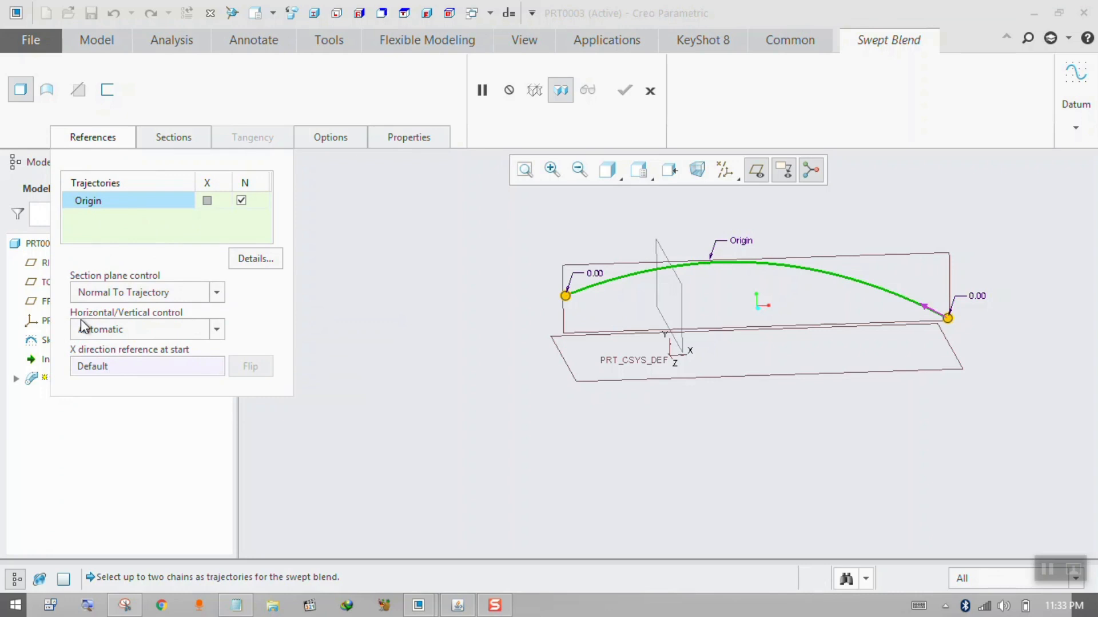
Define Section 1 at the trajectory's start as a circle centred on the section origin.
{"action": "left_click", "coordinate": [150, 138]}
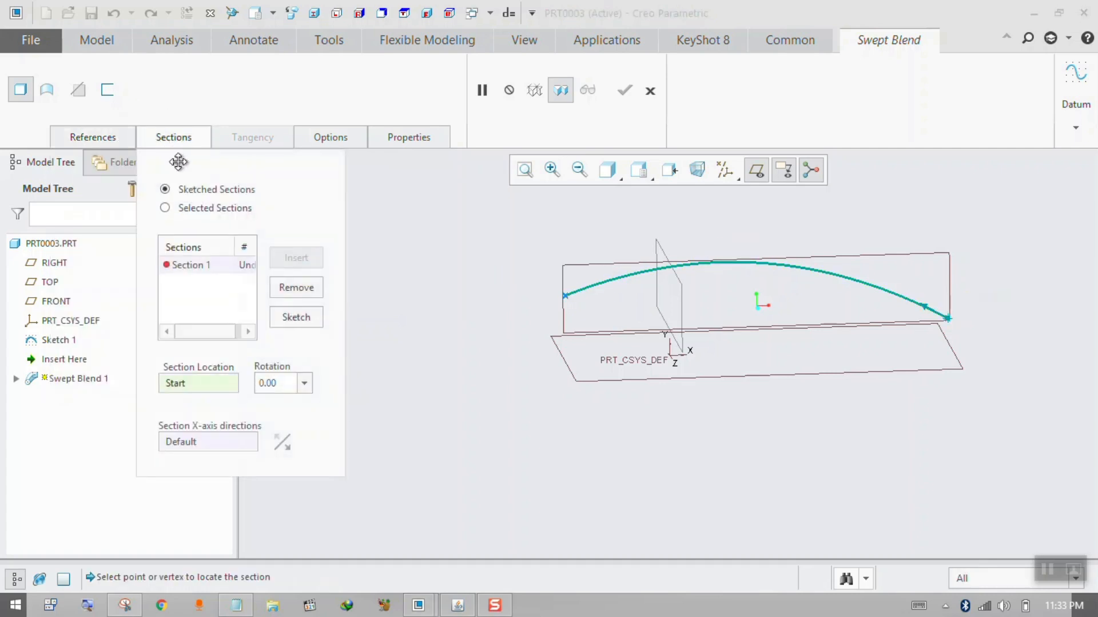
{"action": "left_click", "coordinate": [567, 293]}
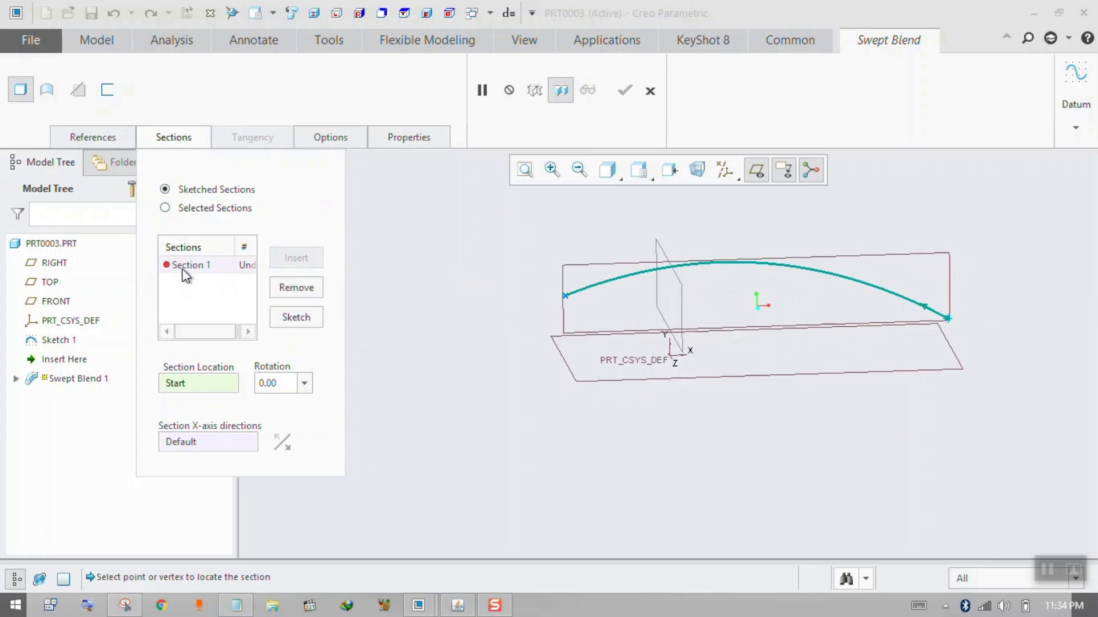
{"action": "left_click", "coordinate": [184, 382]}
{"action": "left_click", "coordinate": [292, 318]}
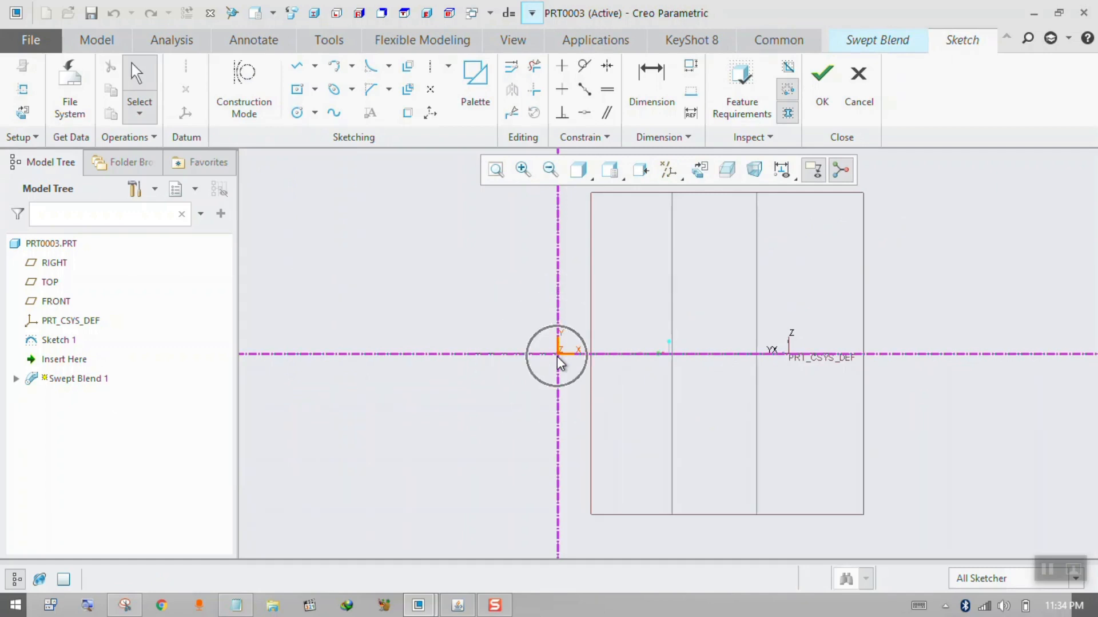
{"action": "left_click", "coordinate": [297, 112]}
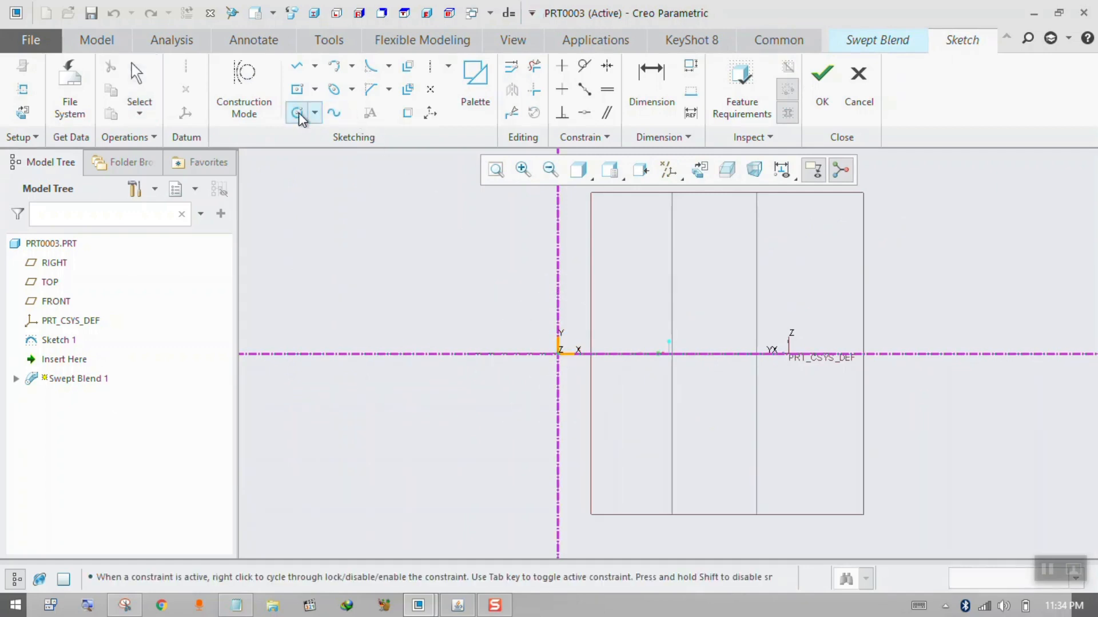
{"action": "left_click", "coordinate": [558, 354]}
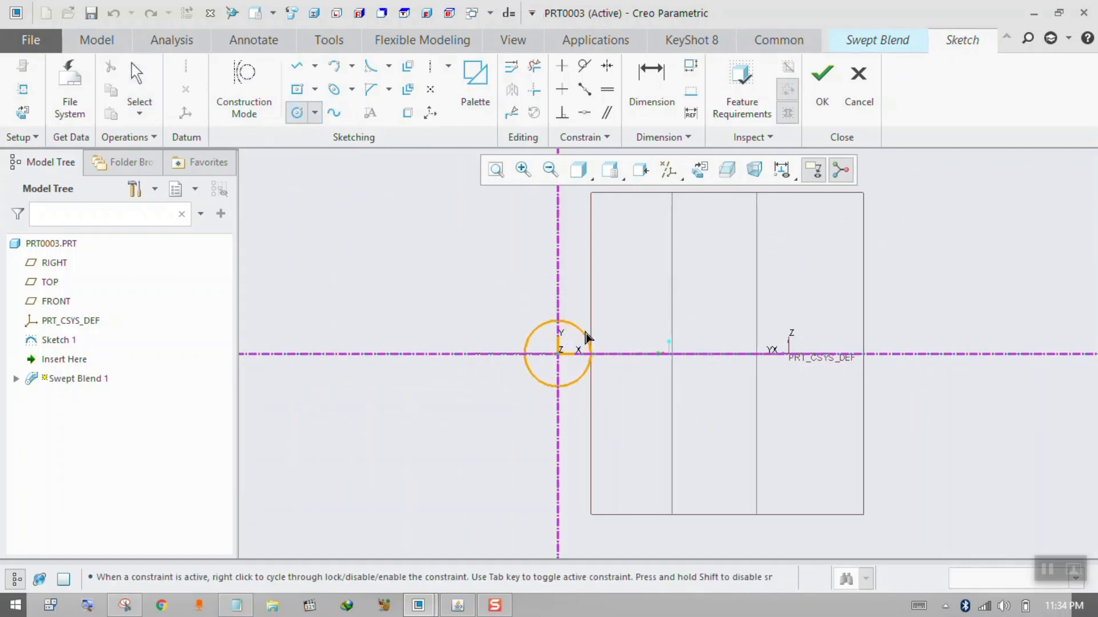
{"action": "left_click", "coordinate": [595, 318]}
{"action": "left_click", "coordinate": [817, 114]}
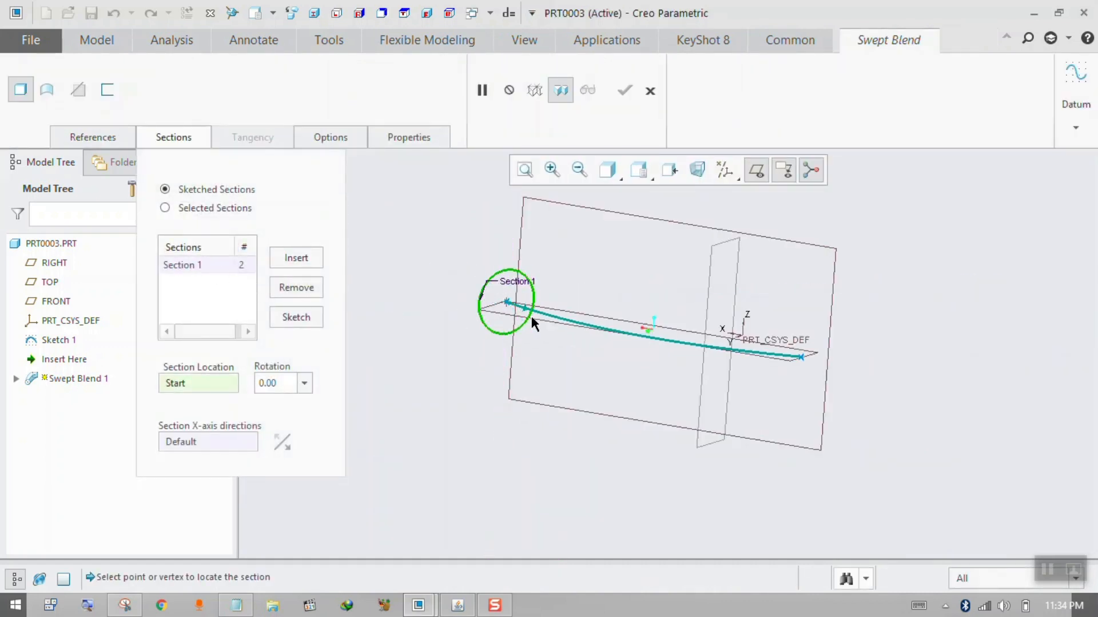
Insert Section 2 at the trajectory's end and sketch it as a tall ellipse centred on the section origin.
{"action": "left_click", "coordinate": [308, 261]}
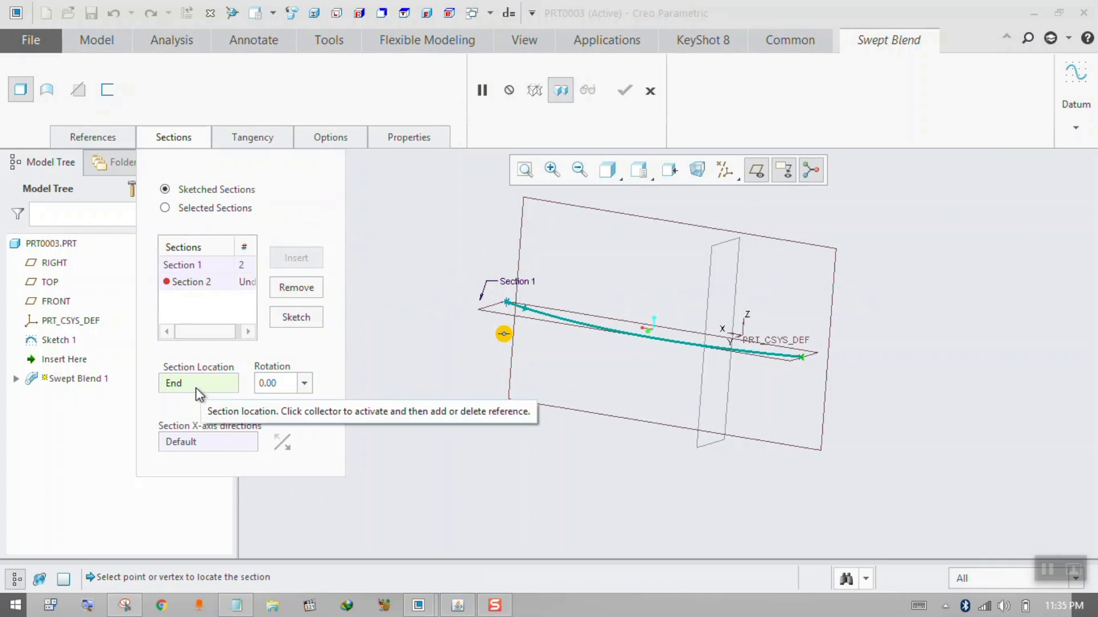
{"action": "left_click", "coordinate": [502, 299]}
{"action": "left_click", "coordinate": [296, 318]}
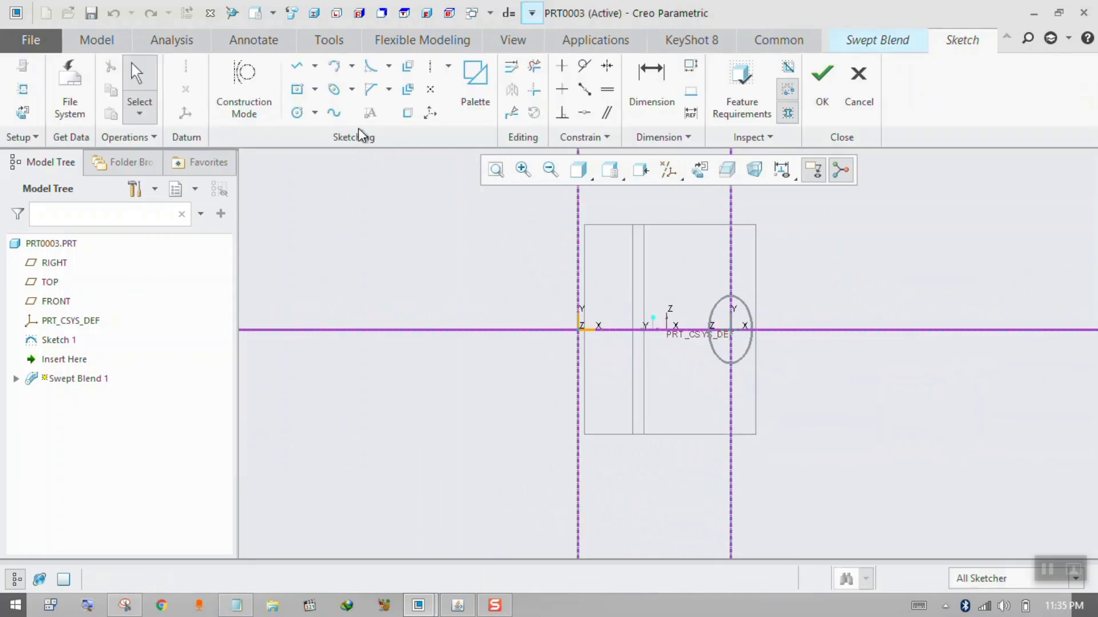
{"action": "left_click", "coordinate": [334, 89]}
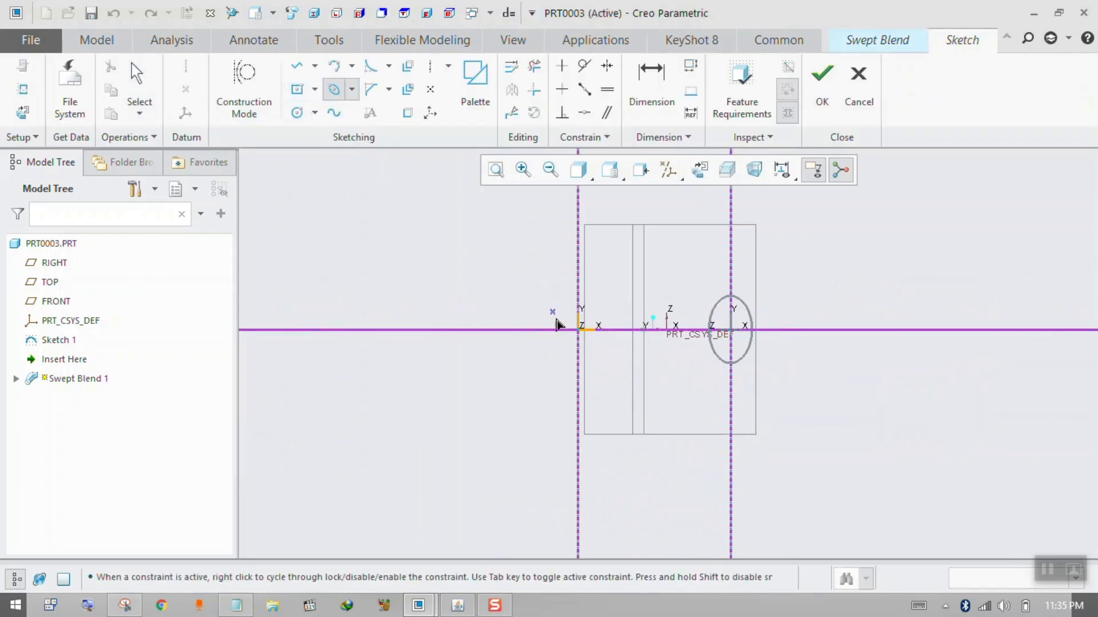
{"action": "left_click", "coordinate": [575, 394]}
{"action": "left_click", "coordinate": [614, 397]}
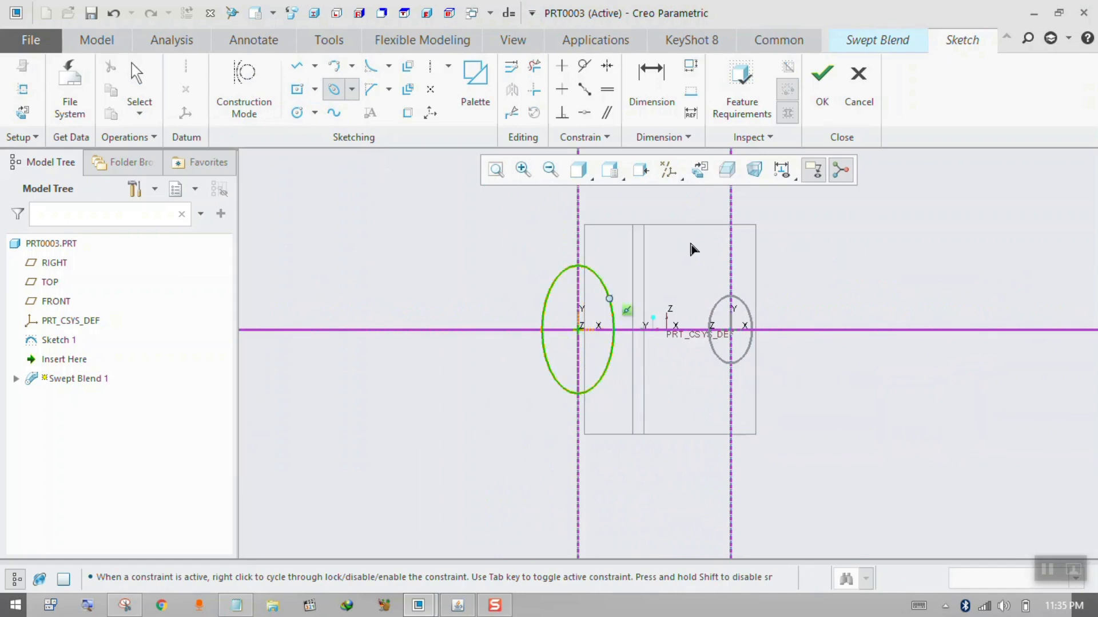
{"action": "left_click", "coordinate": [819, 105]}
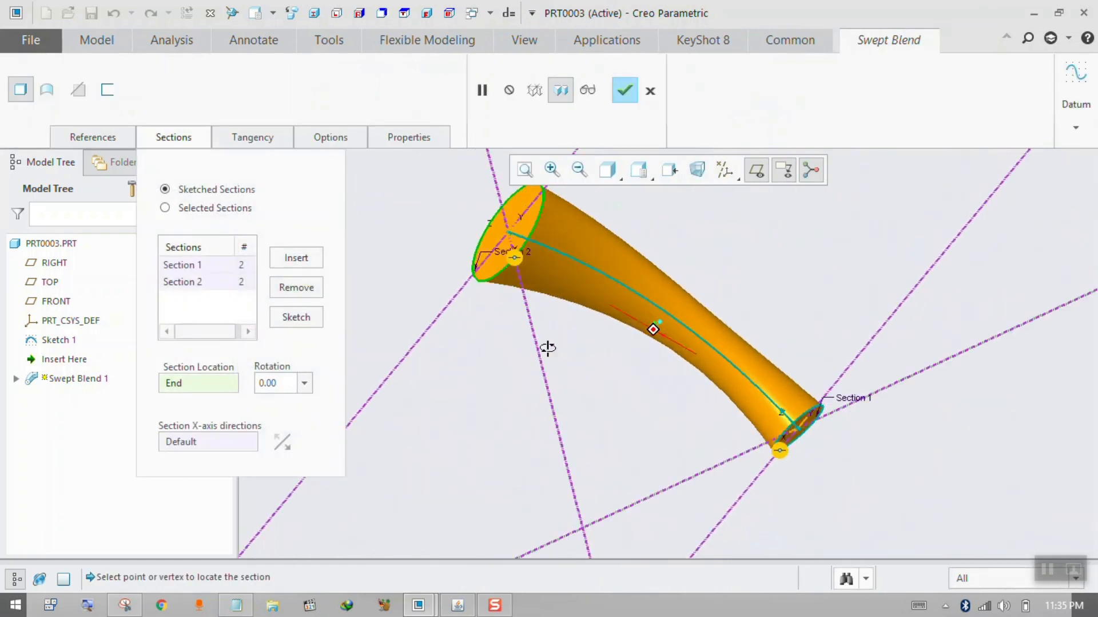
Set the rotation of Section 2 to 30 degrees and inspect the blend along its trajectory.
{"action": "middle_click_drag", "start_coordinate": [547, 348], "coordinate": [773, 292]}
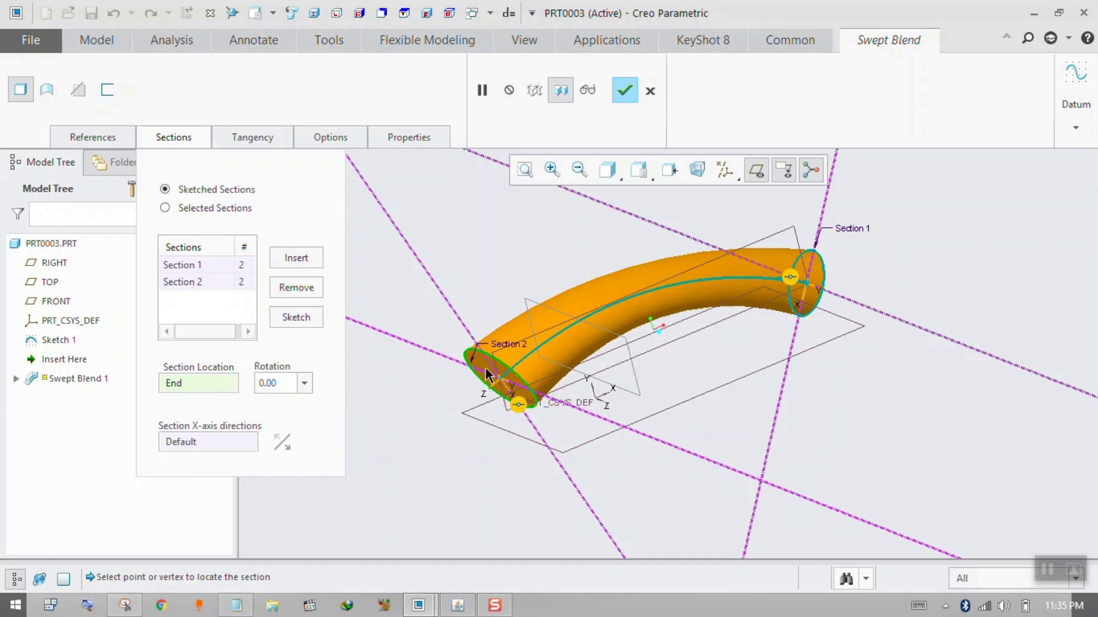
{"action": "left_click", "coordinate": [287, 387]}
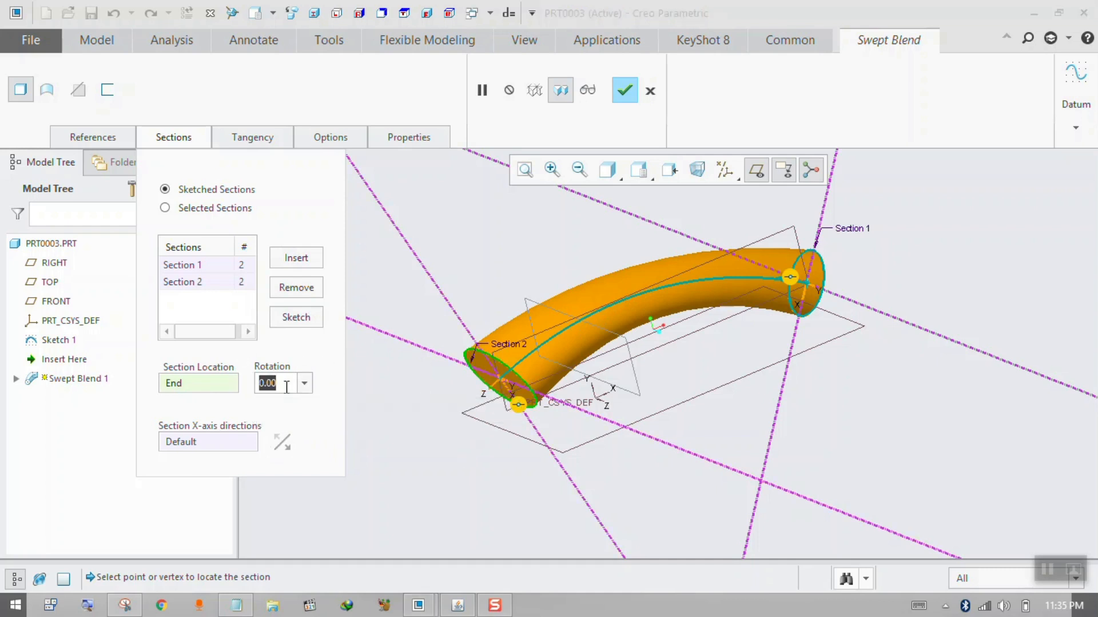
{"action": "type", "text": "30"}
{"action": "key", "text": "Return"}
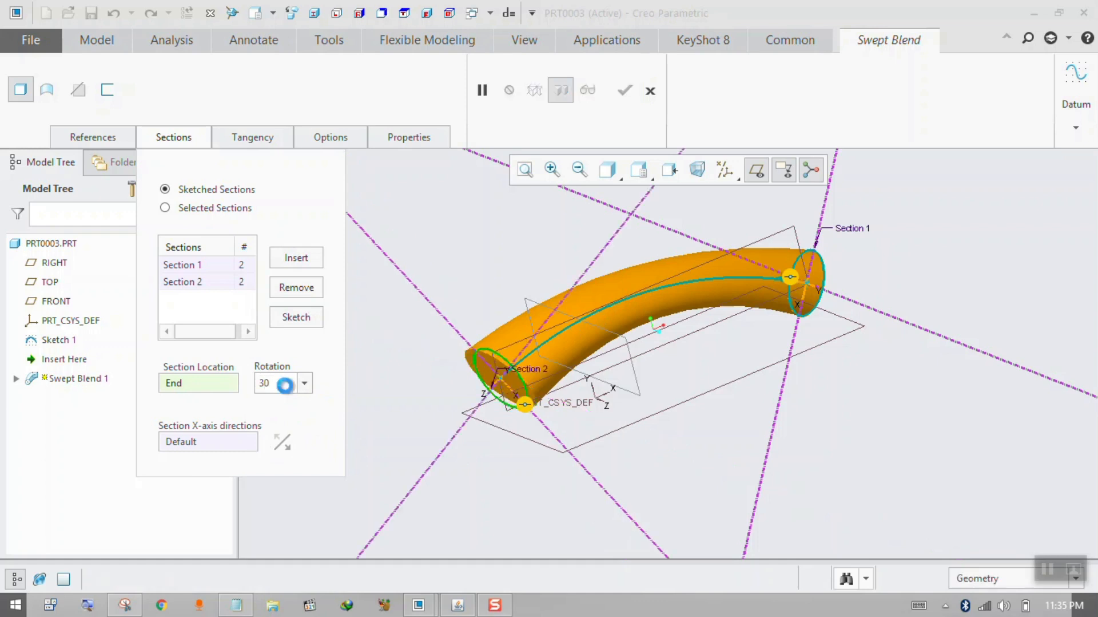
{"action": "middle_click_drag", "start_coordinate": [688, 323], "coordinate": [737, 294]}
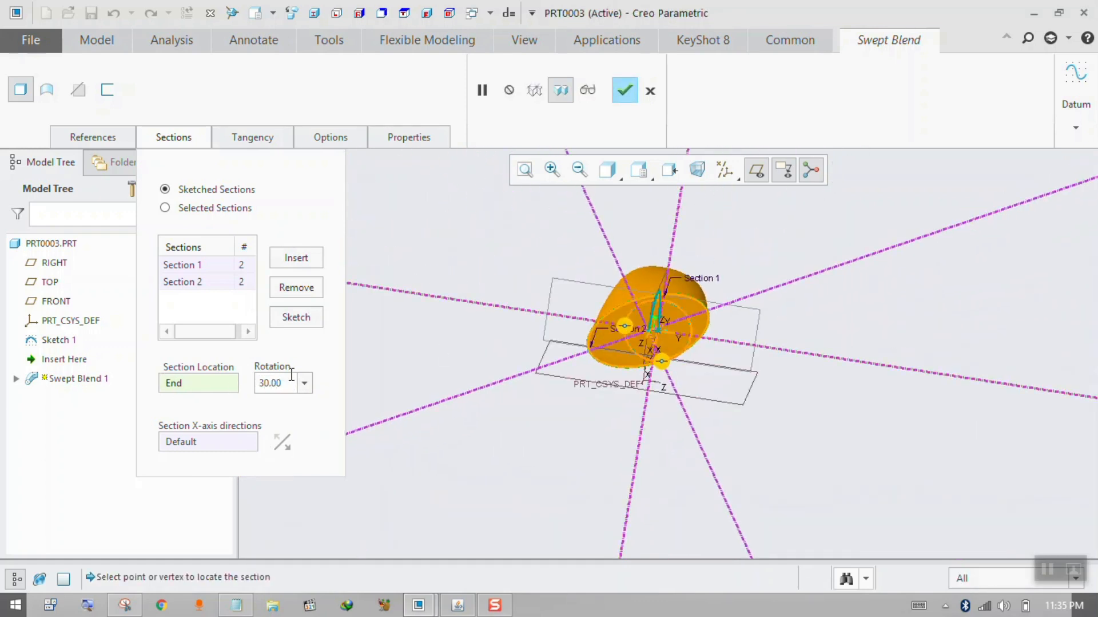
Increase the rotation of Section 2 to 60 and then 90 degrees, and inspect the twisted blend.
{"action": "left_click_drag", "start_coordinate": [291, 381], "coordinate": [213, 382]}
{"action": "type", "text": "60"}
{"action": "key", "text": "Return"}
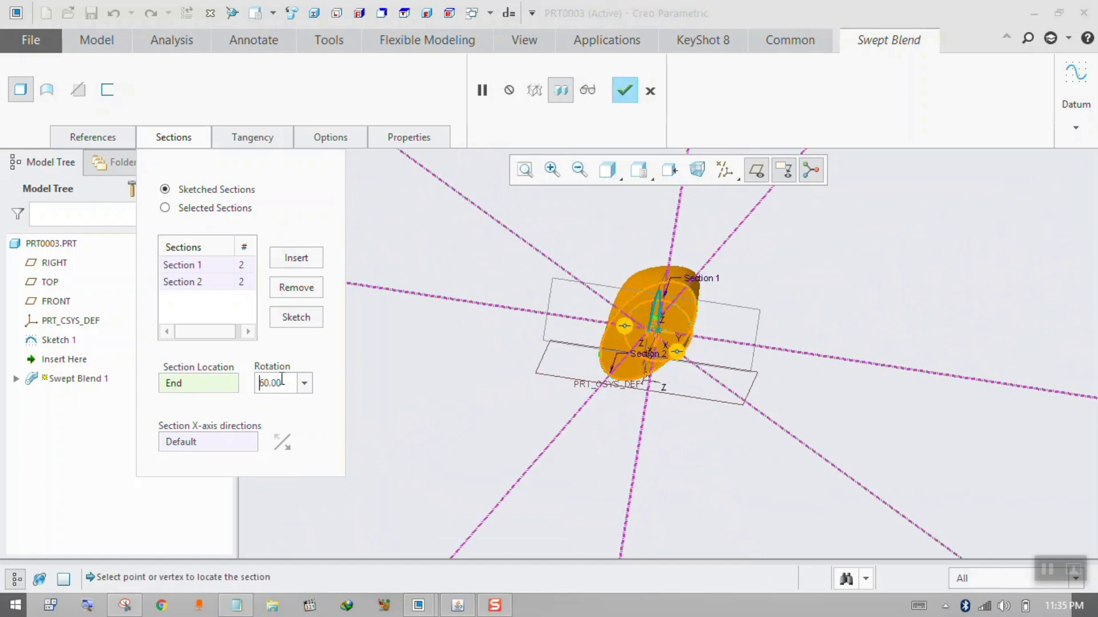
{"action": "left_click_drag", "start_coordinate": [282, 379], "coordinate": [199, 390]}
{"action": "type", "text": "90"}
{"action": "key", "text": "Return"}
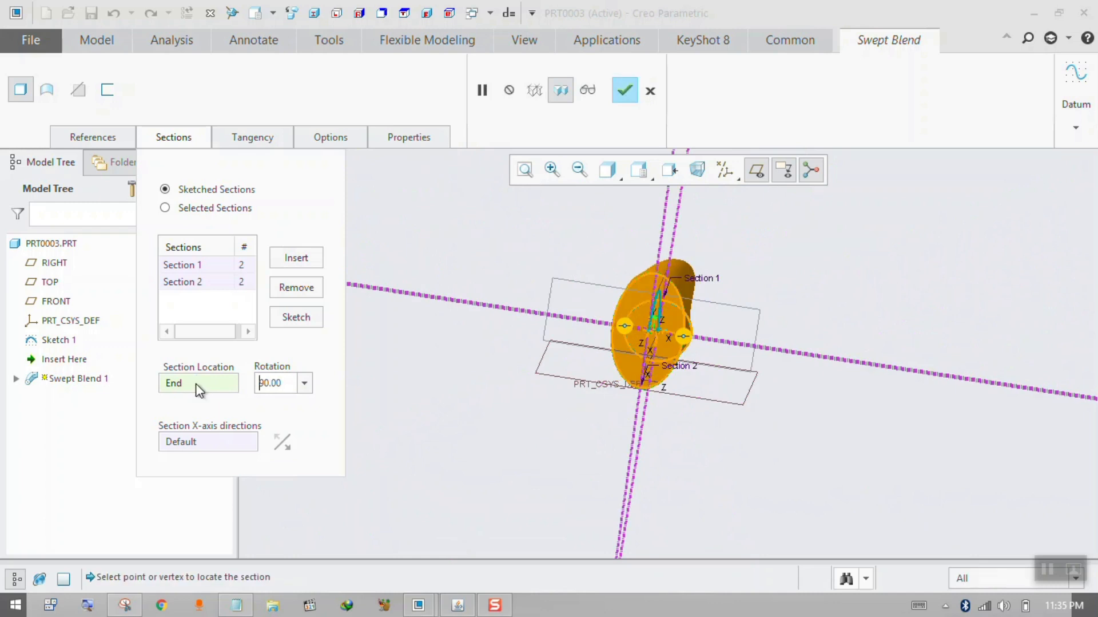
{"action": "middle_click_drag", "start_coordinate": [406, 372], "coordinate": [426, 405]}
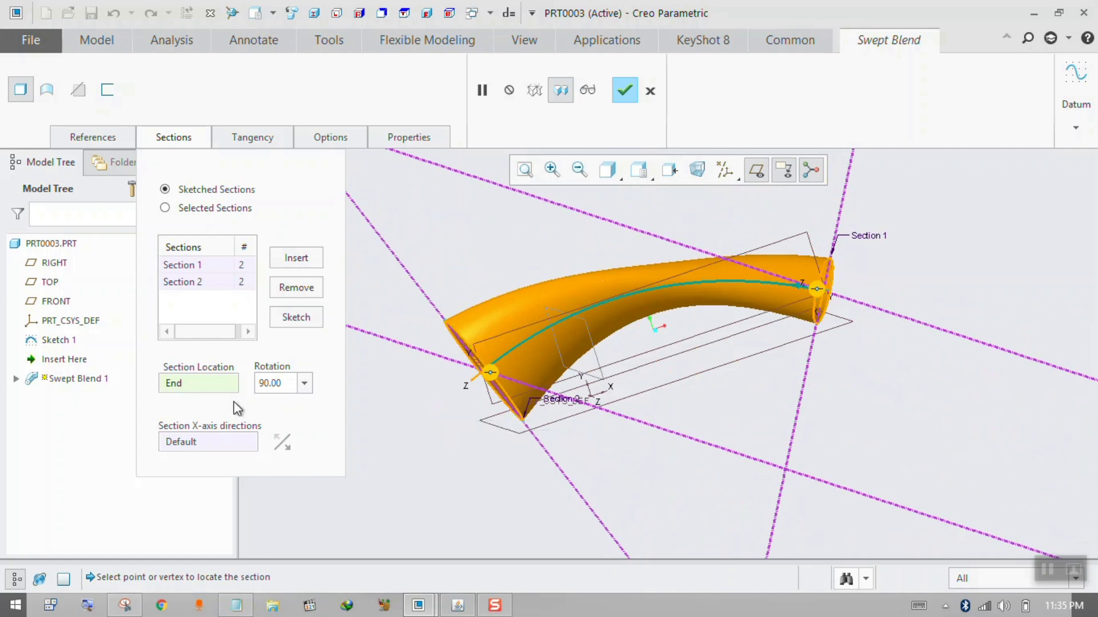
Reset the rotation of Section 2 to 0 degrees.
{"action": "left_click", "coordinate": [304, 383]}
{"action": "left_click", "coordinate": [288, 383]}
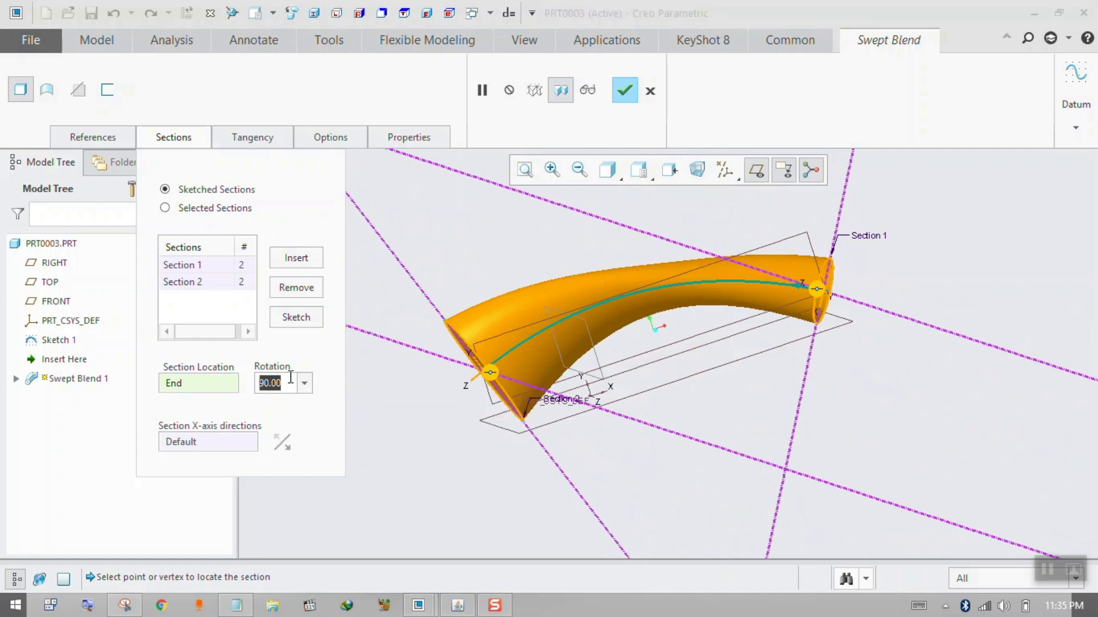
{"action": "type", "text": "0"}
{"action": "key", "text": "Return"}
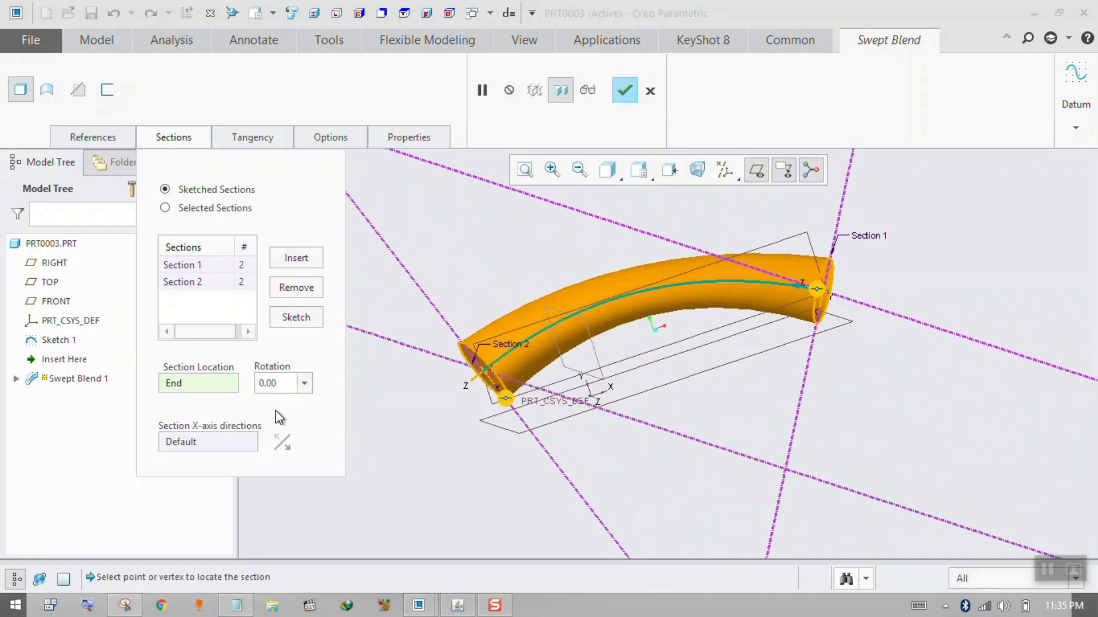
Review the swept blend's boundary tangency conditions, its blend control options and its feature name.
{"action": "left_click", "coordinate": [248, 142]}
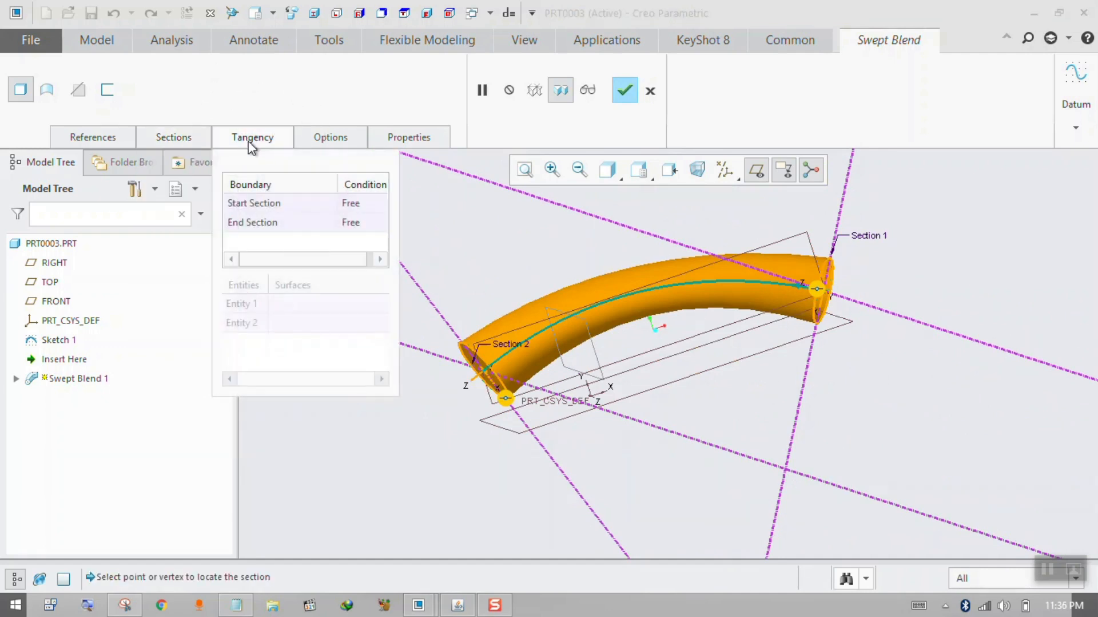
{"action": "left_click", "coordinate": [381, 205]}
{"action": "left_click", "coordinate": [383, 204]}
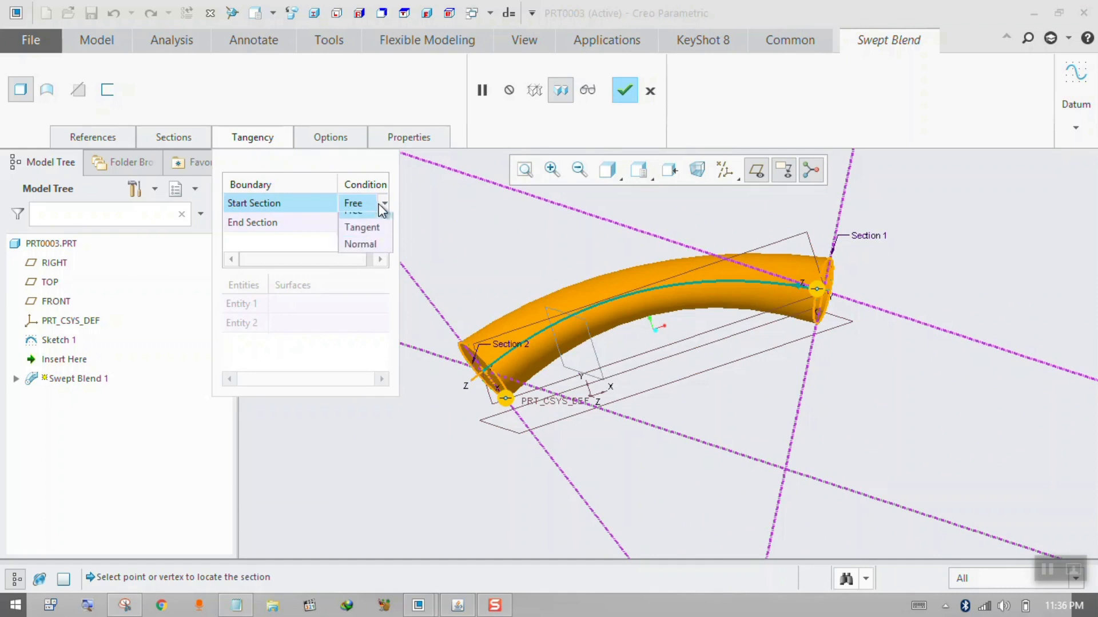
{"action": "left_click", "coordinate": [311, 239]}
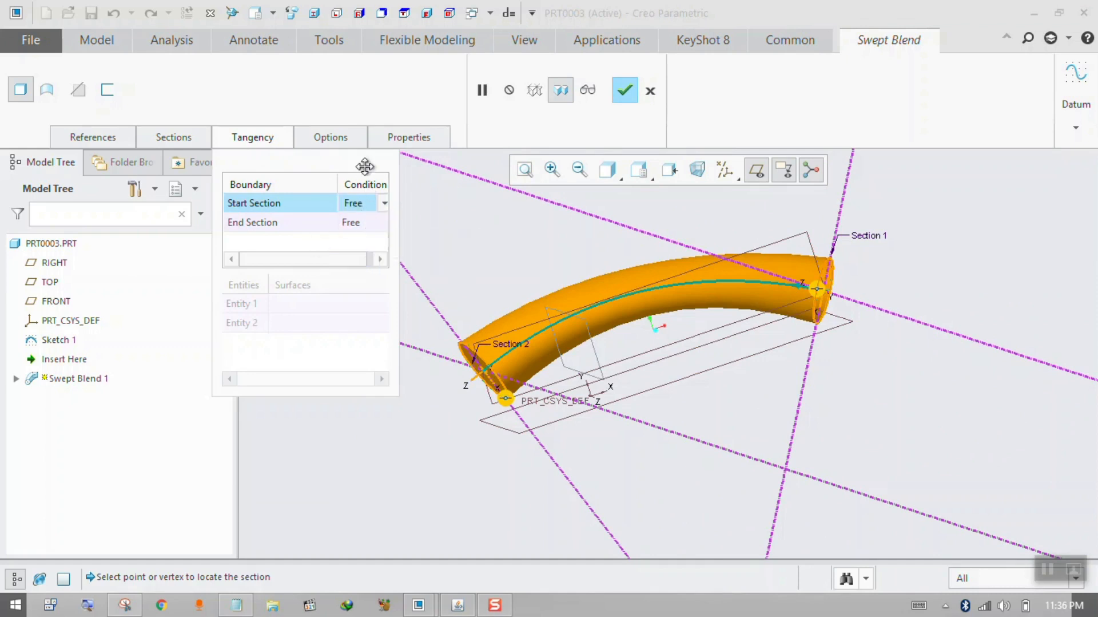
{"action": "left_click", "coordinate": [344, 138]}
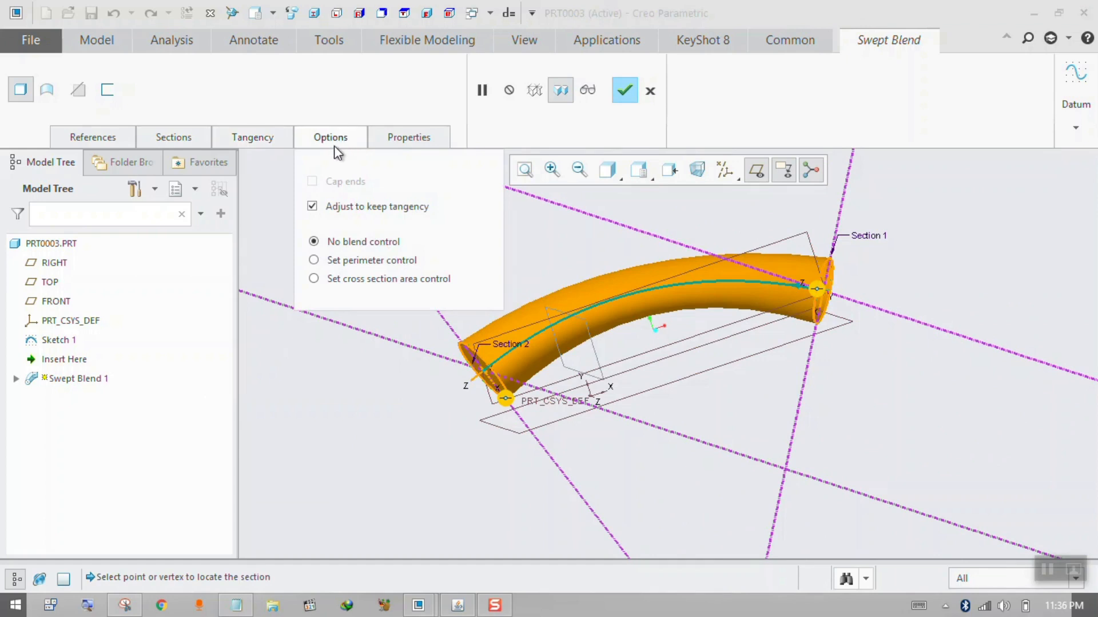
{"action": "left_click", "coordinate": [395, 139]}
{"action": "left_click_drag", "start_coordinate": [482, 184], "coordinate": [416, 182]}
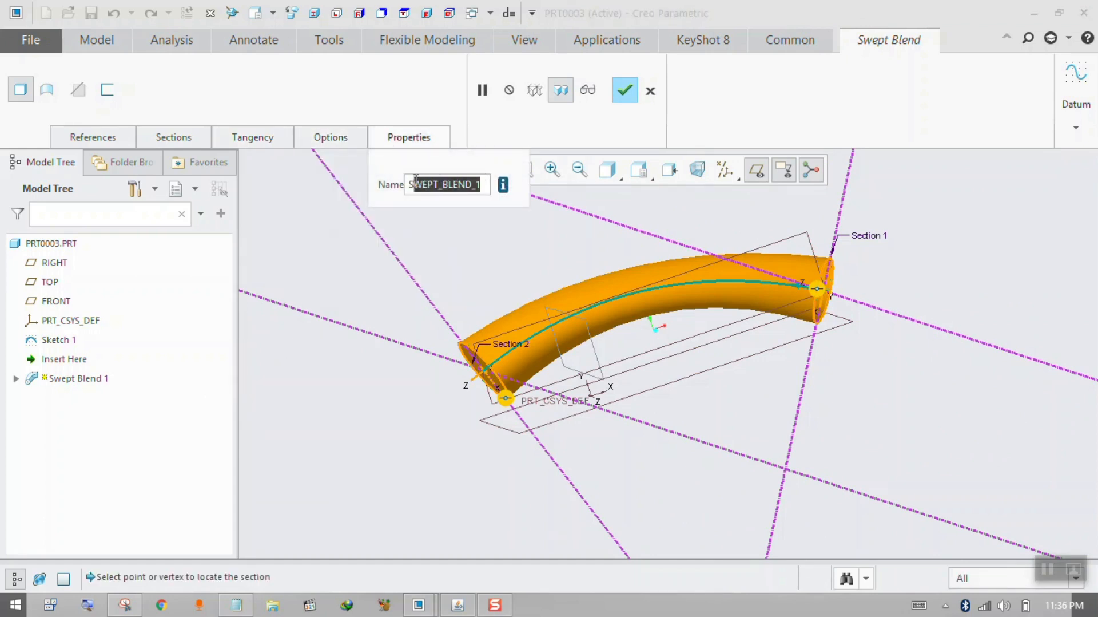
Complete the swept blend feature and compare the solid with its trajectory, Sketch 1.
{"action": "left_click", "coordinate": [625, 101]}
{"action": "middle_click_drag", "start_coordinate": [649, 314], "coordinate": [607, 310]}
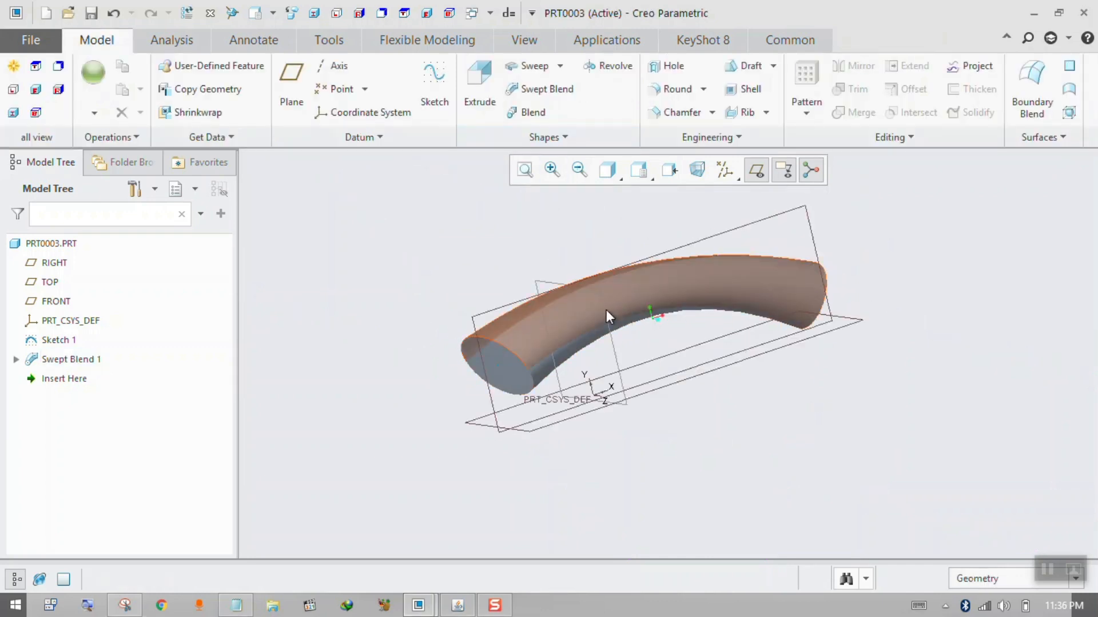
{"action": "left_click", "coordinate": [59, 340]}
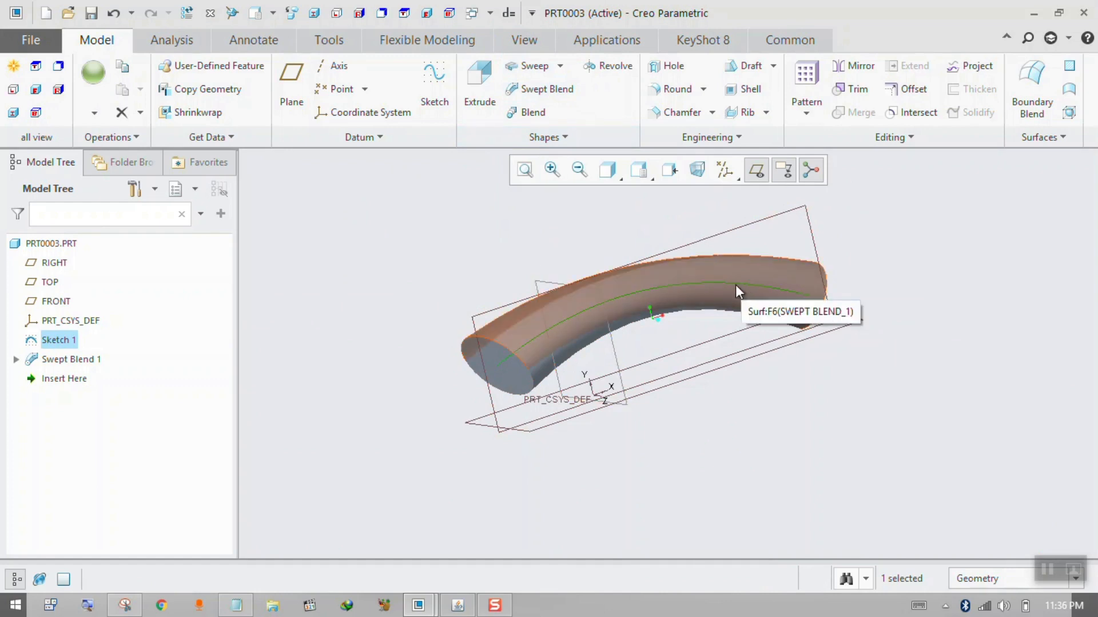
Delete the Swept Blend 1 feature from the part, keeping only its trajectory sketch.
{"action": "left_click", "coordinate": [55, 358]}
{"action": "right_click", "coordinate": [55, 356]}
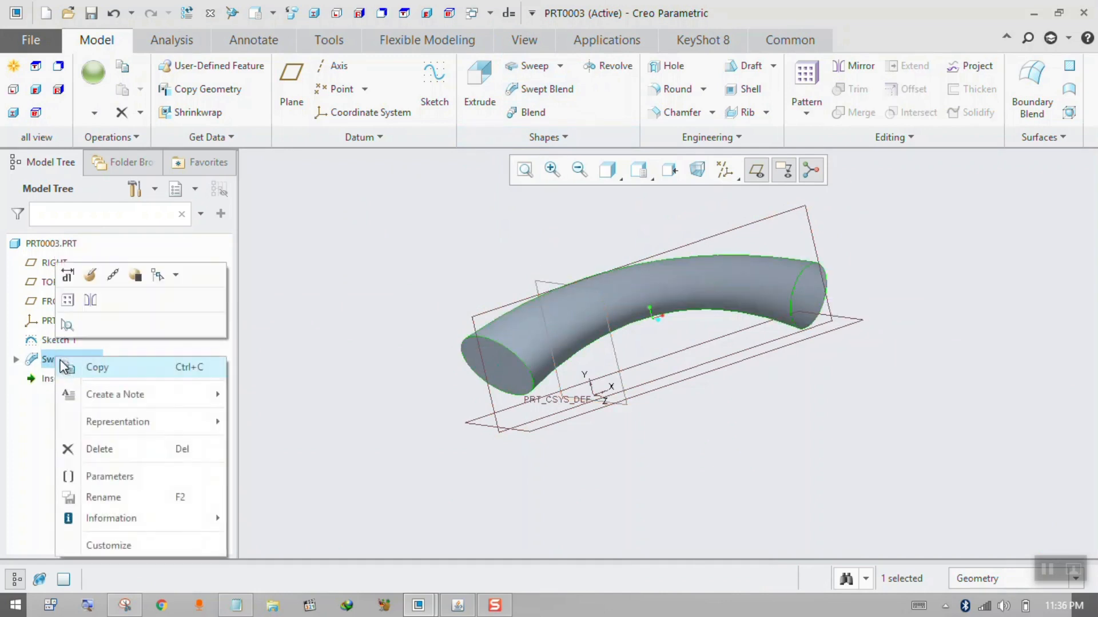
{"action": "left_click", "coordinate": [100, 449]}
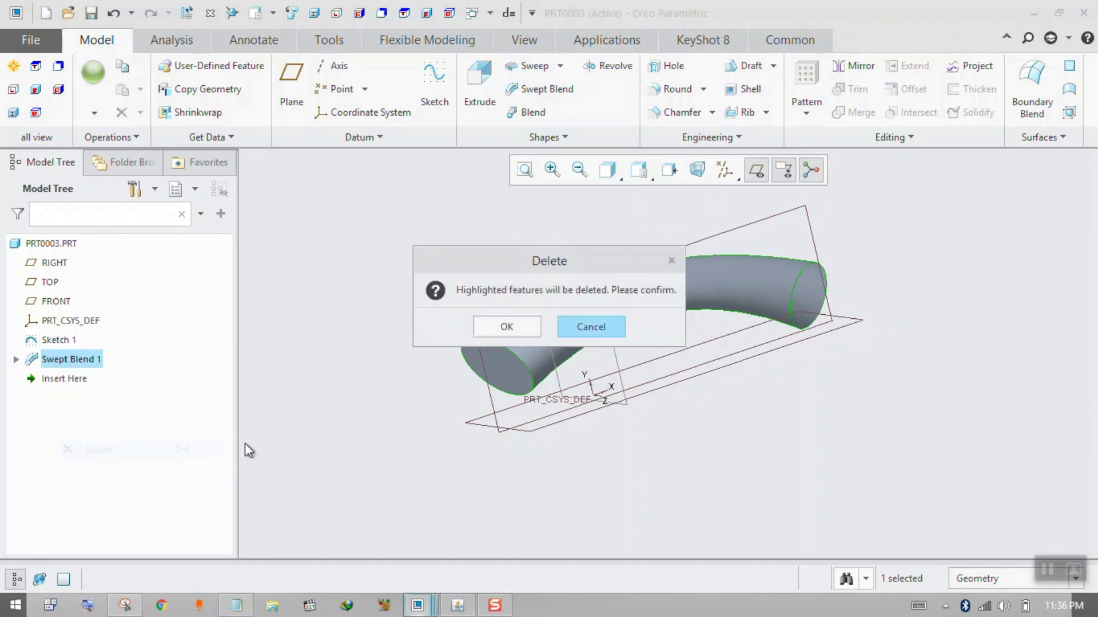
{"action": "key", "text": "Return"}
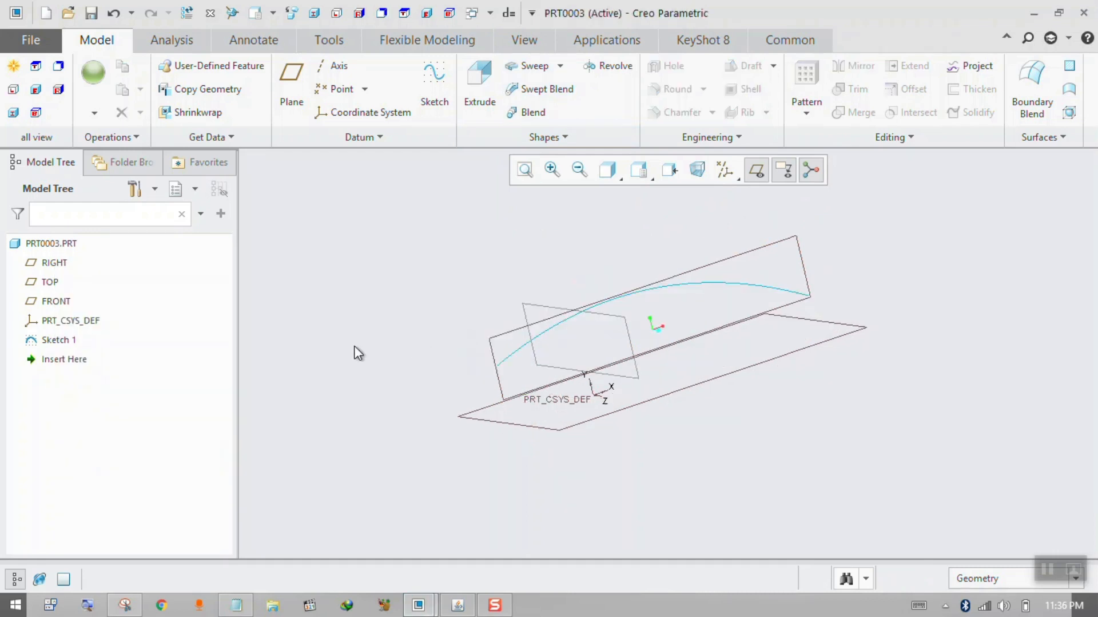
Redefine Sketch 1 by dividing the spline at two points, one near its peak and one between the peak and its lower end.
{"action": "left_click", "coordinate": [65, 341]}
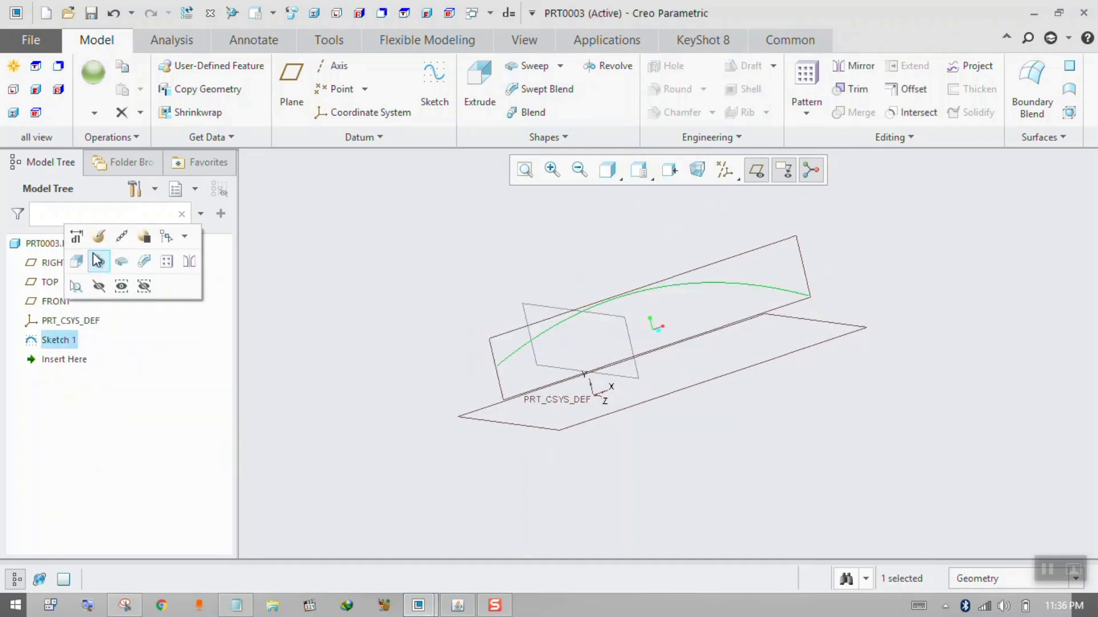
{"action": "left_click", "coordinate": [102, 239]}
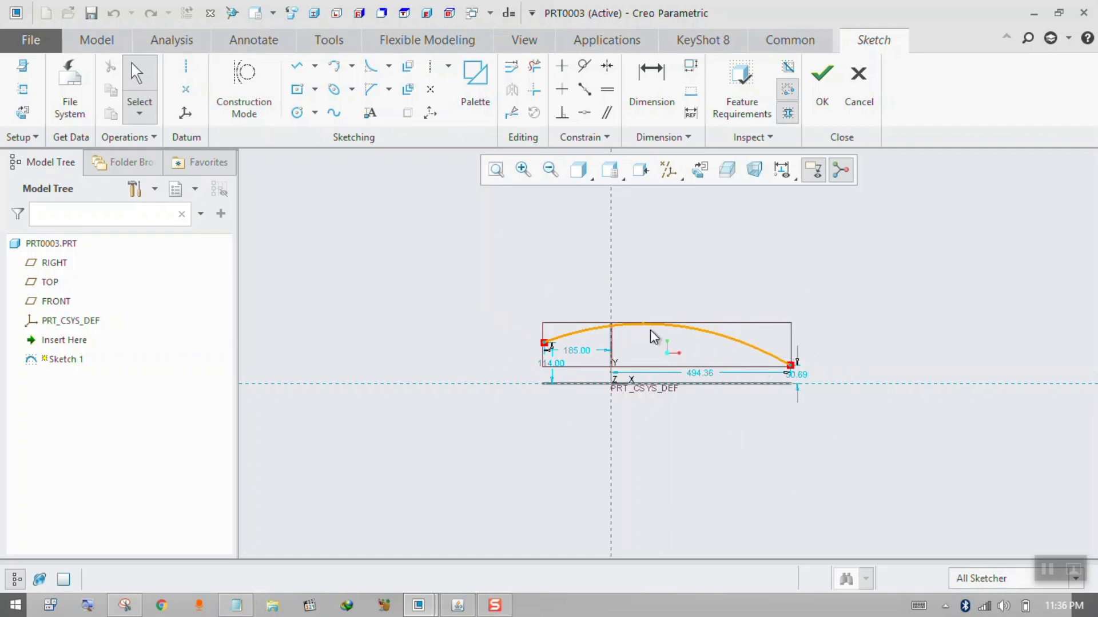
{"action": "left_click", "coordinate": [508, 118]}
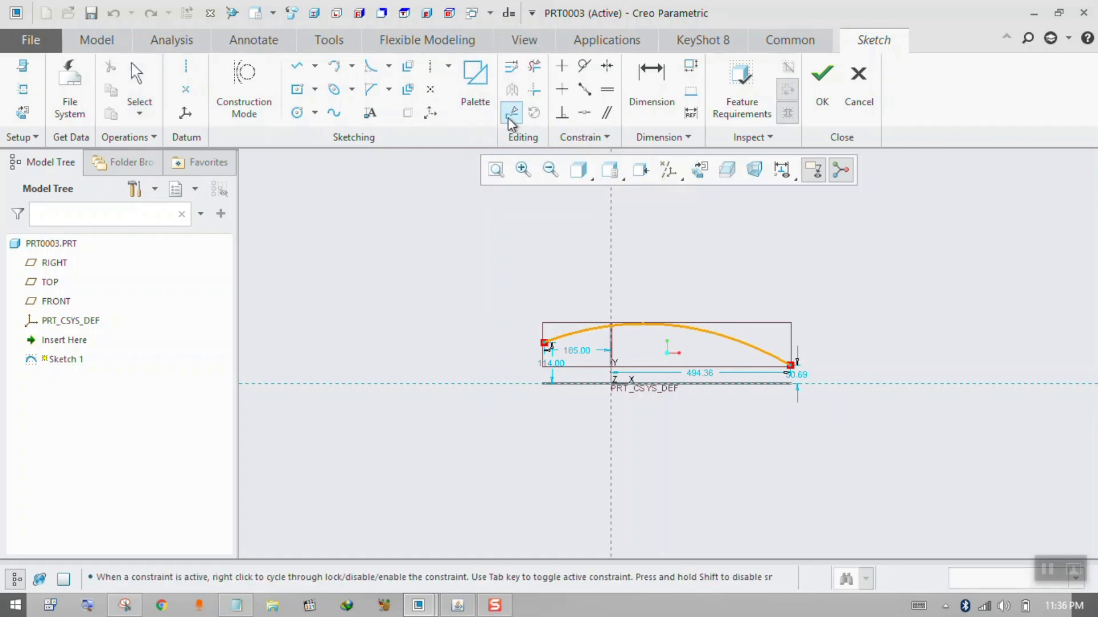
{"action": "left_click", "coordinate": [634, 327]}
{"action": "left_click", "coordinate": [722, 336]}
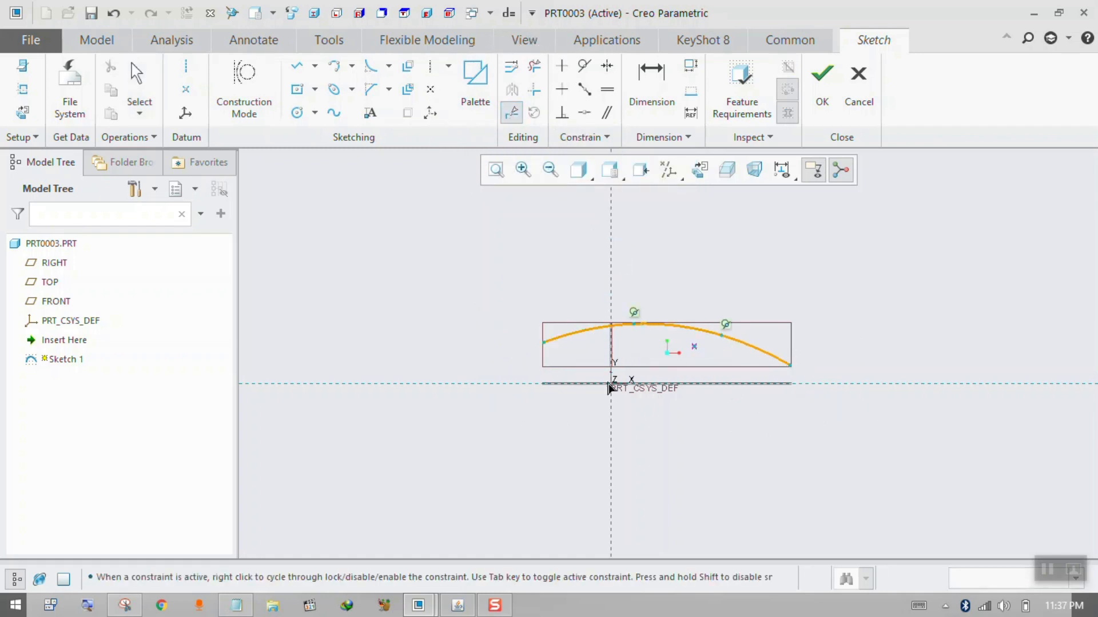
{"action": "left_click", "coordinate": [811, 108]}
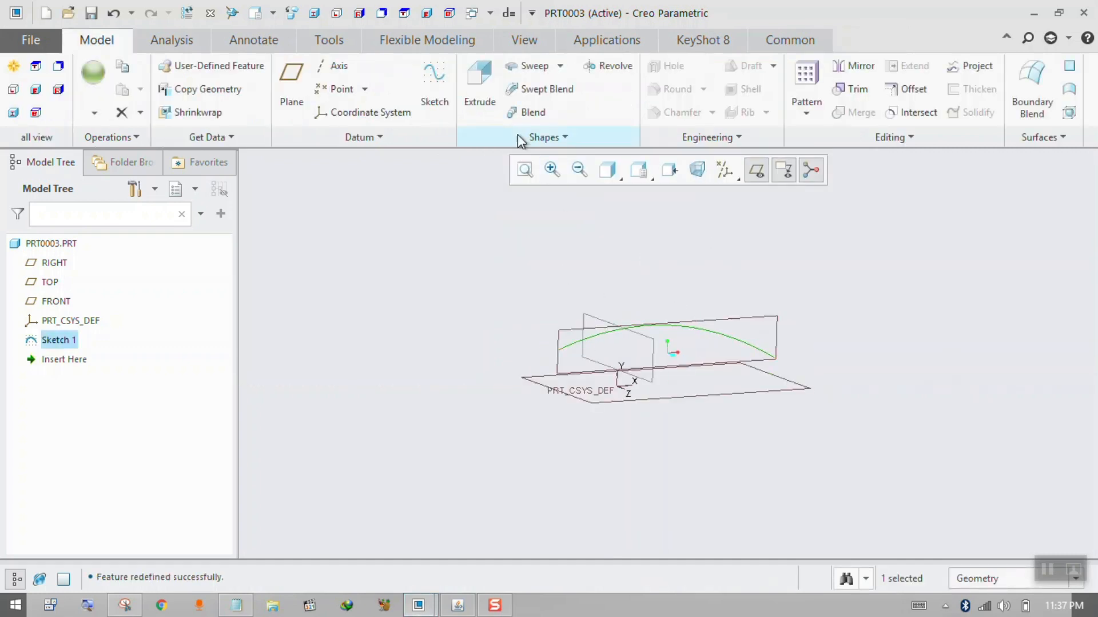
Start a swept blend along the divided curve and sketch Section 1 at its start as a circle centred on the section origin.
{"action": "left_click", "coordinate": [532, 90]}
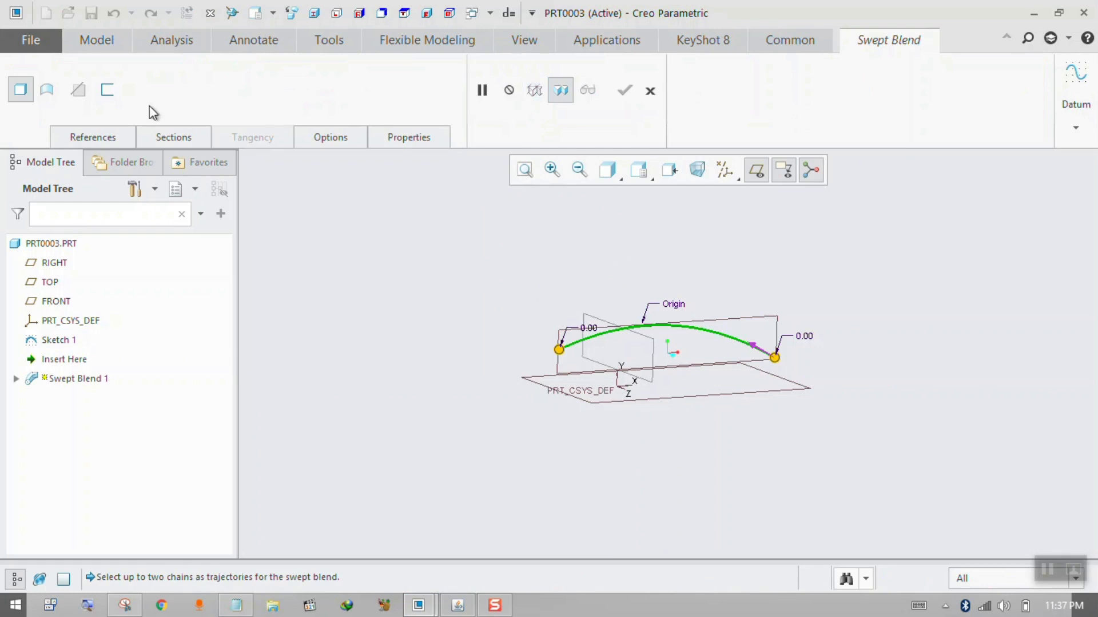
{"action": "left_click", "coordinate": [150, 137]}
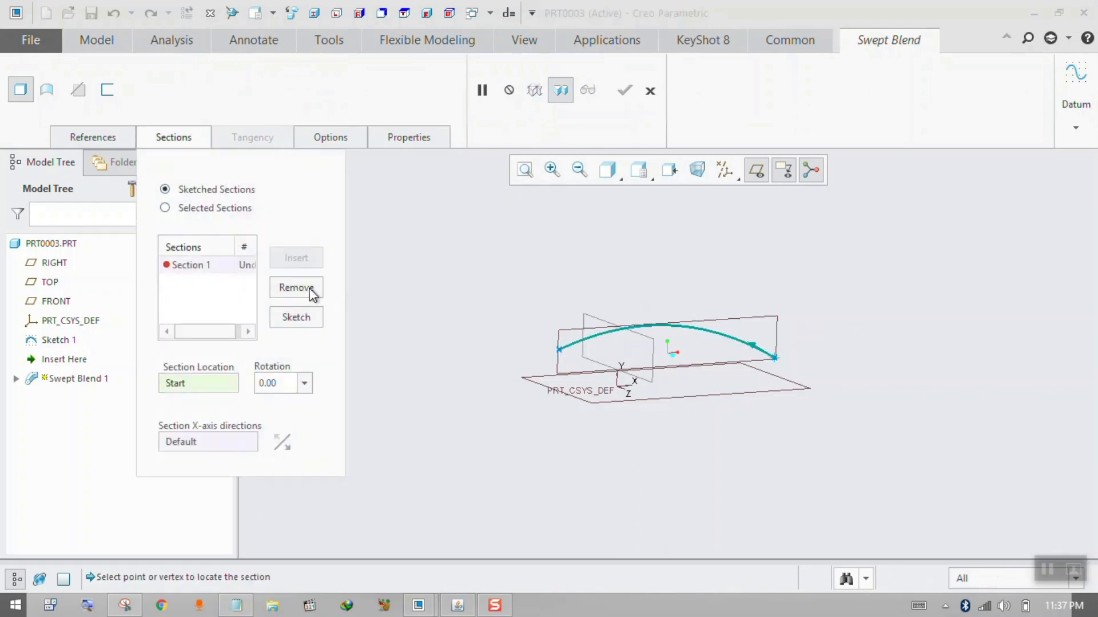
{"action": "left_click", "coordinate": [296, 315]}
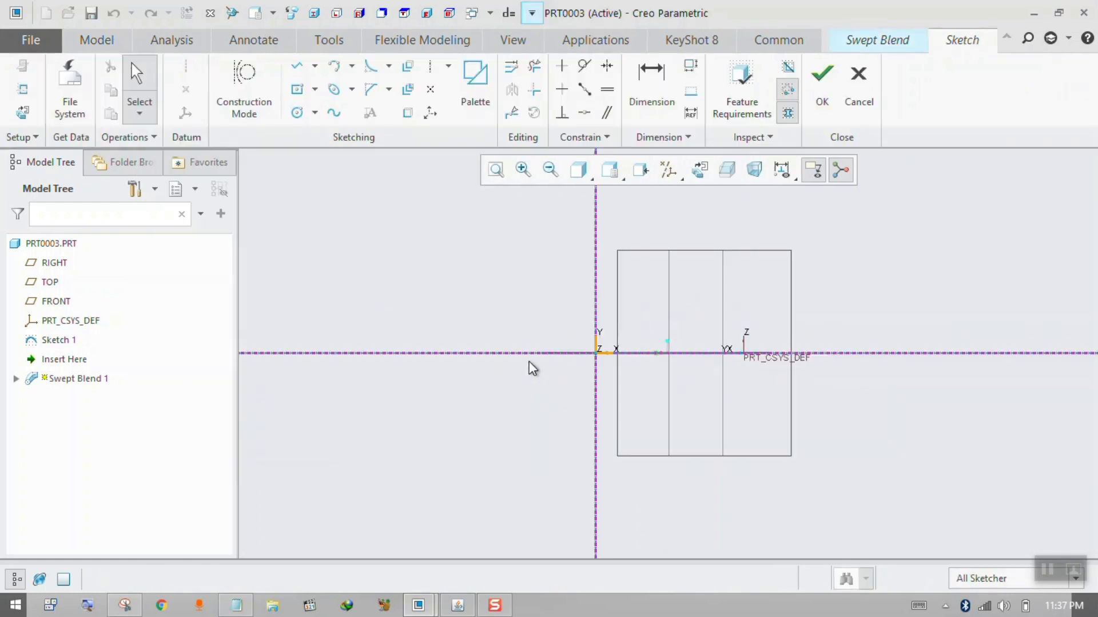
{"action": "left_click", "coordinate": [297, 112]}
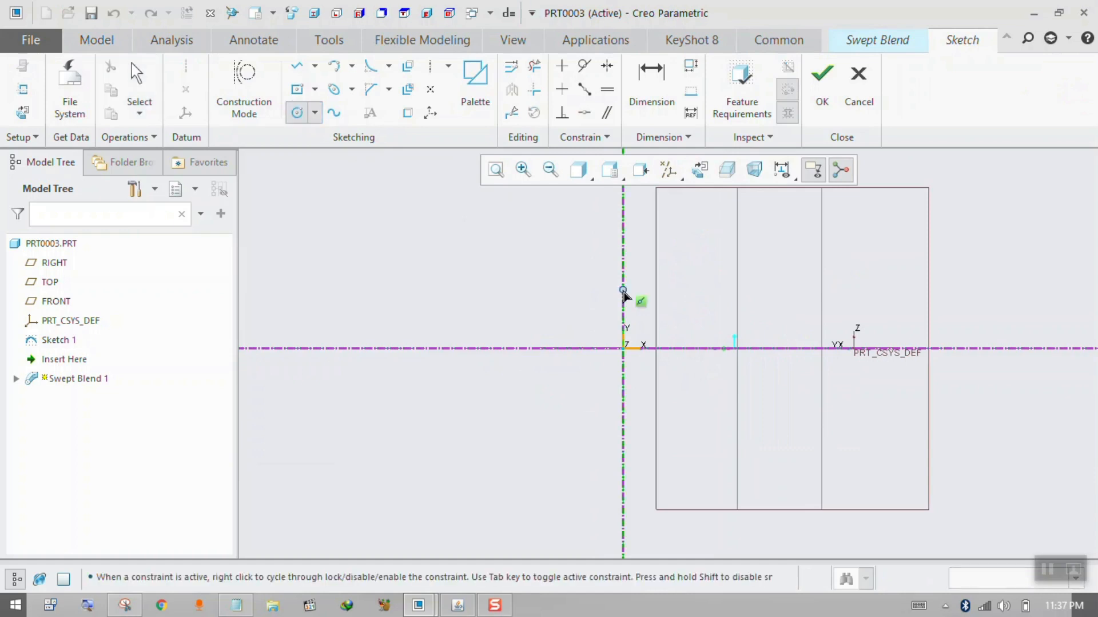
{"action": "left_click", "coordinate": [623, 347]}
{"action": "left_click", "coordinate": [657, 321]}
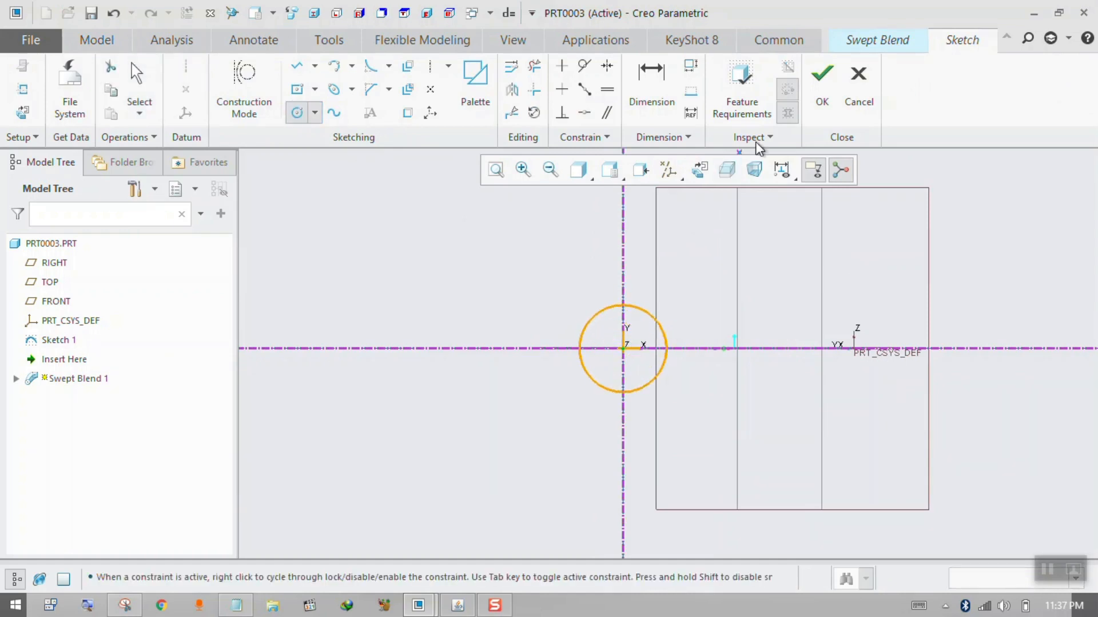
{"action": "left_click", "coordinate": [821, 86]}
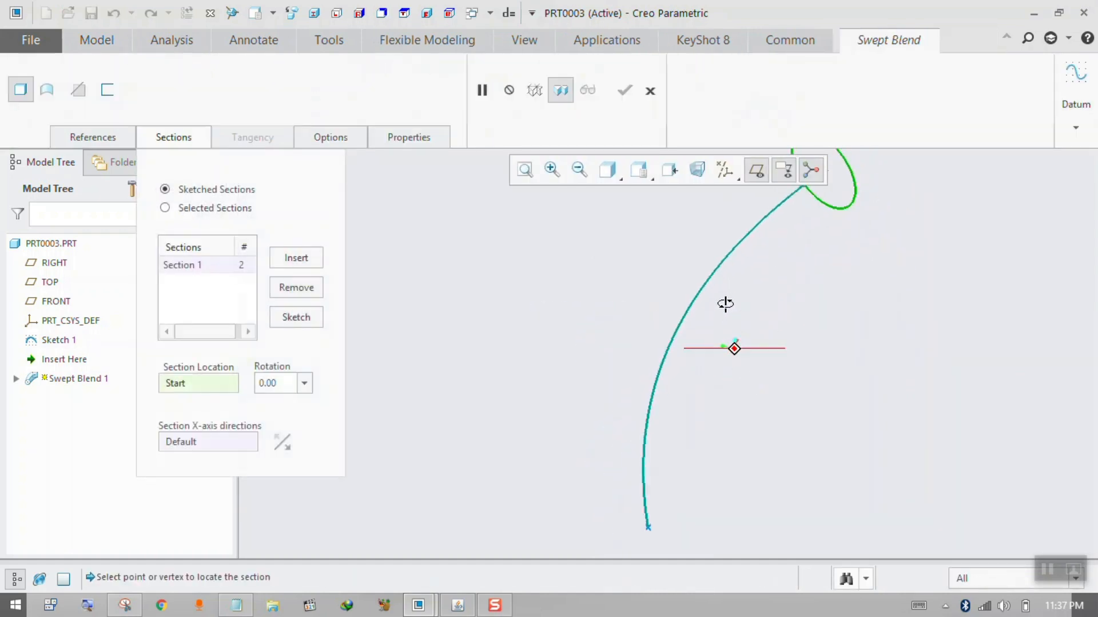
Insert Section 2 and locate it at the curve division point nearest Section 1.
{"action": "left_click", "coordinate": [291, 261]}
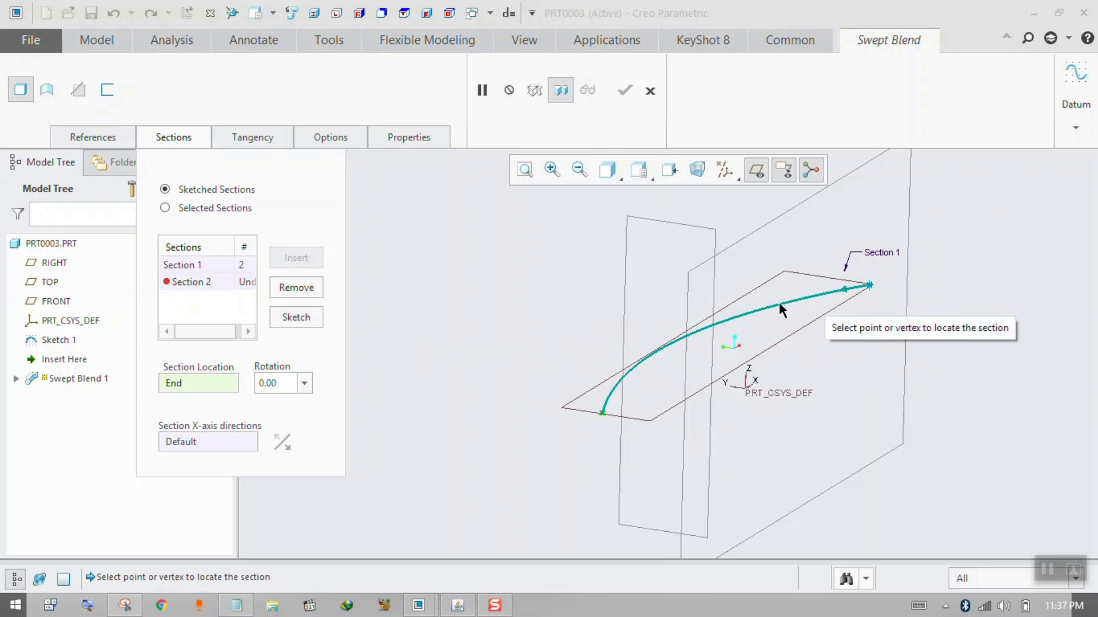
{"action": "left_click", "coordinate": [749, 314]}
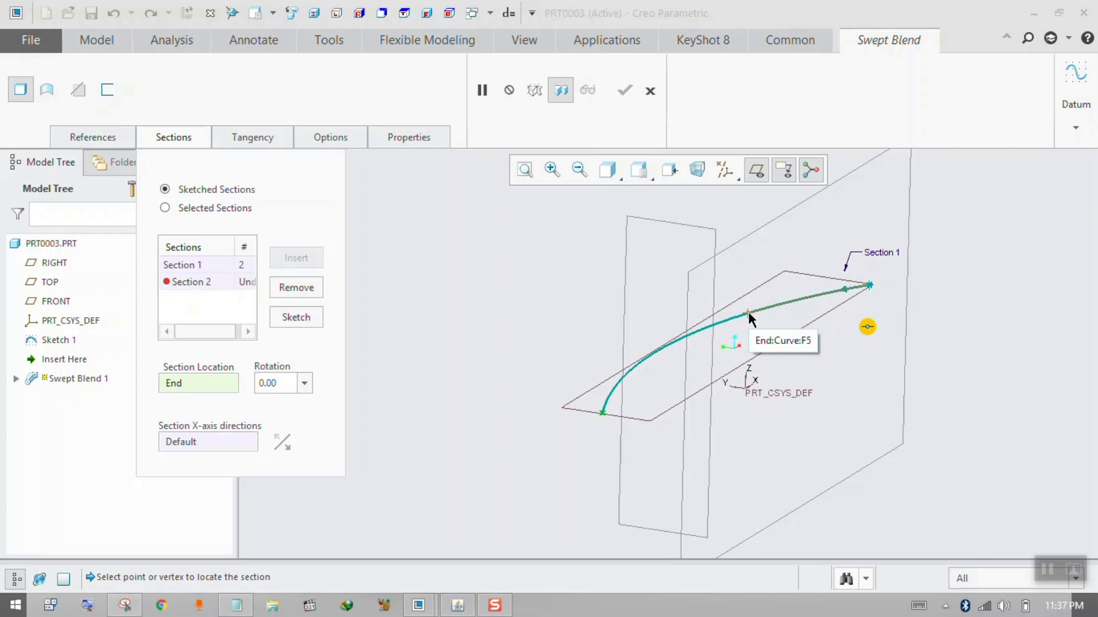
{"action": "left_click", "coordinate": [749, 314]}
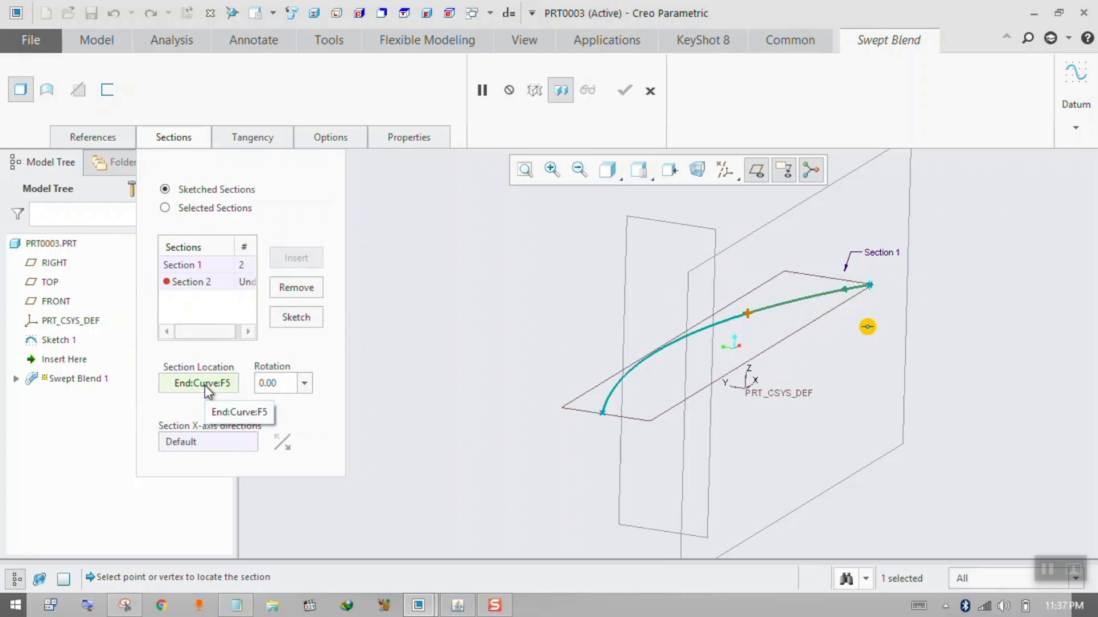
Sketch Section 2 as a tall ellipse centred on its section origin.
{"action": "left_click", "coordinate": [296, 316]}
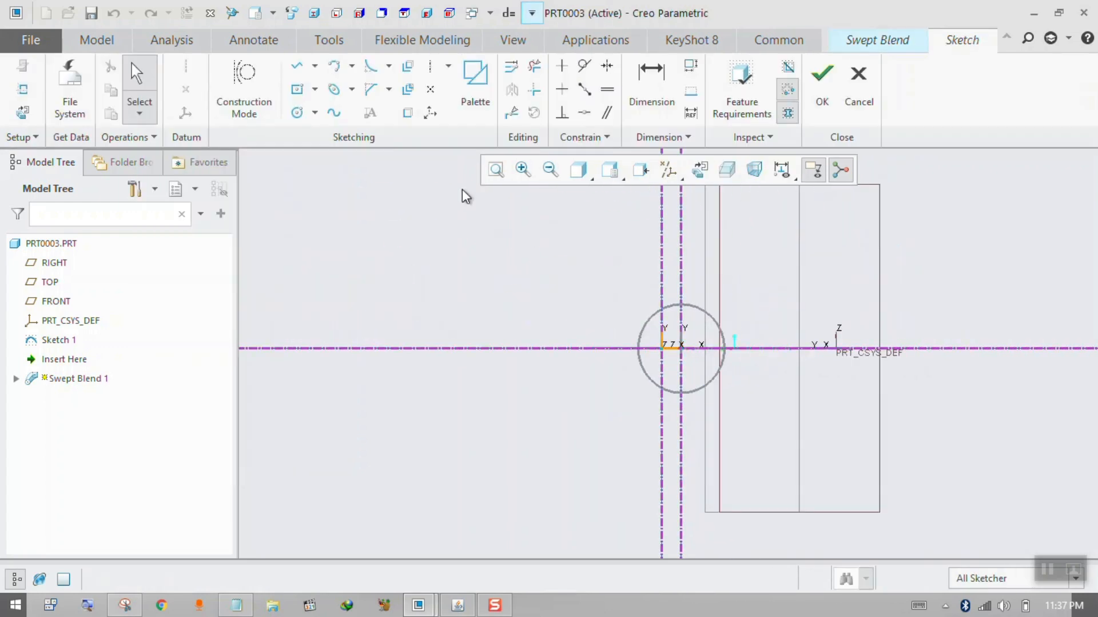
{"action": "left_click", "coordinate": [334, 89]}
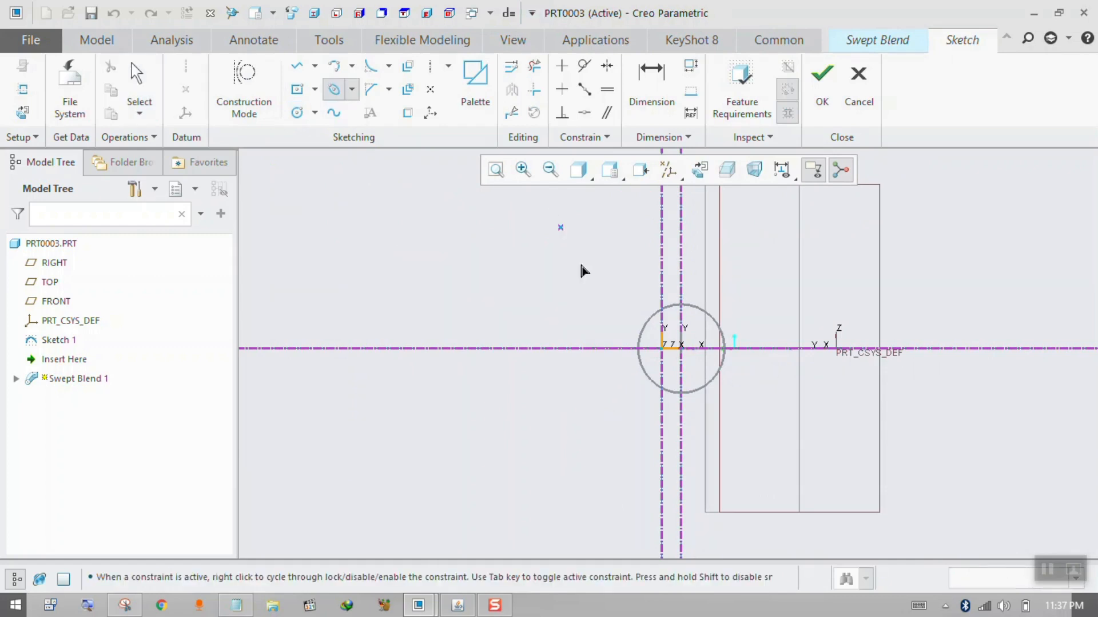
{"action": "left_click", "coordinate": [660, 349]}
{"action": "left_click", "coordinate": [661, 402]}
{"action": "left_click", "coordinate": [688, 407]}
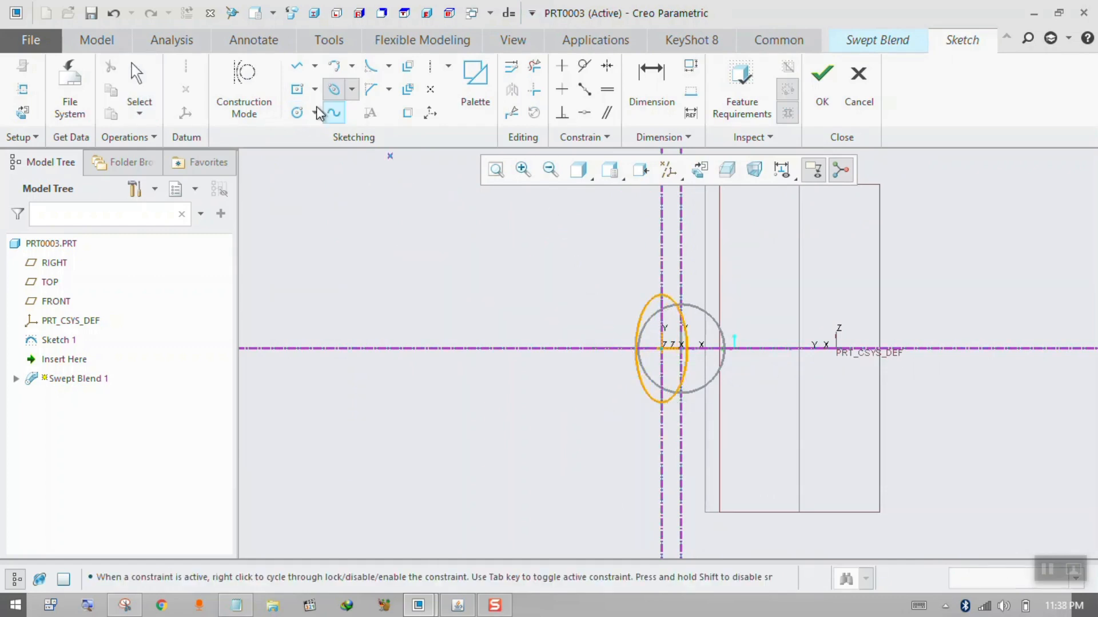
{"action": "left_click", "coordinate": [297, 90]}
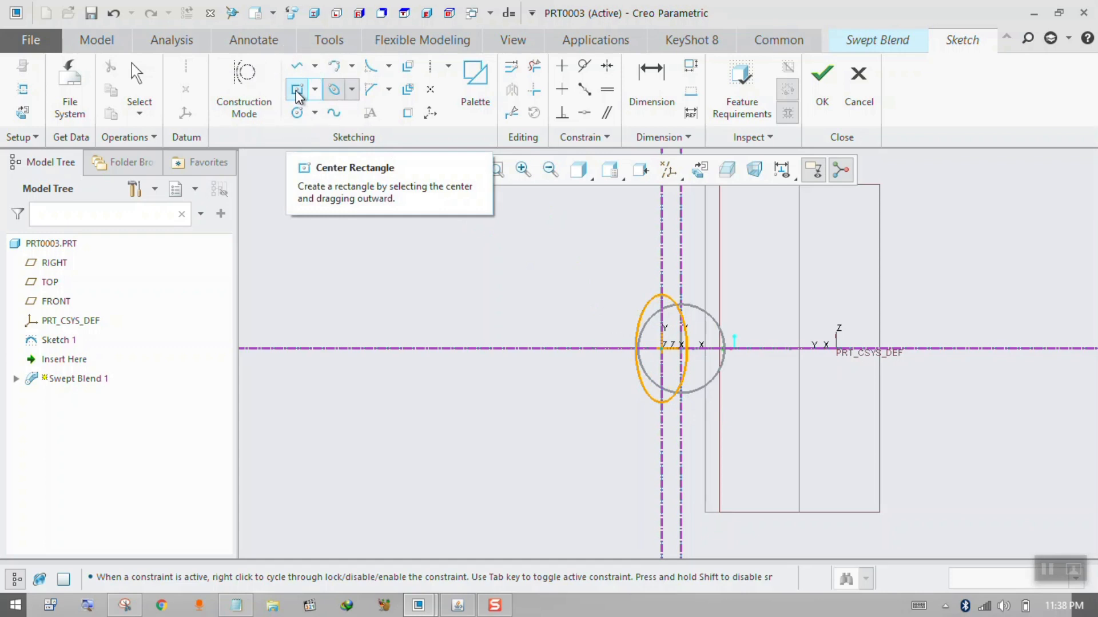
{"action": "middle_click_drag", "start_coordinate": [602, 247], "coordinate": [588, 246]}
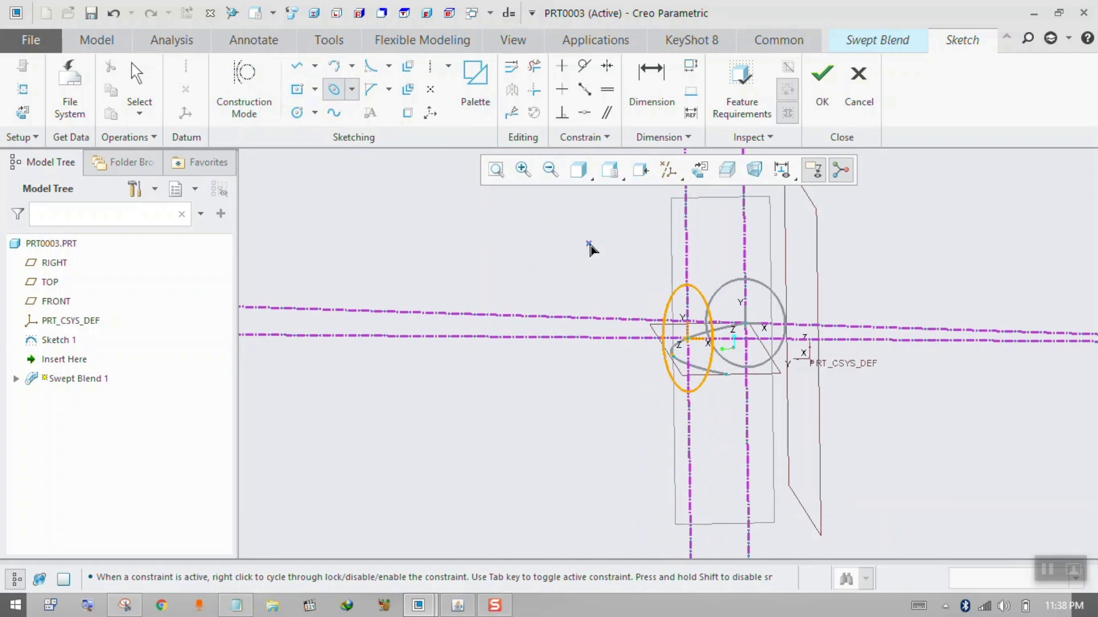
{"action": "left_click", "coordinate": [821, 80]}
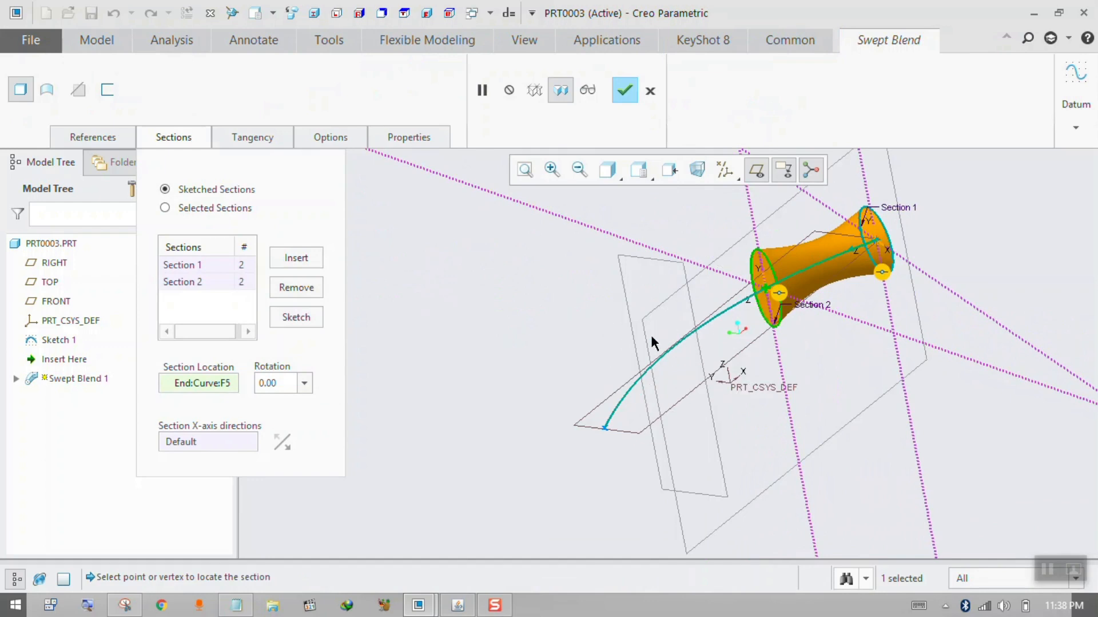
Insert Section 3 at the curve's other division point and sketch it as a small circle centred on the section origin.
{"action": "left_click", "coordinate": [319, 258]}
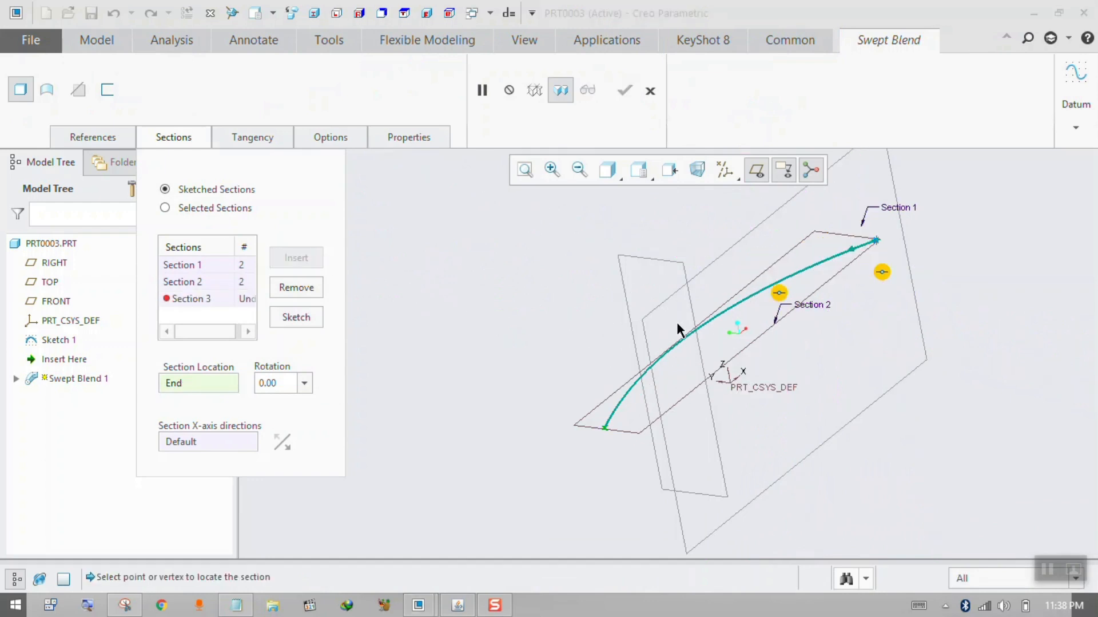
{"action": "left_click", "coordinate": [664, 354]}
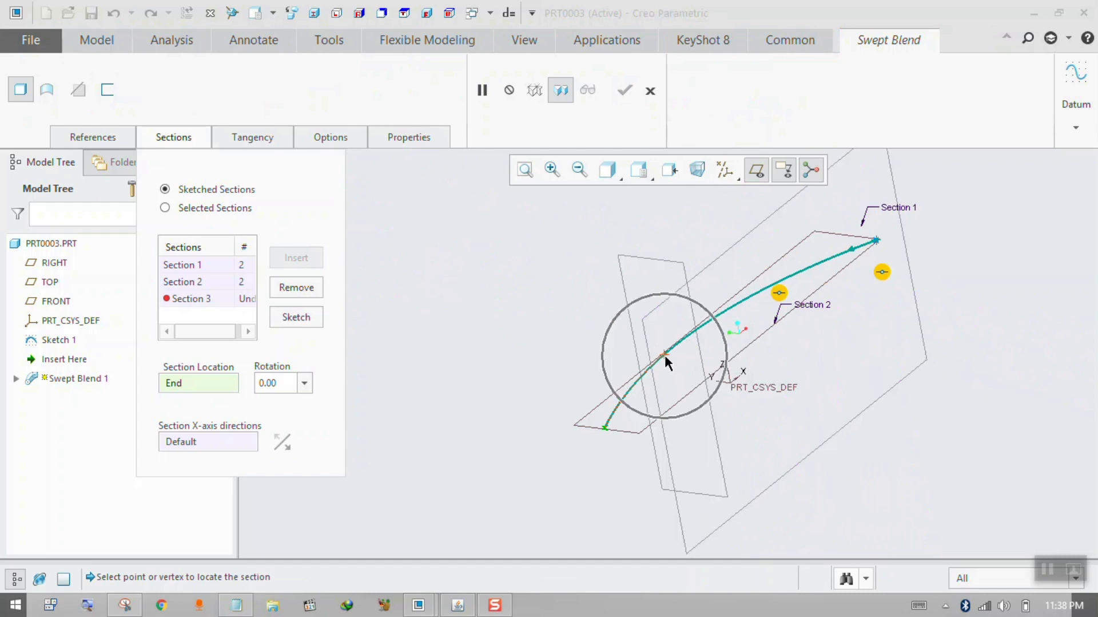
{"action": "left_click", "coordinate": [317, 324]}
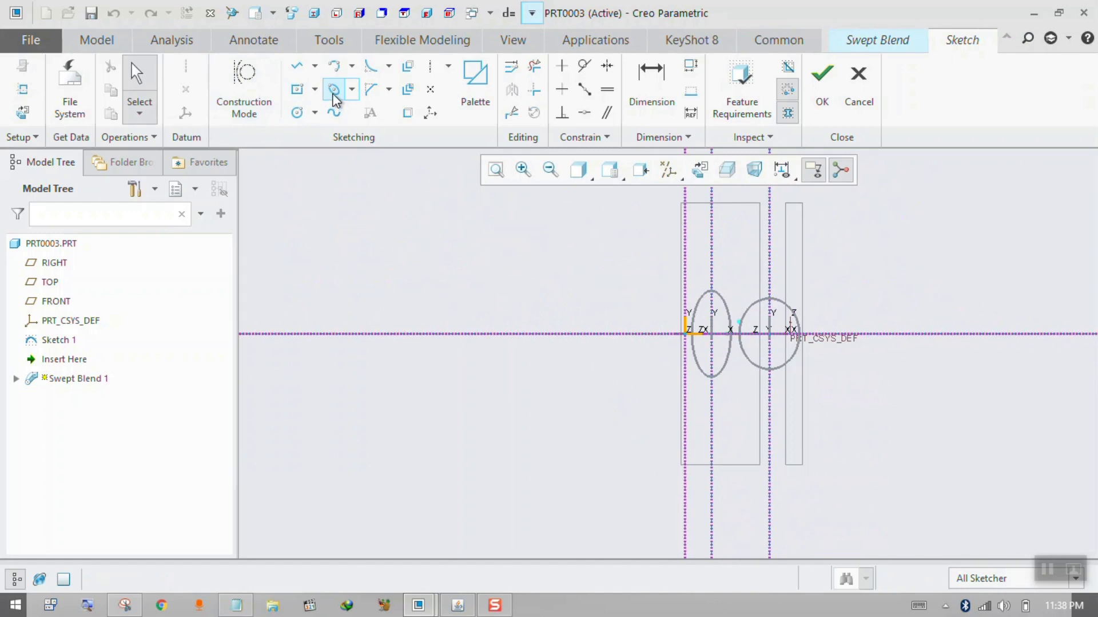
{"action": "left_click", "coordinate": [295, 117]}
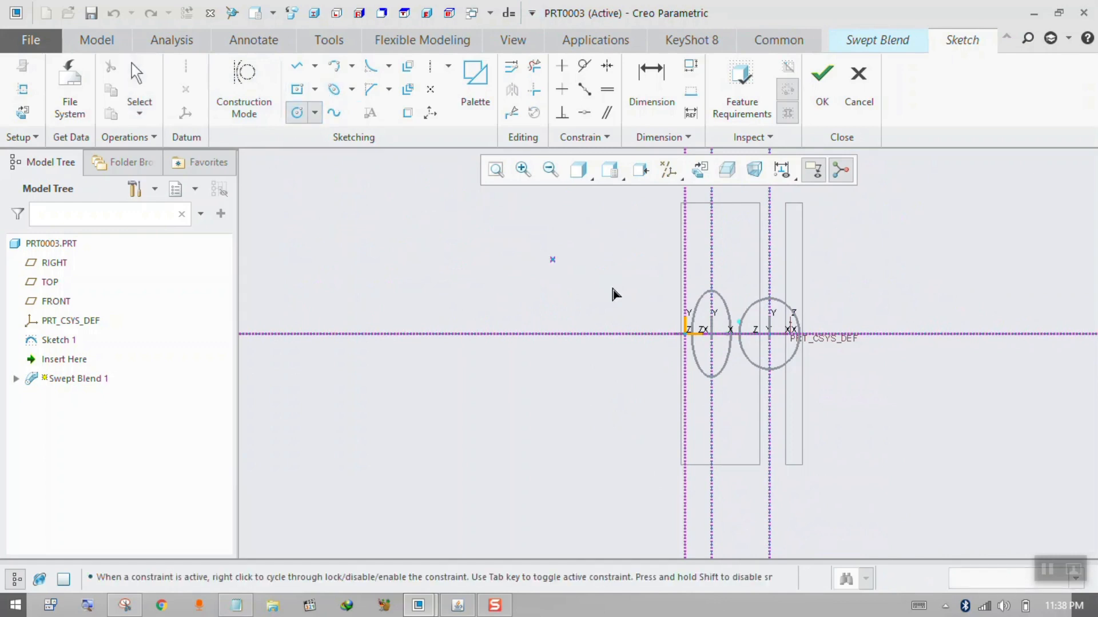
{"action": "left_click", "coordinate": [704, 342]}
{"action": "left_click", "coordinate": [715, 334]}
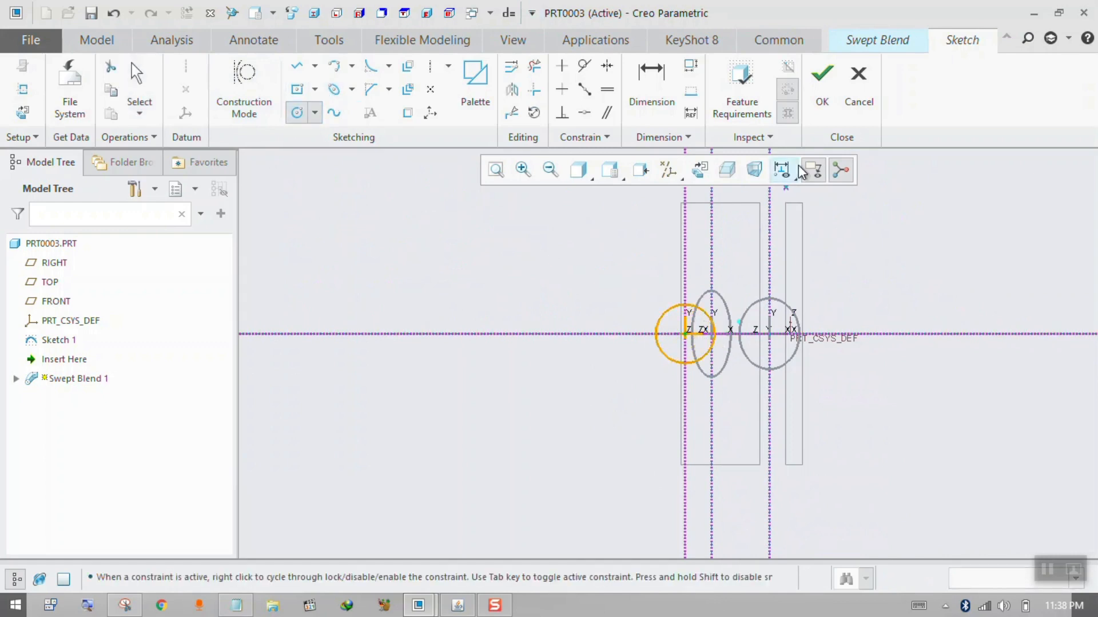
{"action": "left_click", "coordinate": [810, 102]}
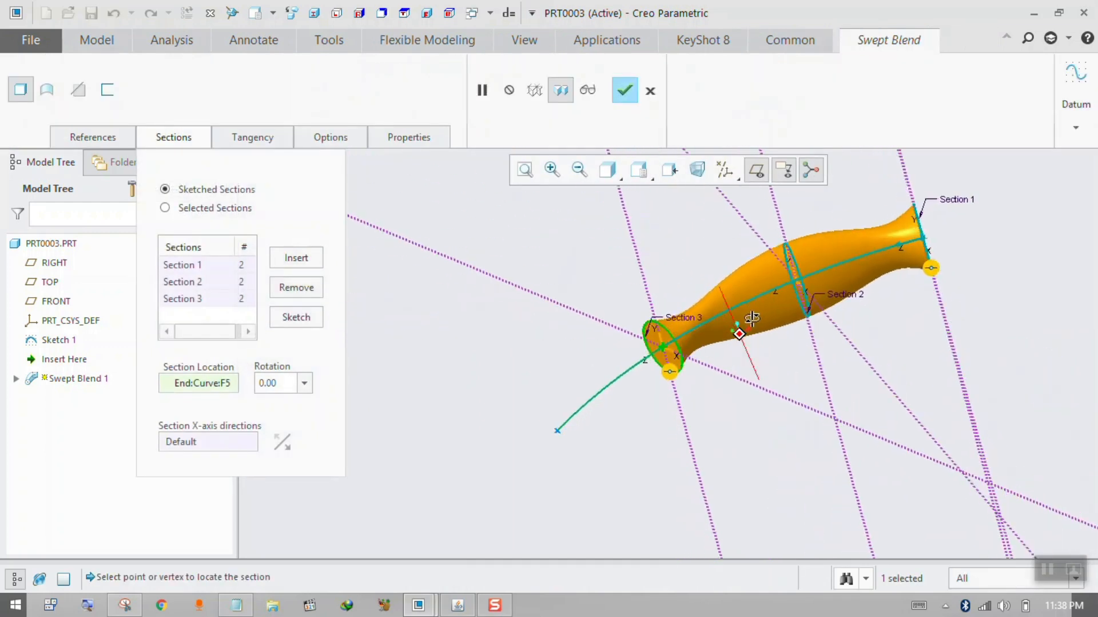
Insert Section 4 at the end of the curve and sketch it as a wide ellipse centred on the section origin.
{"action": "middle_click_drag", "start_coordinate": [758, 325], "coordinate": [613, 309]}
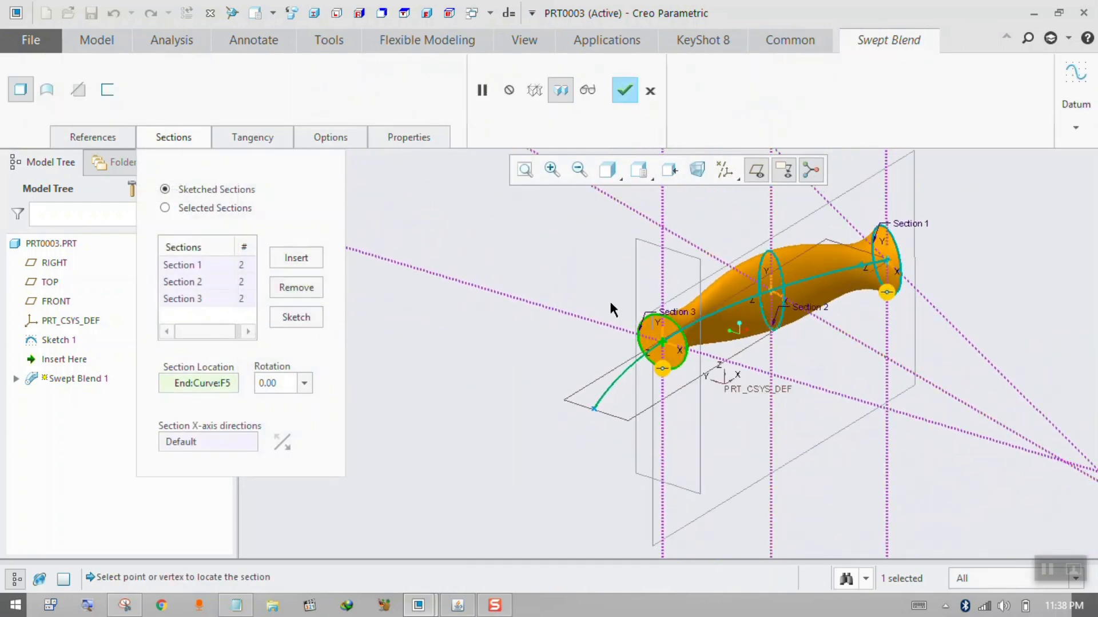
{"action": "left_click", "coordinate": [295, 258]}
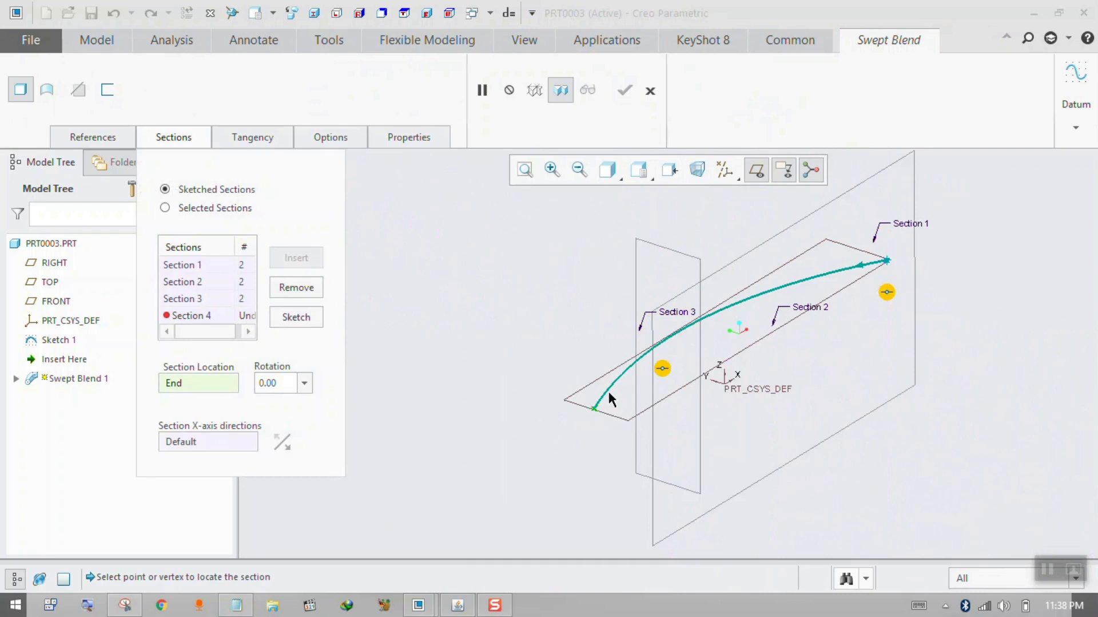
{"action": "left_click", "coordinate": [295, 316]}
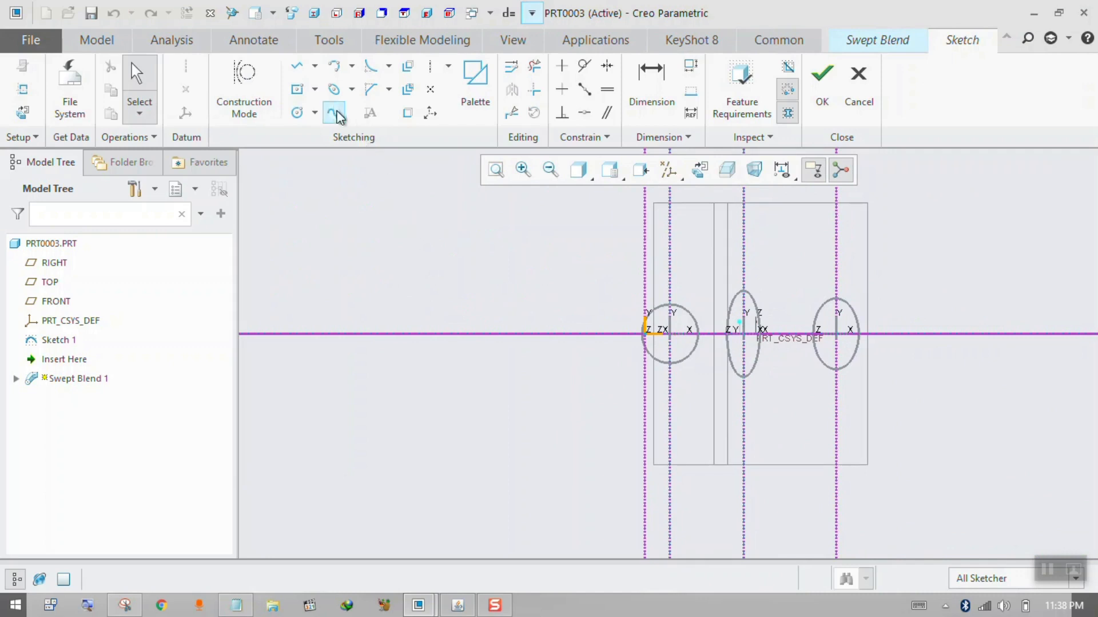
{"action": "left_click", "coordinate": [331, 91]}
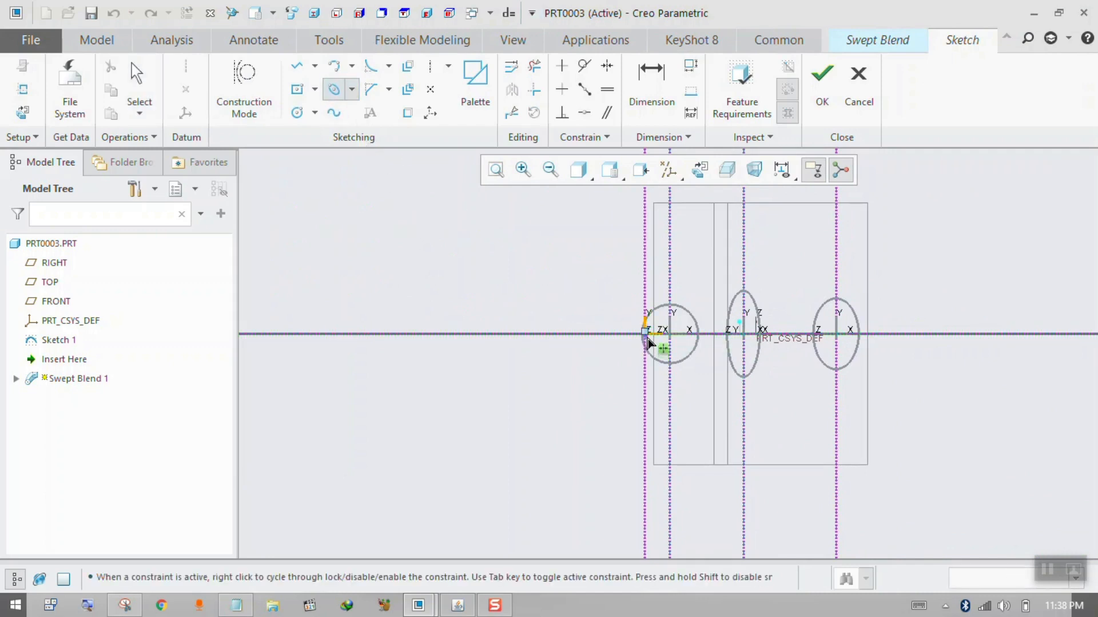
{"action": "left_click", "coordinate": [707, 337]}
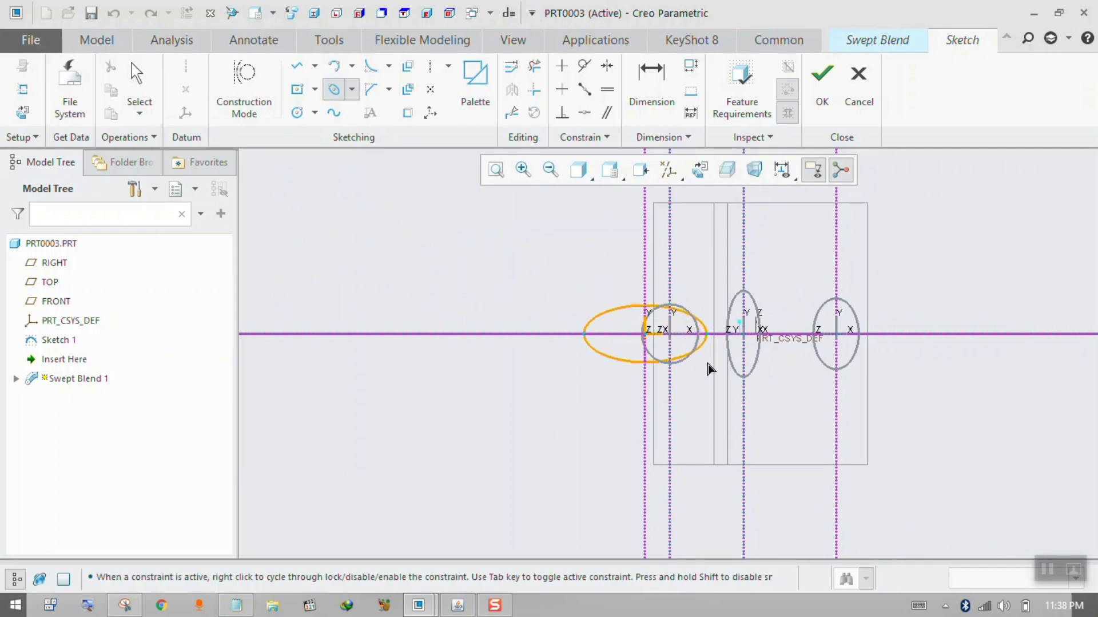
{"action": "left_click", "coordinate": [708, 362]}
{"action": "left_click", "coordinate": [824, 85]}
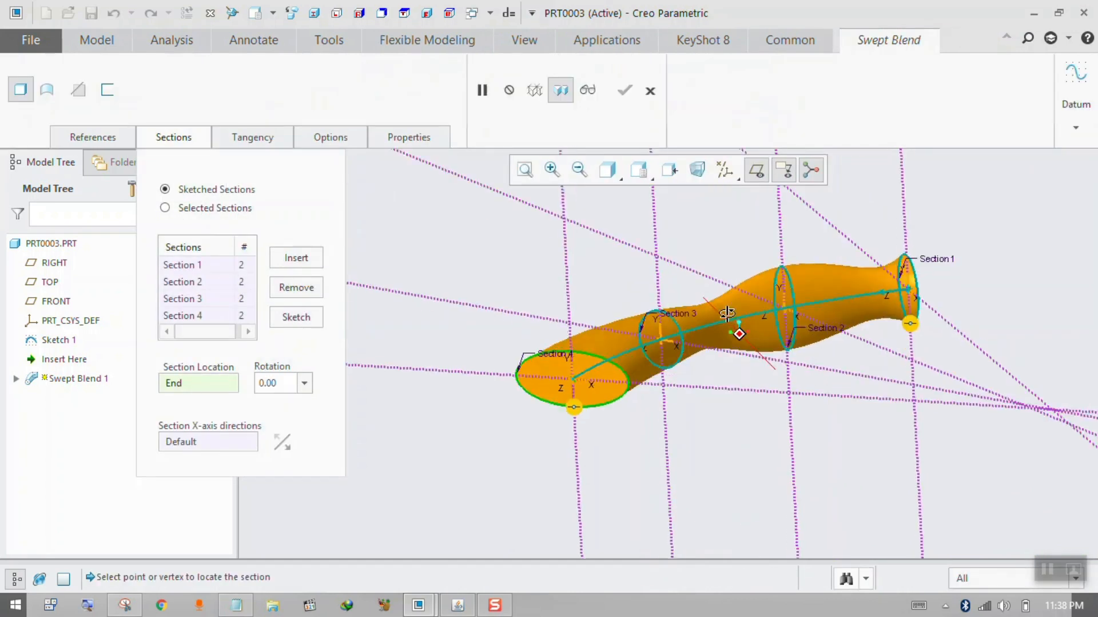
Complete the four-section swept blend and inspect the resulting solid.
{"action": "mouse_move", "coordinate": [721, 320]}
{"action": "middle_mouse_down"}
{"action": "mouse_move", "coordinate": [684, 420]}
{"action": "mouse_move", "coordinate": [649, 433]}
{"action": "mouse_move", "coordinate": [692, 442]}
{"action": "mouse_move", "coordinate": [703, 404]}
{"action": "mouse_move", "coordinate": [787, 412]}
{"action": "mouse_move", "coordinate": [754, 465]}
{"action": "mouse_move", "coordinate": [746, 443]}
{"action": "middle_mouse_up"}
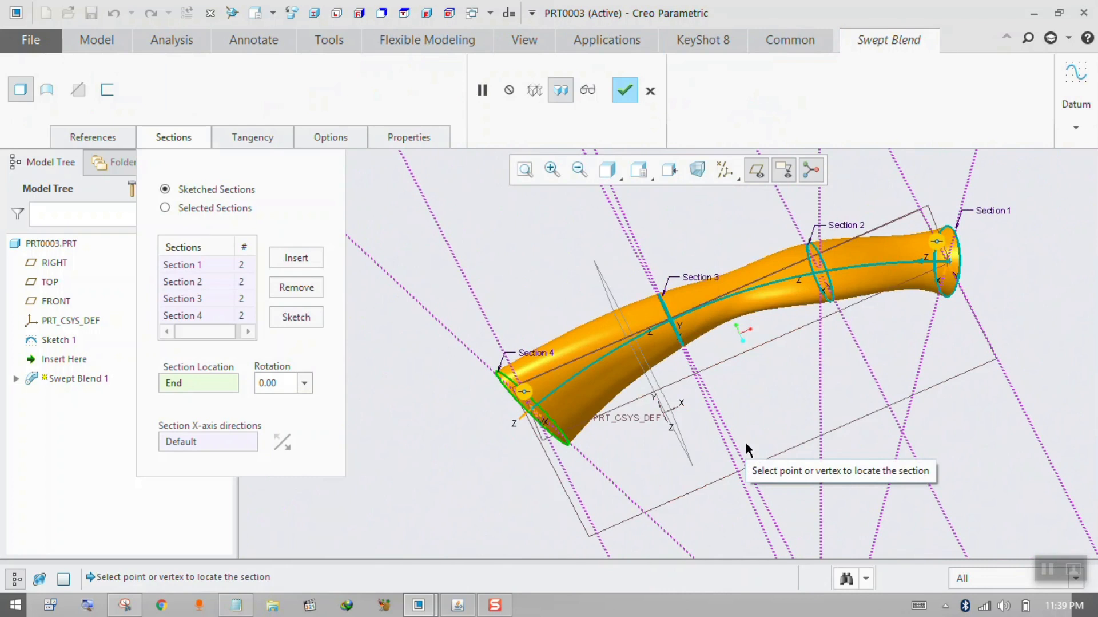
{"action": "left_click", "coordinate": [623, 91]}
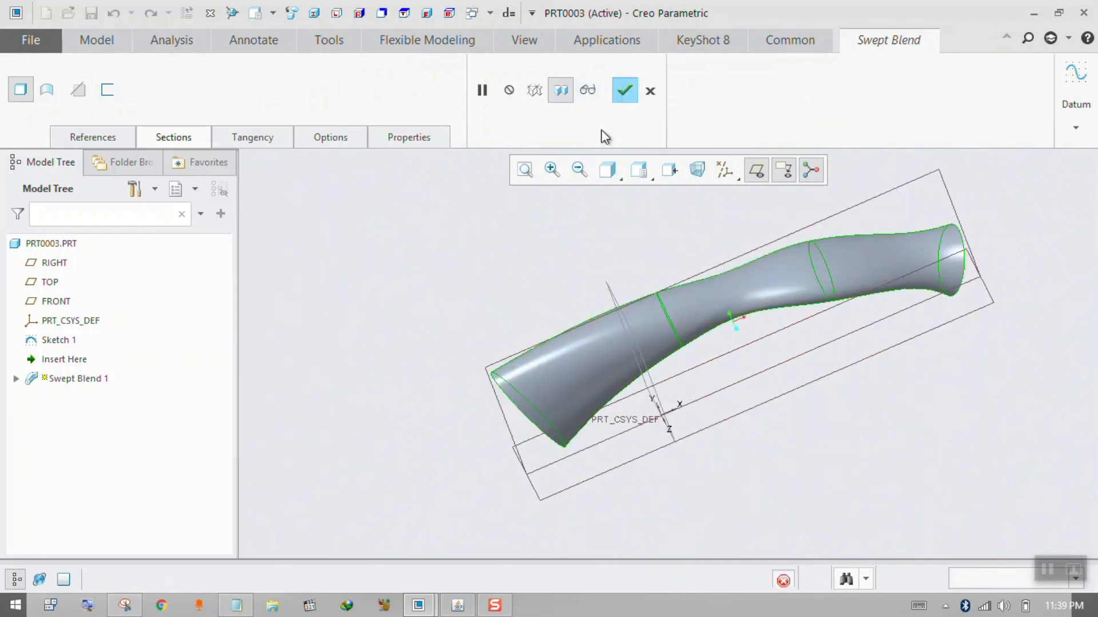
{"action": "mouse_move", "coordinate": [536, 285]}
{"action": "middle_mouse_down"}
{"action": "mouse_move", "coordinate": [563, 272]}
{"action": "mouse_move", "coordinate": [542, 274]}
{"action": "middle_mouse_up"}
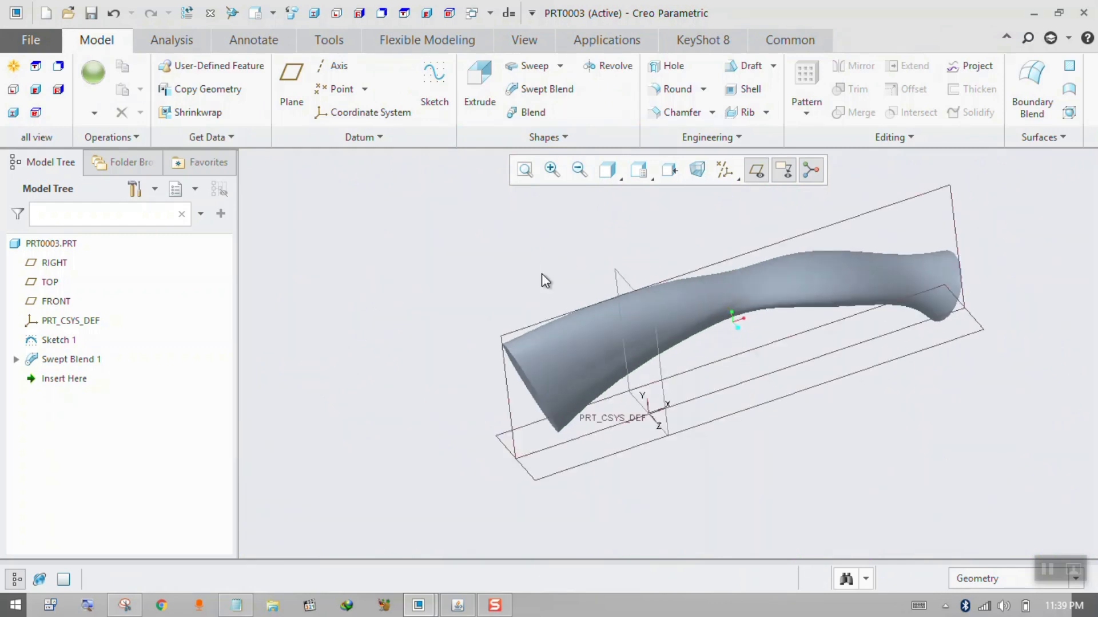
{"action": "scroll", "coordinate": [541, 273], "scroll_direction": "up", "scroll_amount": 3}
{"action": "scroll", "coordinate": [521, 320], "scroll_direction": "down", "scroll_amount": 3}
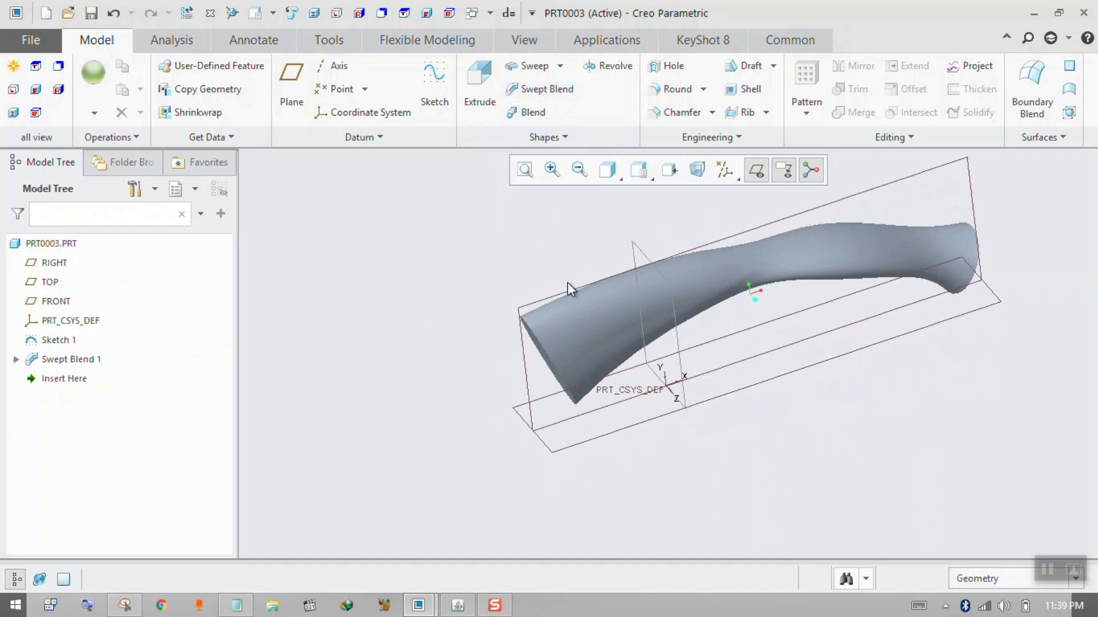
{"action": "left_click", "coordinate": [546, 297]}
{"action": "left_click", "coordinate": [433, 230]}
Create a new part and start a sketch on its FRONT plane.
{"action": "left_click", "coordinate": [47, 13]}
{"action": "key", "text": "Return"}
{"action": "left_click", "coordinate": [541, 280]}
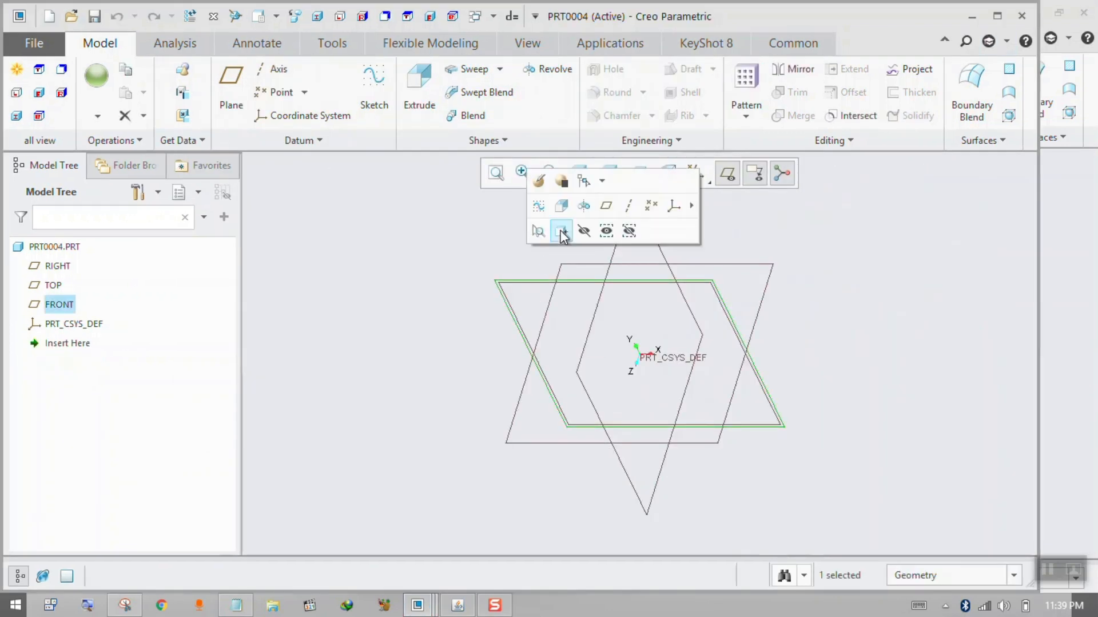
{"action": "left_click", "coordinate": [539, 206]}
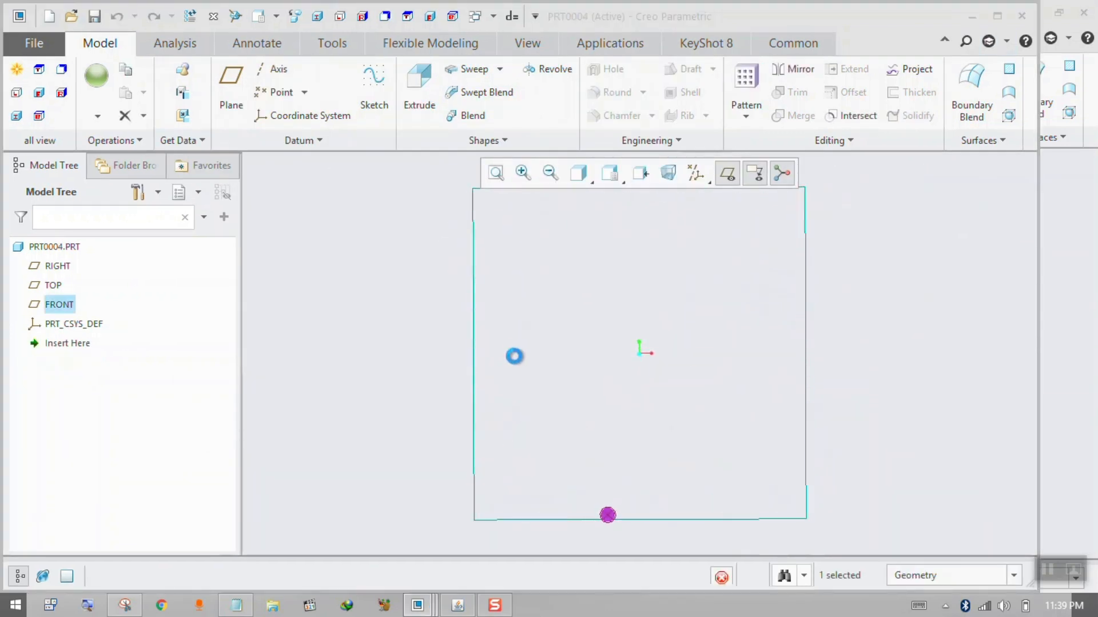
Sketch a vertical line about 290 long upward from the origin and finish the sketch.
{"action": "left_click", "coordinate": [300, 69]}
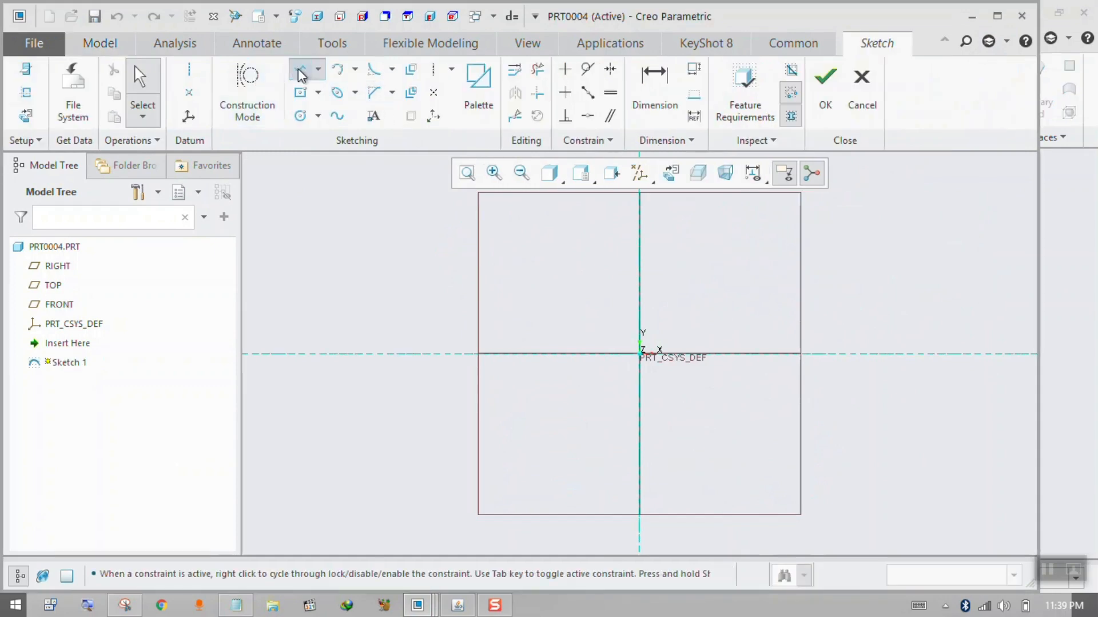
{"action": "left_click", "coordinate": [640, 351]}
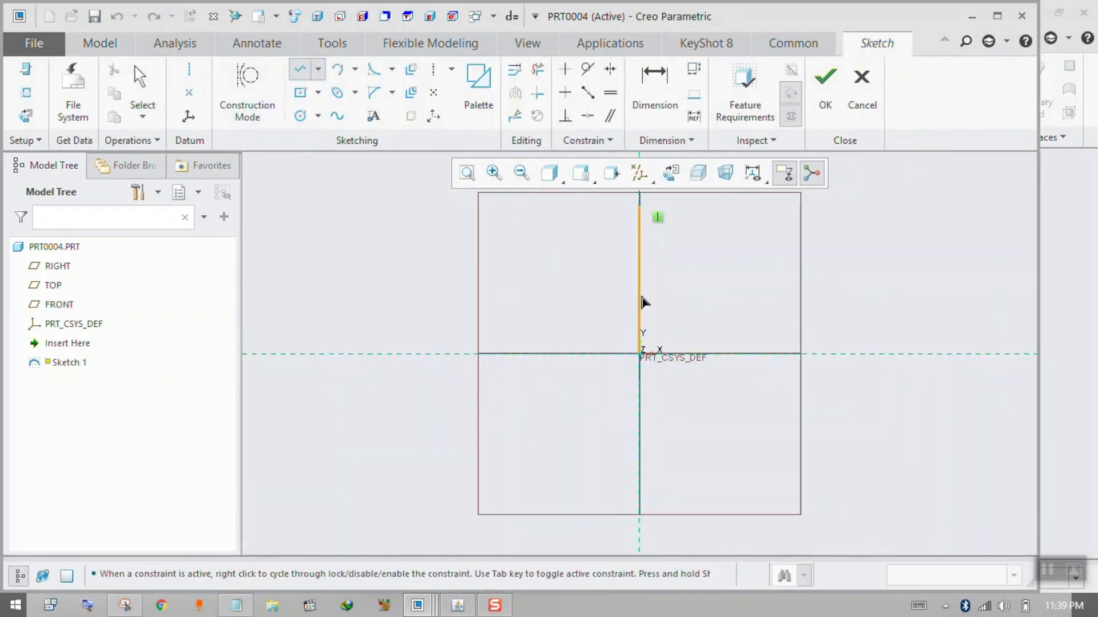
{"action": "left_click", "coordinate": [647, 268]}
{"action": "middle_click", "coordinate": [704, 251]}
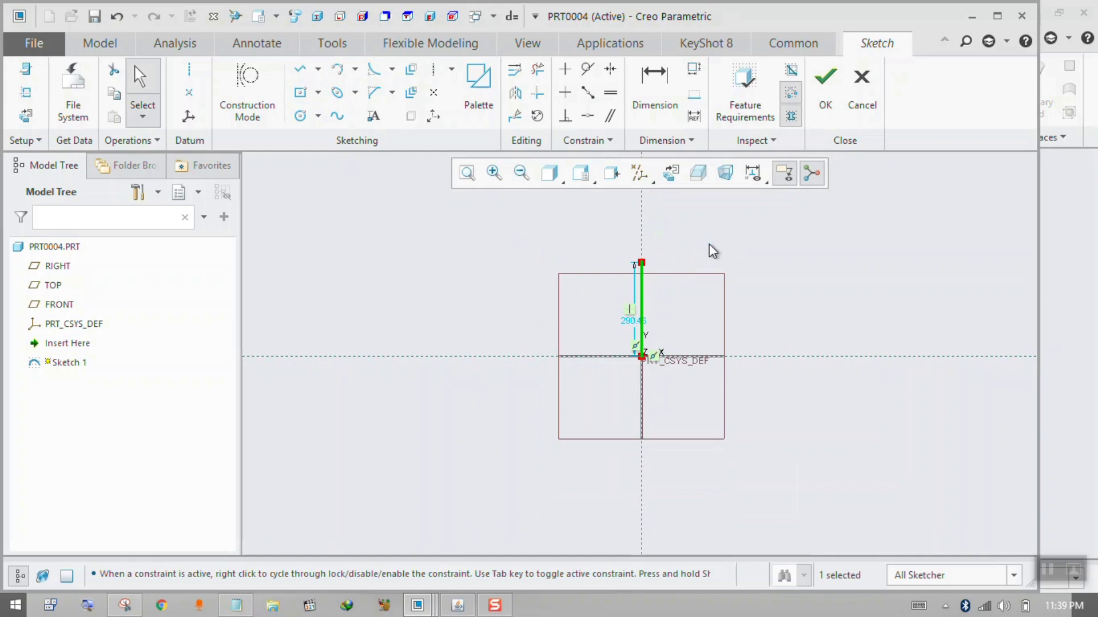
{"action": "left_click", "coordinate": [835, 110]}
{"action": "mouse_move", "coordinate": [718, 236]}
{"action": "middle_mouse_down"}
{"action": "mouse_move", "coordinate": [679, 379]}
{"action": "mouse_move", "coordinate": [679, 240]}
{"action": "mouse_move", "coordinate": [652, 217]}
{"action": "middle_mouse_up"}
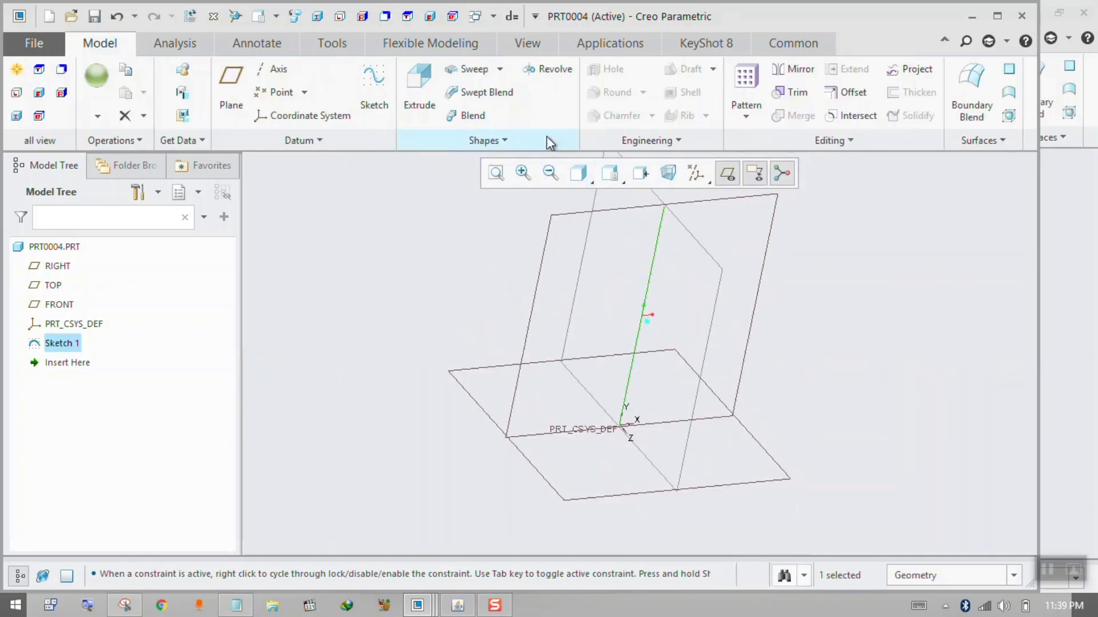
Start a swept blend along the line and sketch Section 1 as a circle about 155 in diameter centred on the section origin.
{"action": "left_click", "coordinate": [482, 95]}
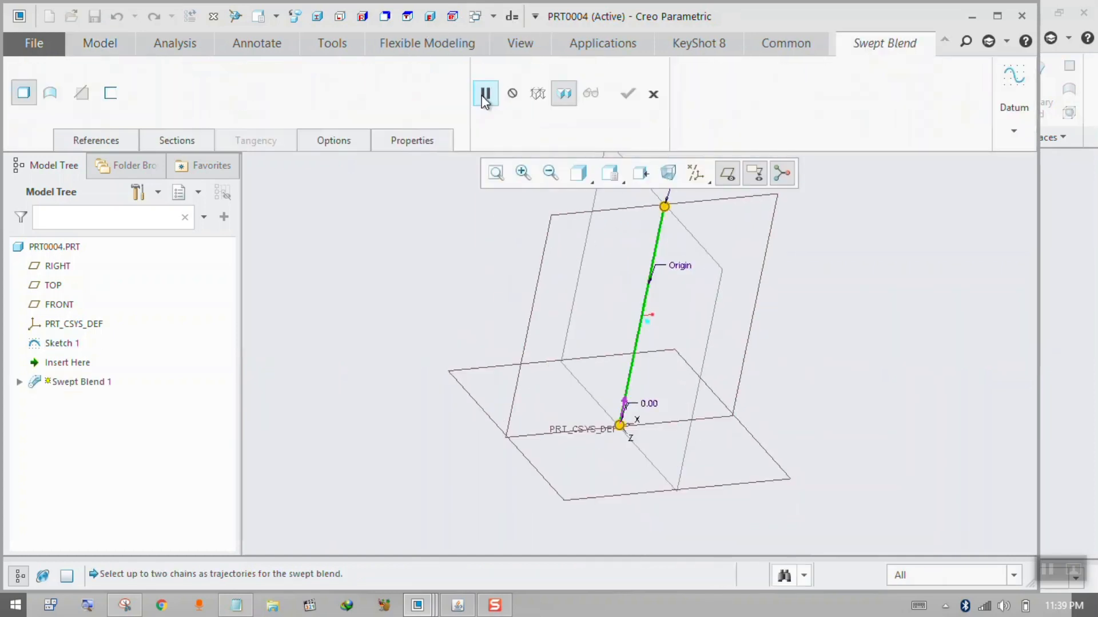
{"action": "left_click", "coordinate": [172, 141]}
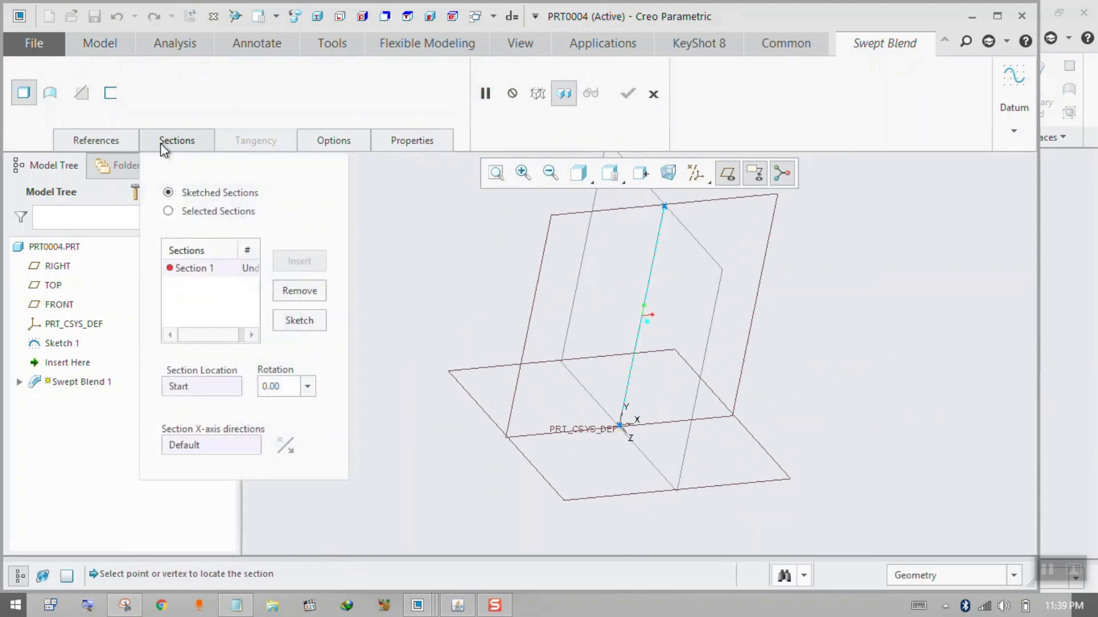
{"action": "left_click", "coordinate": [286, 325]}
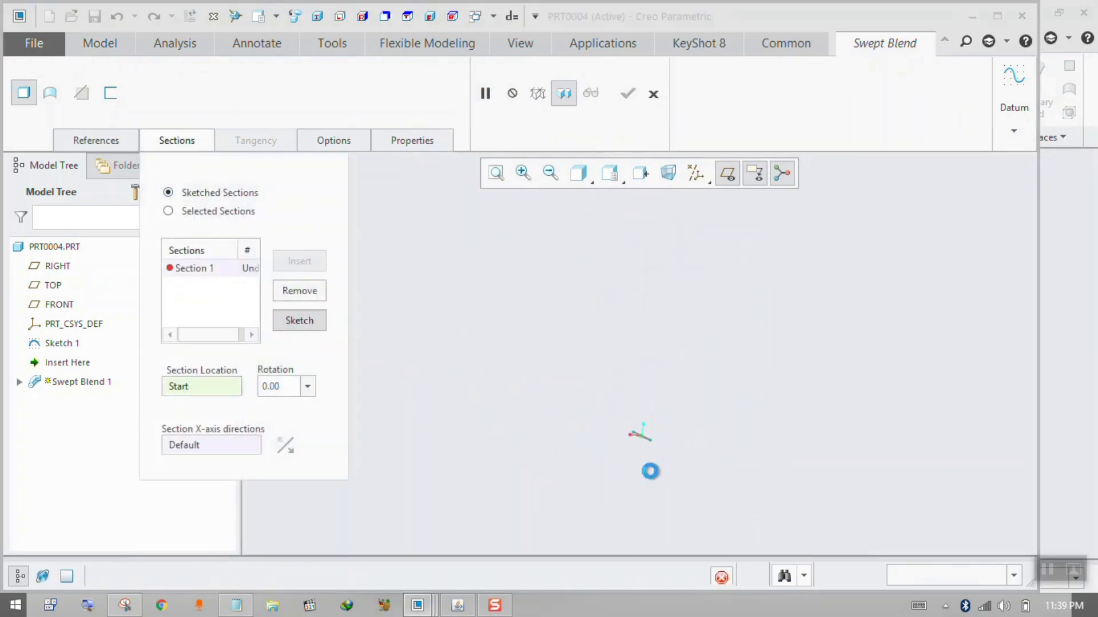
{"action": "left_click", "coordinate": [300, 115]}
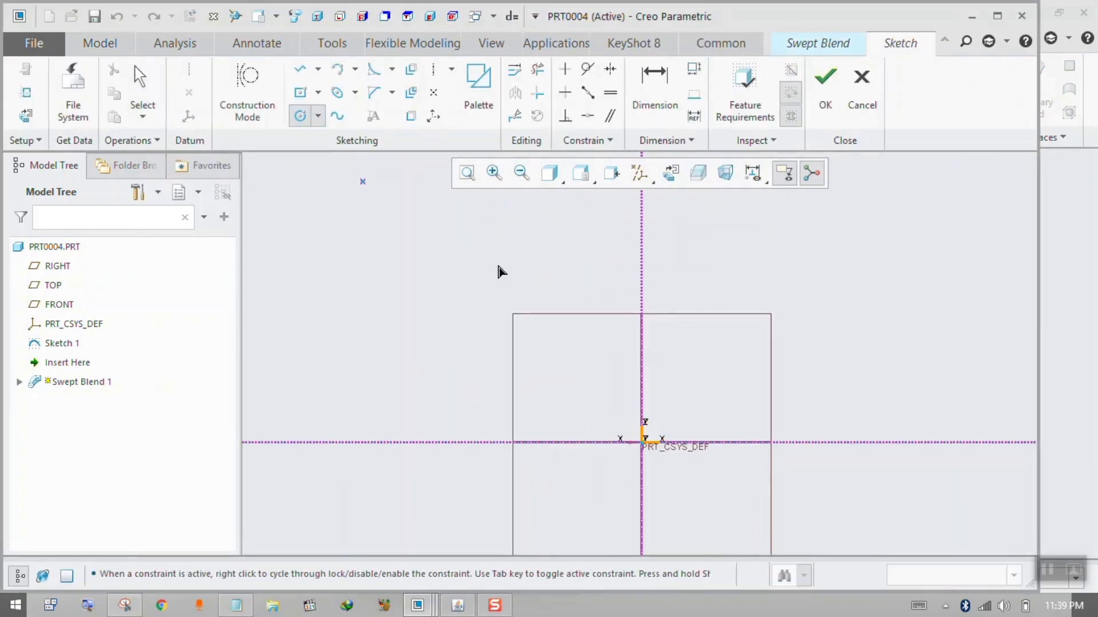
{"action": "left_click", "coordinate": [642, 443]}
{"action": "left_click", "coordinate": [690, 394]}
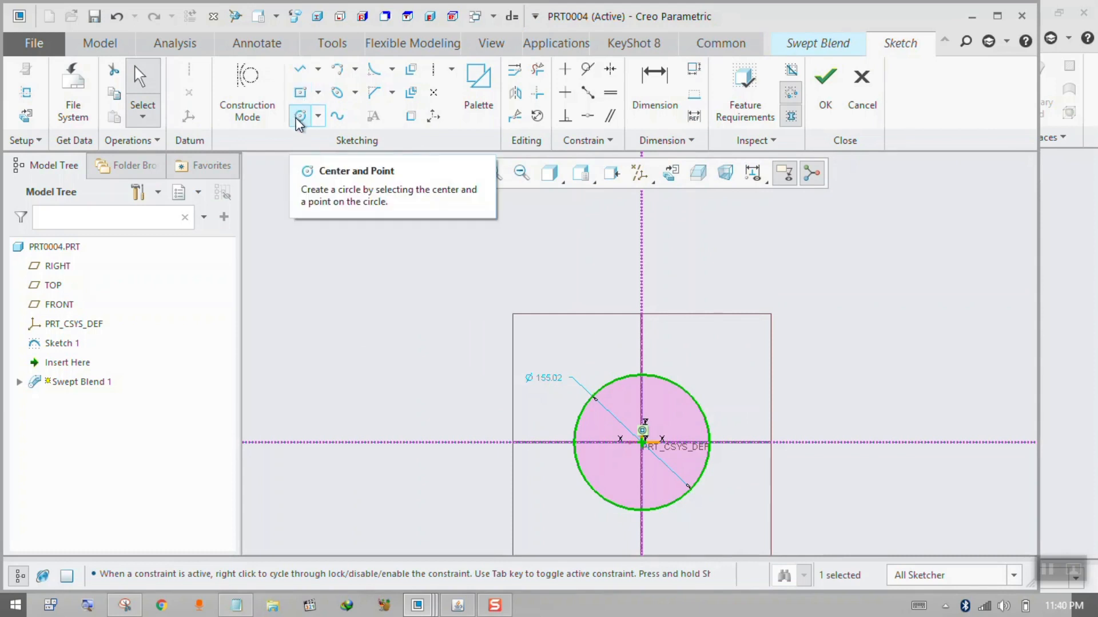
Divide the Section 1 circle at four points placed symmetrically at its diagonal positions and finish the section sketch.
{"action": "left_click", "coordinate": [513, 117]}
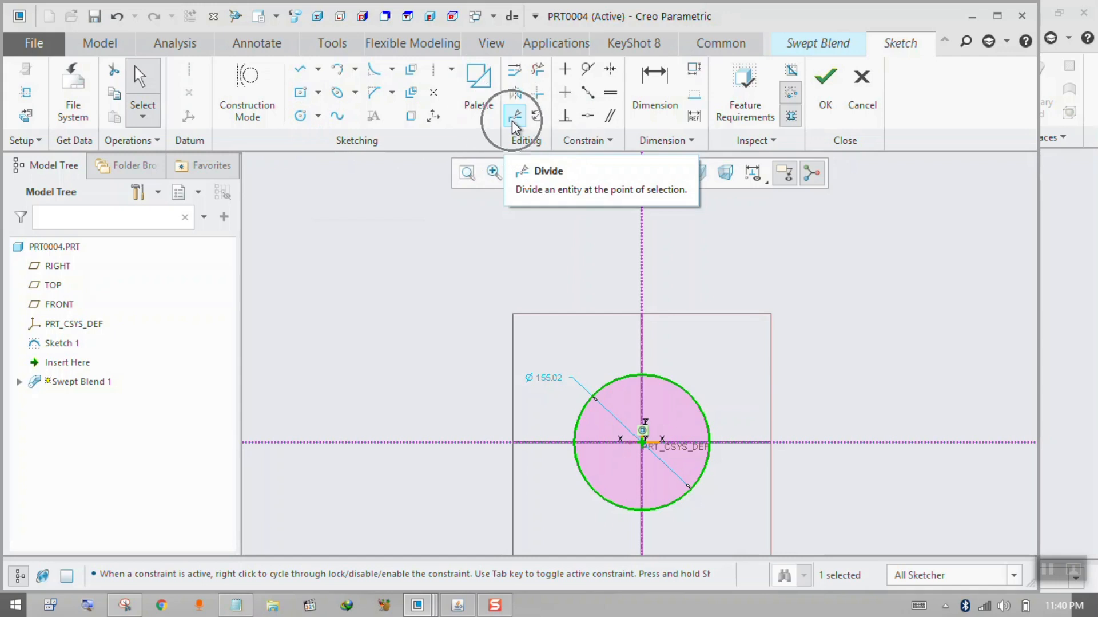
{"action": "left_click", "coordinate": [601, 393]}
{"action": "left_click", "coordinate": [687, 391]}
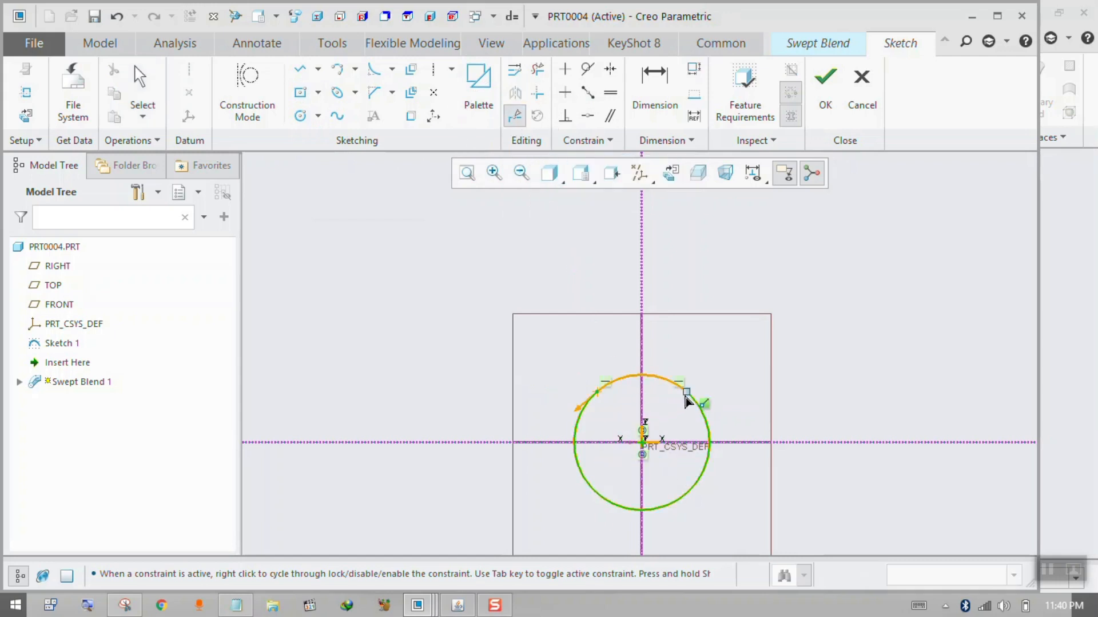
{"action": "left_click", "coordinate": [597, 493]}
{"action": "left_click", "coordinate": [684, 495]}
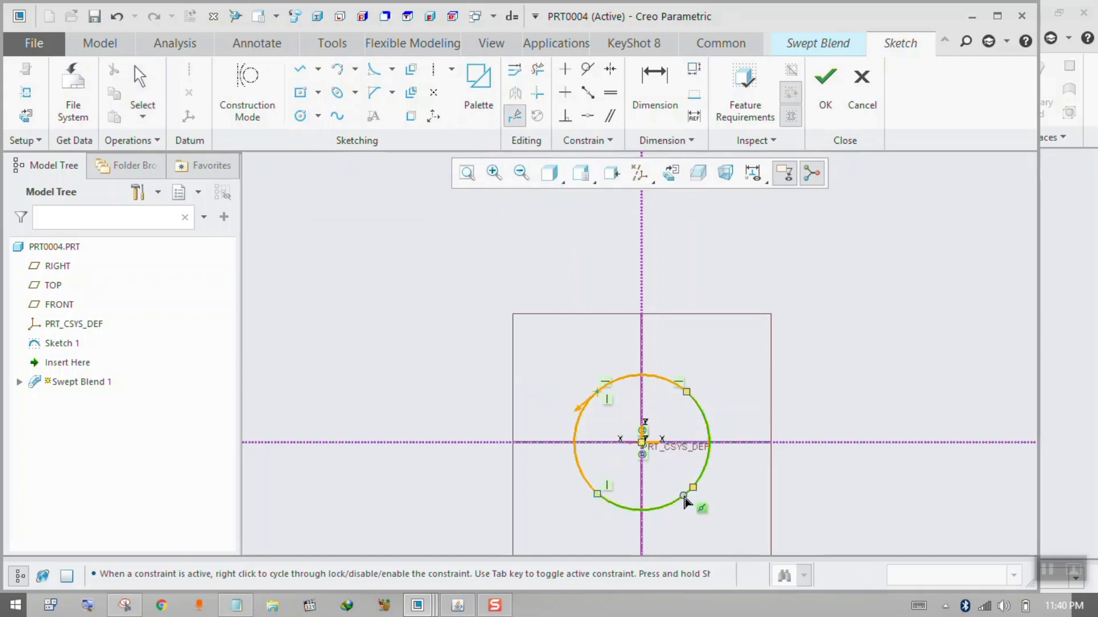
{"action": "middle_click", "coordinate": [541, 416]}
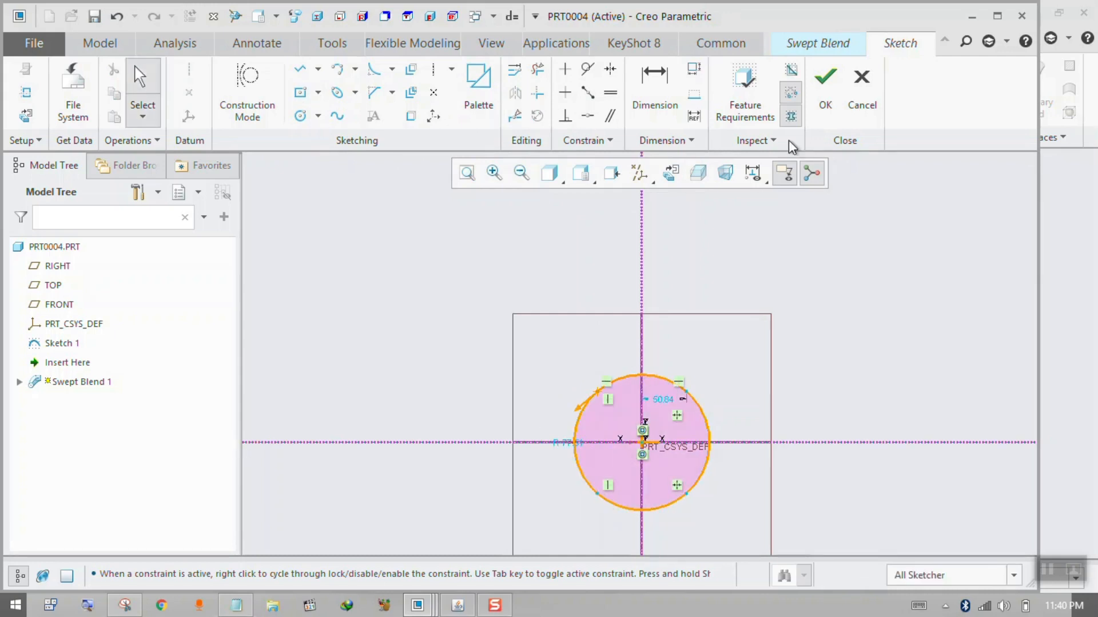
{"action": "left_click", "coordinate": [825, 85]}
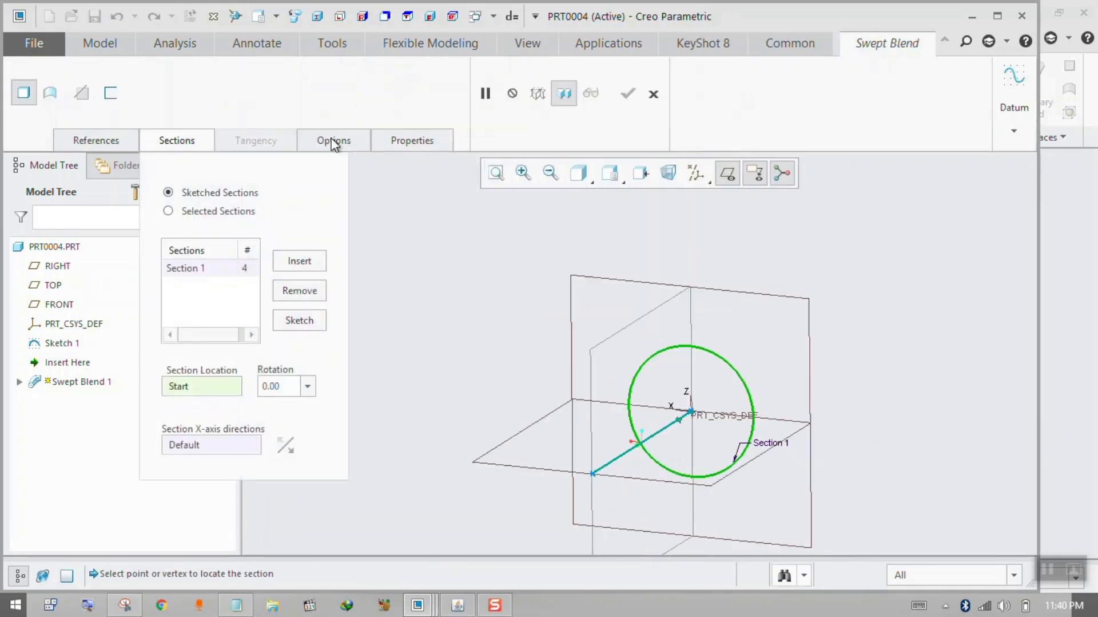
Insert Section 2 at the end of the line and sketch it as a square about 151 wide centred on the section origin.
{"action": "left_click", "coordinate": [298, 265]}
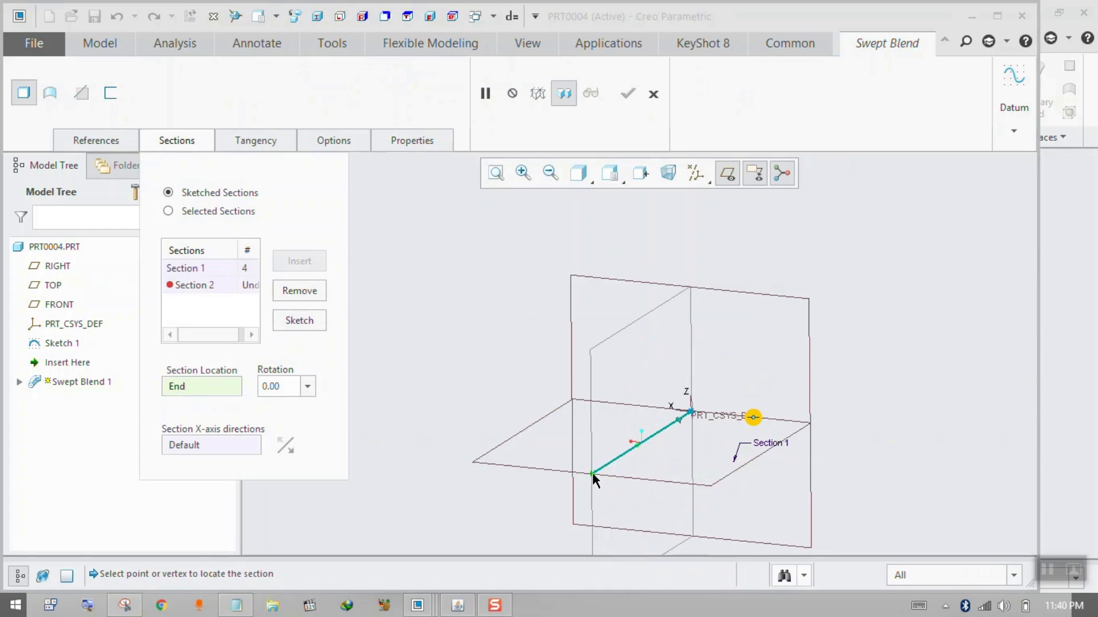
{"action": "left_click", "coordinate": [311, 322]}
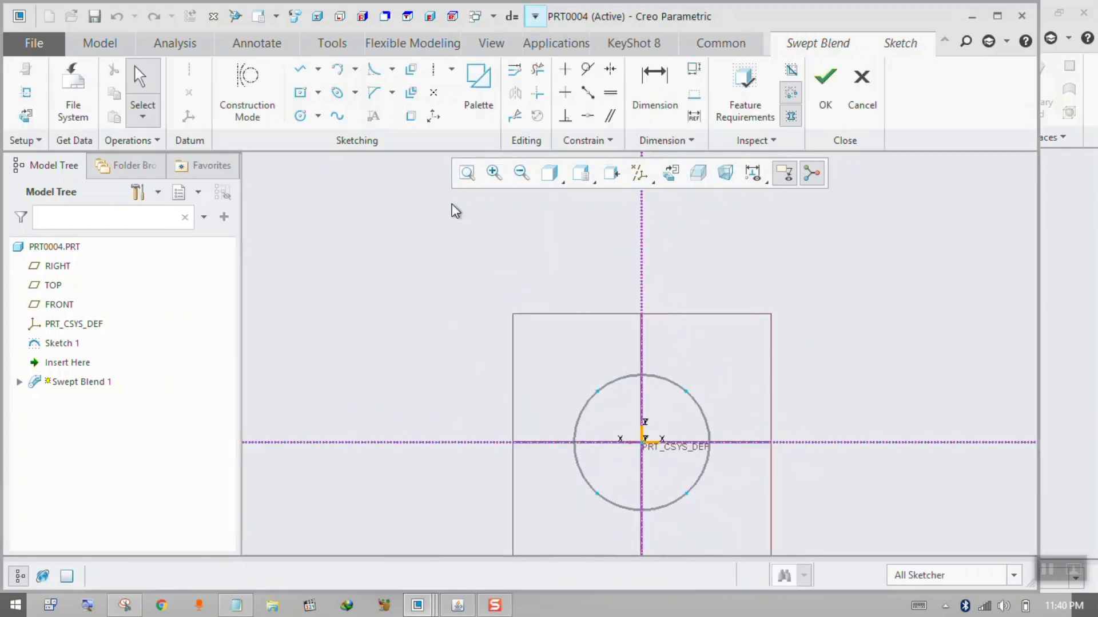
{"action": "left_click", "coordinate": [305, 97]}
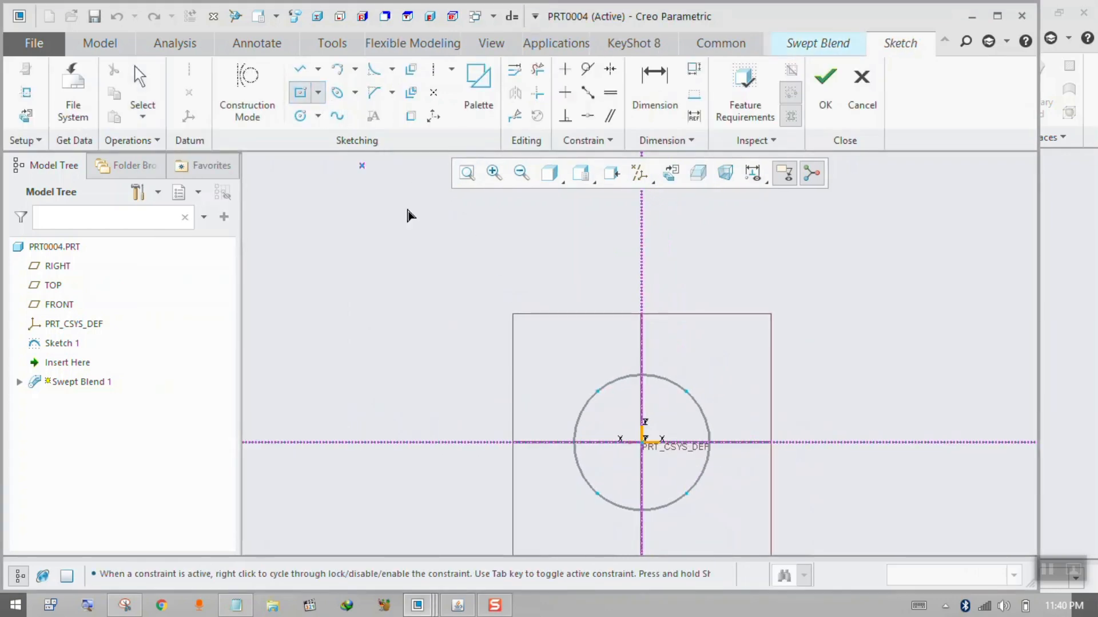
{"action": "left_click", "coordinate": [642, 442]}
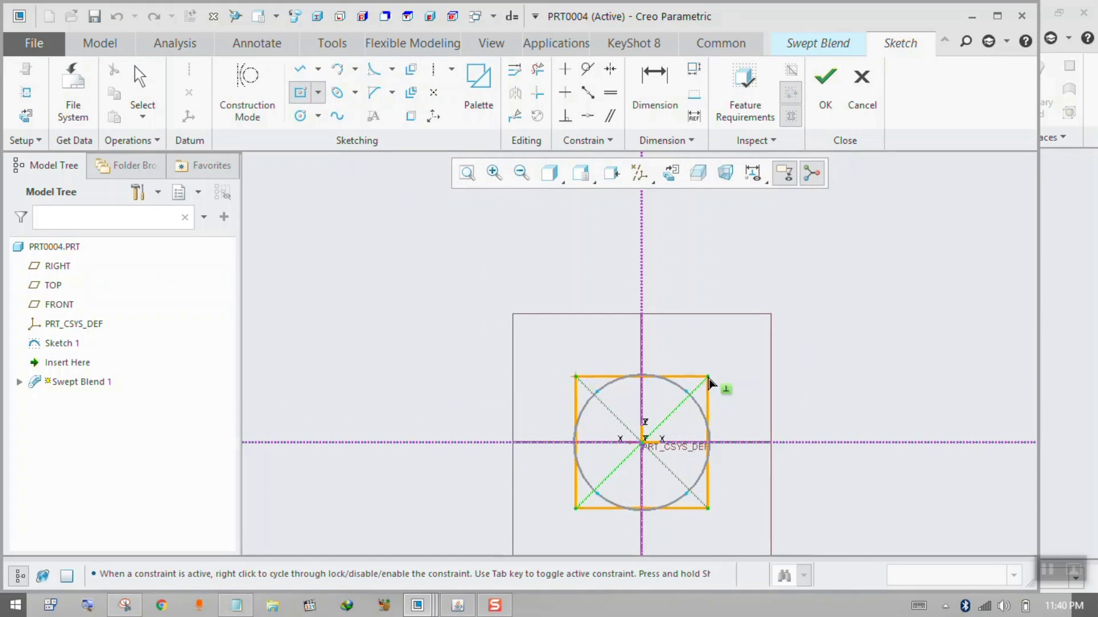
{"action": "left_click", "coordinate": [714, 383]}
{"action": "left_click", "coordinate": [825, 86]}
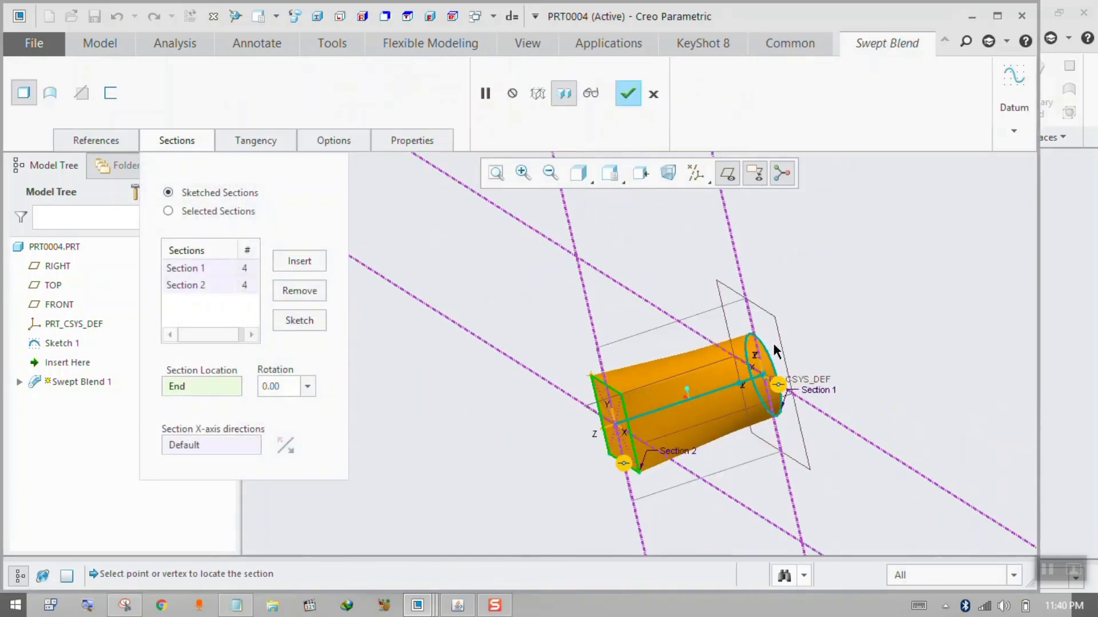
Reopen the Section 2 sketch and delete the square with its diagonals.
{"action": "middle_click_drag", "start_coordinate": [767, 362], "coordinate": [790, 354]}
{"action": "middle_click_drag", "start_coordinate": [613, 427], "coordinate": [599, 429]}
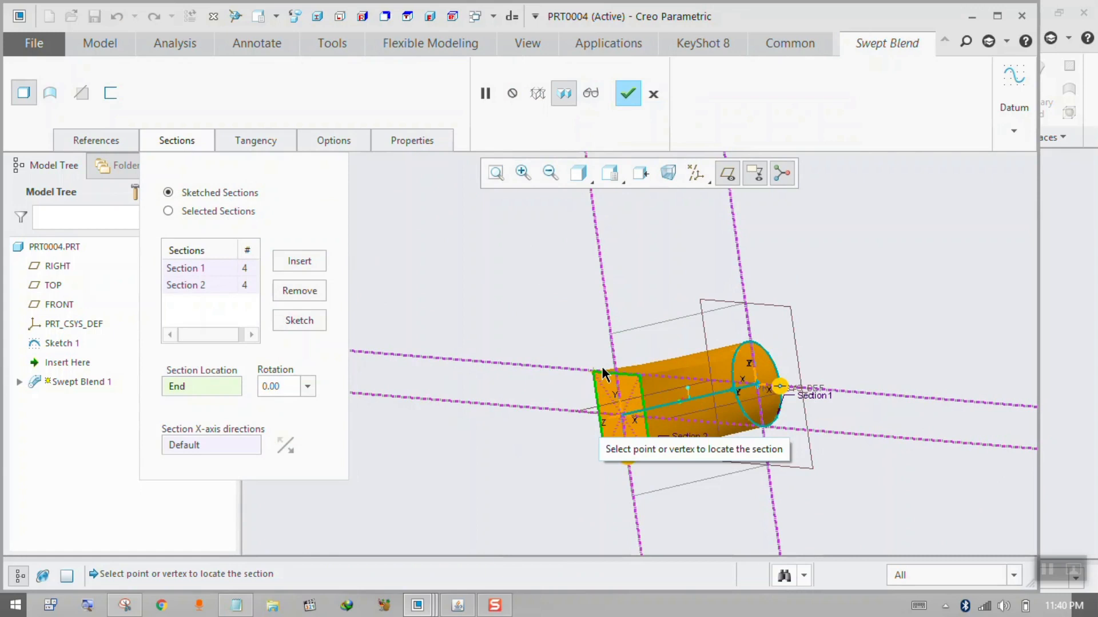
{"action": "left_click", "coordinate": [194, 285]}
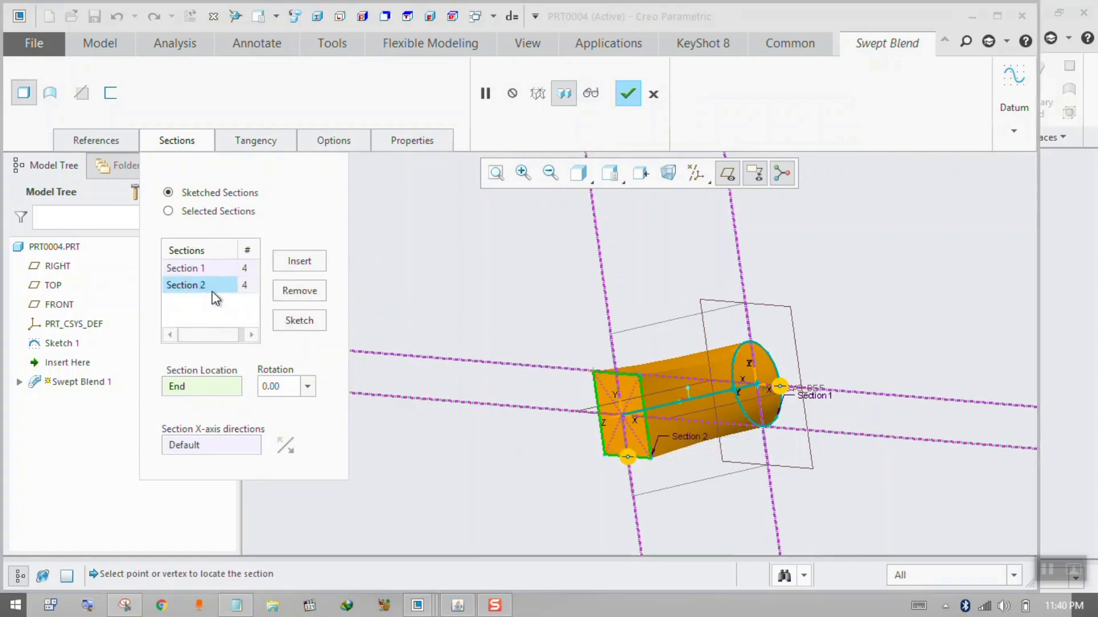
{"action": "left_click", "coordinate": [294, 324]}
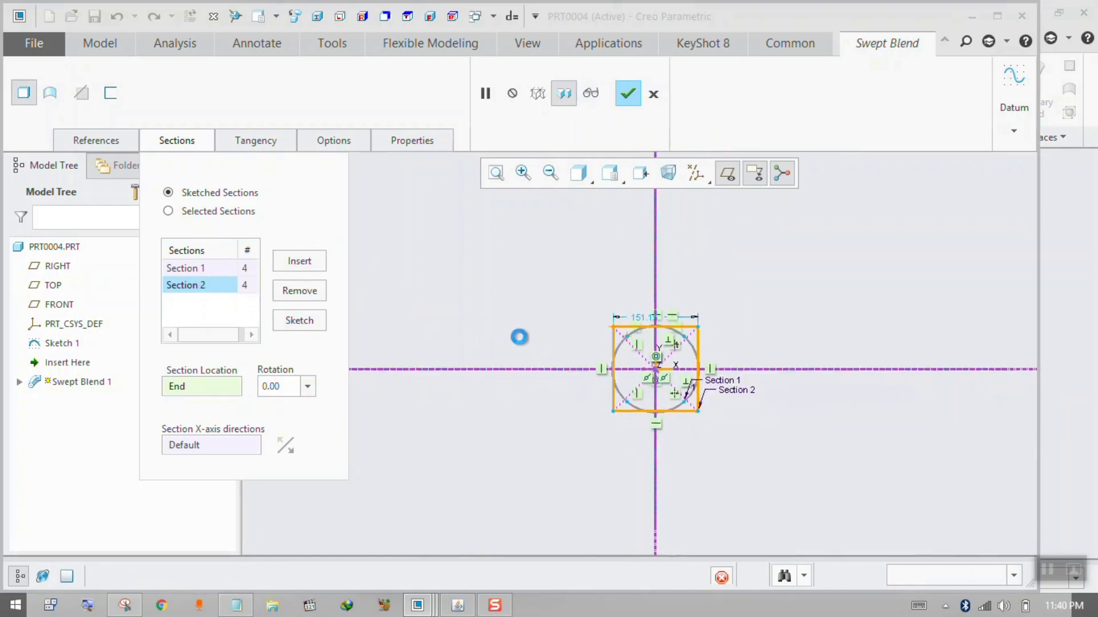
{"action": "left_click_drag", "start_coordinate": [507, 279], "coordinate": [703, 462]}
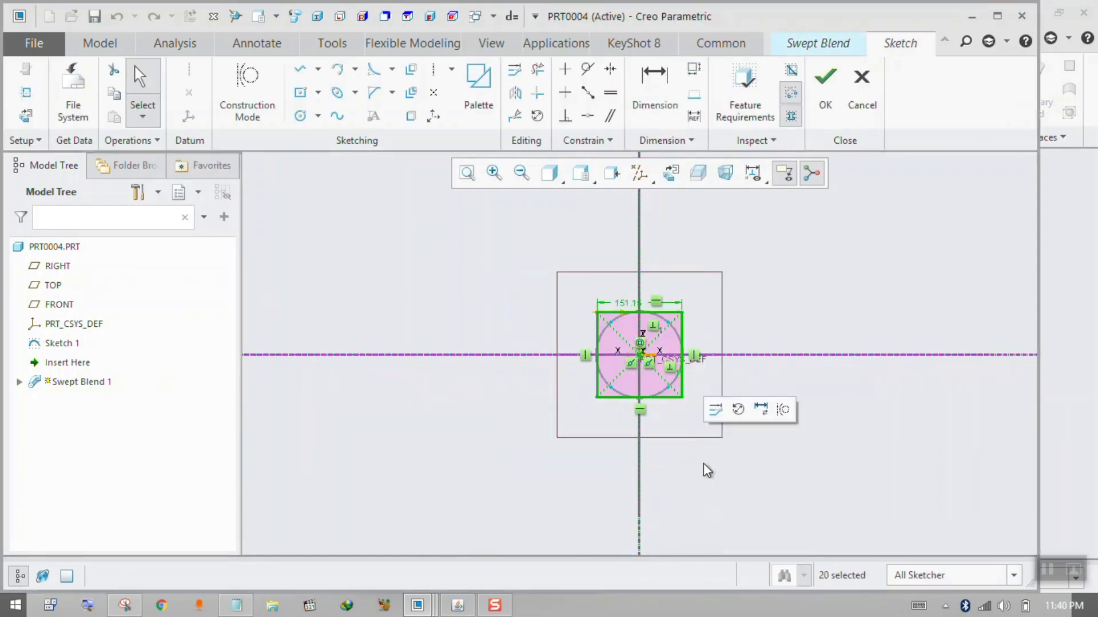
{"action": "left_click", "coordinate": [704, 462]}
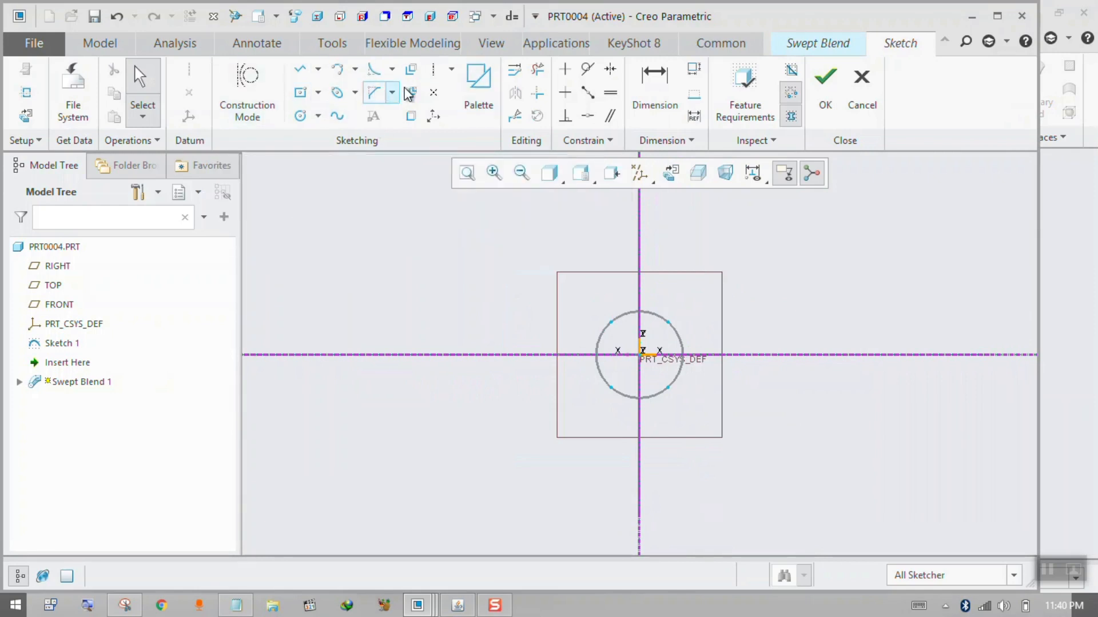
Insert a 5-Sided Pentagon from the sketcher palette into Section 2 and centre it on the section origin.
{"action": "left_click", "coordinate": [470, 95]}
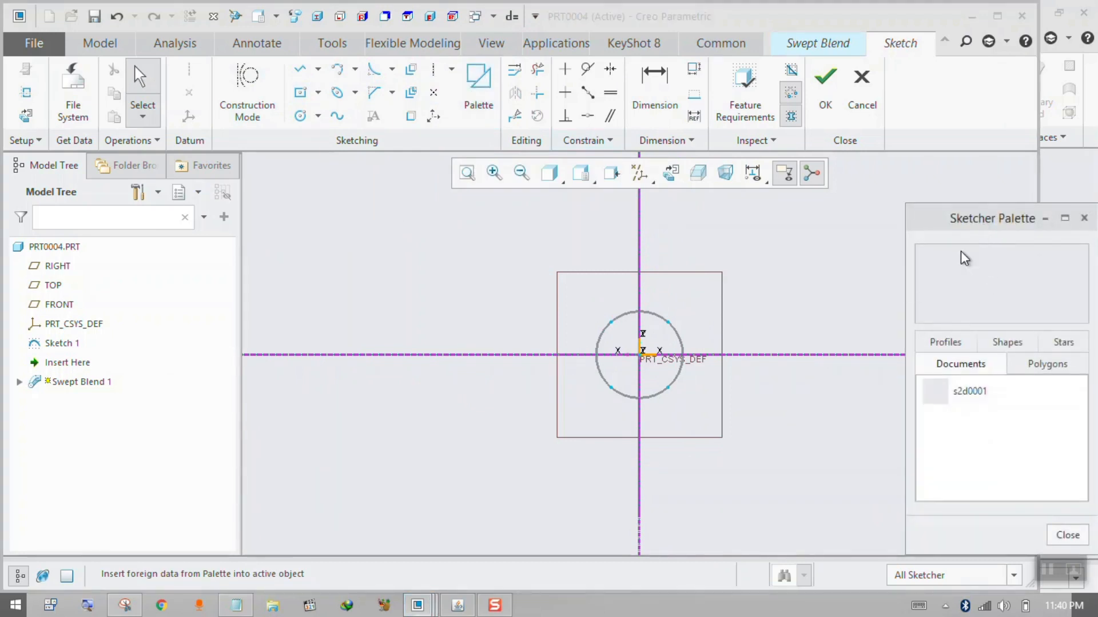
{"action": "left_click", "coordinate": [961, 344]}
{"action": "left_click", "coordinate": [1025, 345]}
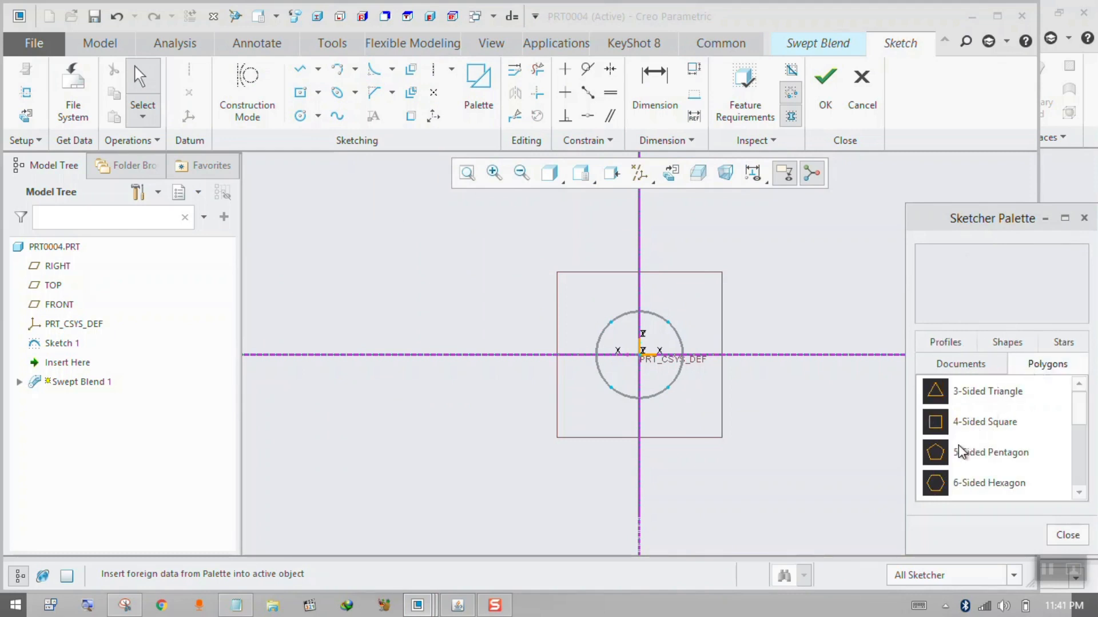
{"action": "mouse_move", "coordinate": [943, 457]}
{"action": "left_mouse_down"}
{"action": "mouse_move", "coordinate": [891, 454]}
{"action": "mouse_move", "coordinate": [694, 366]}
{"action": "mouse_move", "coordinate": [643, 356]}
{"action": "left_mouse_up"}
{"action": "scroll", "coordinate": [649, 366], "scroll_direction": "up", "scroll_amount": 5}
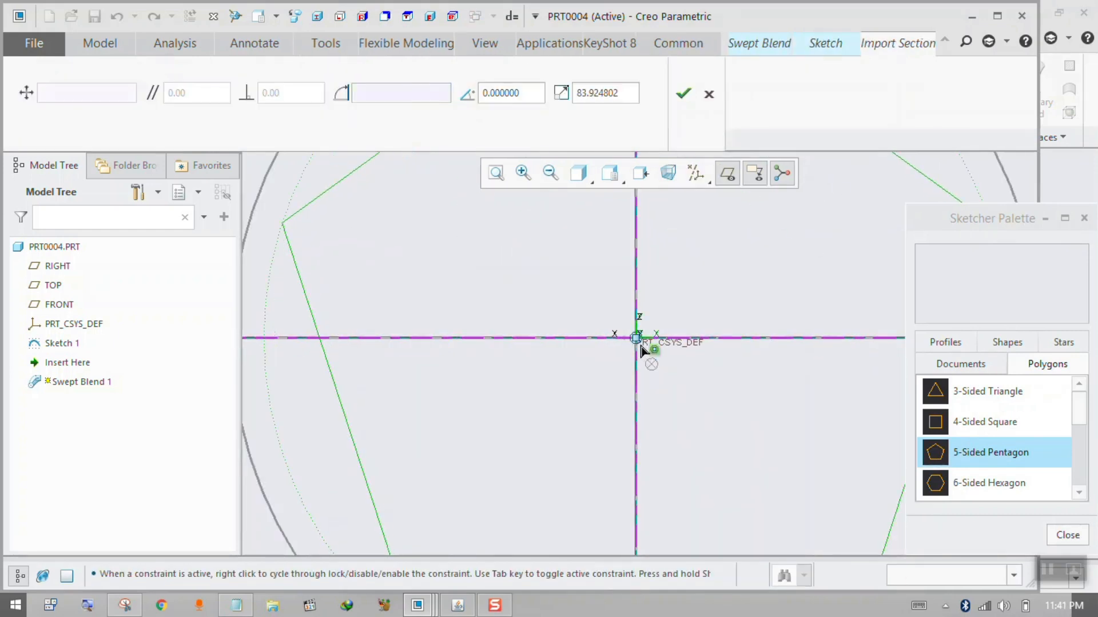
{"action": "left_click", "coordinate": [645, 350]}
Enlarge the pentagon to a side length of about 130 and finish the Section 2 sketch.
{"action": "scroll", "coordinate": [612, 348], "scroll_direction": "up", "scroll_amount": 1}
{"action": "scroll", "coordinate": [675, 299], "scroll_direction": "down", "scroll_amount": 1}
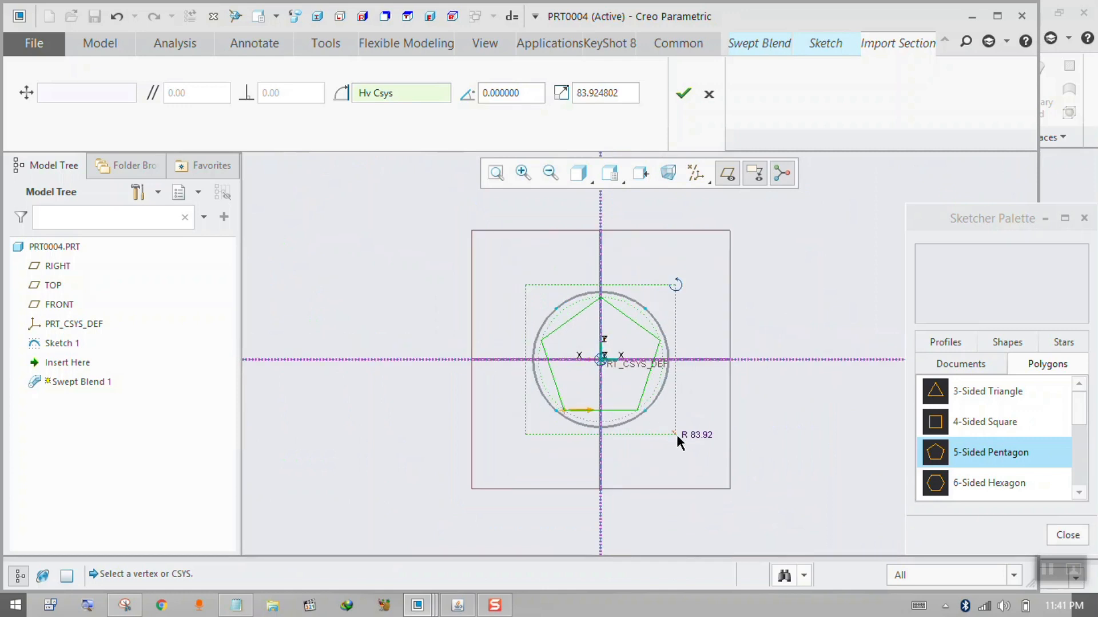
{"action": "left_click_drag", "start_coordinate": [678, 434], "coordinate": [717, 474]}
{"action": "left_click", "coordinate": [683, 92]}
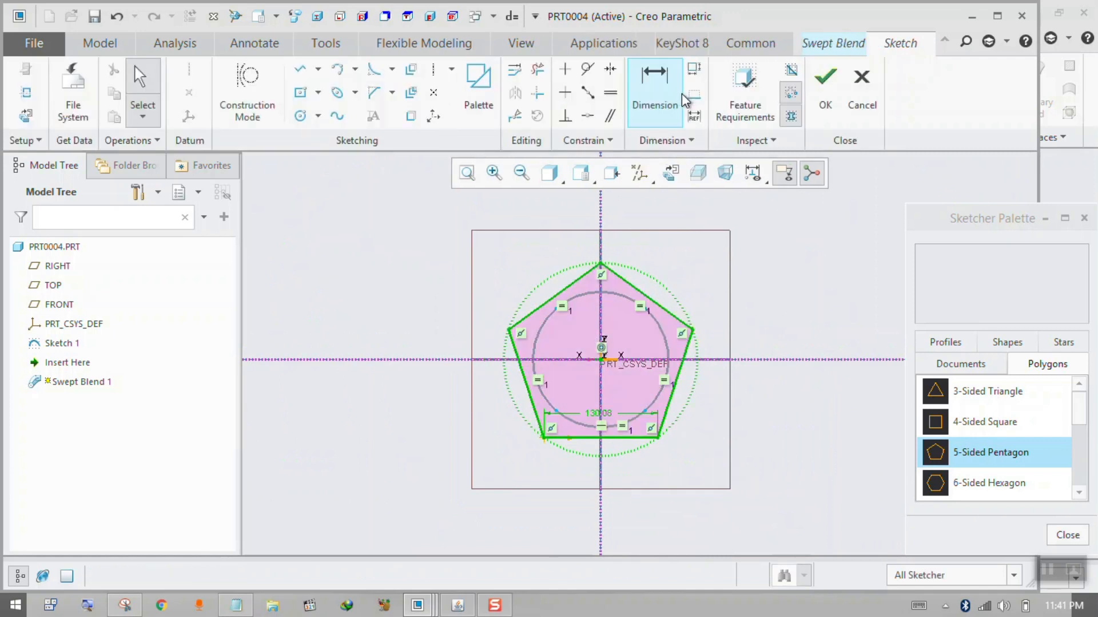
{"action": "mouse_move", "coordinate": [681, 282]}
{"action": "middle_mouse_down"}
{"action": "mouse_move", "coordinate": [709, 298]}
{"action": "mouse_move", "coordinate": [677, 314]}
{"action": "middle_mouse_up"}
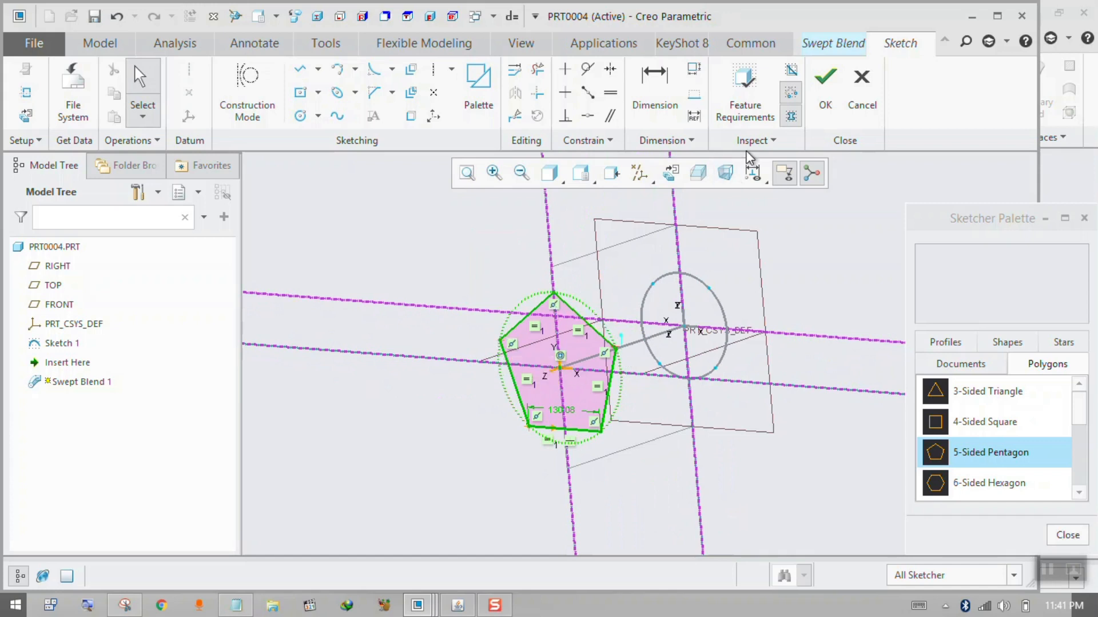
{"action": "left_click", "coordinate": [825, 85]}
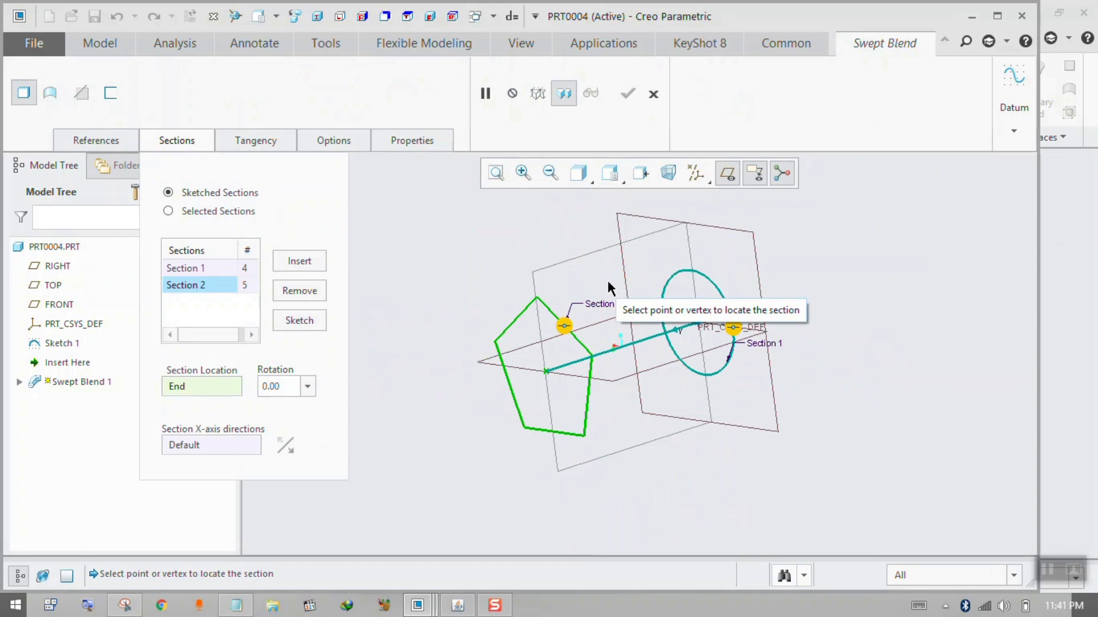
Reopen the Section 1 sketch, divide the circle at its topmost point on the vertical reference, and finish the sketch.
{"action": "left_click", "coordinate": [209, 267]}
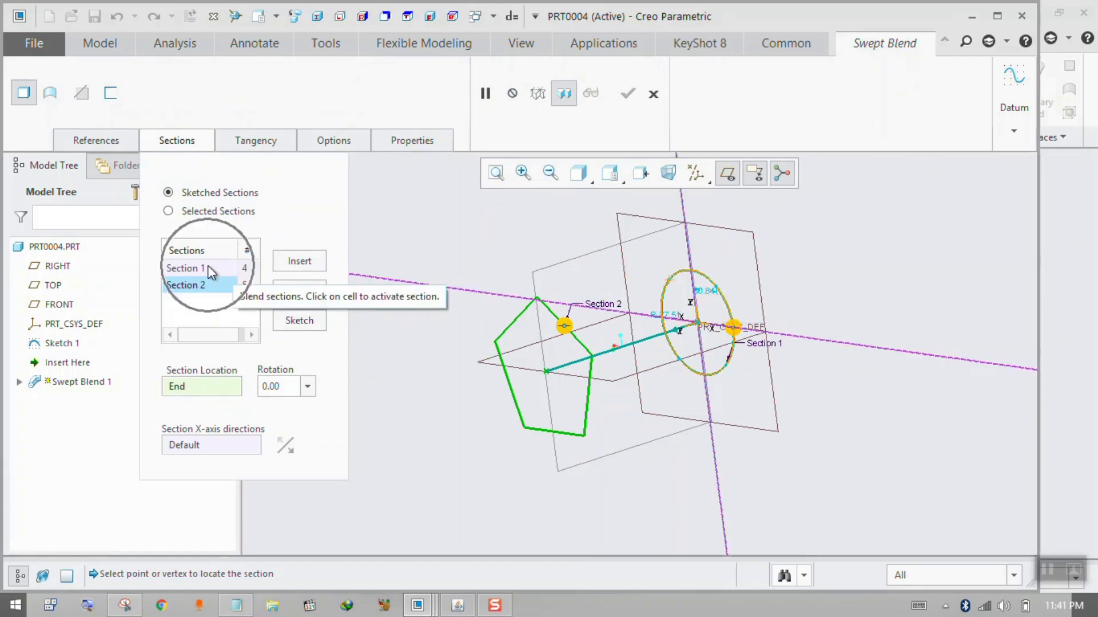
{"action": "left_click", "coordinate": [311, 319]}
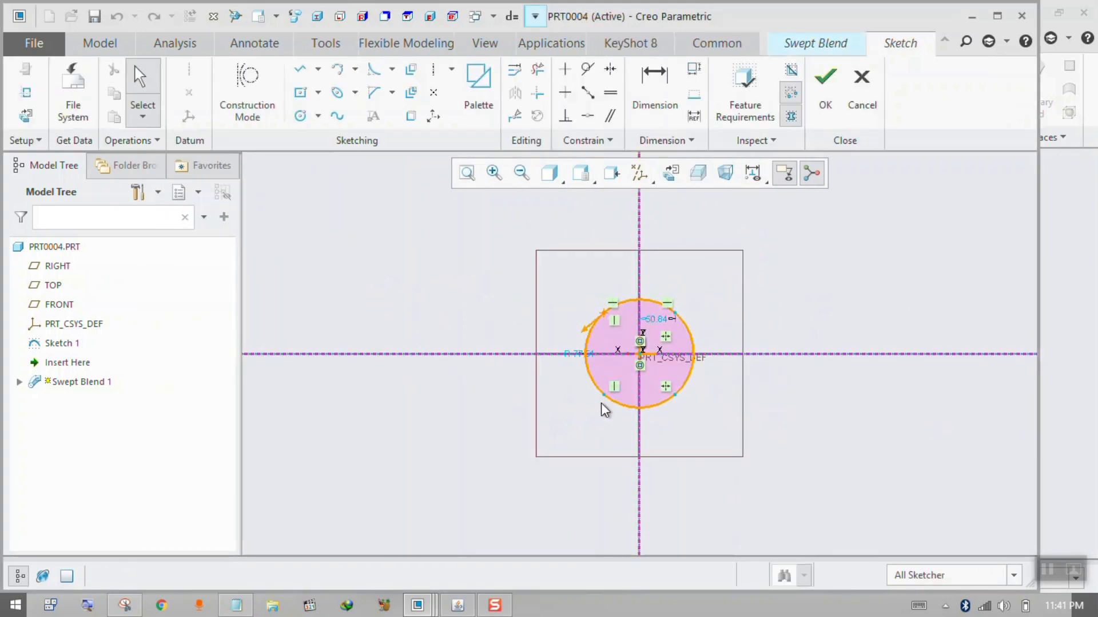
{"action": "left_click", "coordinate": [515, 116]}
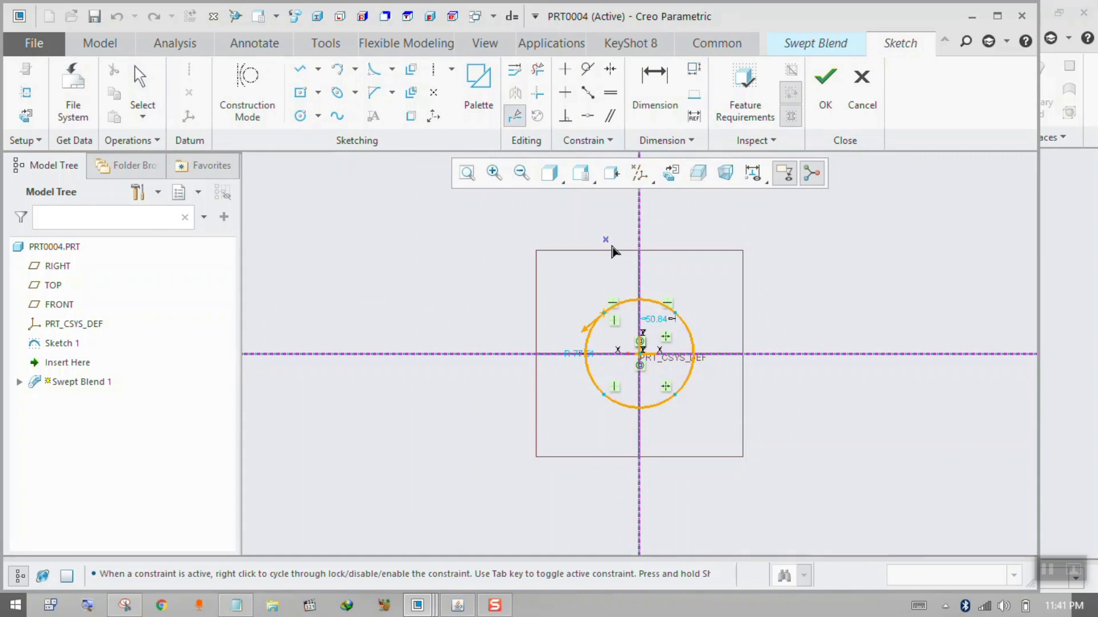
{"action": "left_click", "coordinate": [642, 302]}
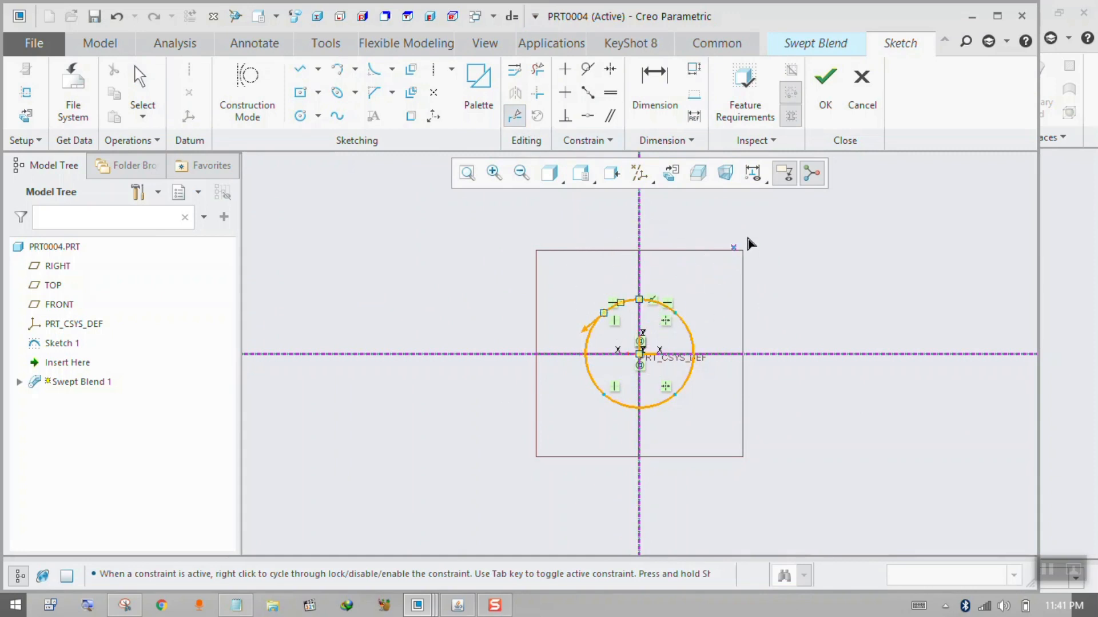
{"action": "left_click", "coordinate": [834, 92]}
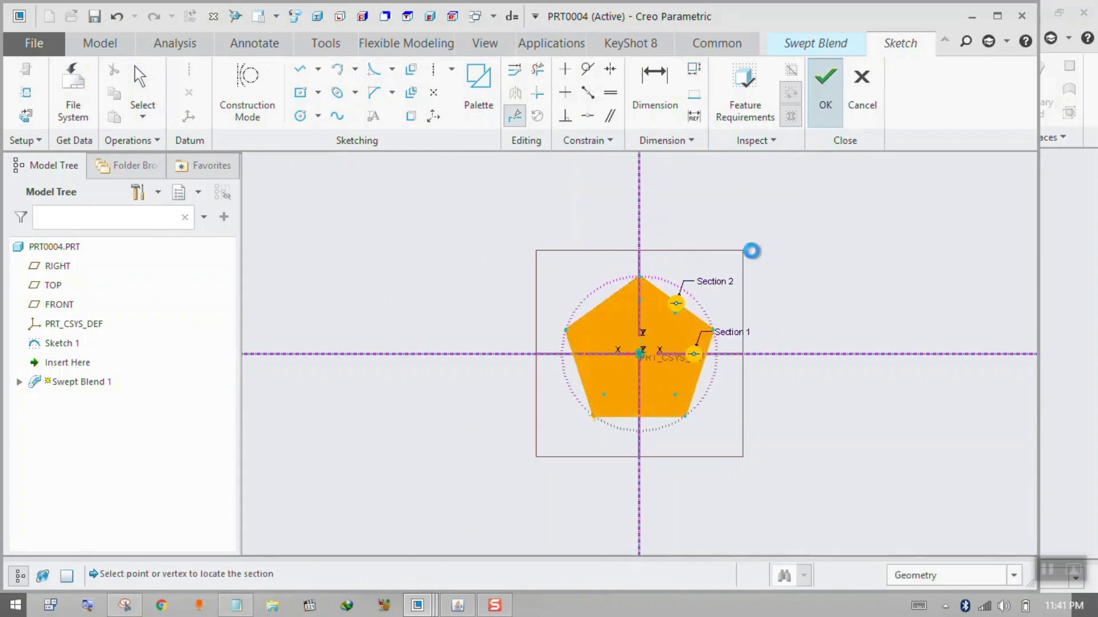
Set the start point of Section 1 to the circle's topmost division point and finish the section sketch.
{"action": "mouse_move", "coordinate": [728, 263]}
{"action": "middle_mouse_down"}
{"action": "mouse_move", "coordinate": [663, 309]}
{"action": "mouse_move", "coordinate": [747, 297]}
{"action": "mouse_move", "coordinate": [782, 309]}
{"action": "mouse_move", "coordinate": [762, 321]}
{"action": "mouse_move", "coordinate": [743, 303]}
{"action": "mouse_move", "coordinate": [760, 296]}
{"action": "mouse_move", "coordinate": [754, 312]}
{"action": "middle_mouse_up"}
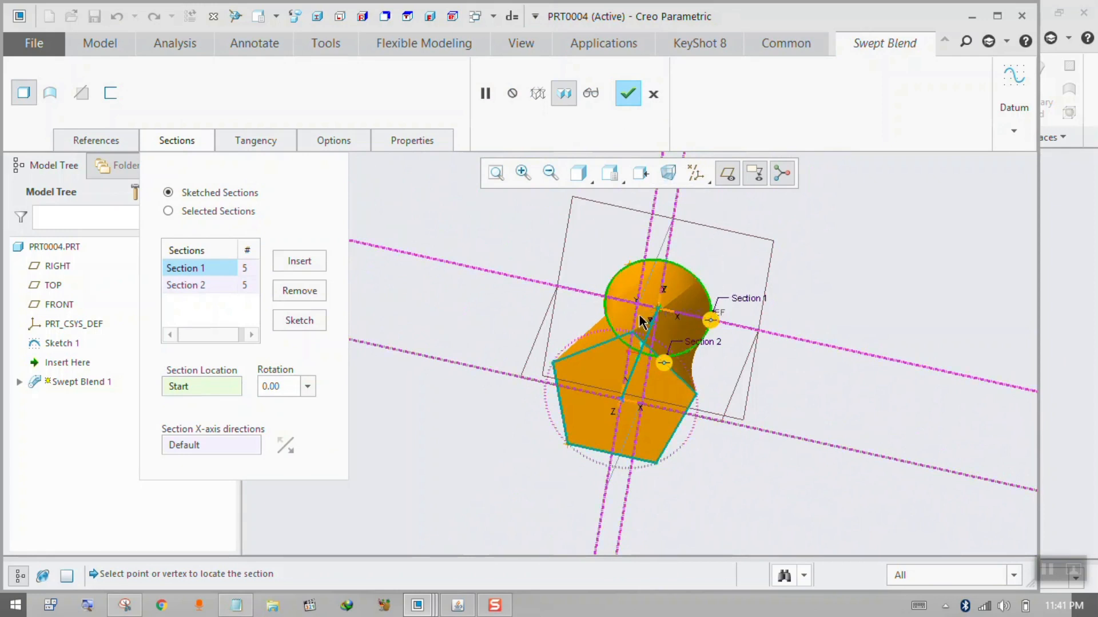
{"action": "middle_click_drag", "start_coordinate": [641, 321], "coordinate": [658, 293]}
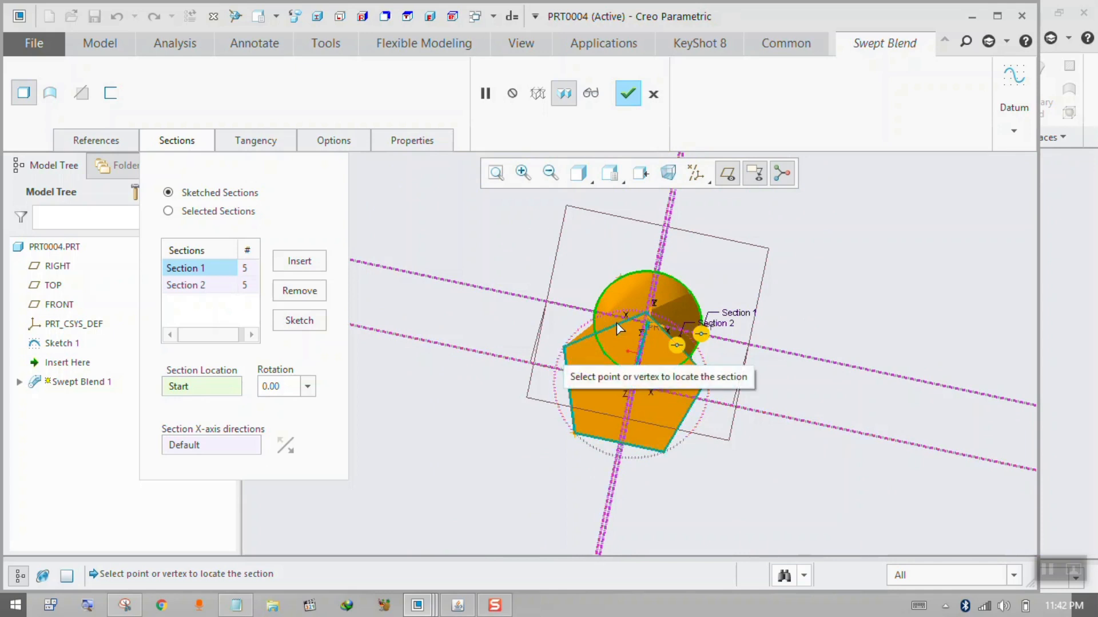
{"action": "middle_click_drag", "start_coordinate": [618, 320], "coordinate": [584, 338]}
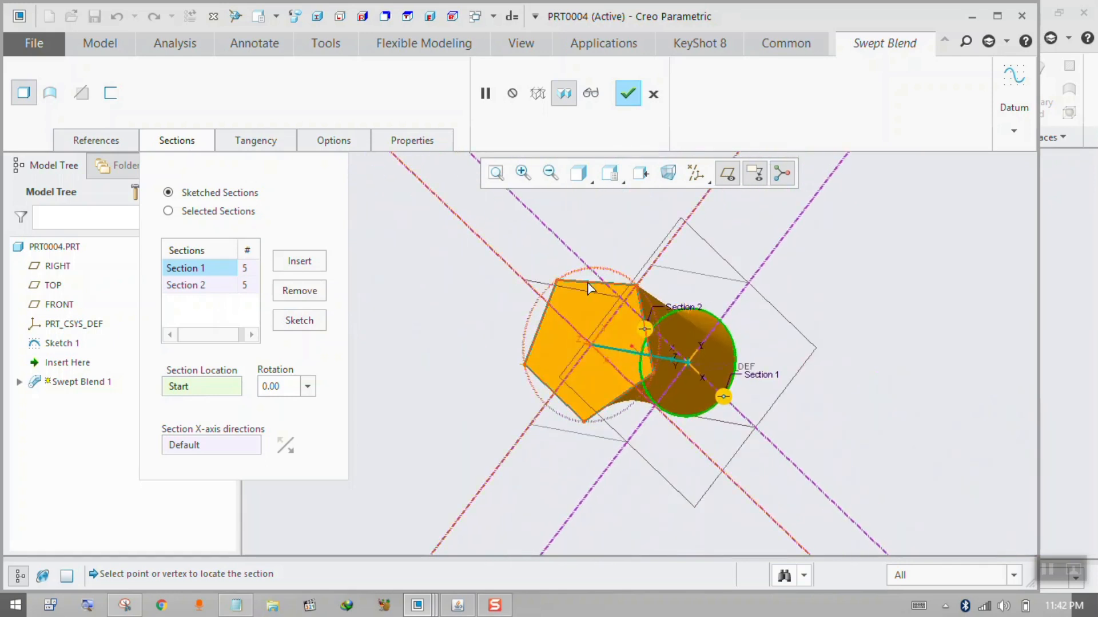
{"action": "left_click", "coordinate": [306, 319]}
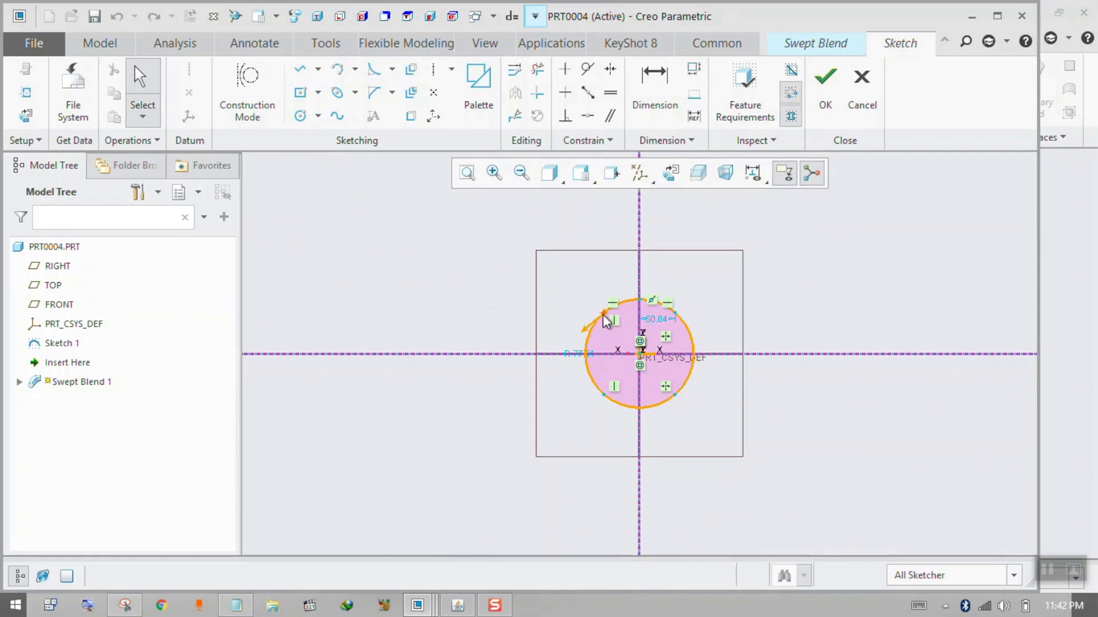
{"action": "left_click", "coordinate": [642, 299]}
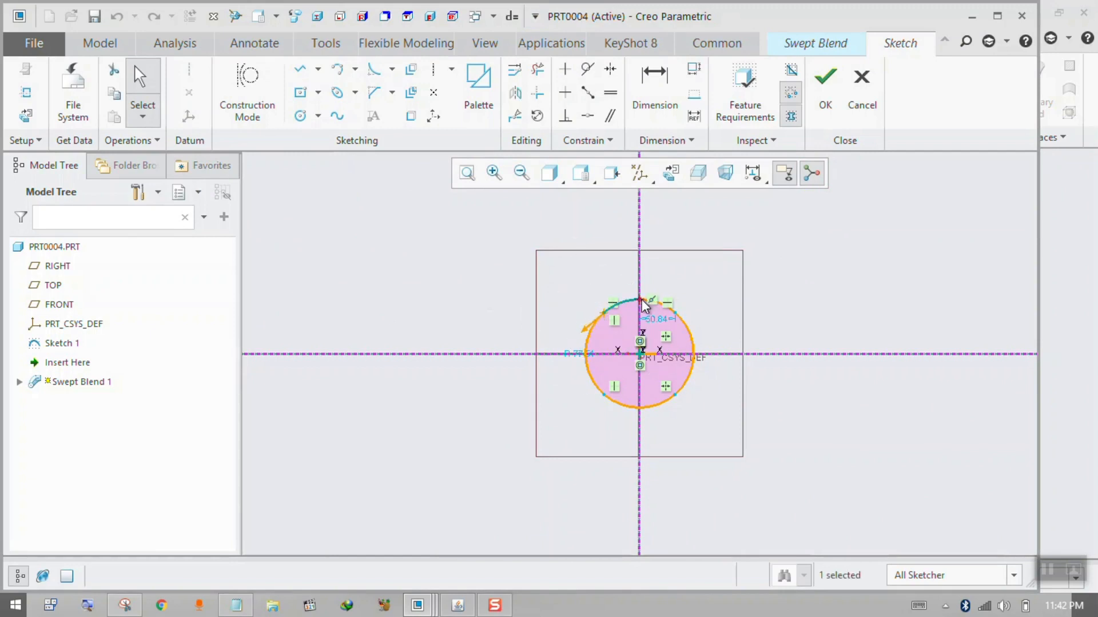
{"action": "right_click", "coordinate": [641, 298]}
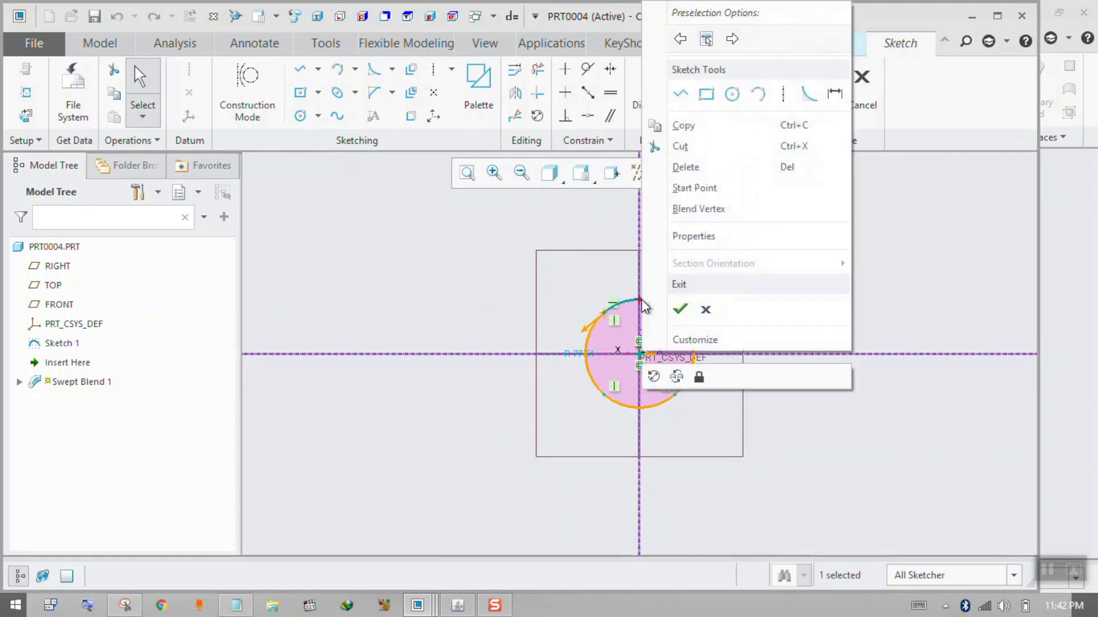
{"action": "left_click", "coordinate": [694, 188]}
{"action": "left_click", "coordinate": [825, 92]}
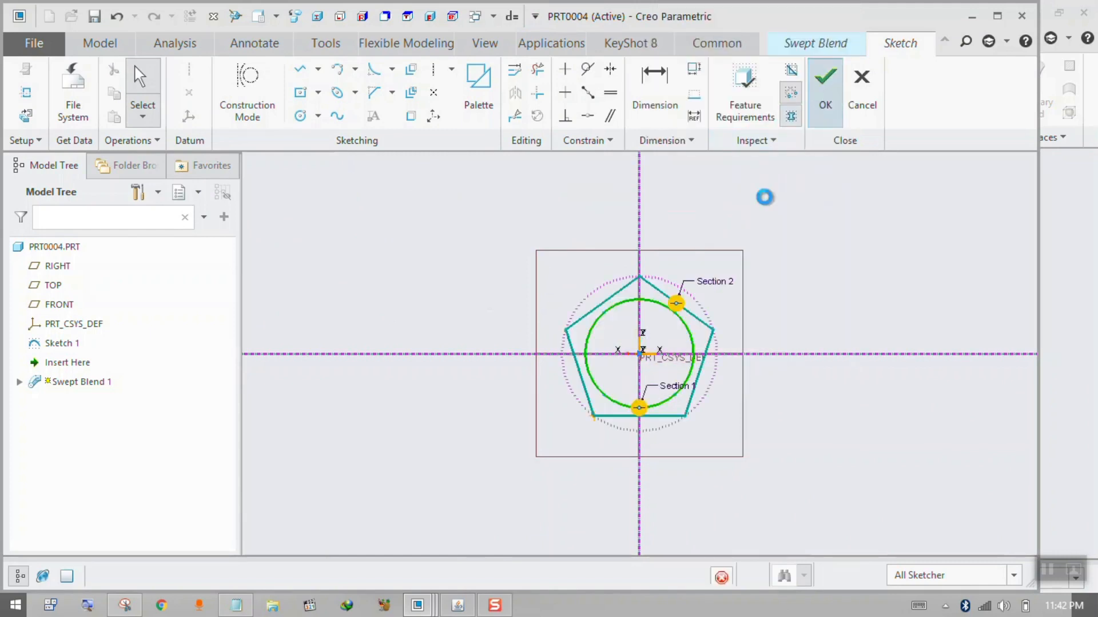
Set the start point of Section 2 to the pentagon's top vertex and finish the section sketch.
{"action": "mouse_move", "coordinate": [737, 279]}
{"action": "middle_mouse_down"}
{"action": "mouse_move", "coordinate": [637, 353]}
{"action": "mouse_move", "coordinate": [473, 338]}
{"action": "middle_mouse_up"}
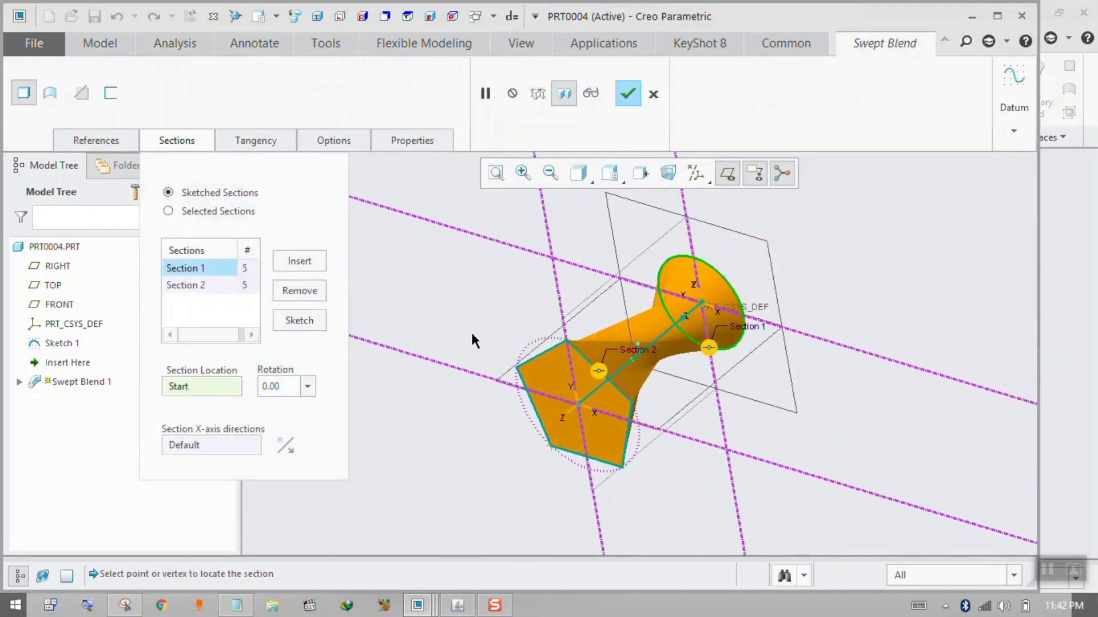
{"action": "left_click", "coordinate": [208, 288]}
{"action": "left_click", "coordinate": [295, 318]}
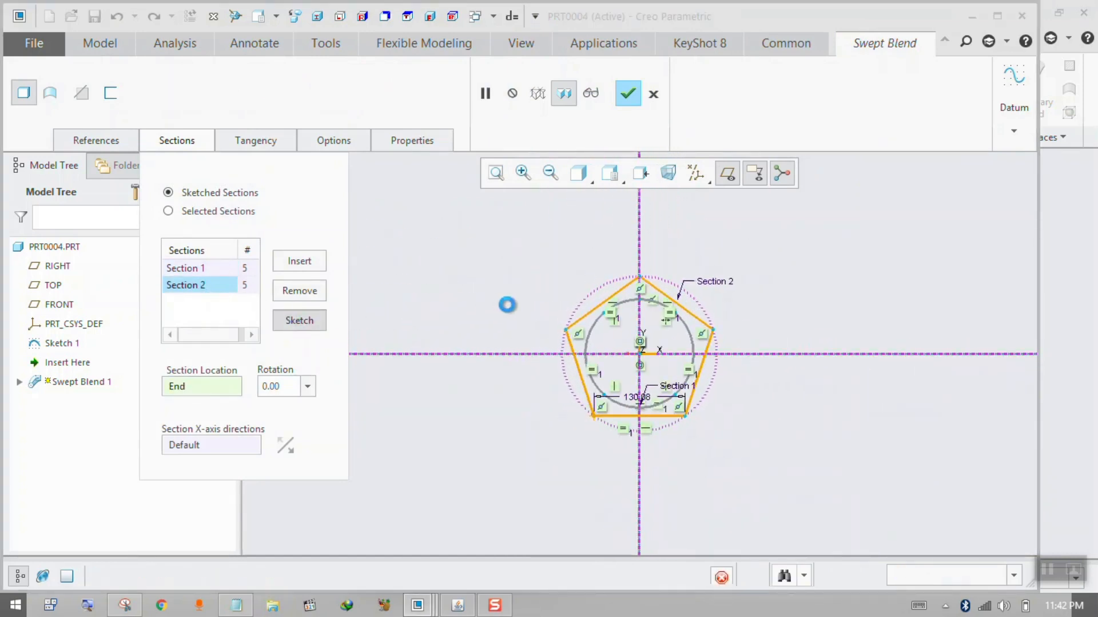
{"action": "left_click", "coordinate": [596, 415]}
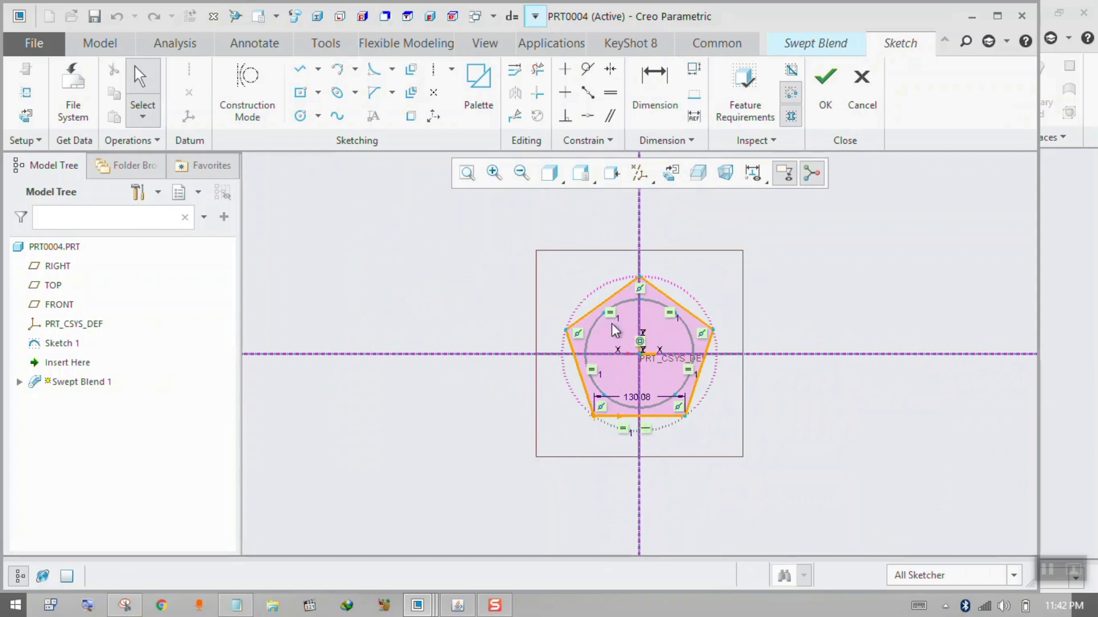
{"action": "left_click", "coordinate": [639, 281]}
{"action": "right_click", "coordinate": [640, 279]}
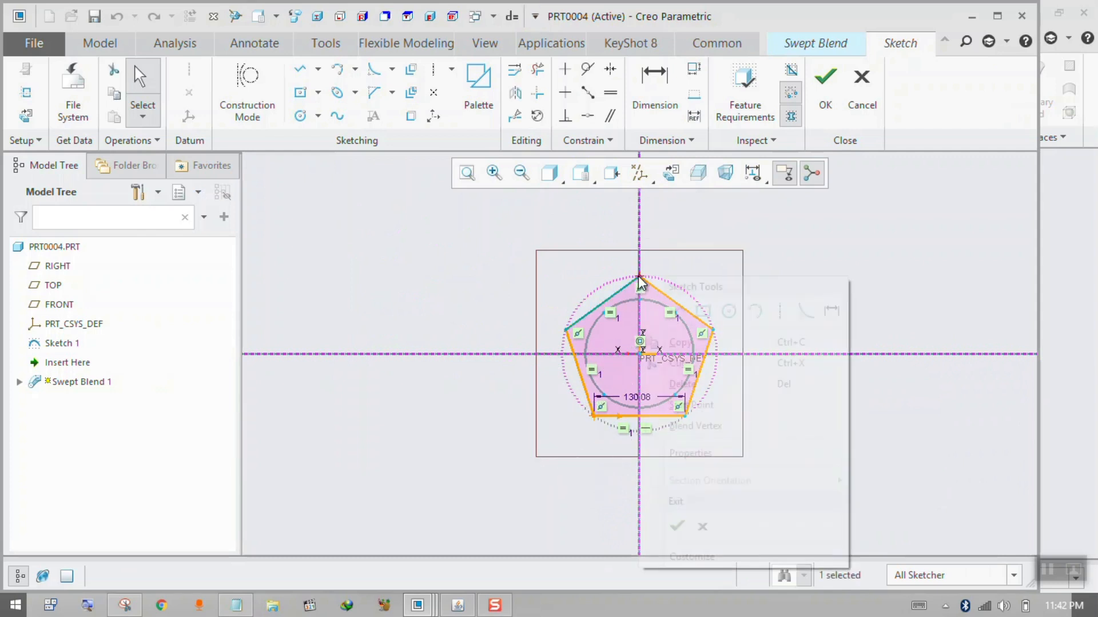
{"action": "left_click", "coordinate": [695, 401]}
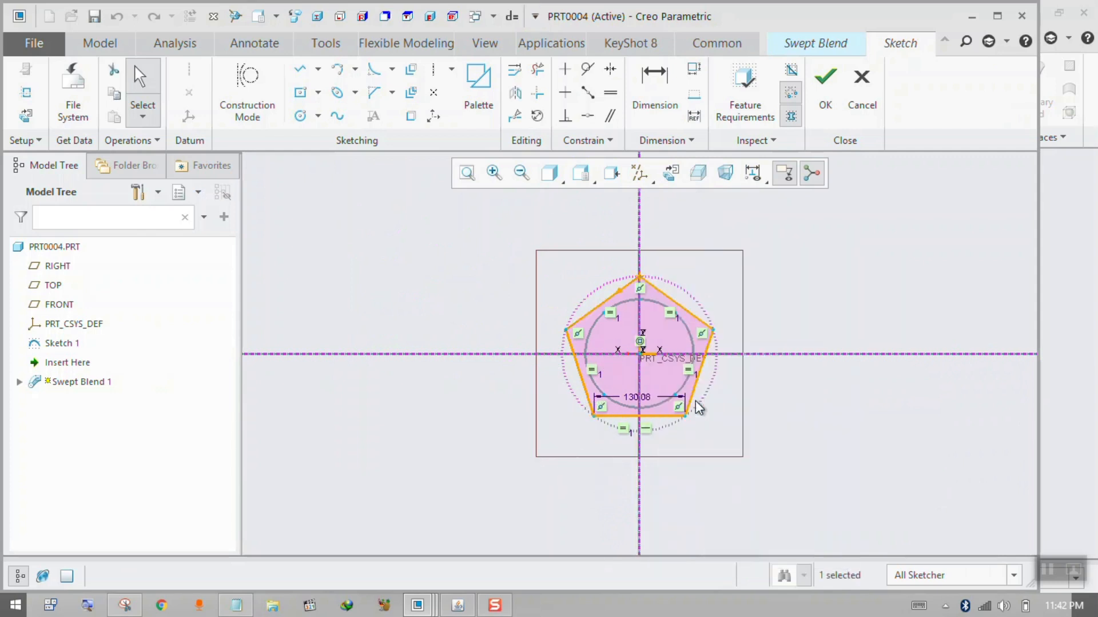
{"action": "middle_click_drag", "start_coordinate": [682, 327], "coordinate": [630, 346]}
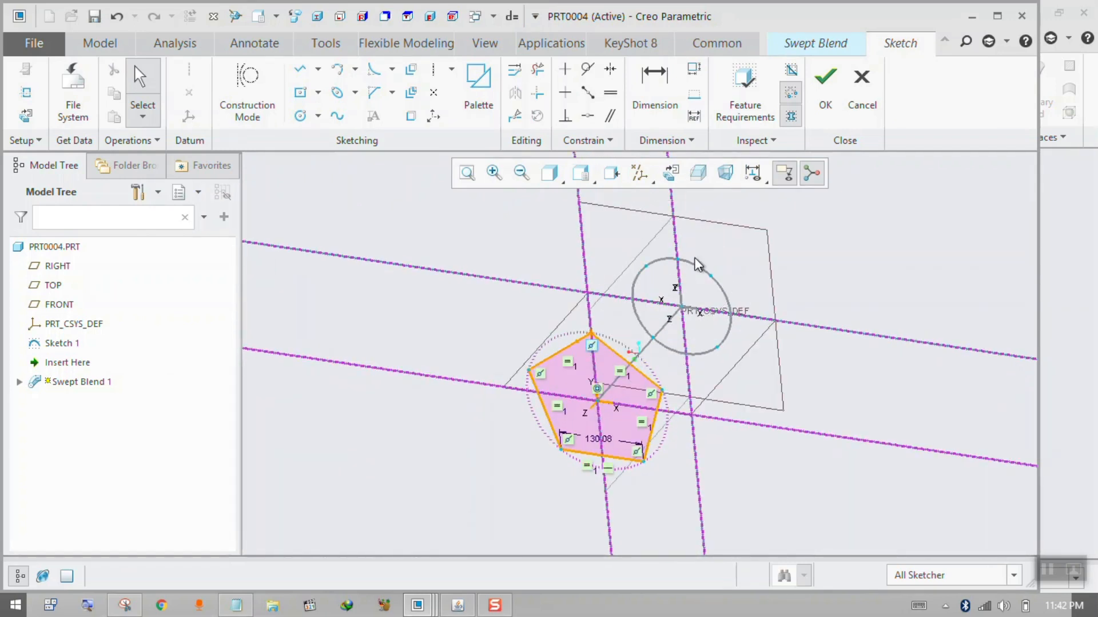
{"action": "left_click", "coordinate": [825, 88]}
Delete the Swept Blend 1 feature from the part, keeping the trajectory sketch.
{"action": "mouse_move", "coordinate": [728, 262]}
{"action": "middle_mouse_down"}
{"action": "mouse_move", "coordinate": [694, 282]}
{"action": "mouse_move", "coordinate": [637, 351]}
{"action": "mouse_move", "coordinate": [614, 343]}
{"action": "mouse_move", "coordinate": [591, 361]}
{"action": "mouse_move", "coordinate": [632, 287]}
{"action": "mouse_move", "coordinate": [675, 309]}
{"action": "mouse_move", "coordinate": [719, 293]}
{"action": "mouse_move", "coordinate": [637, 350]}
{"action": "mouse_move", "coordinate": [714, 318]}
{"action": "middle_mouse_up"}
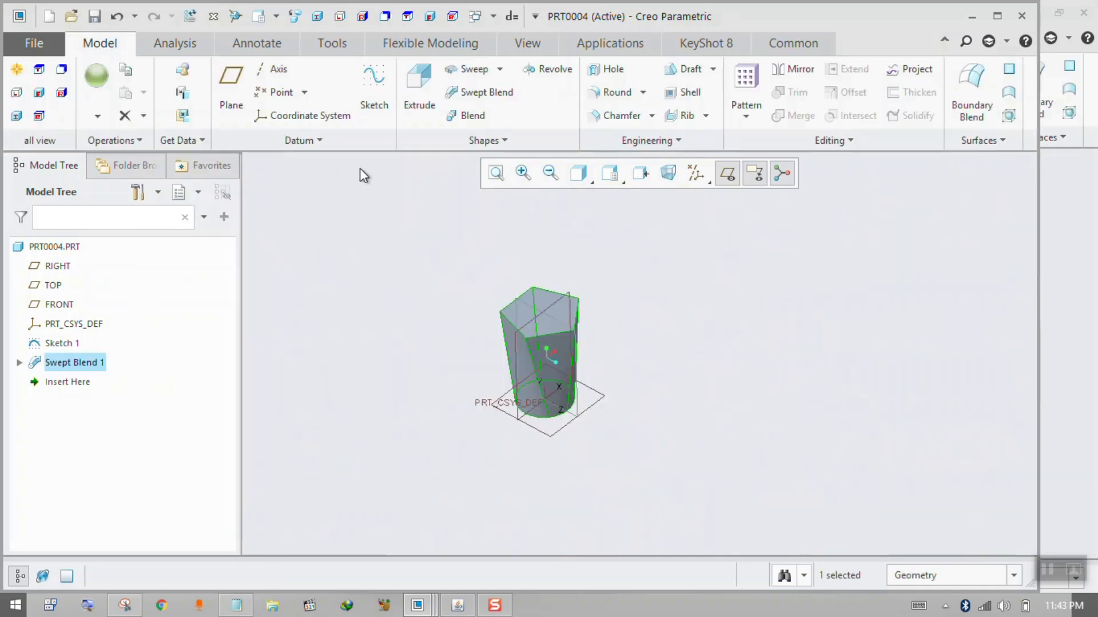
{"action": "right_click", "coordinate": [102, 372]}
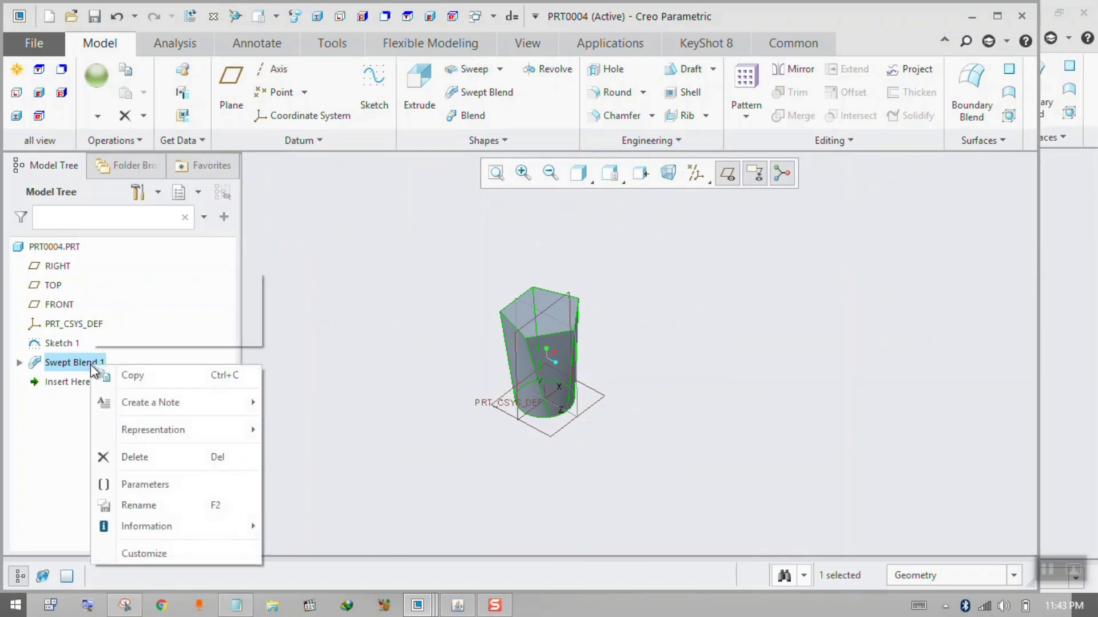
{"action": "left_click", "coordinate": [158, 455]}
Start a Swept Blend along the vertical line and sketch Section 1 as an origin-centred circle about 484 in diameter.
{"action": "left_click", "coordinate": [542, 332]}
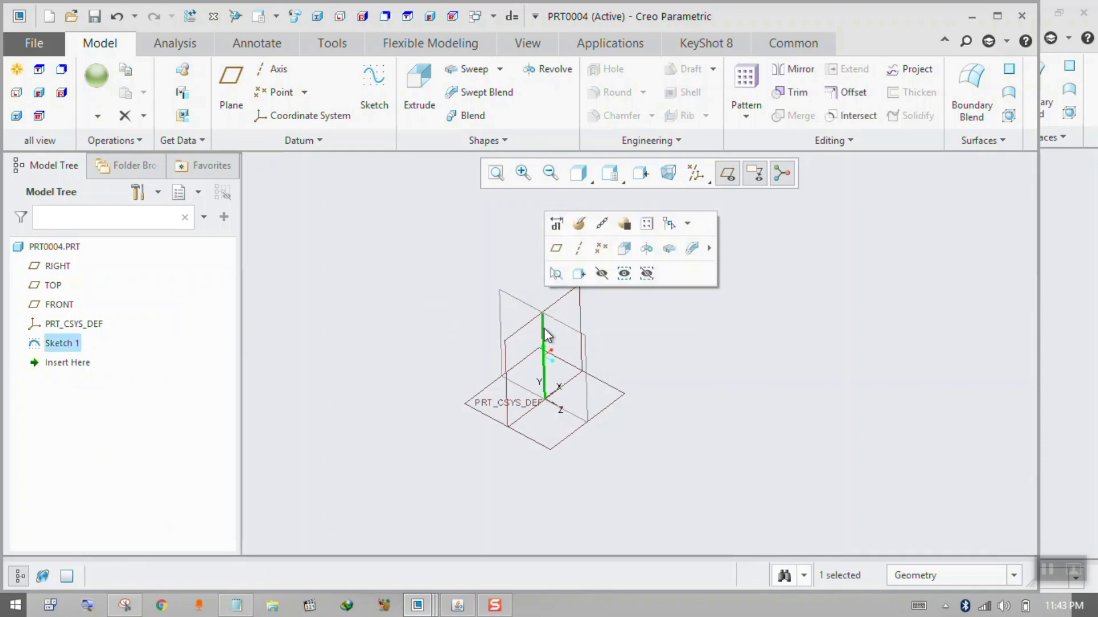
{"action": "left_click", "coordinate": [473, 93]}
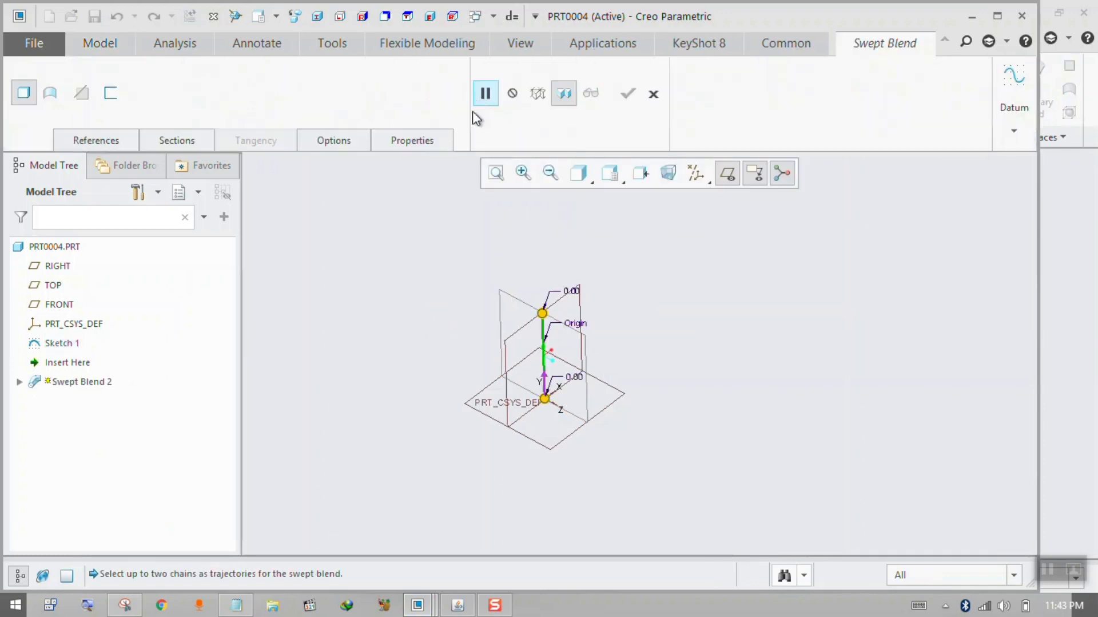
{"action": "left_click", "coordinate": [182, 142]}
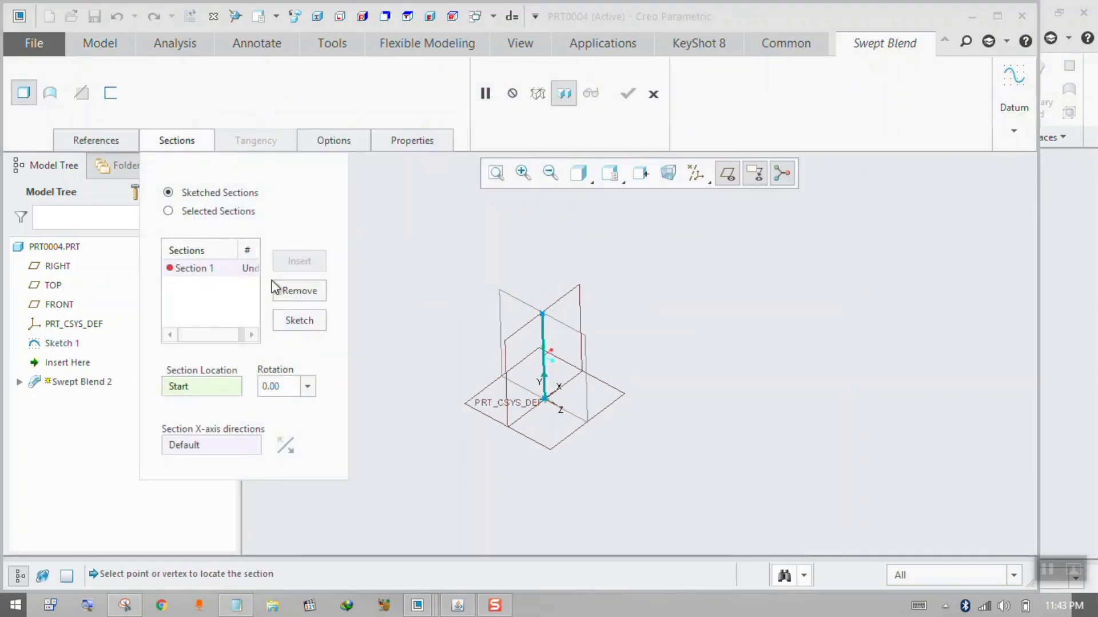
{"action": "left_click", "coordinate": [299, 320]}
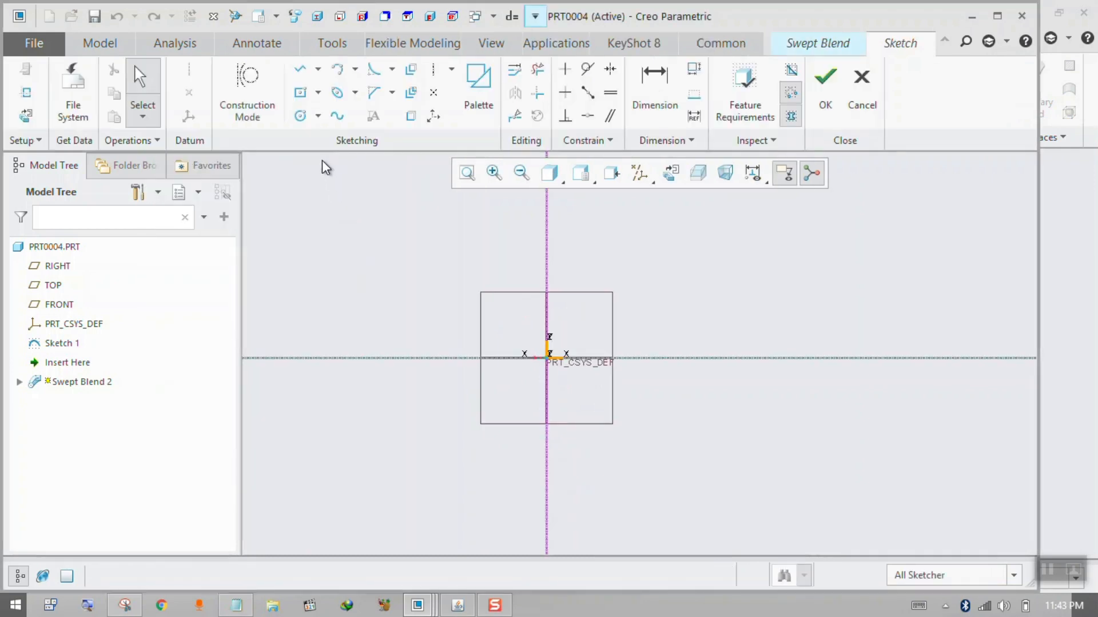
{"action": "left_click", "coordinate": [300, 115]}
{"action": "left_click", "coordinate": [547, 358]}
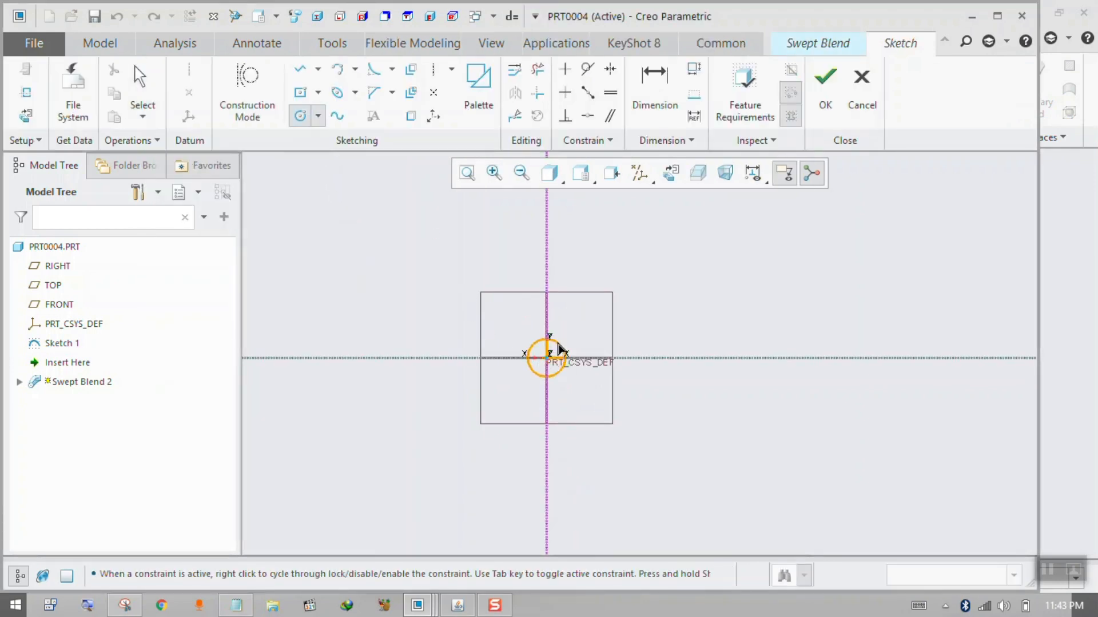
{"action": "left_click", "coordinate": [560, 347]}
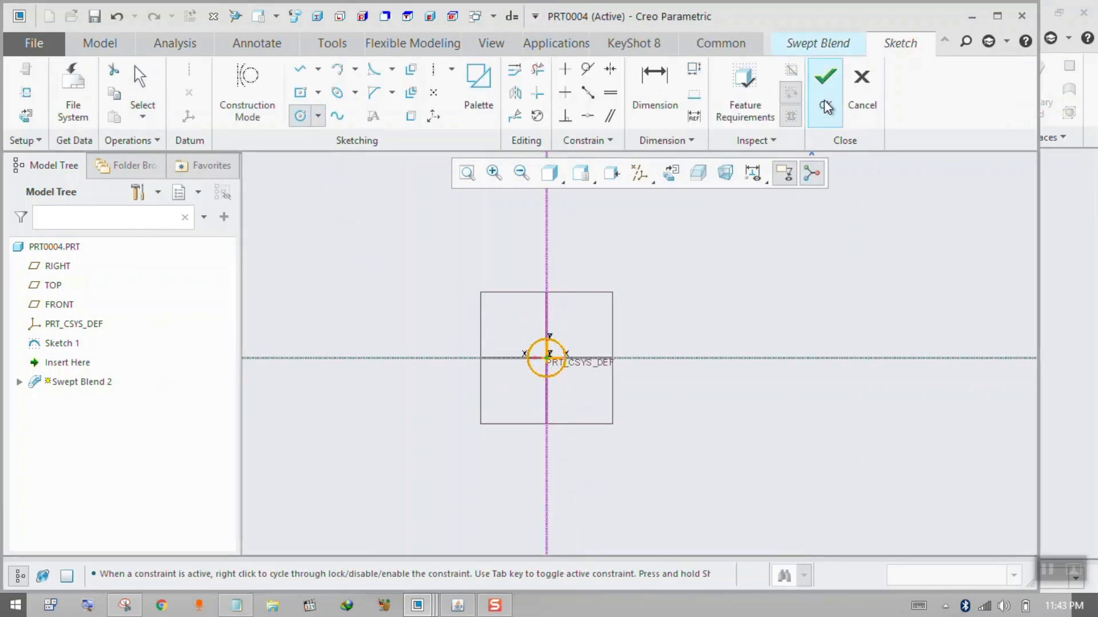
{"action": "middle_click", "coordinate": [533, 343]}
{"action": "left_click_drag", "start_coordinate": [560, 350], "coordinate": [642, 305]}
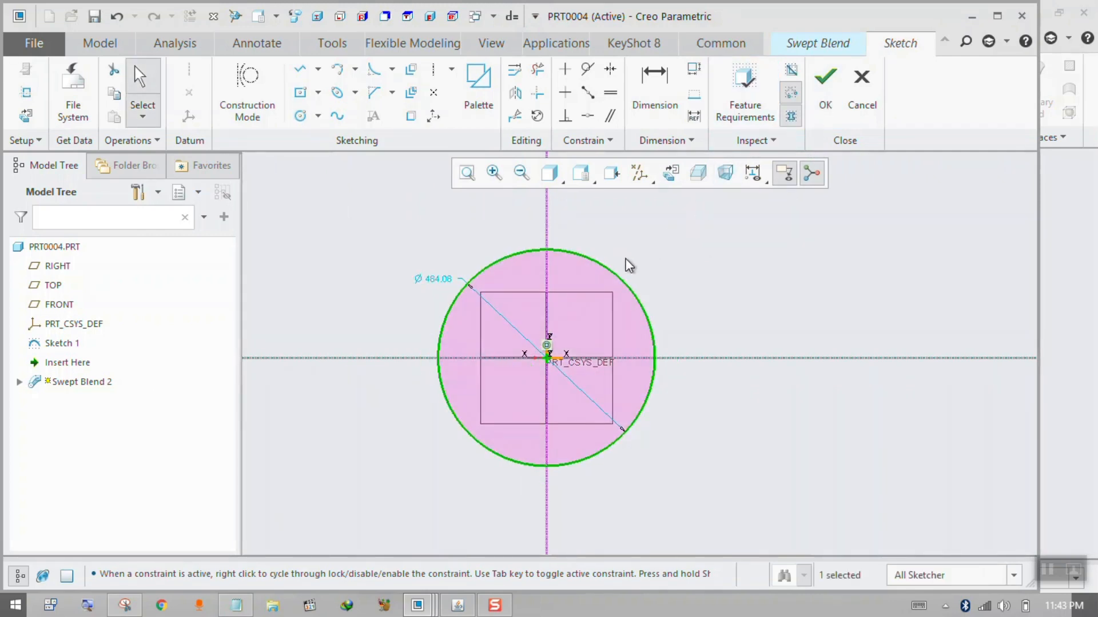
{"action": "left_click", "coordinate": [825, 86]}
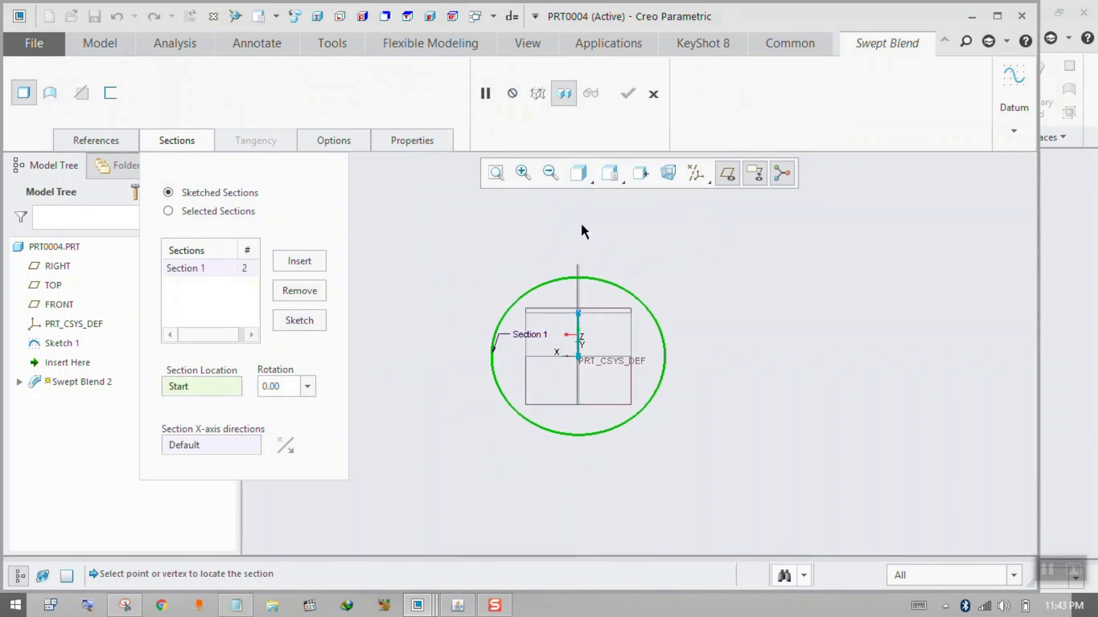
Insert Section 2 at the end of the line and sketch it as a wide horizontal ellipse centred on the origin, inside the circle.
{"action": "left_click", "coordinate": [299, 261]}
{"action": "left_click", "coordinate": [299, 319]}
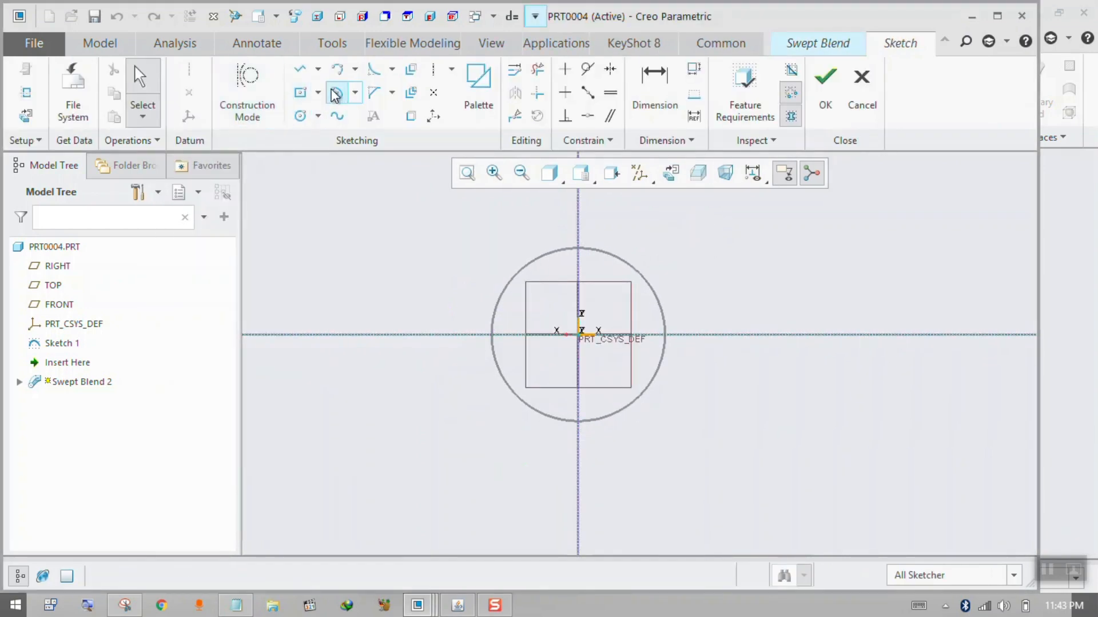
{"action": "left_click", "coordinate": [337, 92]}
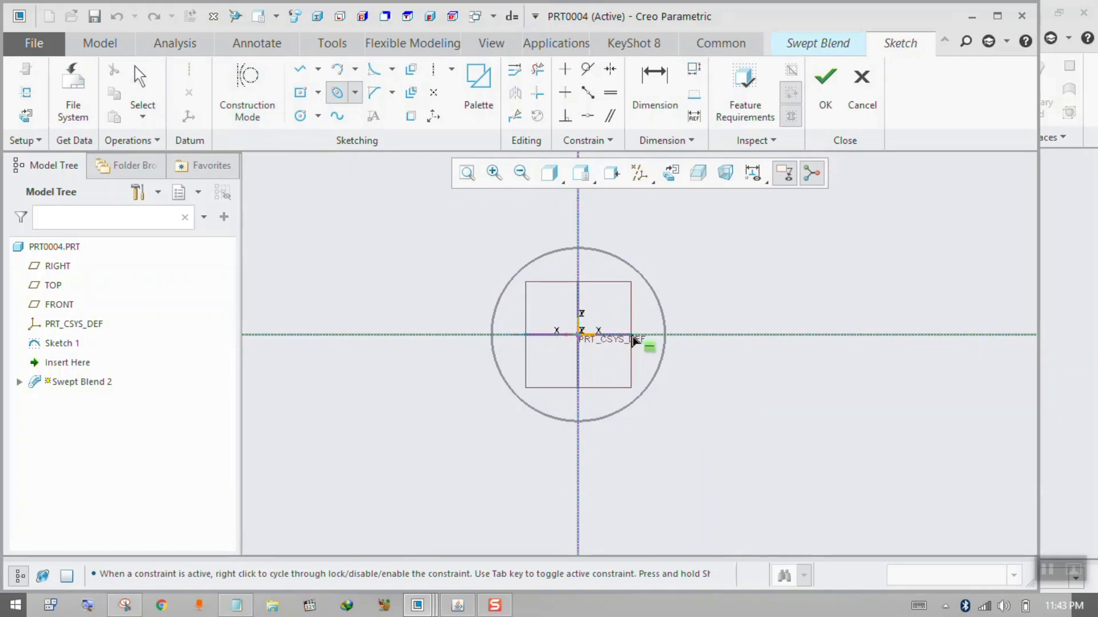
{"action": "left_click", "coordinate": [651, 334]}
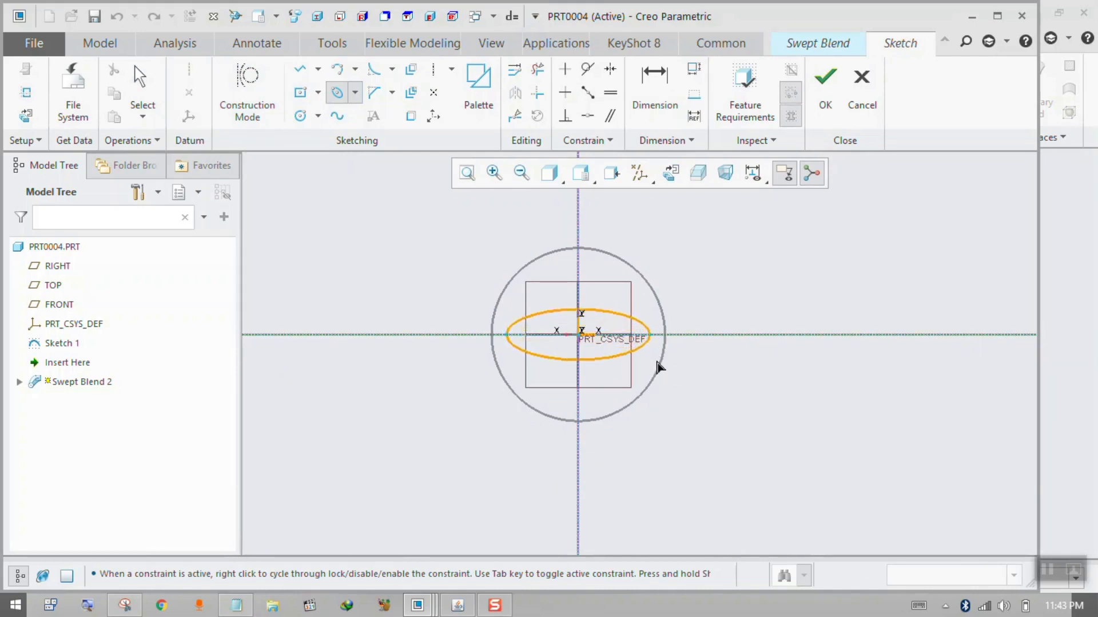
{"action": "left_click", "coordinate": [658, 361]}
{"action": "left_click", "coordinate": [826, 92]}
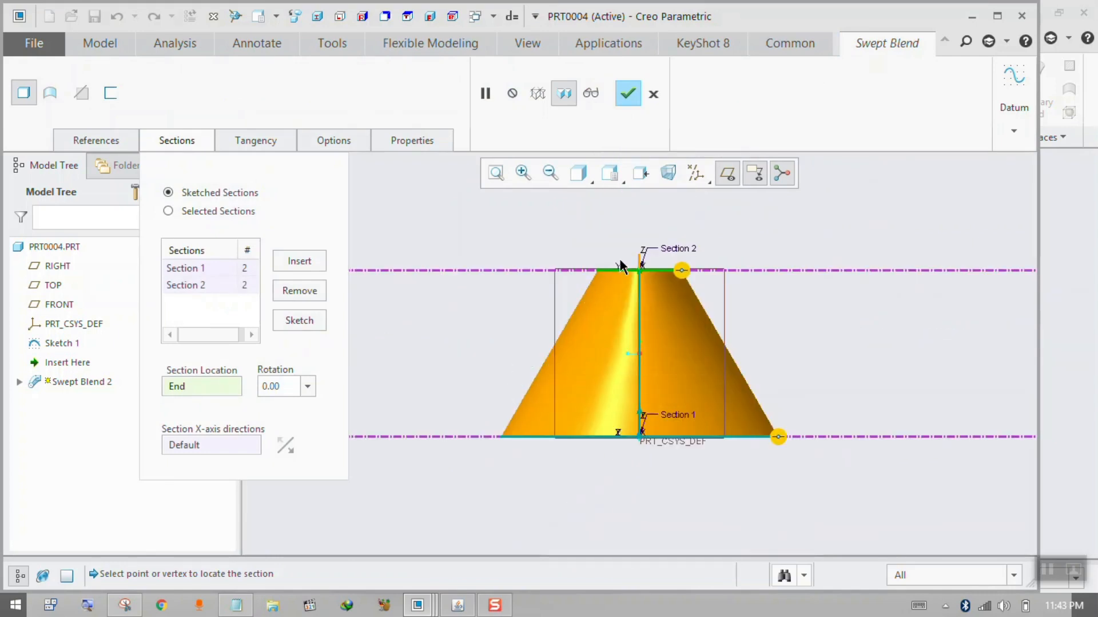
Set the tangency condition of the swept blend's Start Section to Normal.
{"action": "left_click", "coordinate": [247, 138]}
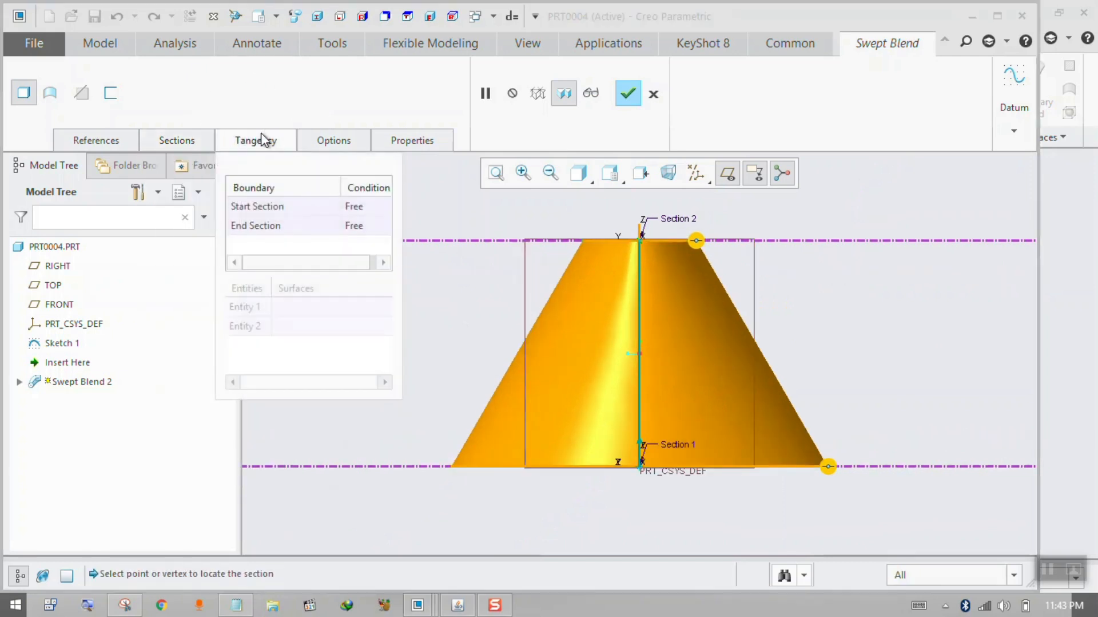
{"action": "left_click", "coordinate": [377, 205]}
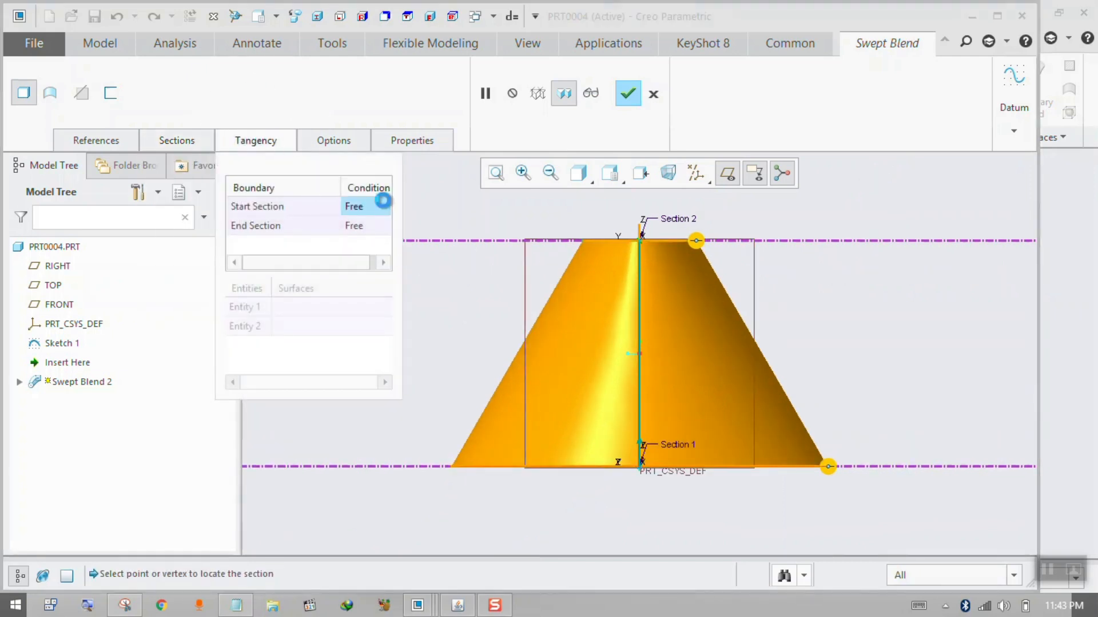
{"action": "left_click", "coordinate": [387, 207]}
{"action": "left_click", "coordinate": [375, 256]}
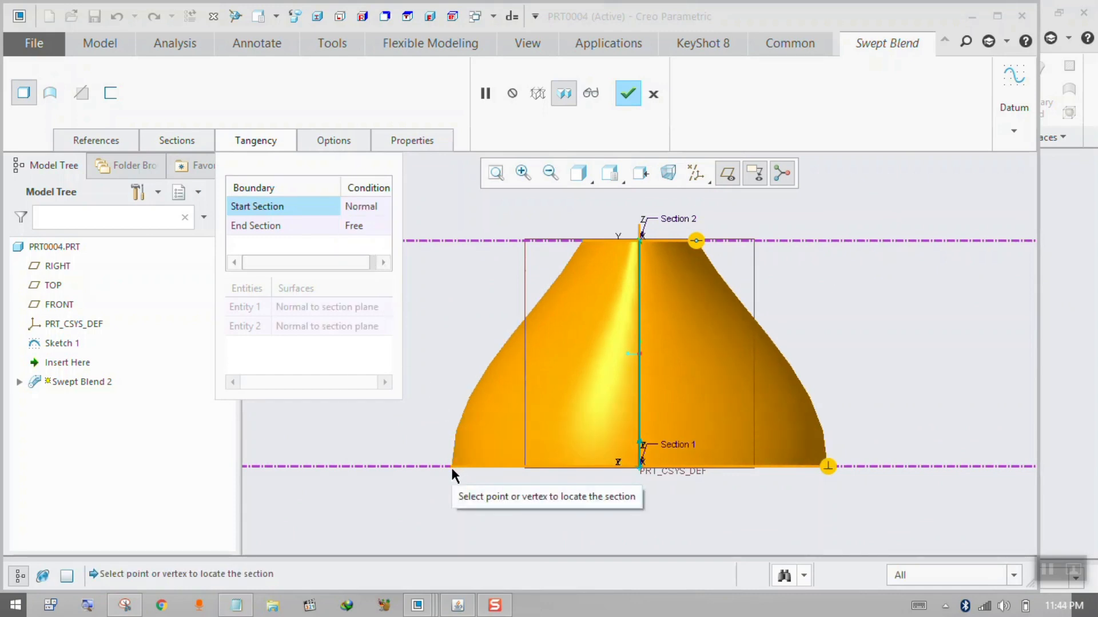
Set the End Section's tangency condition to Normal and complete the swept blend.
{"action": "left_click", "coordinate": [828, 466]}
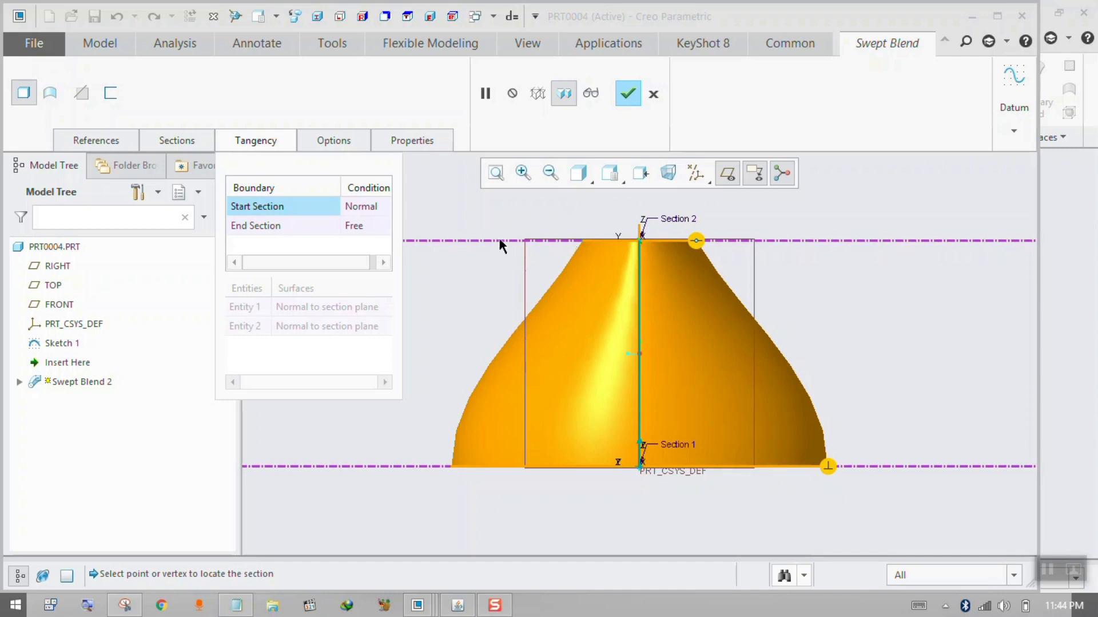
{"action": "left_click", "coordinate": [377, 228]}
{"action": "left_click", "coordinate": [388, 225]}
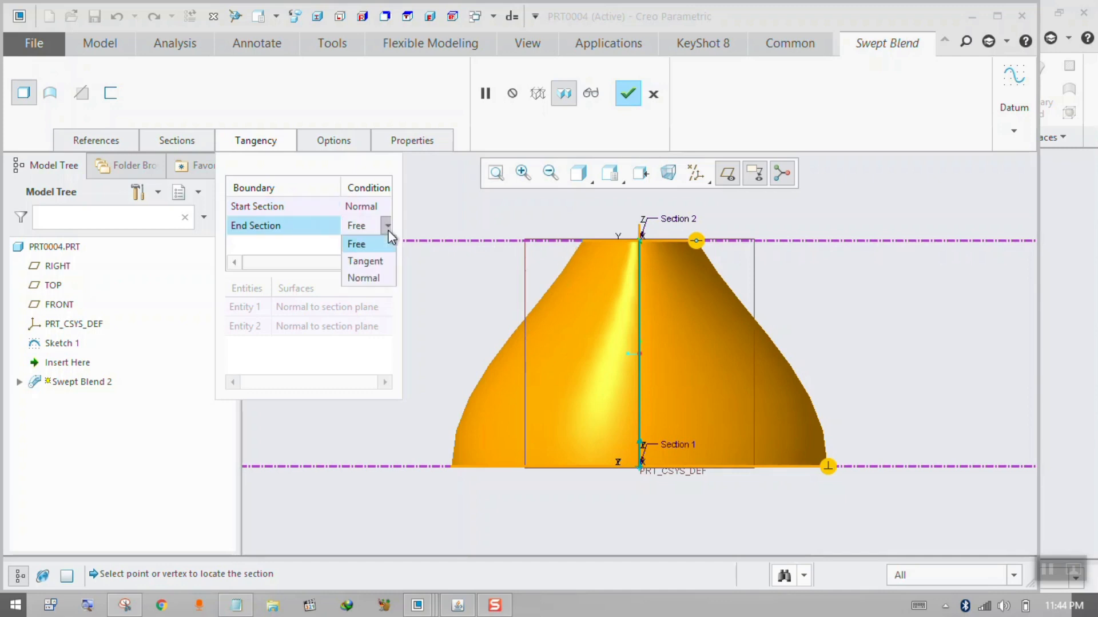
{"action": "left_click", "coordinate": [365, 278]}
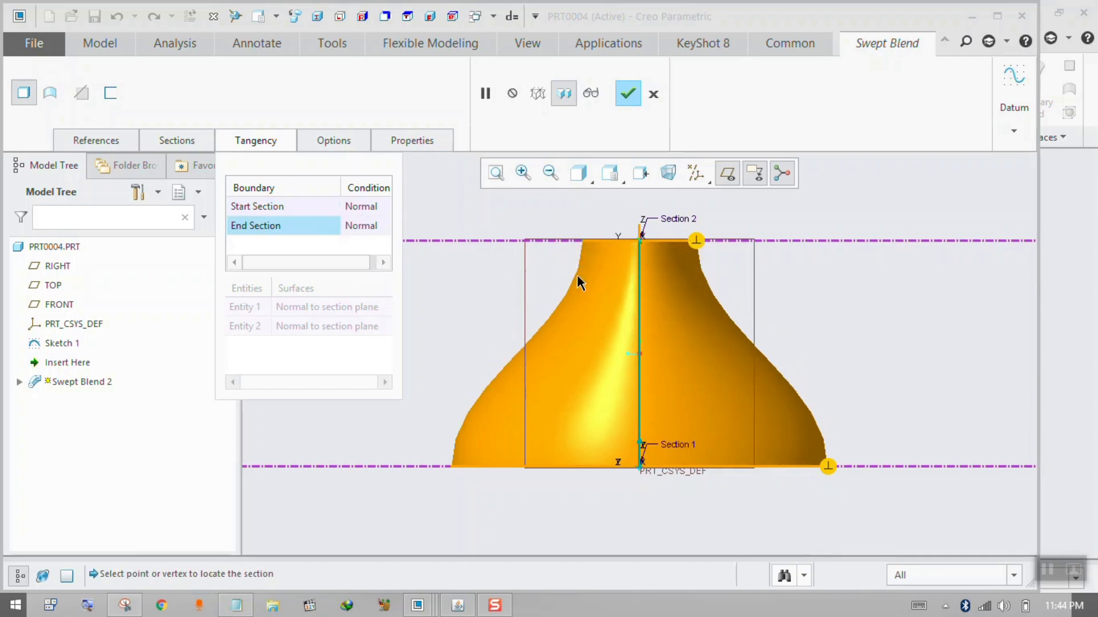
{"action": "mouse_move", "coordinate": [602, 313]}
{"action": "middle_mouse_down"}
{"action": "mouse_move", "coordinate": [636, 340]}
{"action": "mouse_move", "coordinate": [639, 372]}
{"action": "mouse_move", "coordinate": [610, 370]}
{"action": "mouse_move", "coordinate": [605, 385]}
{"action": "mouse_move", "coordinate": [572, 378]}
{"action": "middle_mouse_up"}
{"action": "left_click", "coordinate": [375, 227]}
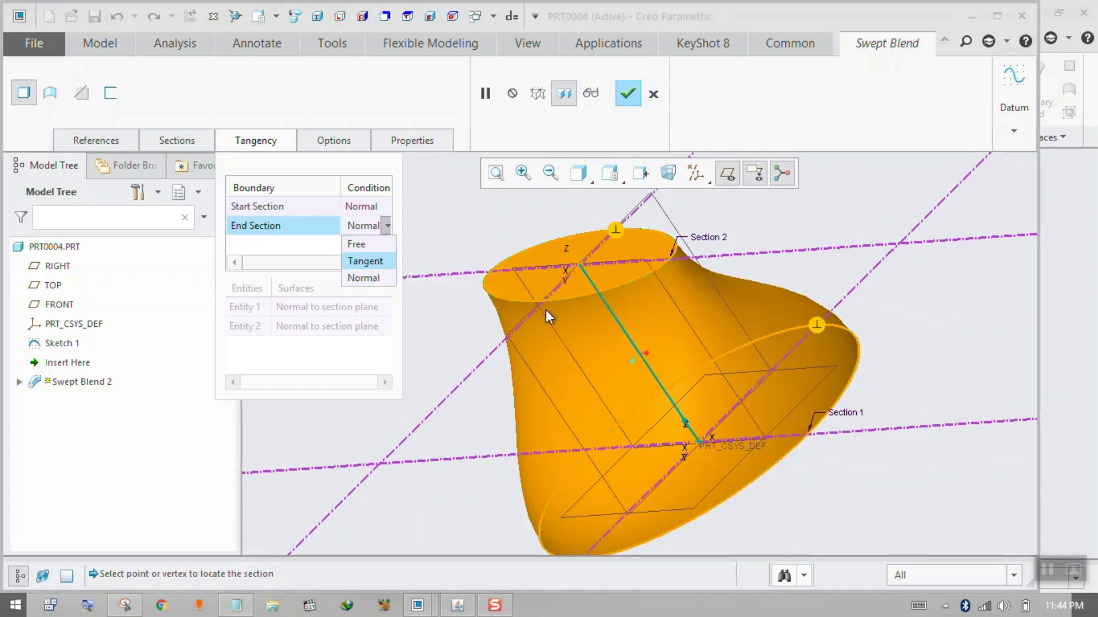
{"action": "left_click", "coordinate": [666, 335]}
{"action": "scroll", "coordinate": [676, 279], "scroll_direction": "up", "scroll_amount": 5}
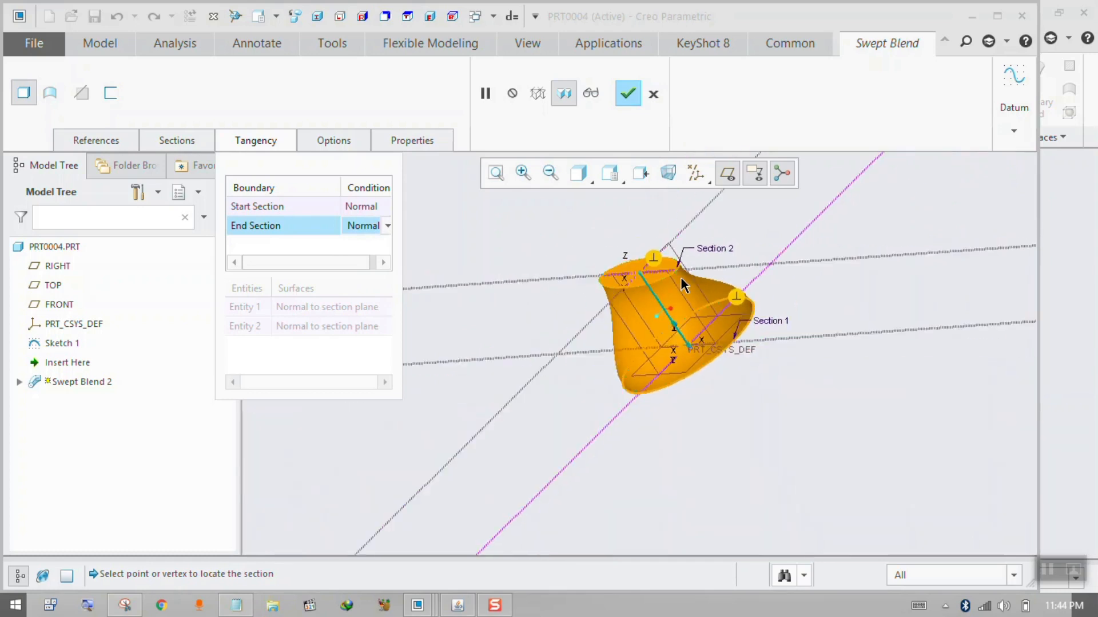
{"action": "middle_click_drag", "start_coordinate": [678, 279], "coordinate": [699, 260]}
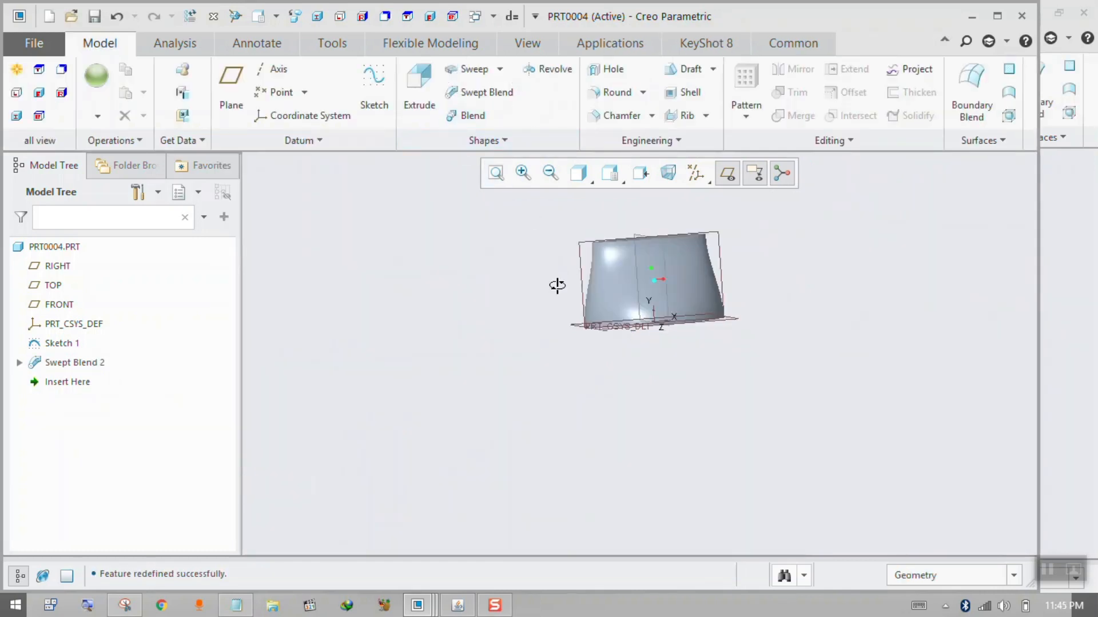
{"action": "middle_click_drag", "start_coordinate": [557, 285], "coordinate": [559, 313]}
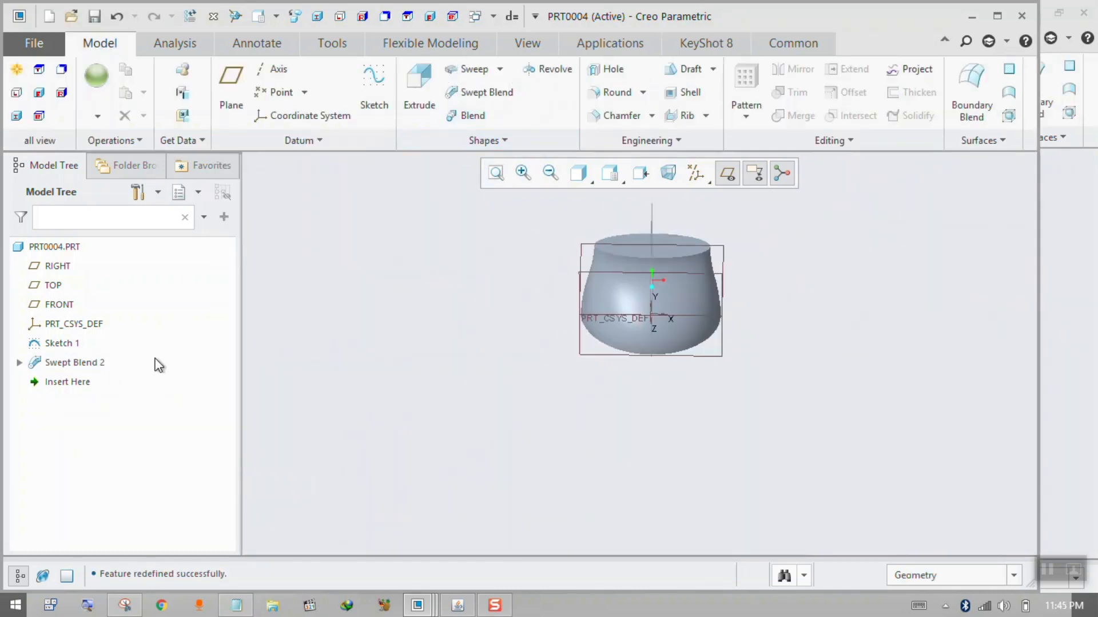
Suppress the Swept Blend 2 feature, leaving only the trajectory sketch and datums active.
{"action": "left_click", "coordinate": [75, 364]}
{"action": "right_click", "coordinate": [74, 363]}
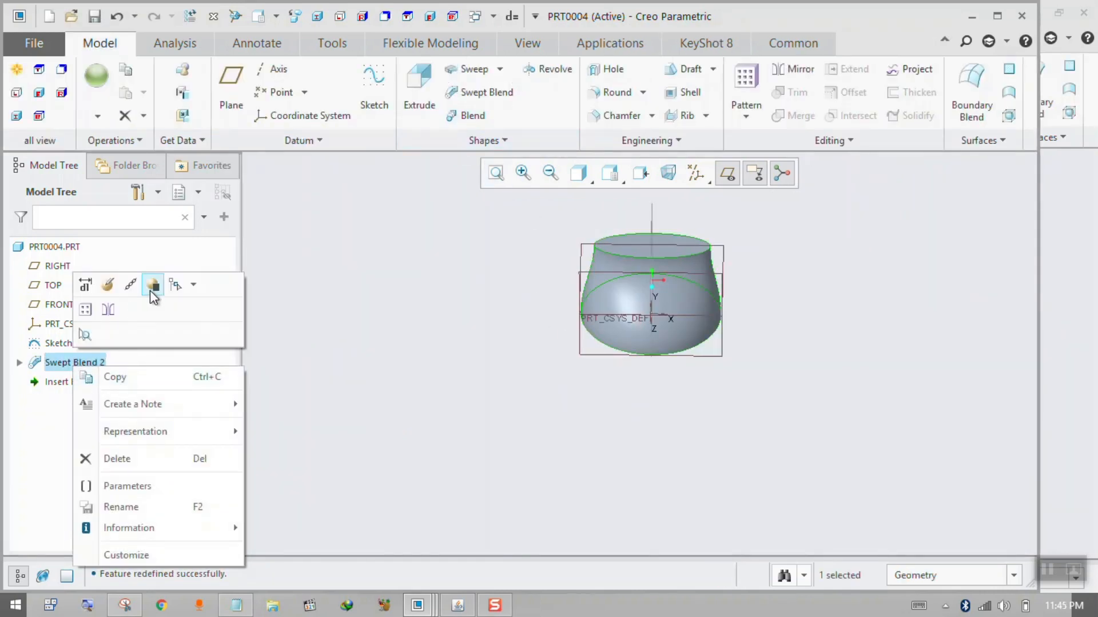
{"action": "left_click", "coordinate": [152, 287]}
{"action": "left_click", "coordinate": [520, 327]}
{"action": "mouse_move", "coordinate": [469, 431]}
{"action": "middle_mouse_down"}
{"action": "mouse_move", "coordinate": [478, 409]}
{"action": "mouse_move", "coordinate": [654, 283]}
{"action": "middle_mouse_up"}
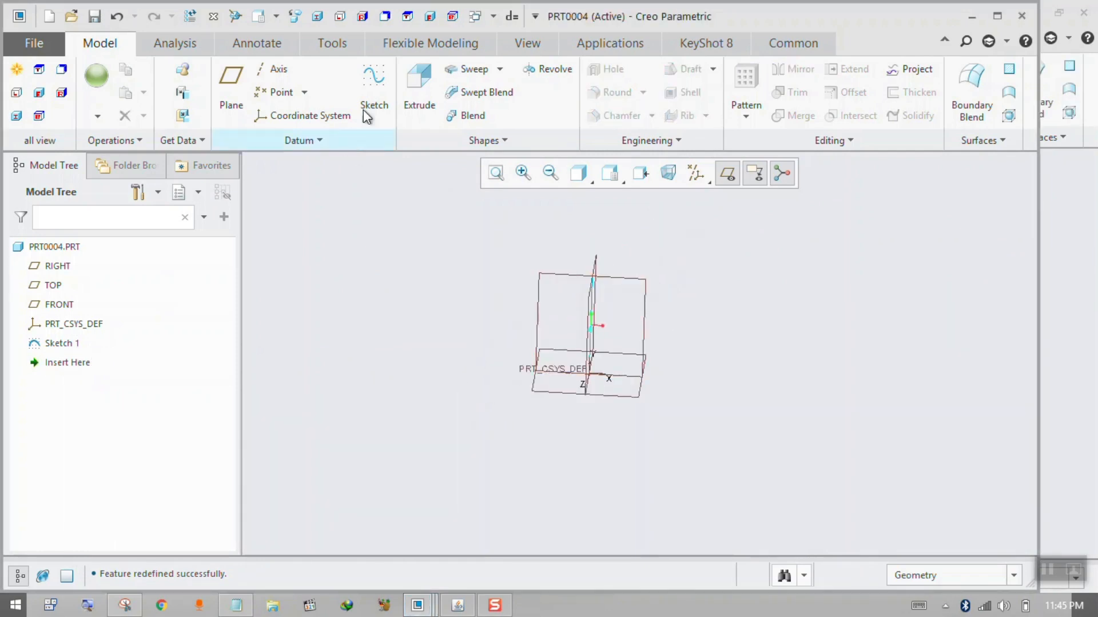
{"action": "left_click", "coordinate": [467, 116]}
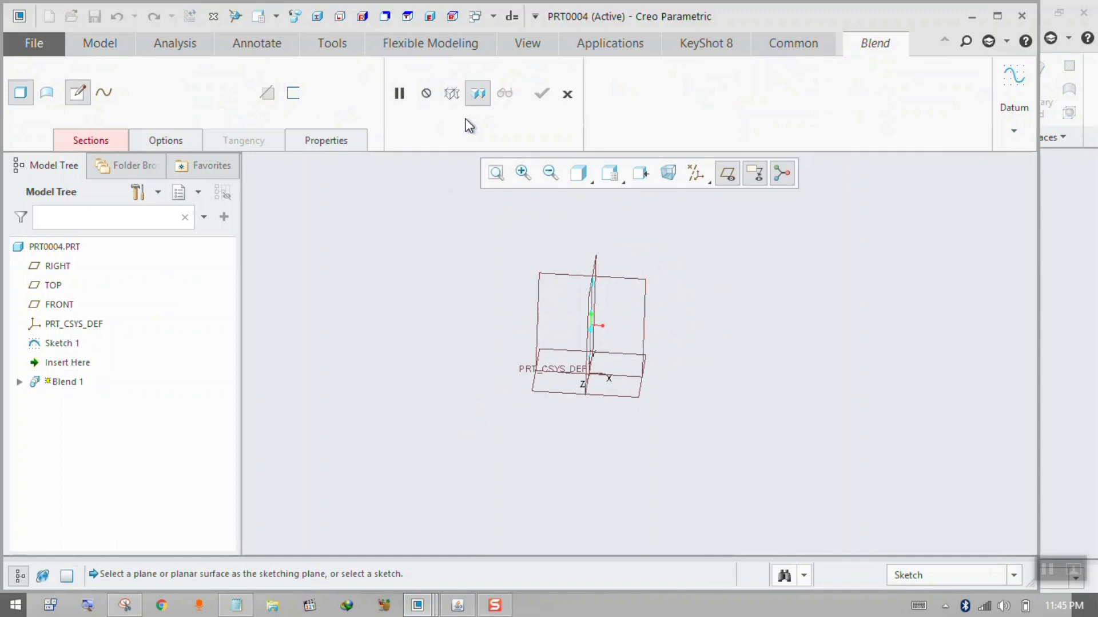
{"action": "left_click", "coordinate": [567, 94]}
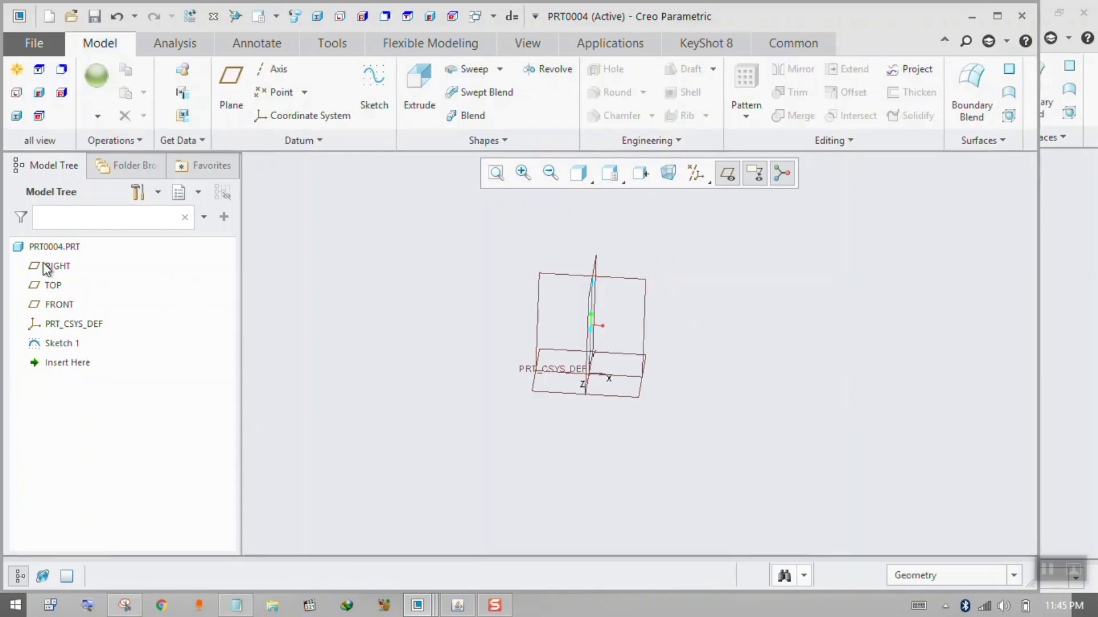
Turn on the display of suppressed objects in the model tree and maximize the window.
{"action": "left_click", "coordinate": [158, 192]}
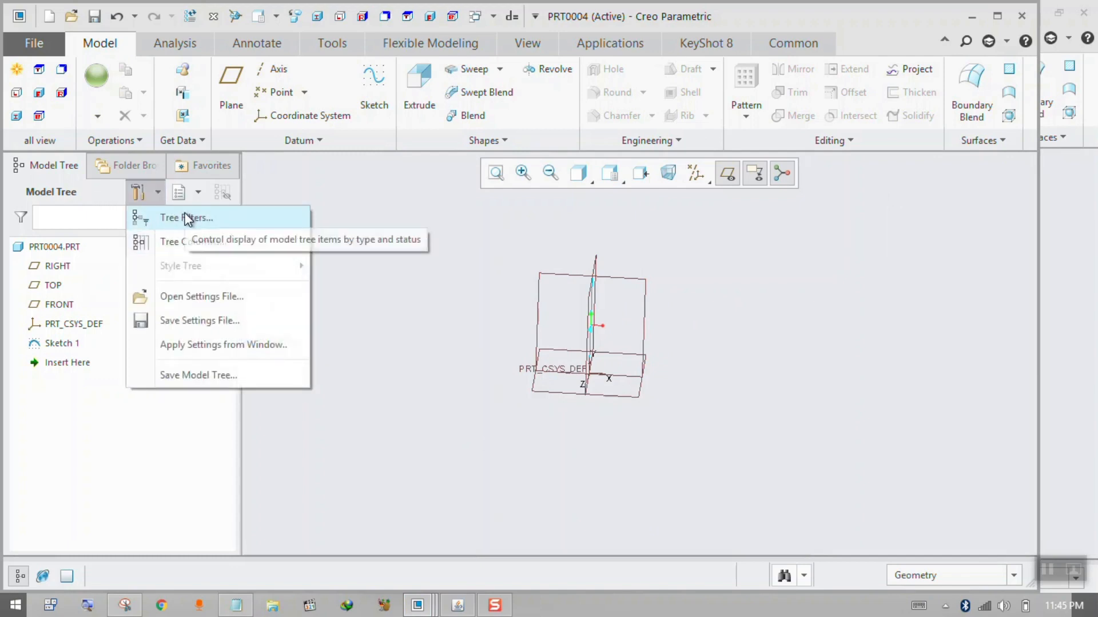
{"action": "left_click", "coordinate": [187, 219]}
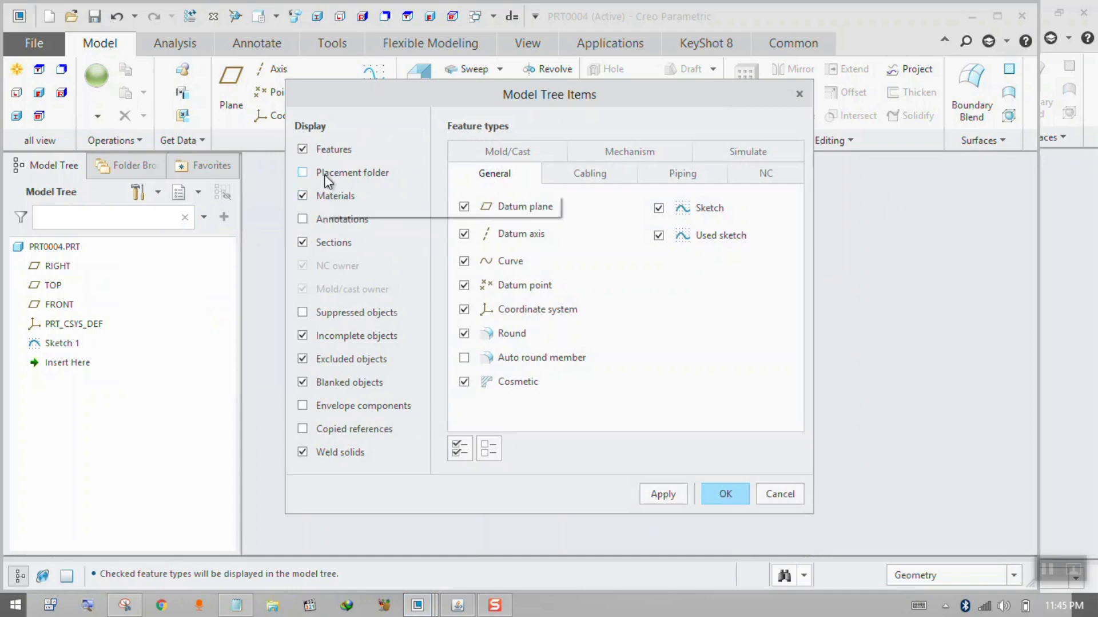
{"action": "left_click", "coordinate": [326, 313]}
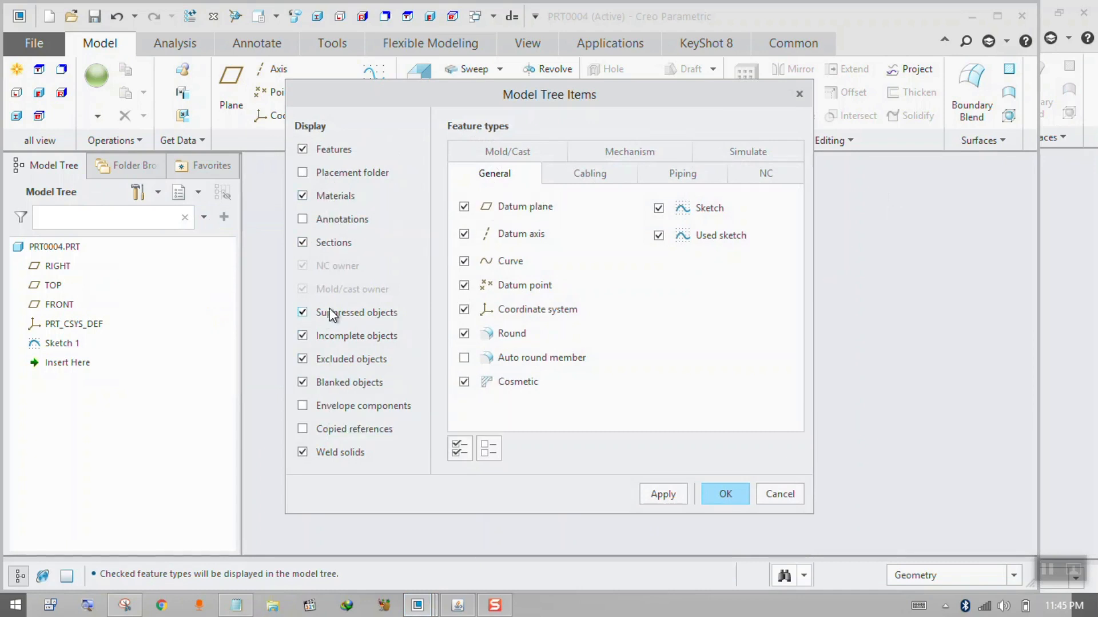
{"action": "left_click", "coordinate": [661, 493]}
{"action": "left_click", "coordinate": [708, 498]}
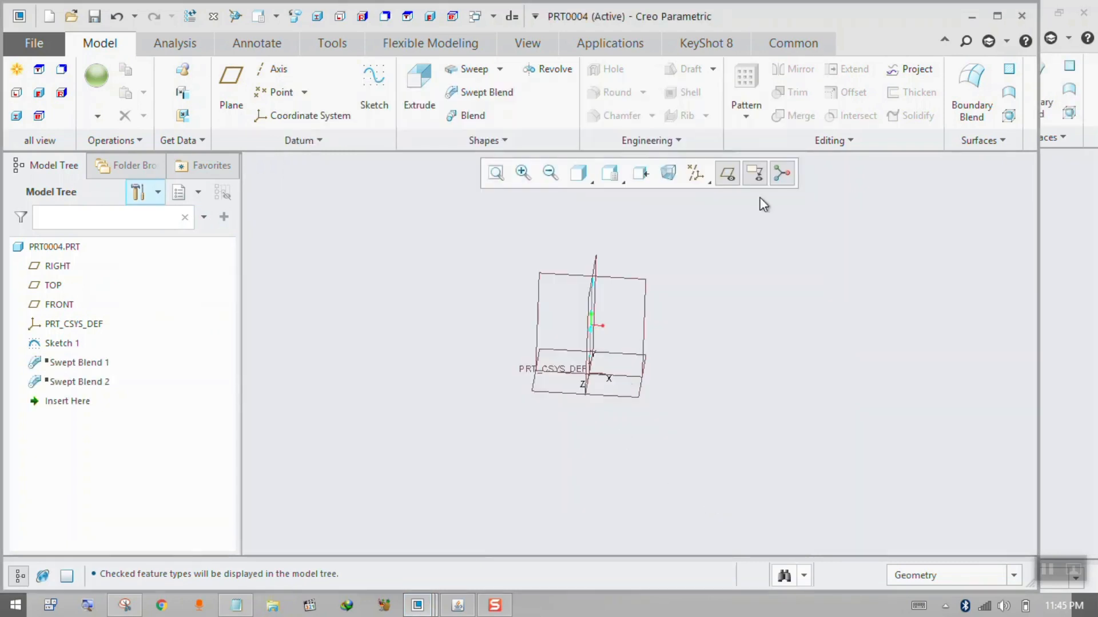
{"action": "left_click", "coordinate": [998, 16]}
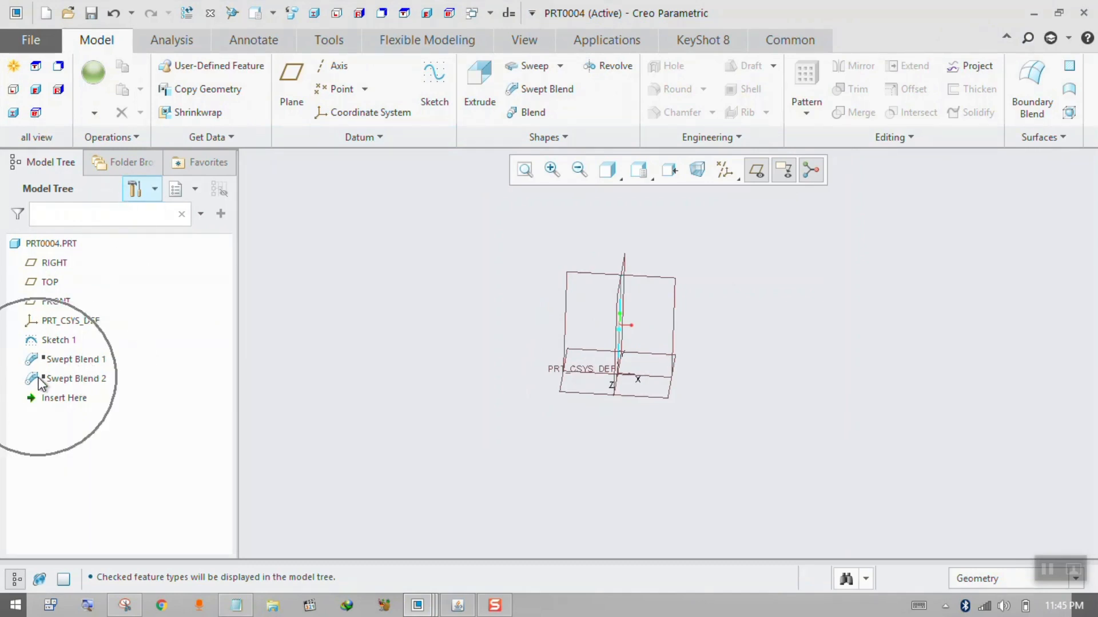
Resume the suppressed Swept Blend 2 feature.
{"action": "left_click", "coordinate": [154, 189]}
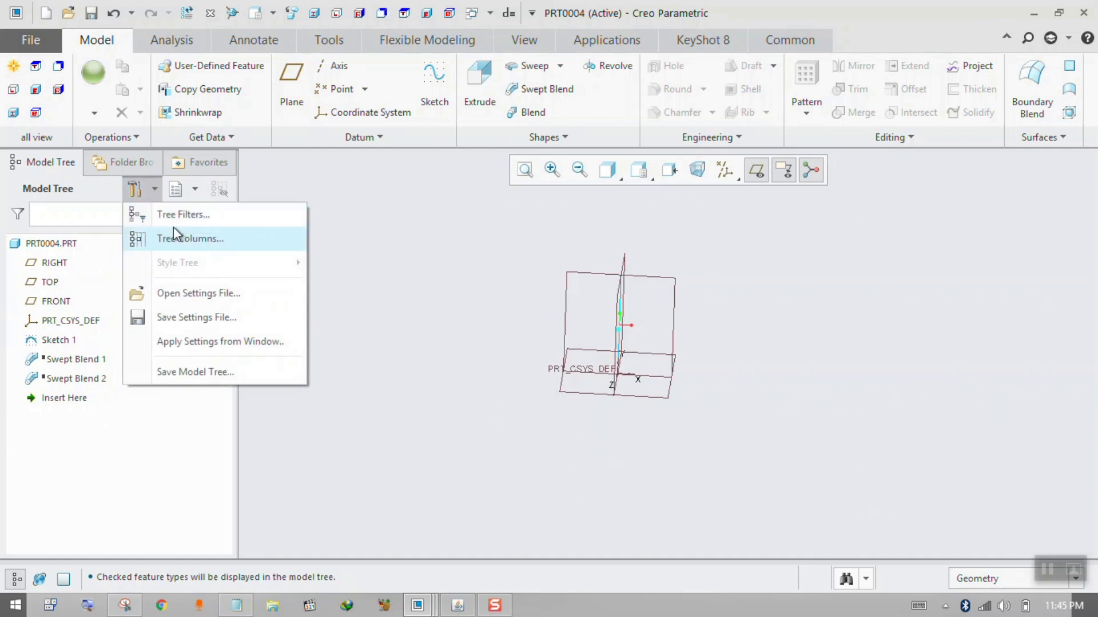
{"action": "left_click", "coordinate": [73, 451]}
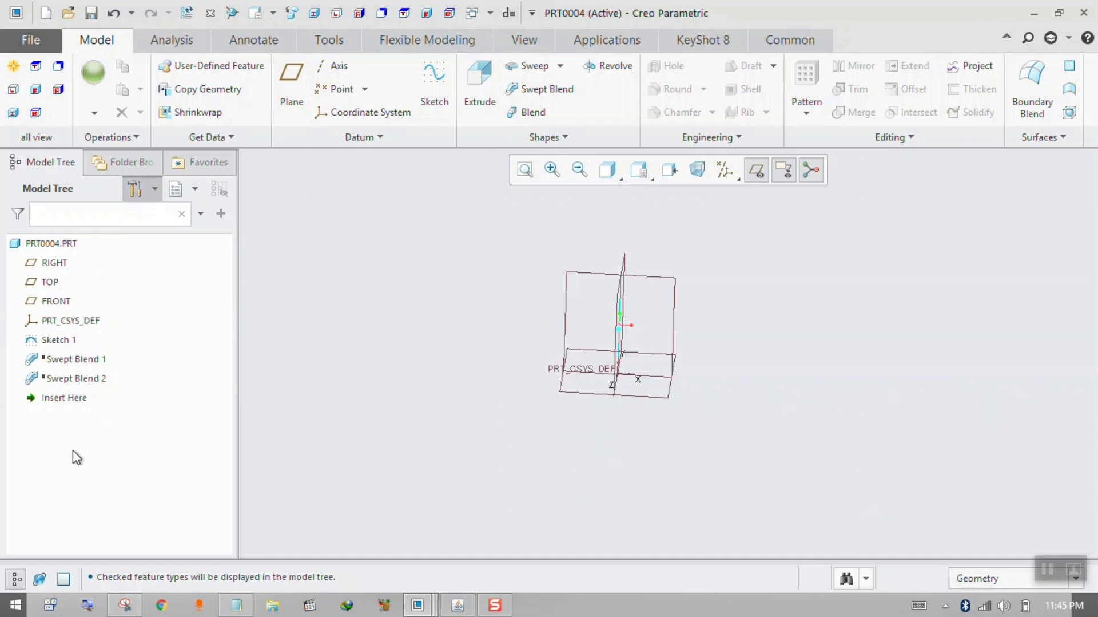
{"action": "right_click", "coordinate": [60, 382]}
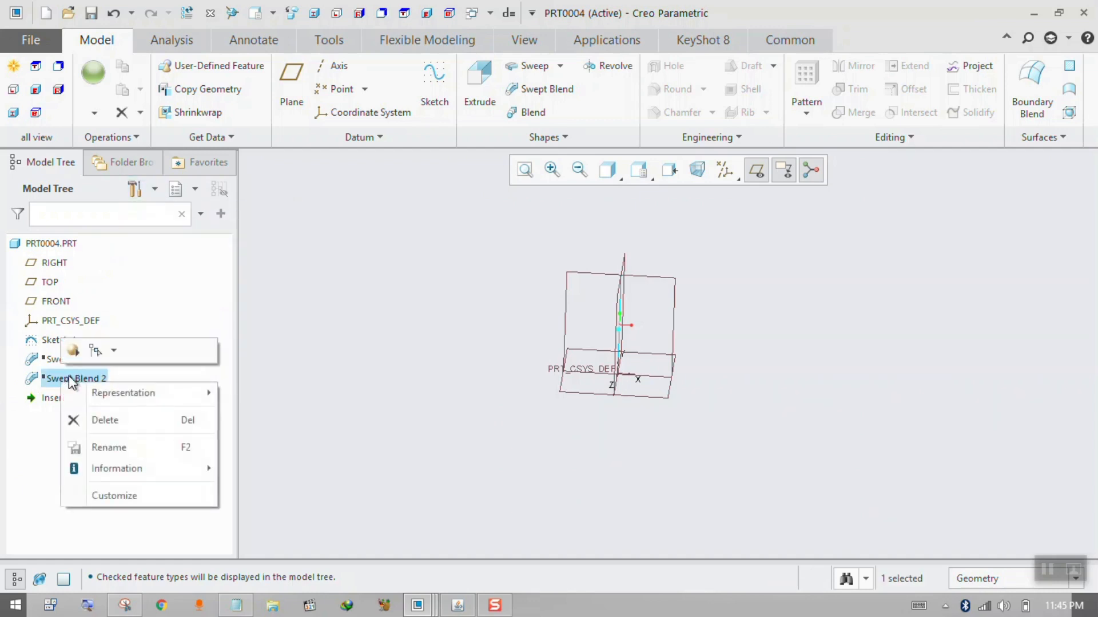
{"action": "left_click", "coordinate": [72, 351]}
{"action": "middle_click_drag", "start_coordinate": [413, 359], "coordinate": [434, 369]}
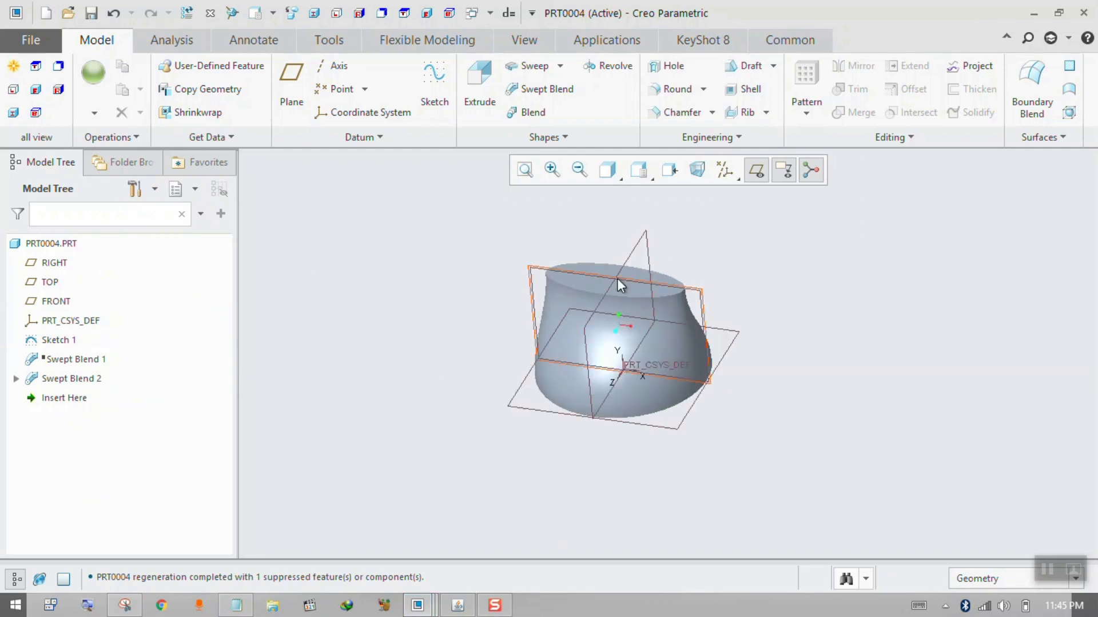
Start a Blend feature with sketched sections and place Section 1's sketch on the elliptical top face of the swept blend.
{"action": "left_click", "coordinate": [525, 113]}
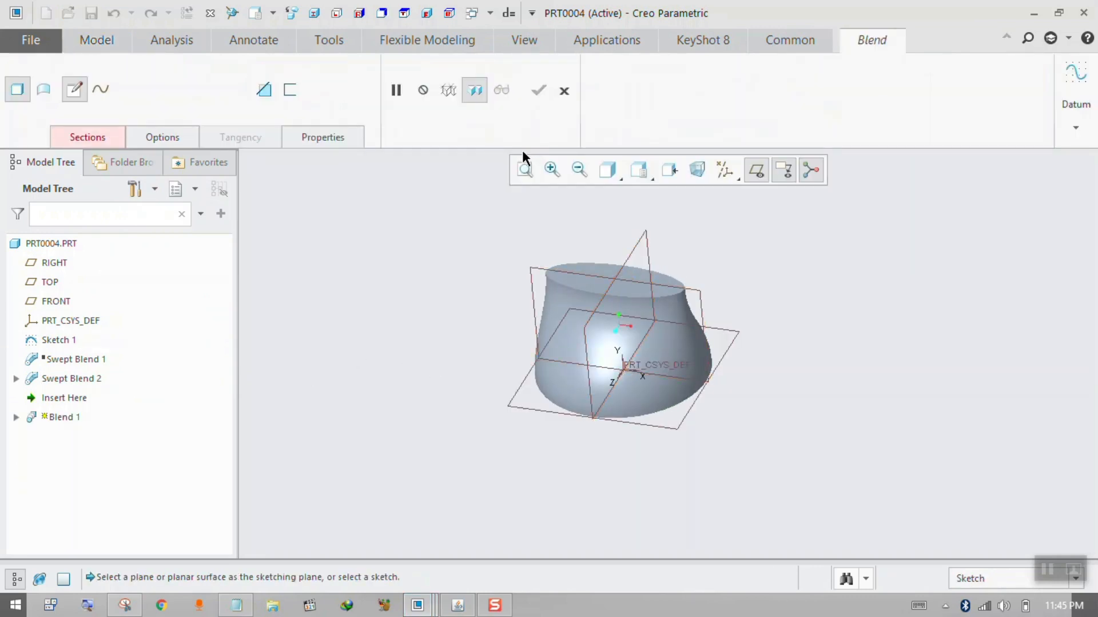
{"action": "left_click", "coordinate": [97, 131]}
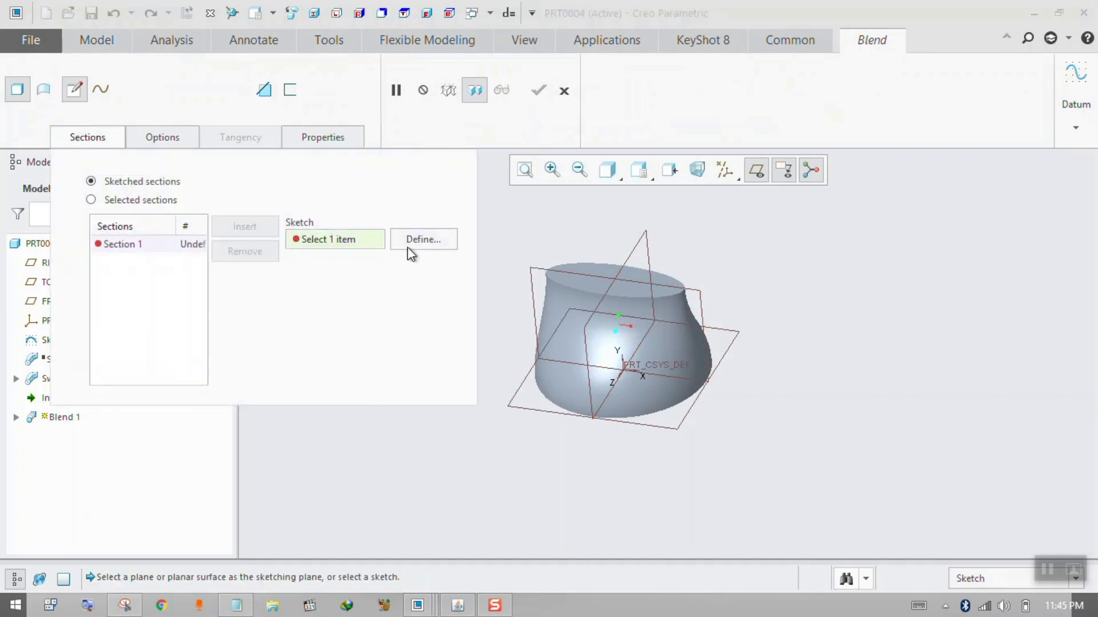
{"action": "left_click", "coordinate": [411, 252]}
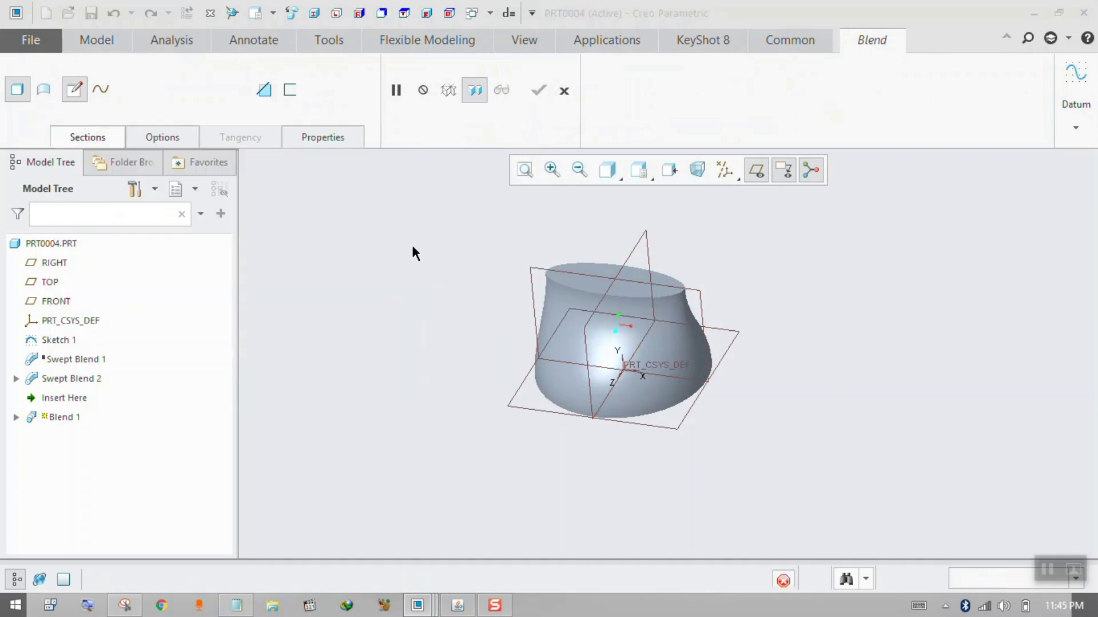
{"action": "left_click", "coordinate": [582, 287]}
{"action": "left_click", "coordinate": [1008, 407]}
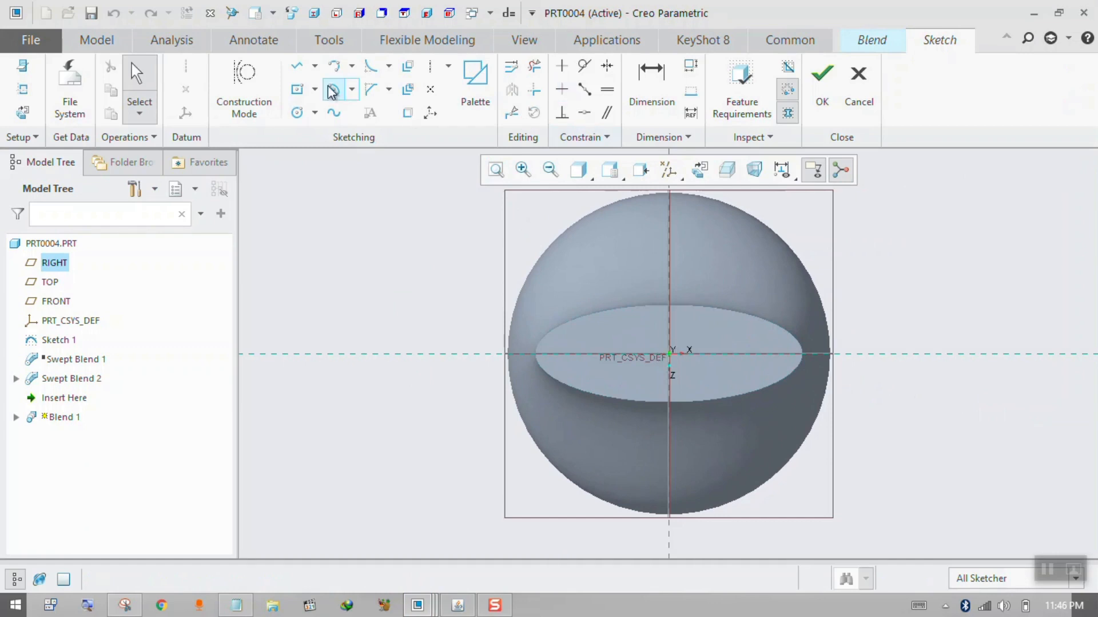
Project the loop of the elliptical top face into the sketch as Section 1 and finish the sketch.
{"action": "left_click", "coordinate": [409, 91]}
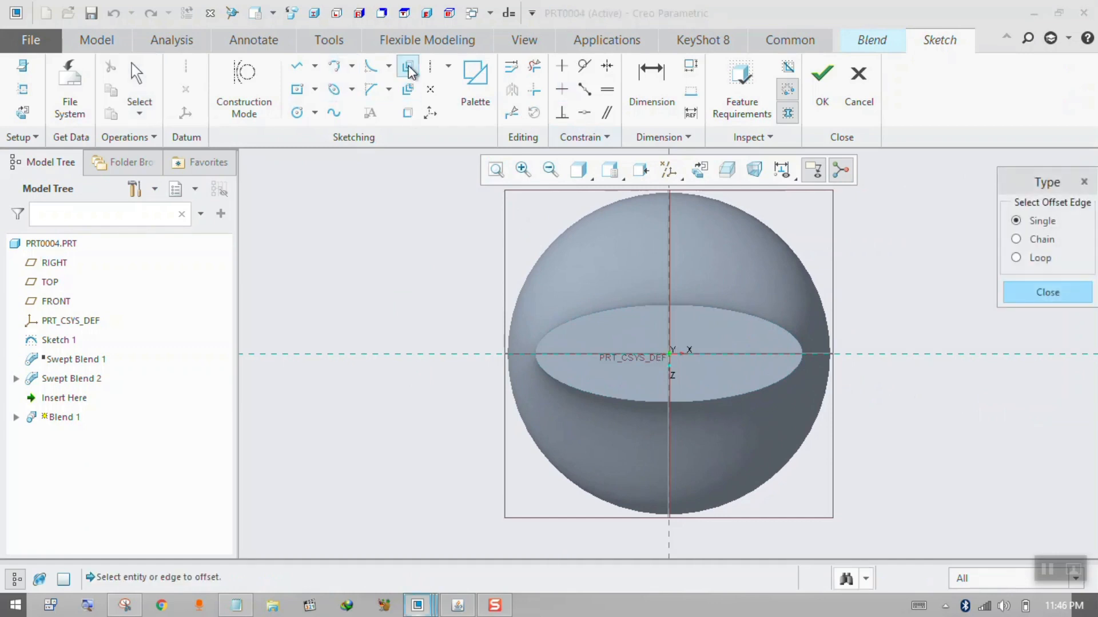
{"action": "left_click", "coordinate": [403, 118]}
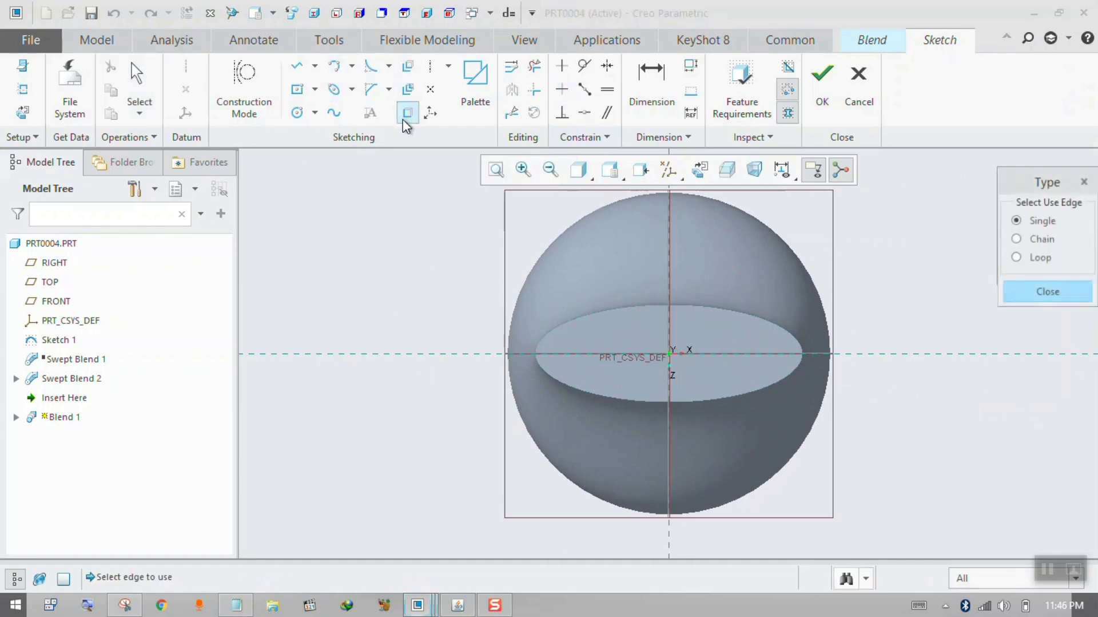
{"action": "left_click", "coordinate": [1021, 257]}
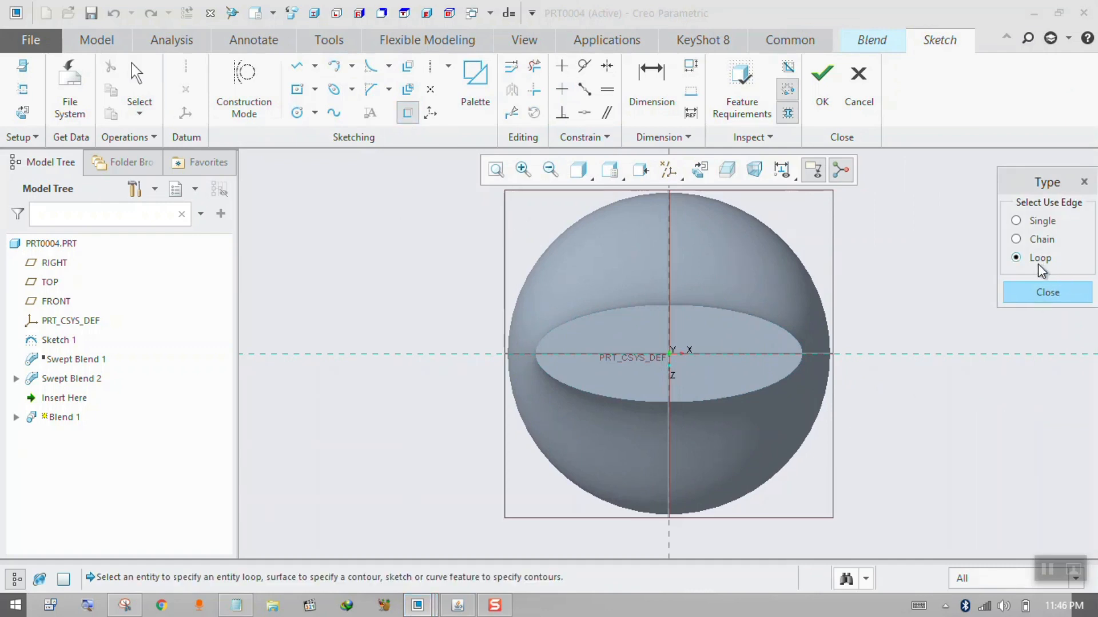
{"action": "left_click", "coordinate": [751, 339]}
{"action": "left_click", "coordinate": [1048, 292]}
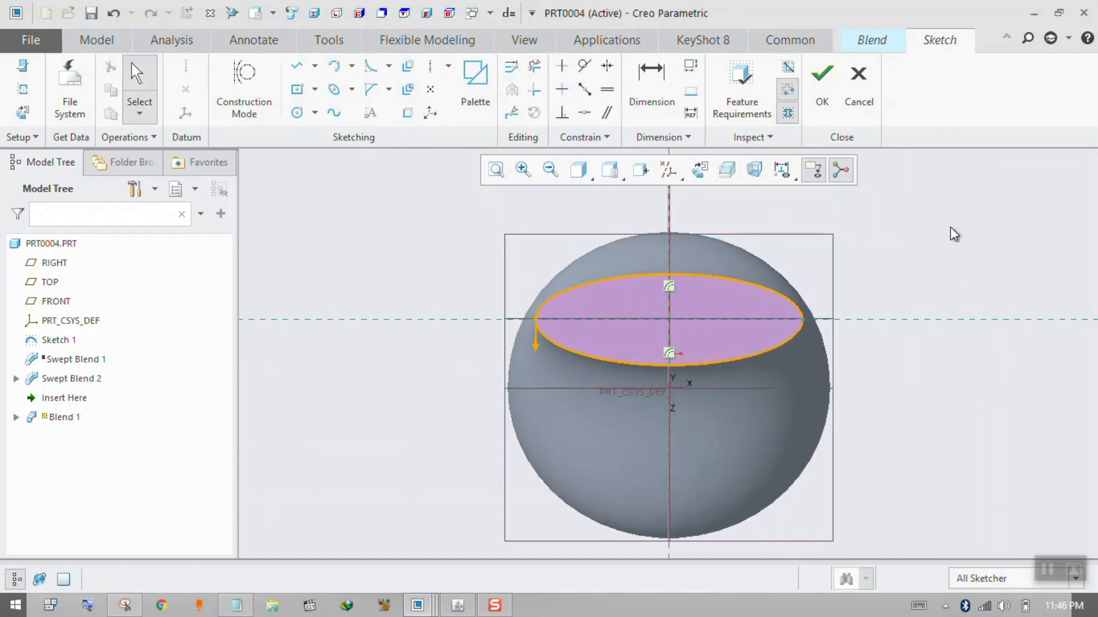
{"action": "left_click", "coordinate": [823, 83]}
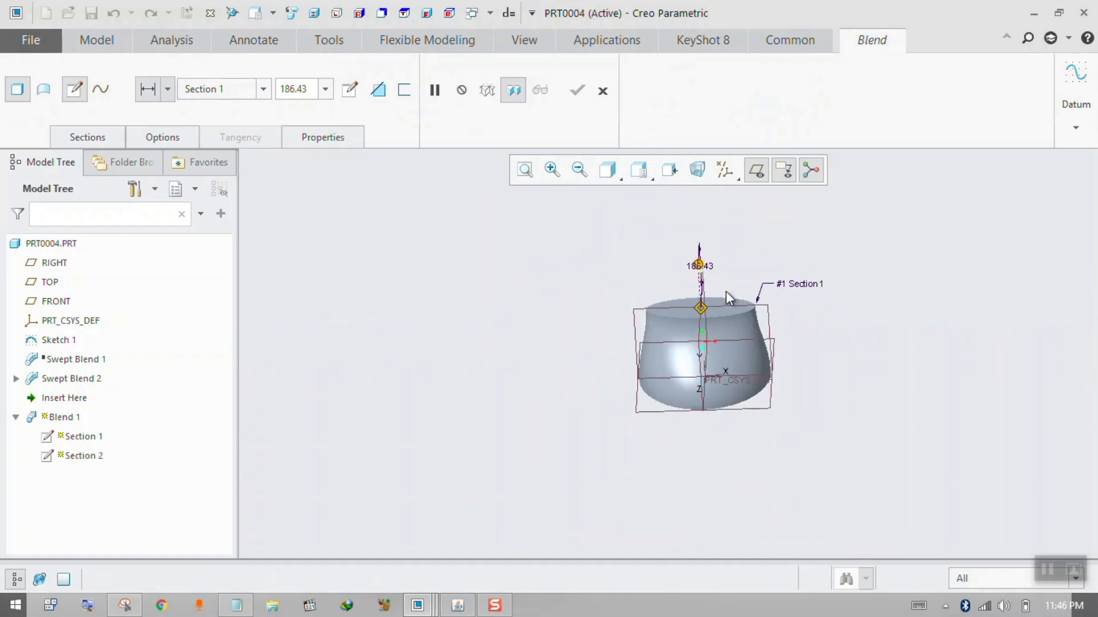
Adjust the offset of Section 2 from Section 1 to about 409 above the top face.
{"action": "left_click", "coordinate": [87, 138]}
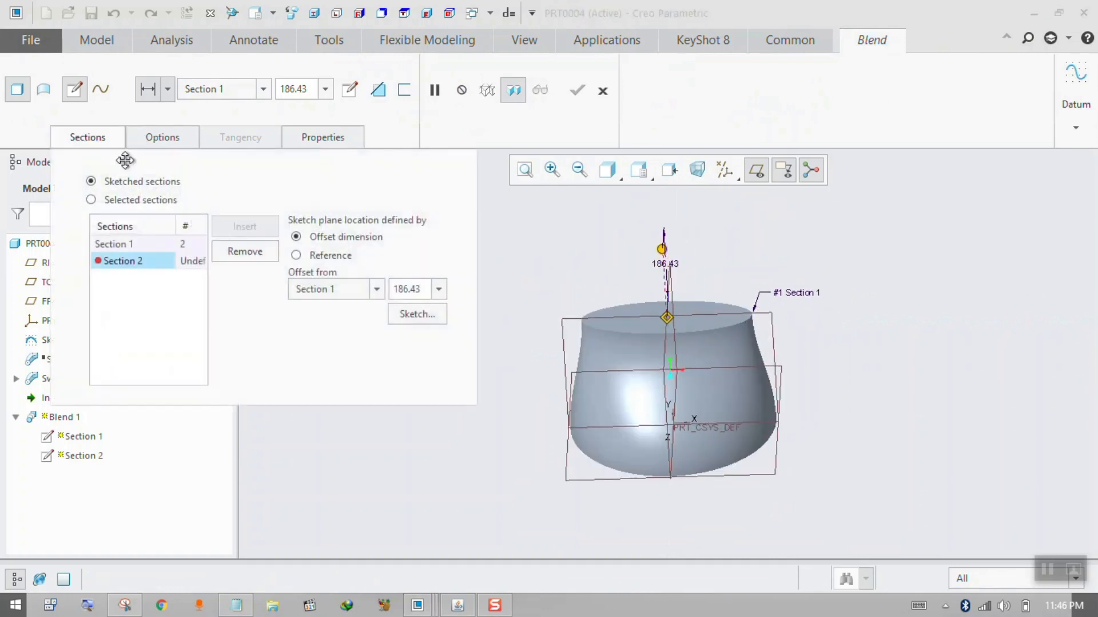
{"action": "key", "text": "ctrl"}
{"action": "mouse_move", "coordinate": [713, 512]}
{"action": "middle_mouse_down"}
{"action": "mouse_move", "coordinate": [733, 494]}
{"action": "mouse_move", "coordinate": [722, 508]}
{"action": "middle_mouse_up"}
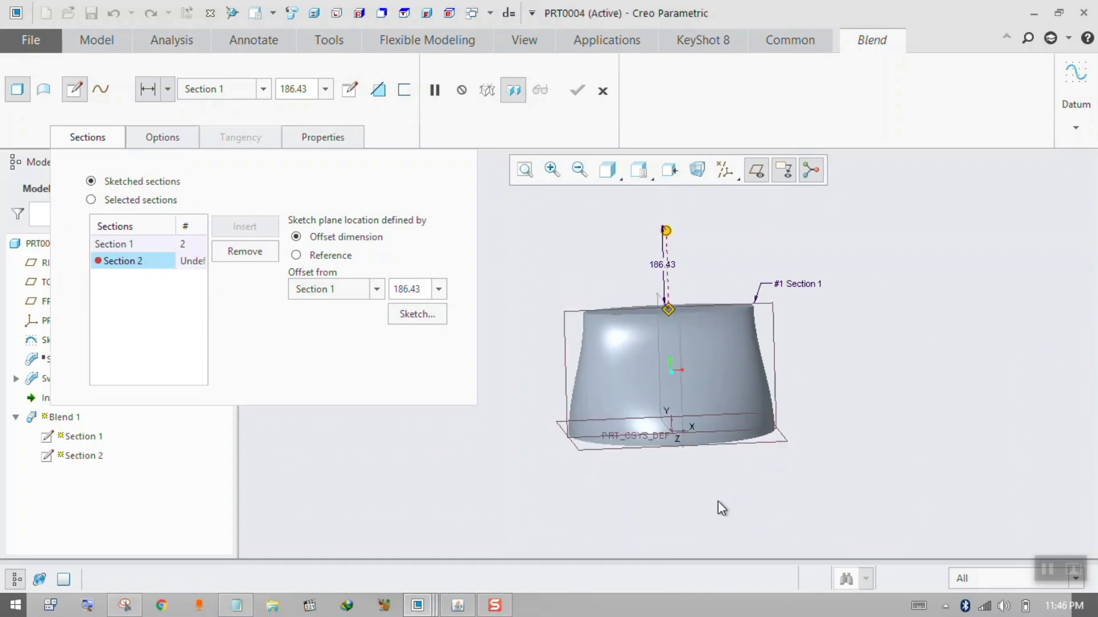
{"action": "scroll", "coordinate": [719, 502], "scroll_direction": "up", "scroll_amount": 3}
{"action": "middle_click_drag", "start_coordinate": [704, 351], "coordinate": [725, 361]}
{"action": "scroll", "coordinate": [705, 367], "scroll_direction": "down", "scroll_amount": 1}
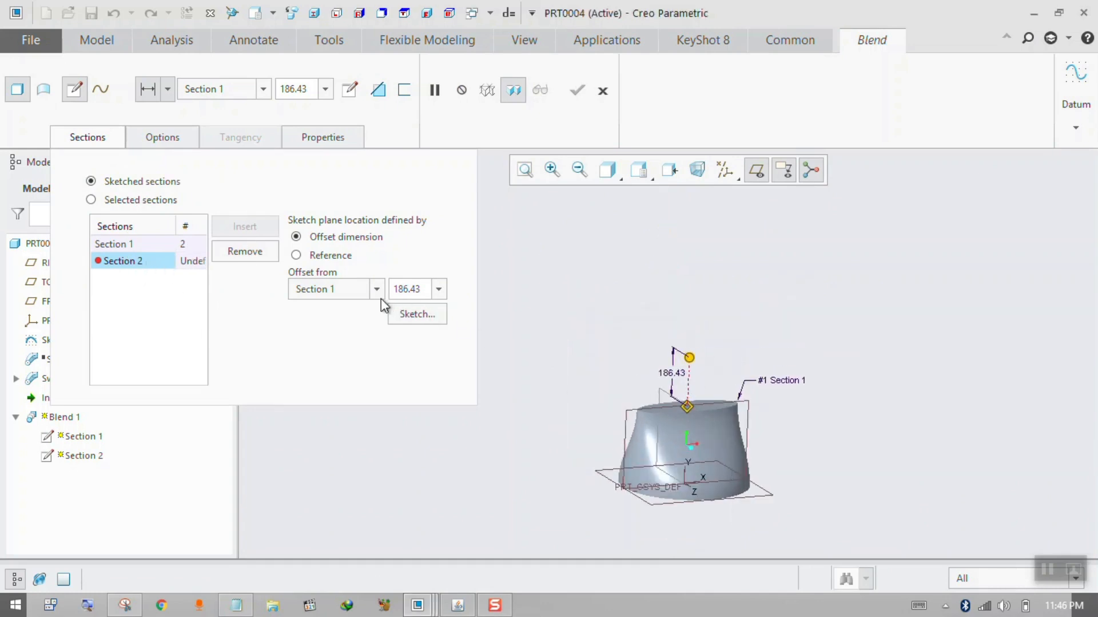
{"action": "double_click", "coordinate": [419, 284]}
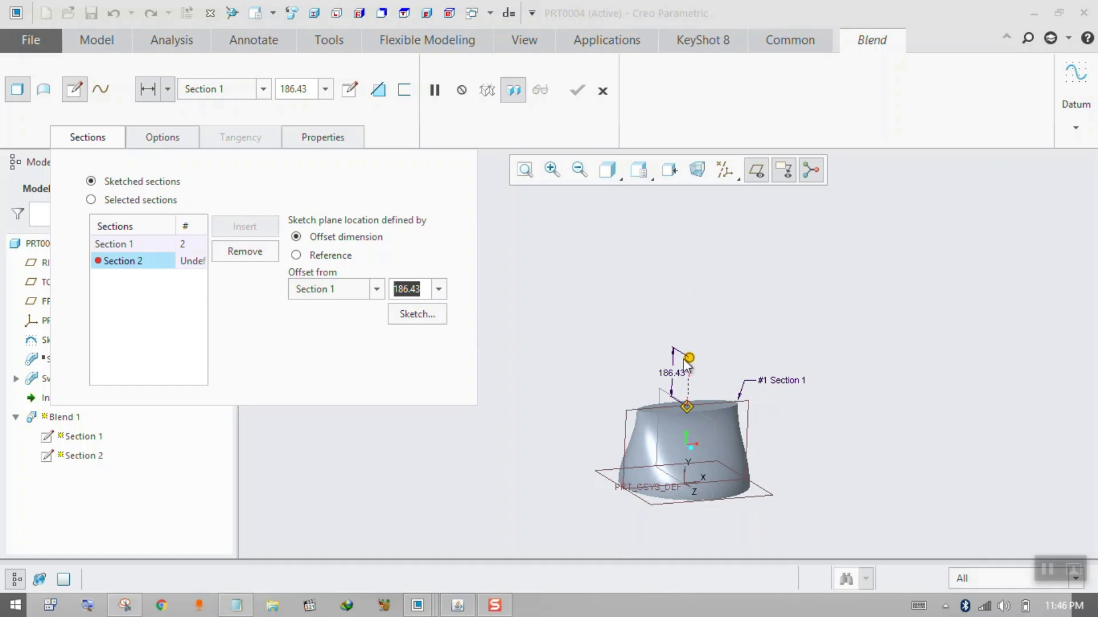
{"action": "left_click_drag", "start_coordinate": [690, 359], "coordinate": [693, 289]}
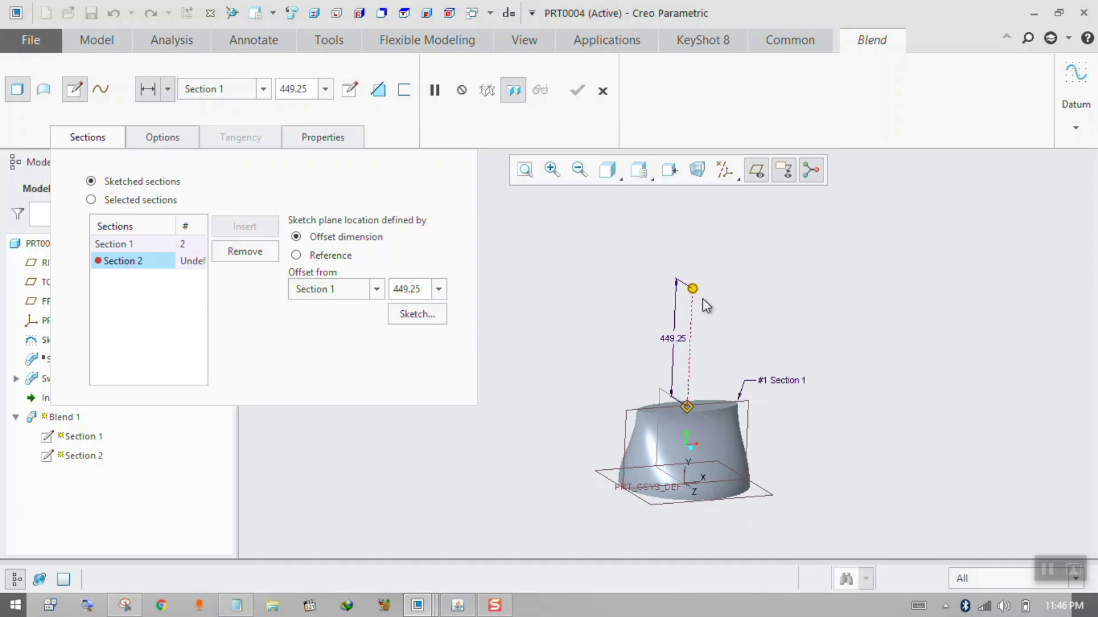
{"action": "mouse_move", "coordinate": [693, 288]}
{"action": "left_mouse_down"}
{"action": "mouse_move", "coordinate": [692, 238]}
{"action": "mouse_move", "coordinate": [692, 297]}
{"action": "left_mouse_up"}
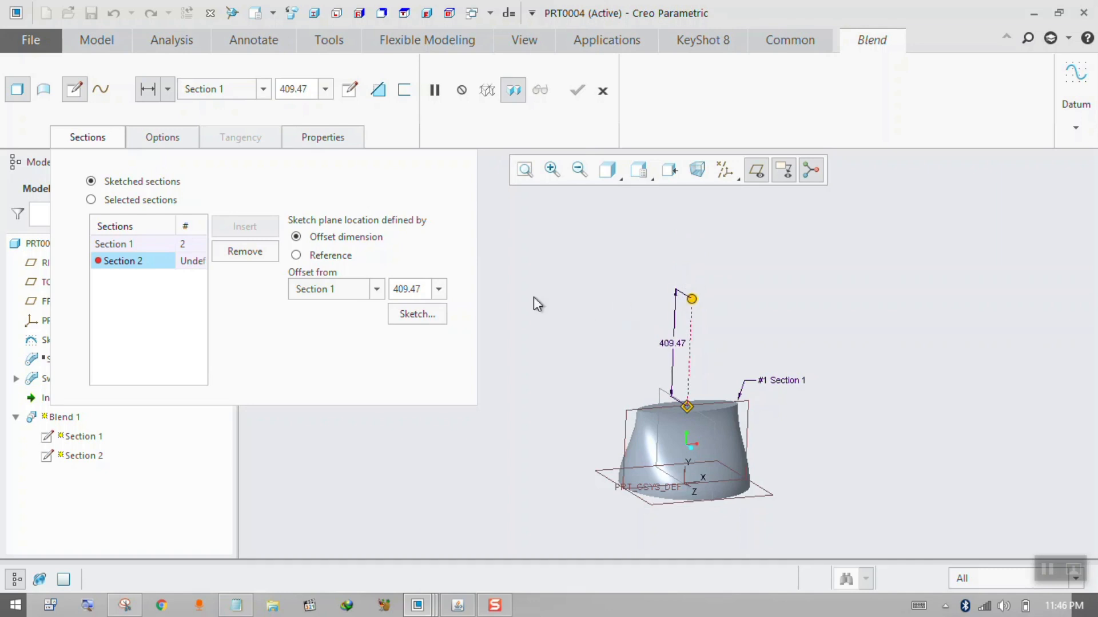
Sketch a circle about 367 in diameter centred on the origin as Section 2 and finish the sketch.
{"action": "left_click", "coordinate": [430, 318]}
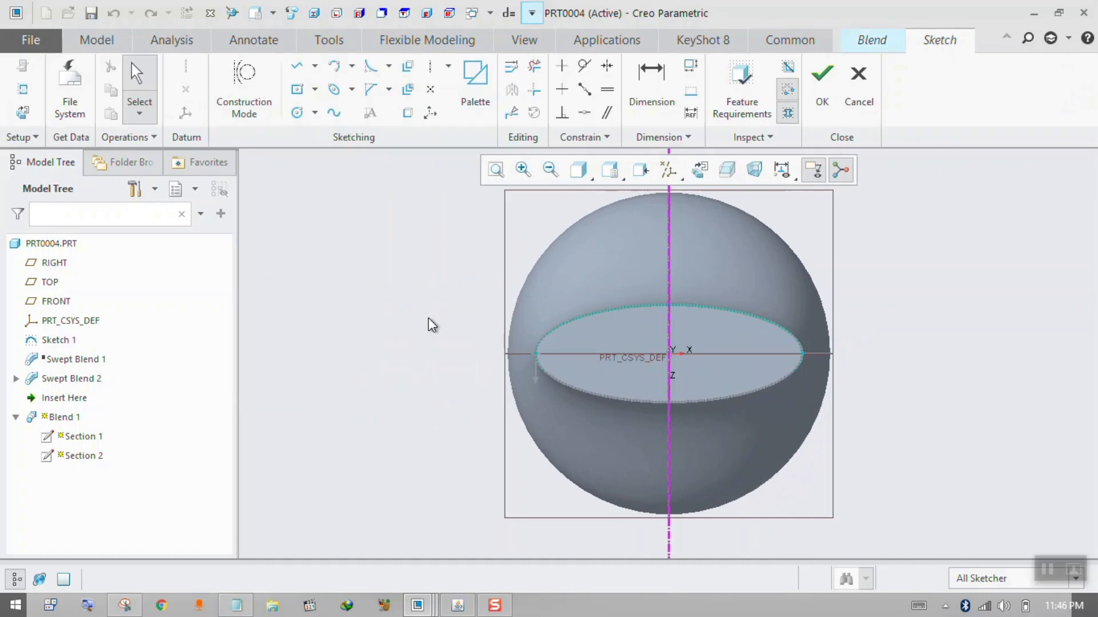
{"action": "left_click", "coordinate": [303, 117]}
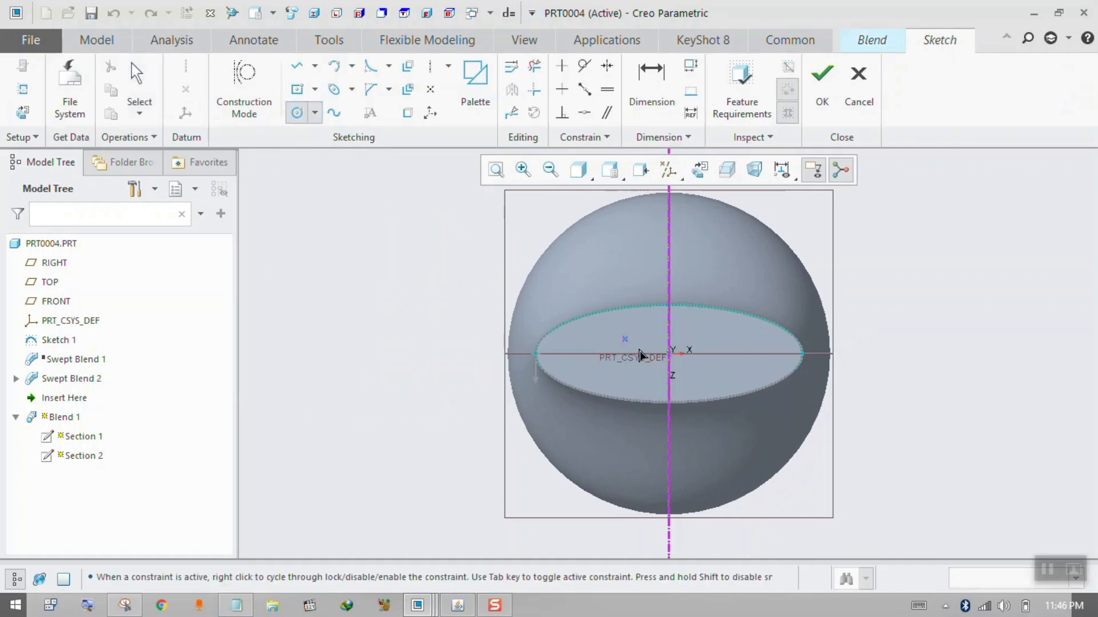
{"action": "left_click", "coordinate": [669, 353]}
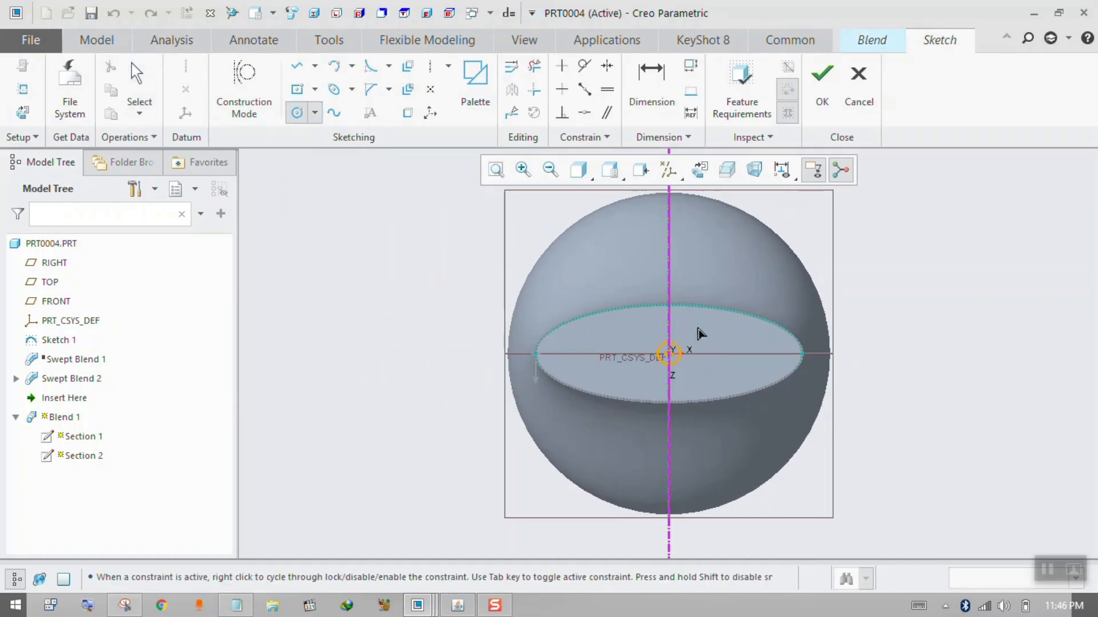
{"action": "left_click", "coordinate": [759, 263]}
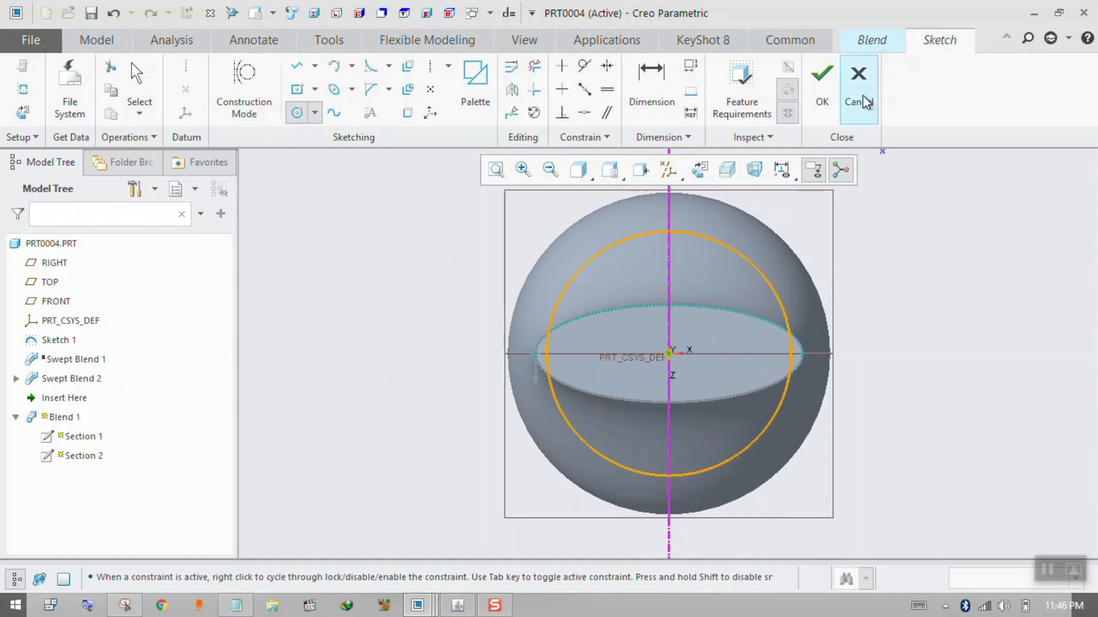
{"action": "left_click", "coordinate": [822, 94]}
{"action": "middle_click_drag", "start_coordinate": [750, 342], "coordinate": [670, 332]}
{"action": "scroll", "coordinate": [694, 409], "scroll_direction": "up", "scroll_amount": 3}
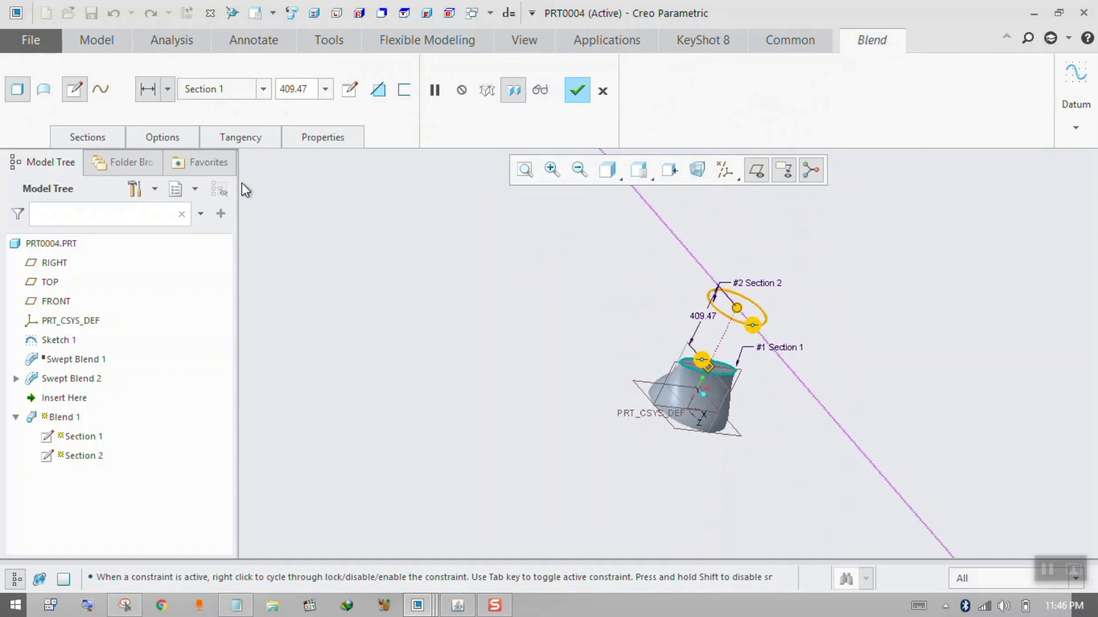
Insert Section 3 offset from Section 2 and sketch a small ellipse centred on the origin for it, wider along X.
{"action": "left_click", "coordinate": [103, 140]}
{"action": "left_click", "coordinate": [252, 223]}
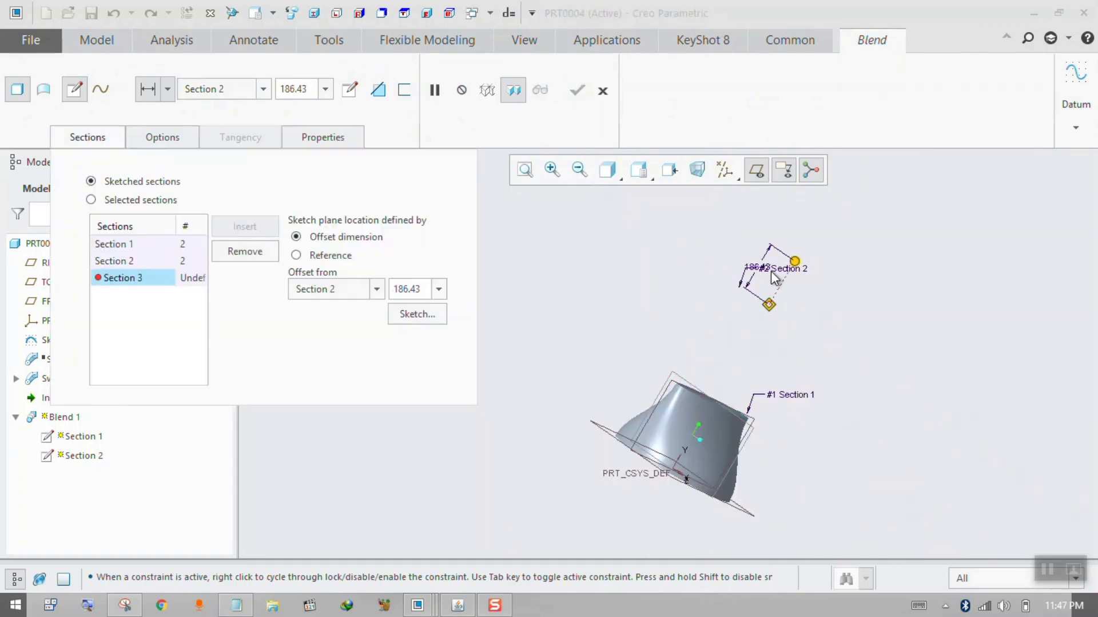
{"action": "left_click", "coordinate": [416, 313]}
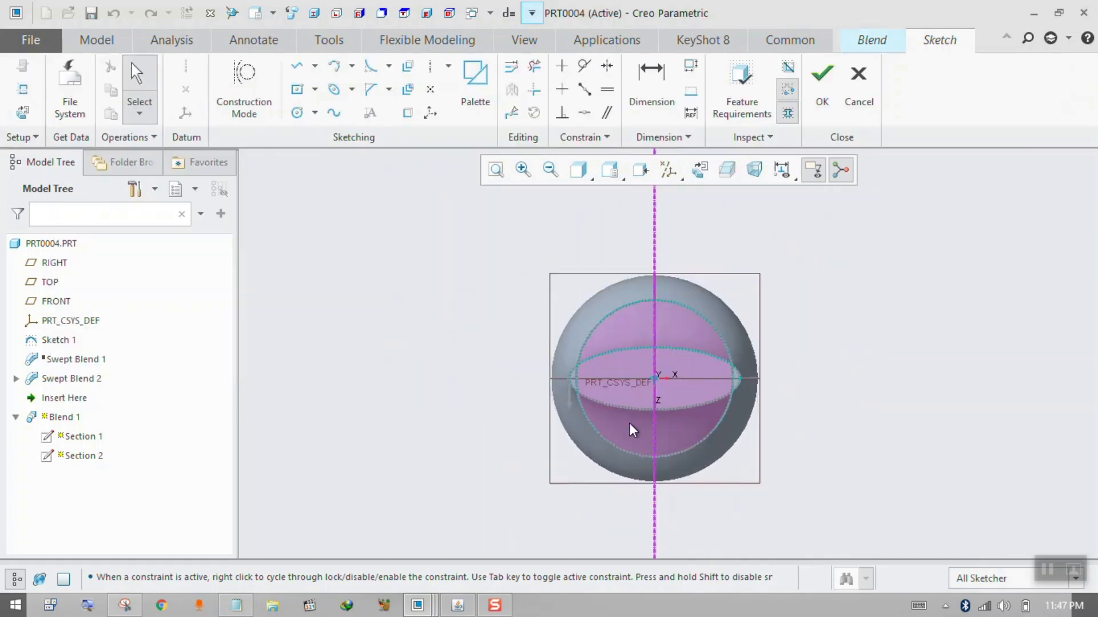
{"action": "left_click", "coordinate": [333, 89]}
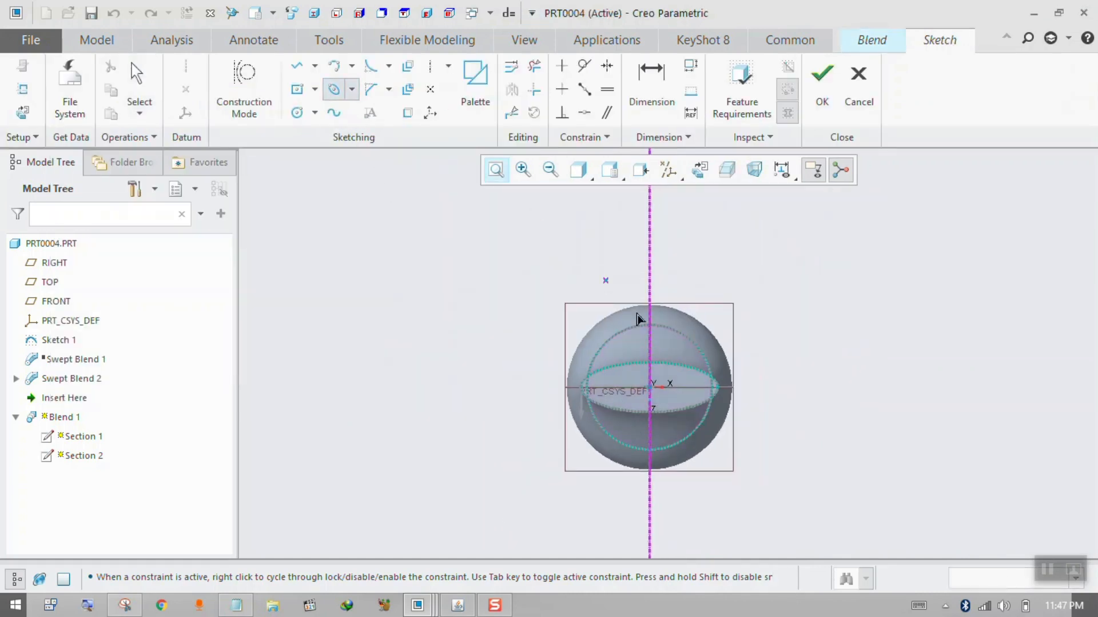
{"action": "left_click", "coordinate": [650, 386]}
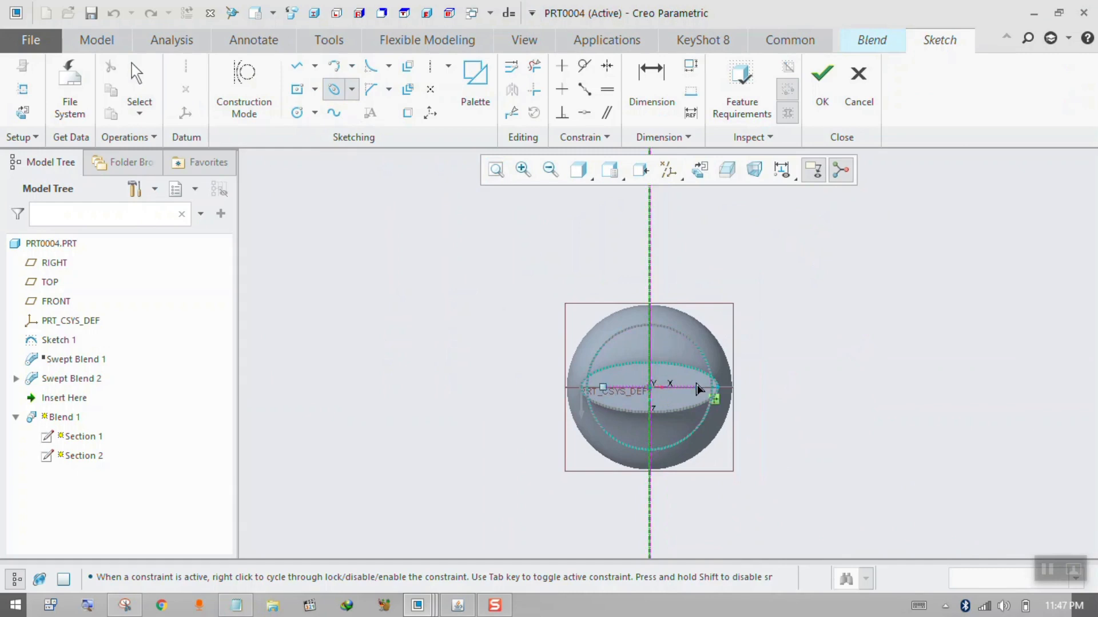
{"action": "left_click", "coordinate": [695, 387]}
{"action": "left_click", "coordinate": [714, 414]}
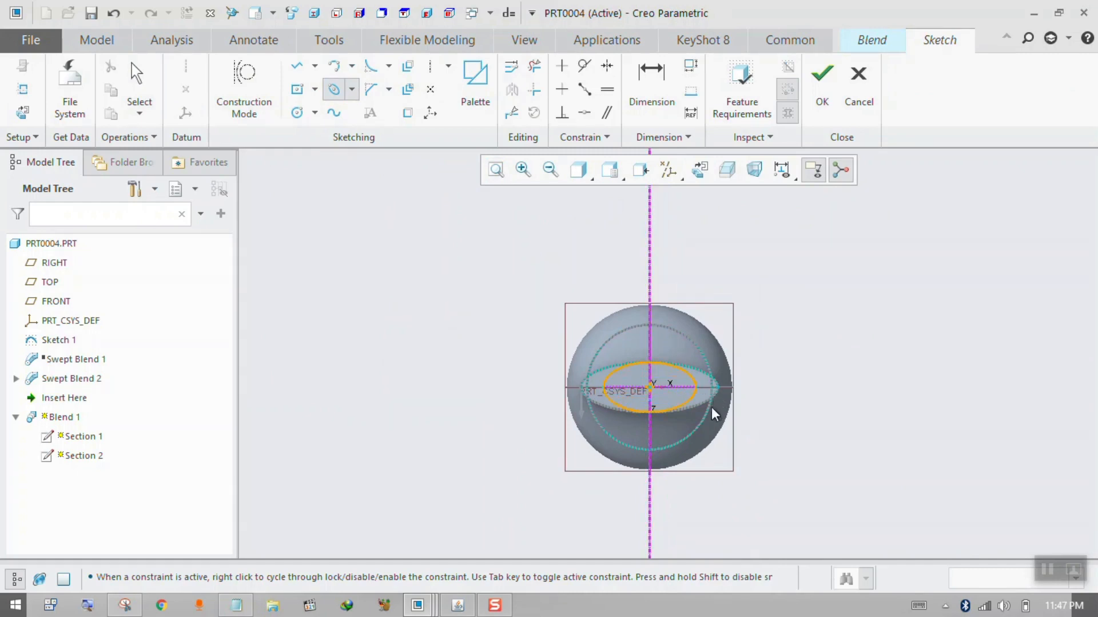
{"action": "left_click", "coordinate": [822, 74]}
Increase the offset of Section 3 from Section 2 to about 340 and inspect the blend preview.
{"action": "middle_click_drag", "start_coordinate": [724, 293], "coordinate": [794, 388]}
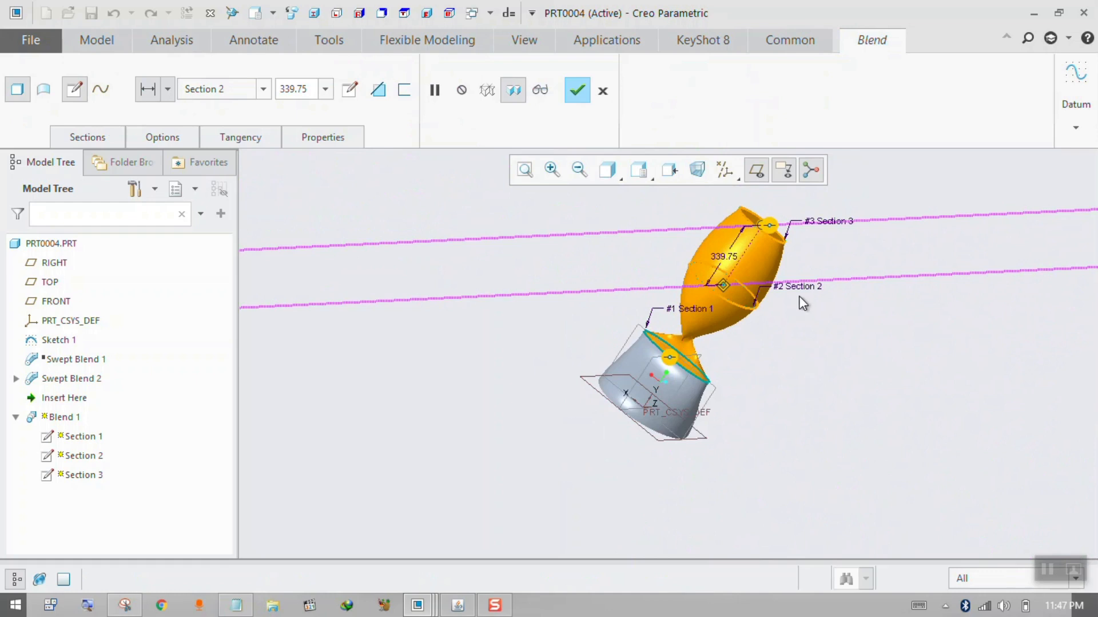
{"action": "scroll", "coordinate": [698, 346], "scroll_direction": "down", "scroll_amount": 4}
{"action": "middle_click_drag", "start_coordinate": [690, 370], "coordinate": [680, 408]}
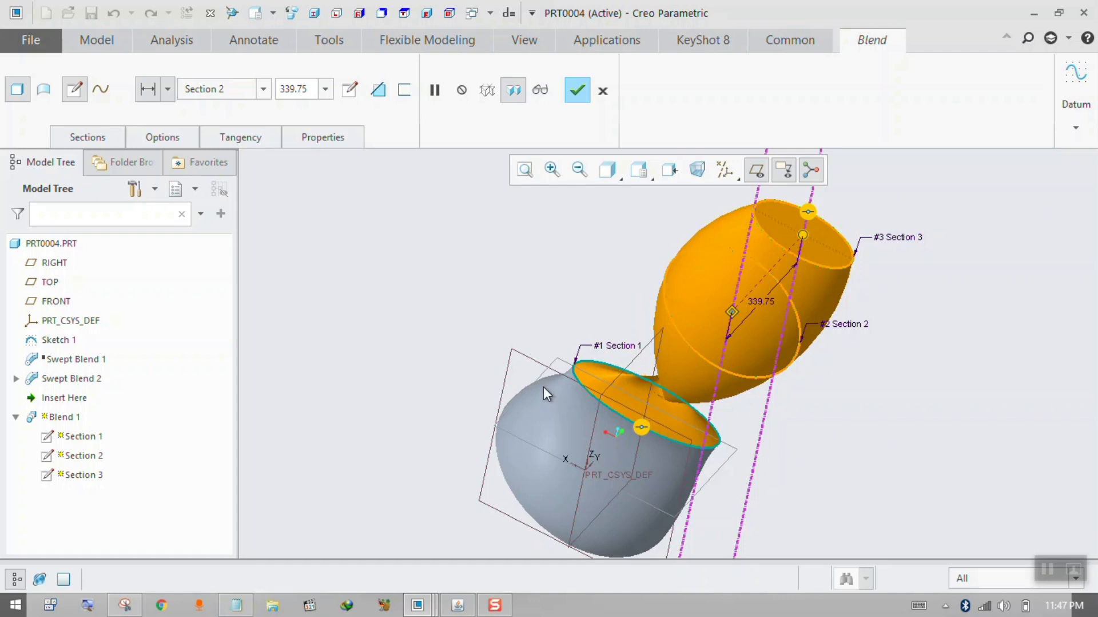
Open Section 1's sketch to examine where its projected ellipse is divided, then return to the blend.
{"action": "left_click", "coordinate": [113, 136]}
{"action": "left_click", "coordinate": [138, 245]}
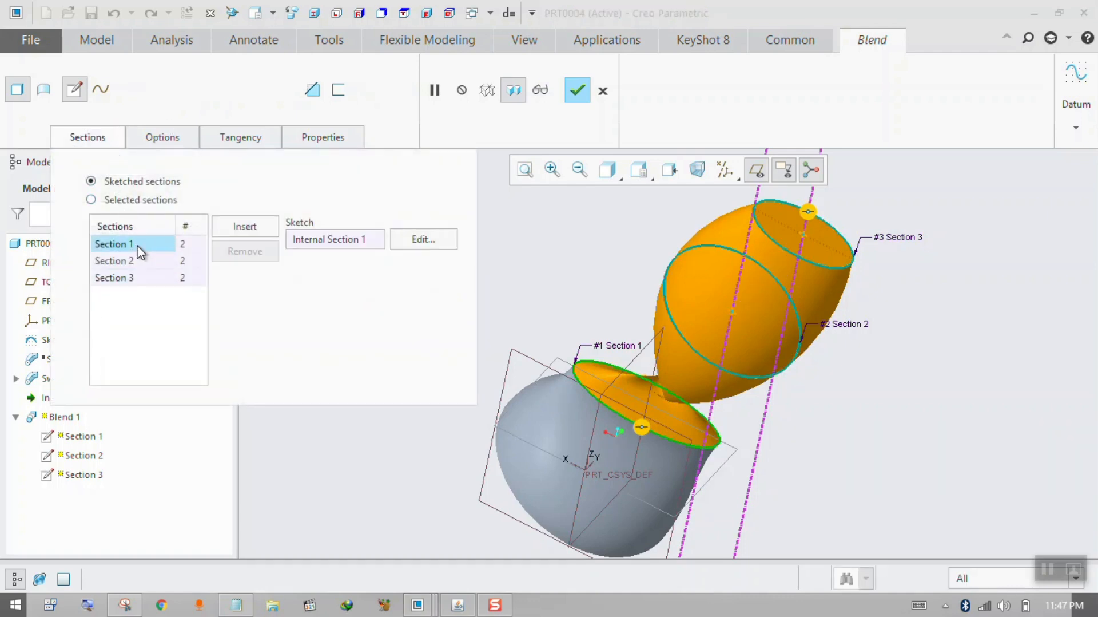
{"action": "left_click", "coordinate": [419, 245]}
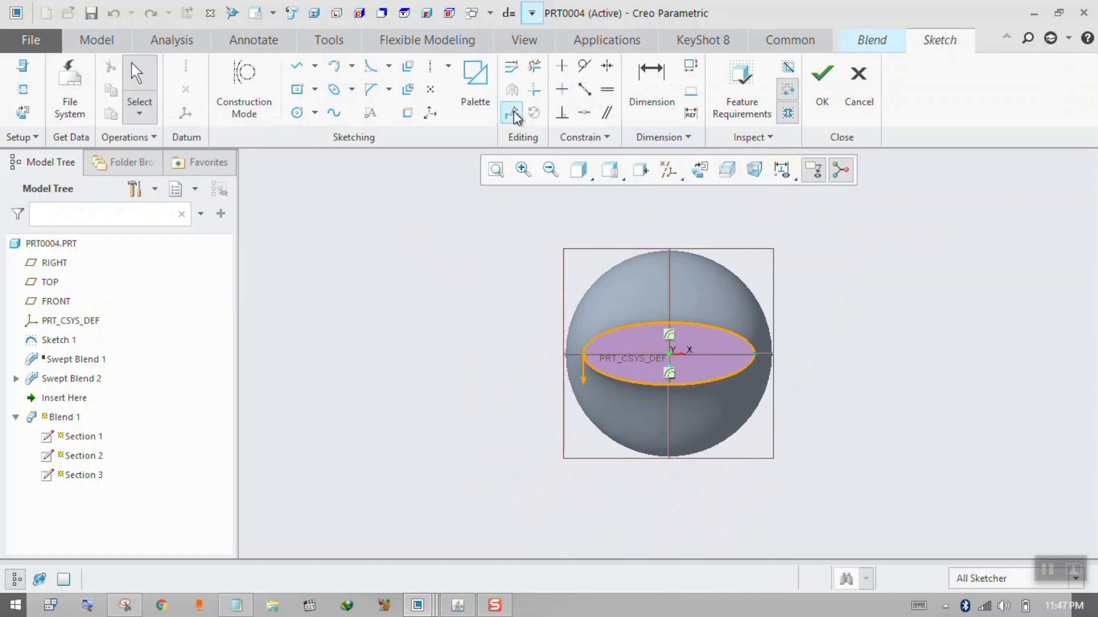
{"action": "left_click", "coordinate": [513, 114]}
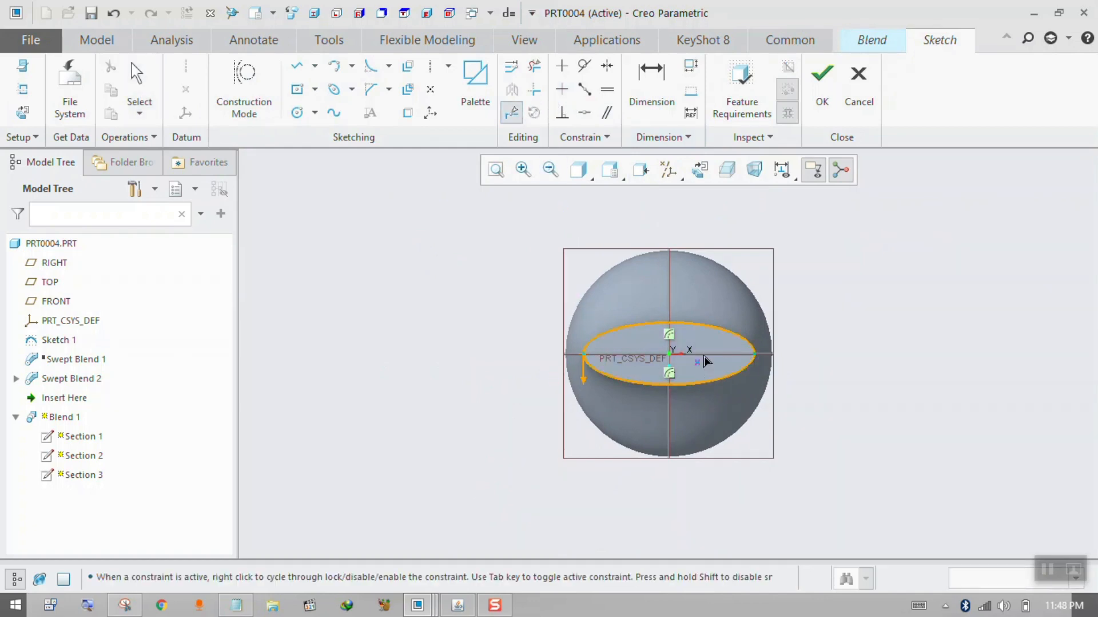
{"action": "middle_click", "coordinate": [704, 356]}
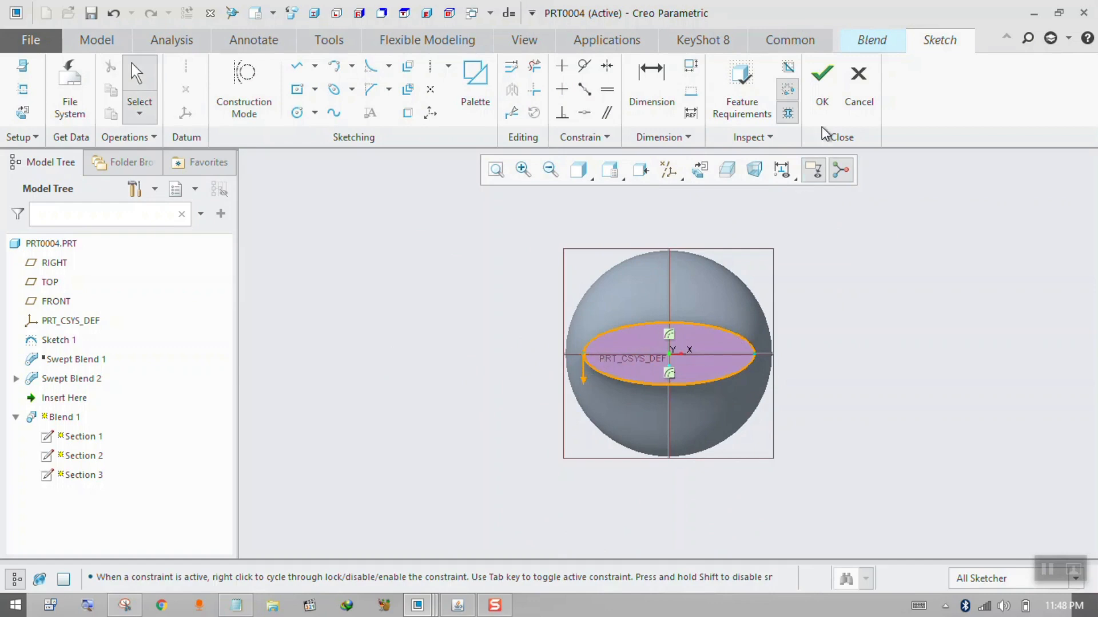
{"action": "left_click", "coordinate": [822, 86]}
{"action": "mouse_move", "coordinate": [569, 337]}
{"action": "middle_mouse_down"}
{"action": "mouse_move", "coordinate": [597, 330]}
{"action": "mouse_move", "coordinate": [637, 345]}
{"action": "middle_mouse_up"}
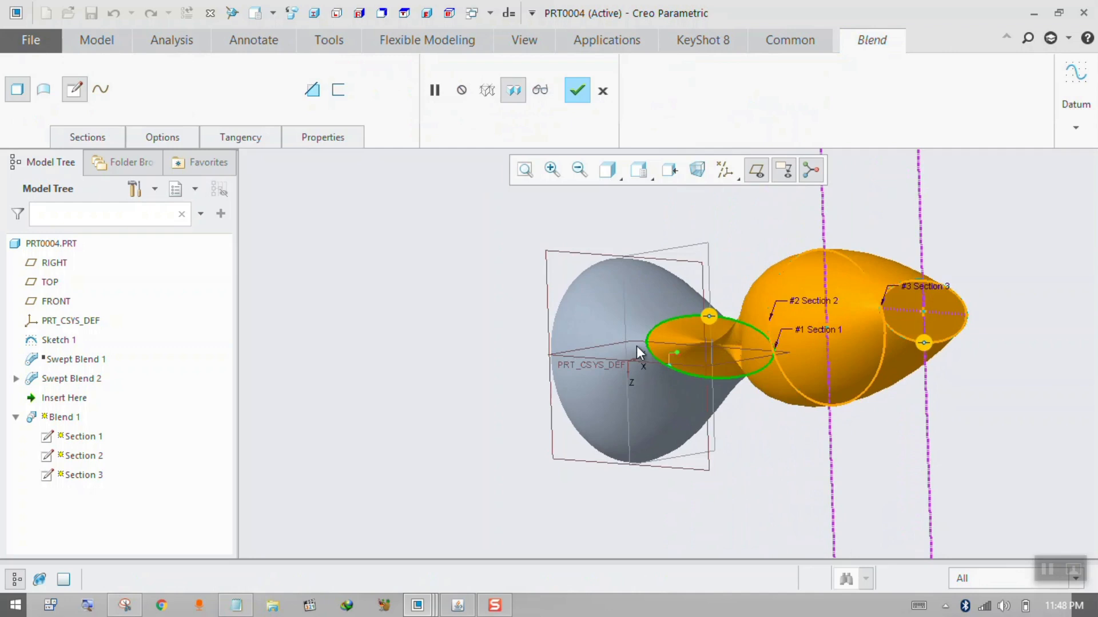
Open Section 2's sketch and divide its circle at both crossings with the horizontal X axis.
{"action": "left_click", "coordinate": [103, 138]}
{"action": "left_click", "coordinate": [135, 259]}
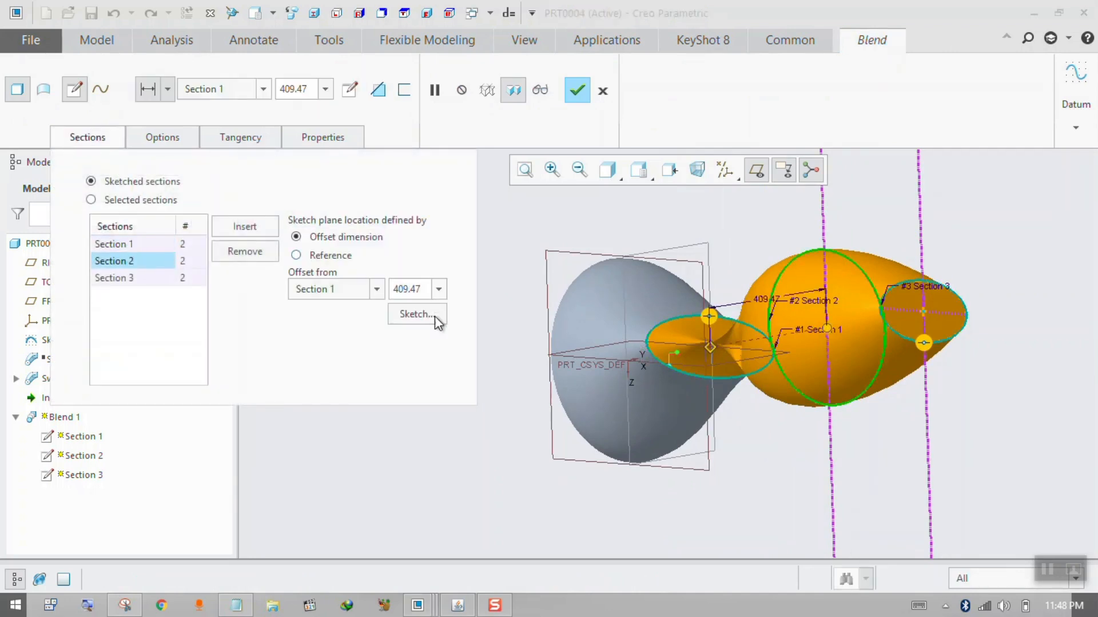
{"action": "left_click", "coordinate": [436, 320]}
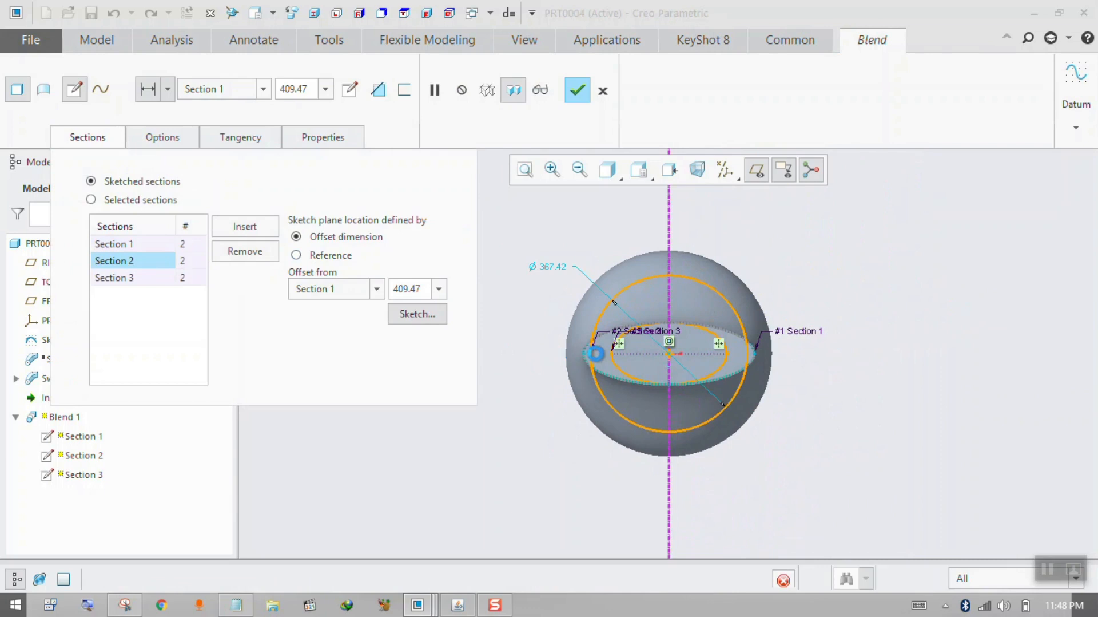
{"action": "left_click", "coordinate": [515, 113]}
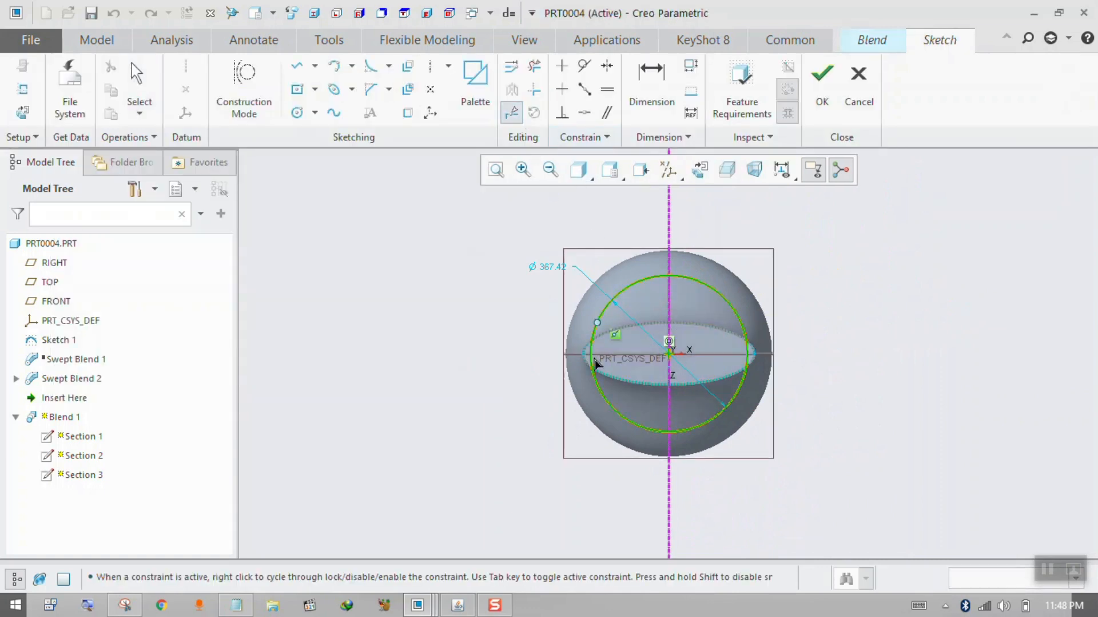
{"action": "left_click", "coordinate": [595, 360]}
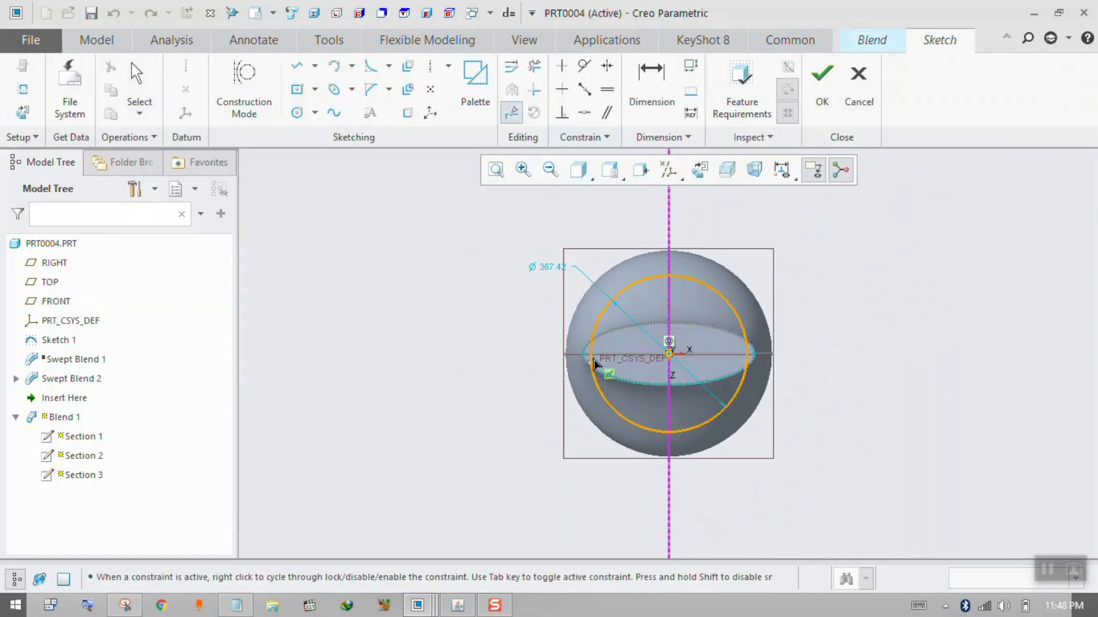
{"action": "left_click", "coordinate": [748, 354]}
{"action": "middle_click", "coordinate": [821, 327]}
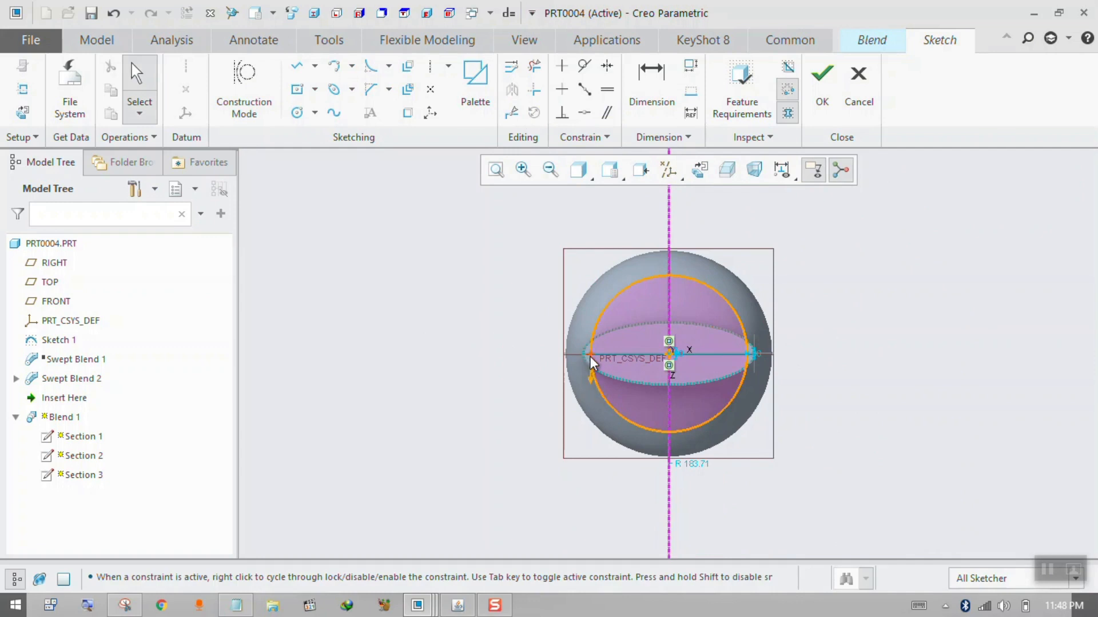
Reverse the start point direction at the circle's division point on the negative X side and finish the Section 2 sketch.
{"action": "left_click", "coordinate": [592, 362]}
{"action": "right_click", "coordinate": [592, 361]}
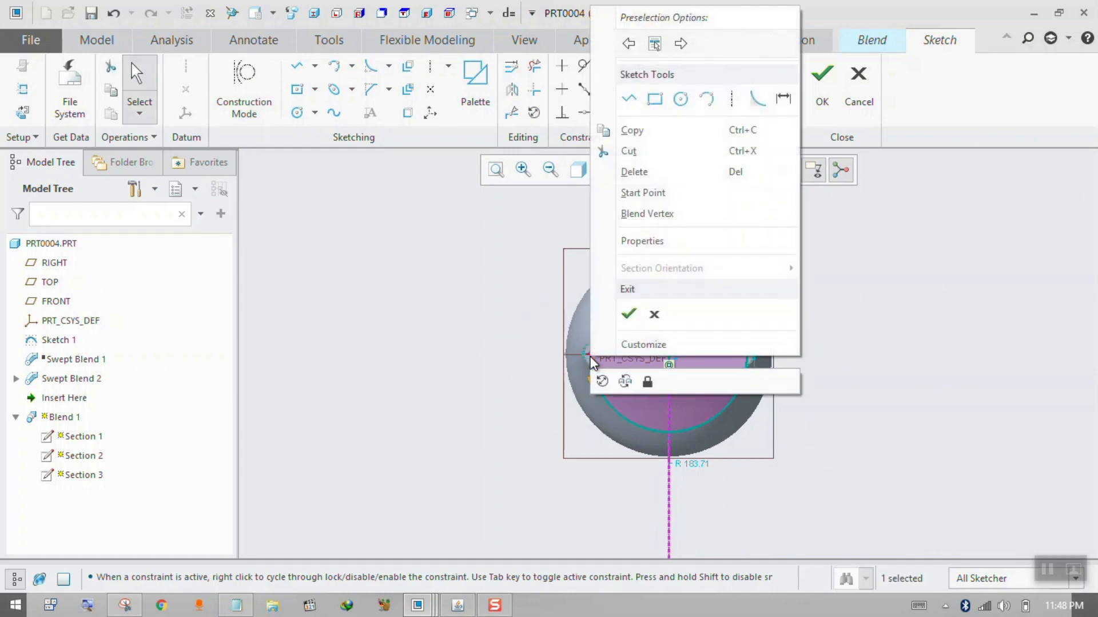
{"action": "left_click", "coordinate": [643, 192]}
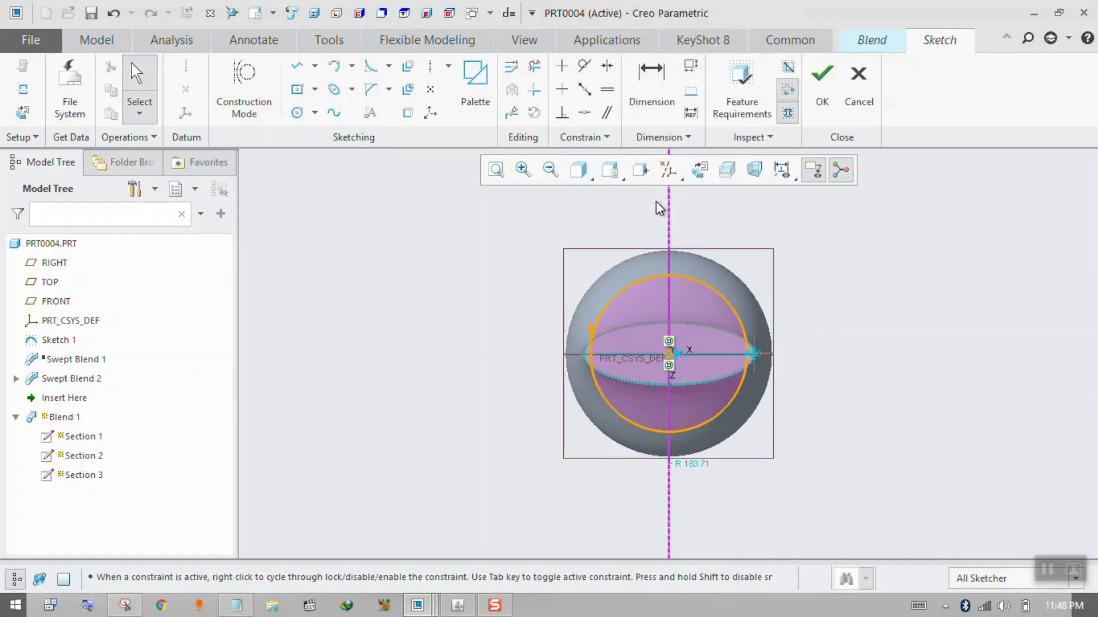
{"action": "left_click", "coordinate": [808, 106]}
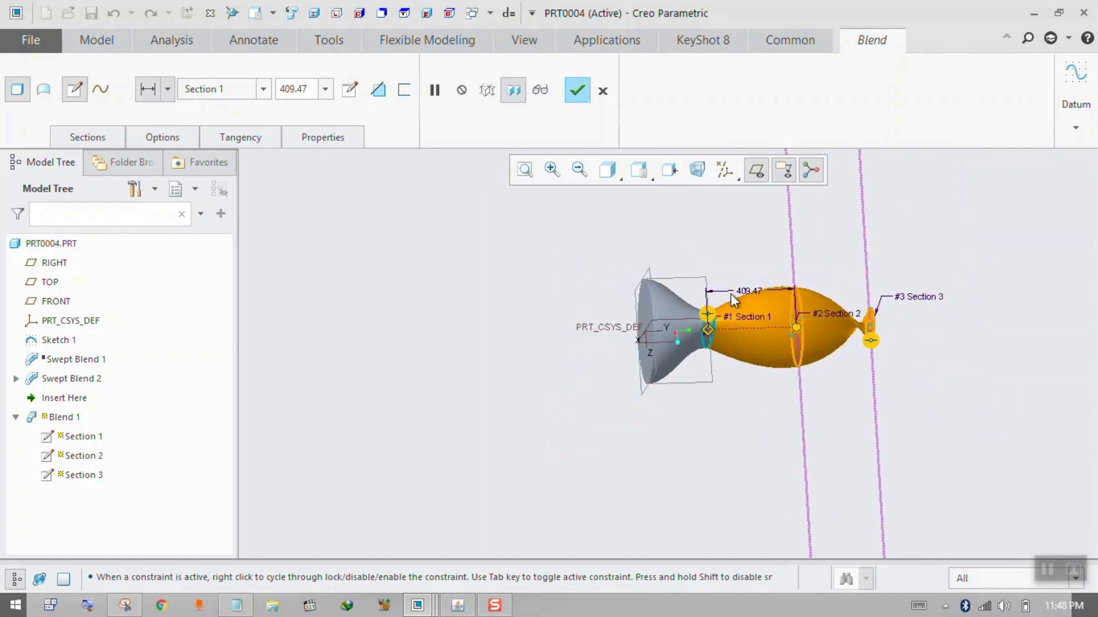
Edit Section 3's sketch, divide its ellipse at both crossings with the X axis, and finish the sketch.
{"action": "left_click", "coordinate": [106, 137]}
{"action": "left_click", "coordinate": [140, 278]}
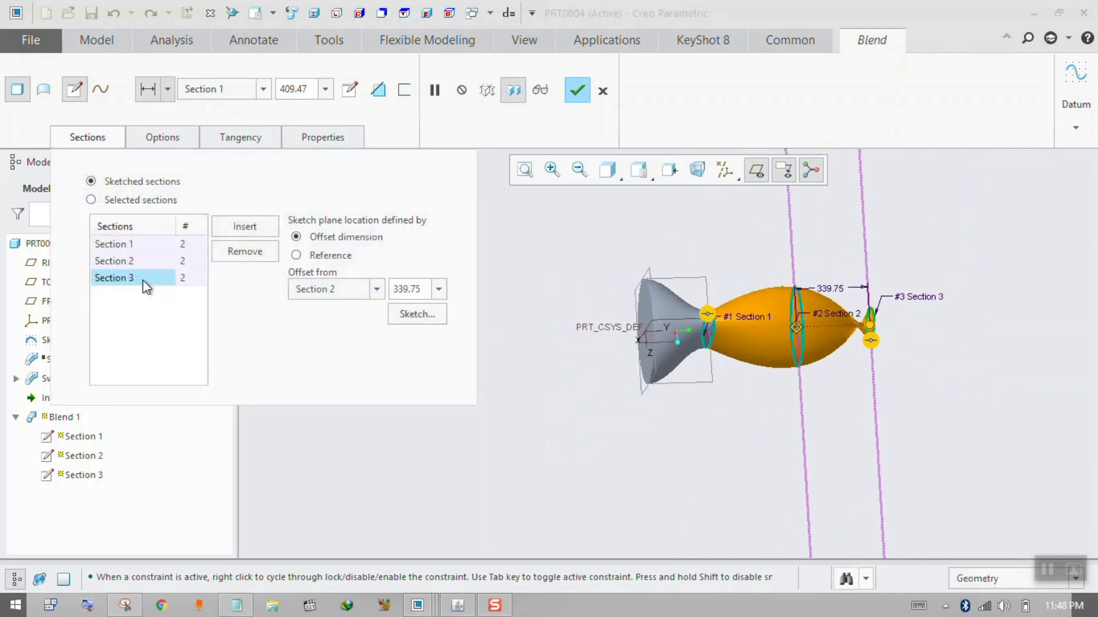
{"action": "left_click", "coordinate": [417, 314]}
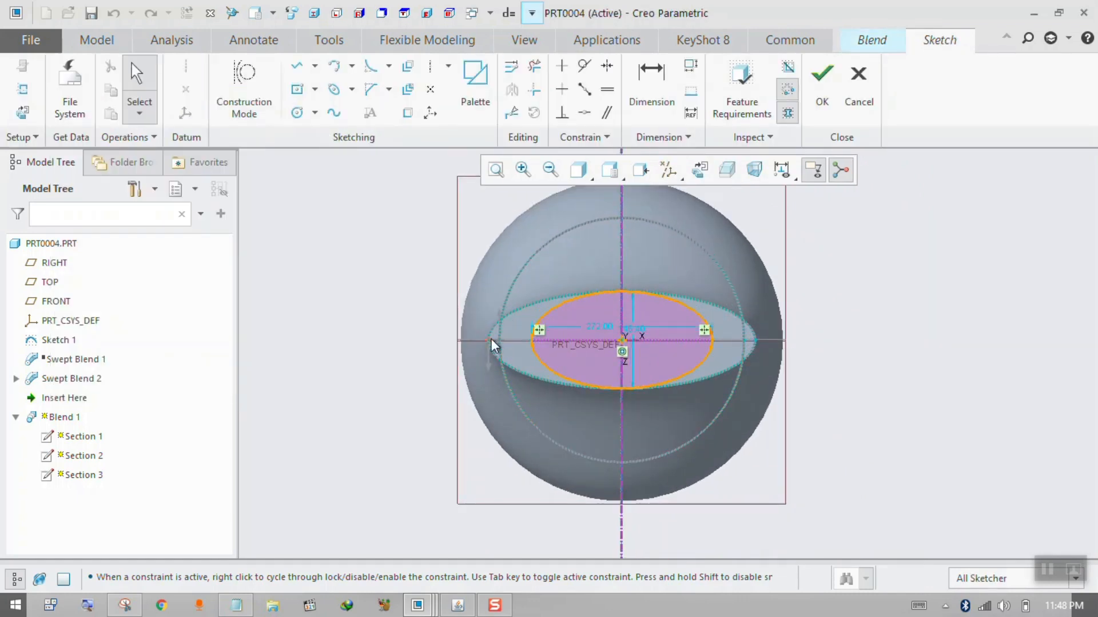
{"action": "scroll", "coordinate": [500, 327], "scroll_direction": "up", "scroll_amount": 2}
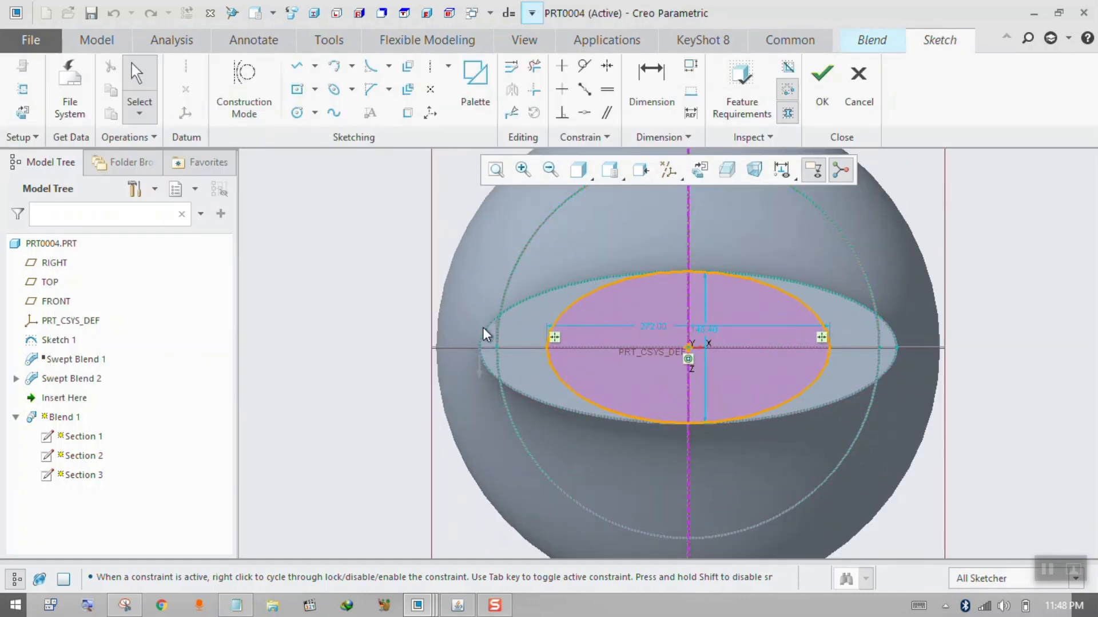
{"action": "scroll", "coordinate": [492, 333], "scroll_direction": "down", "scroll_amount": 2}
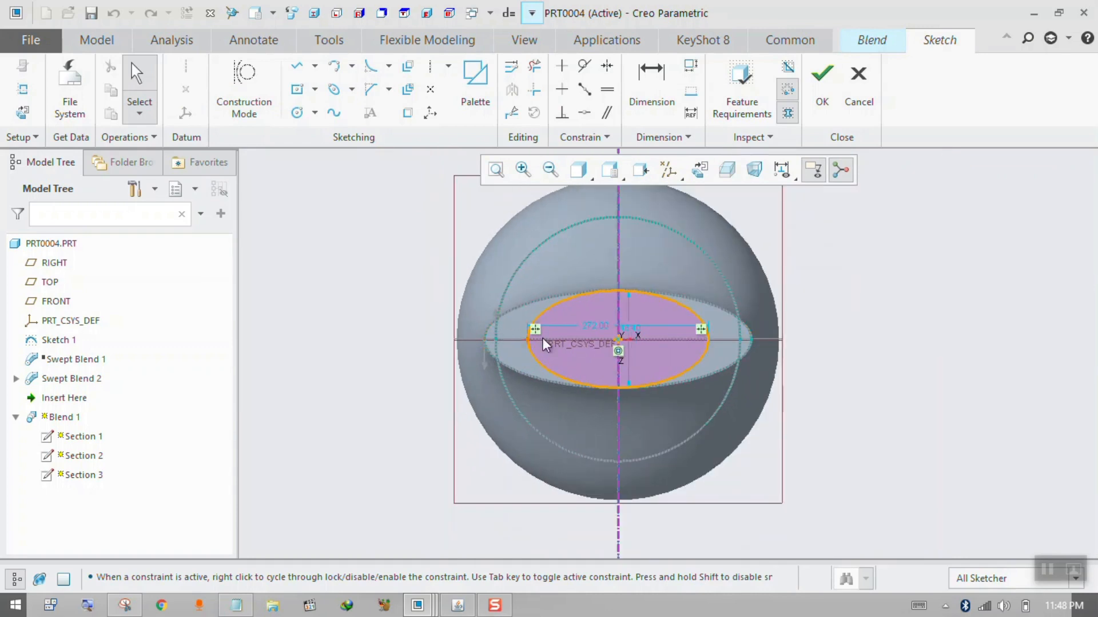
{"action": "left_click", "coordinate": [511, 112]}
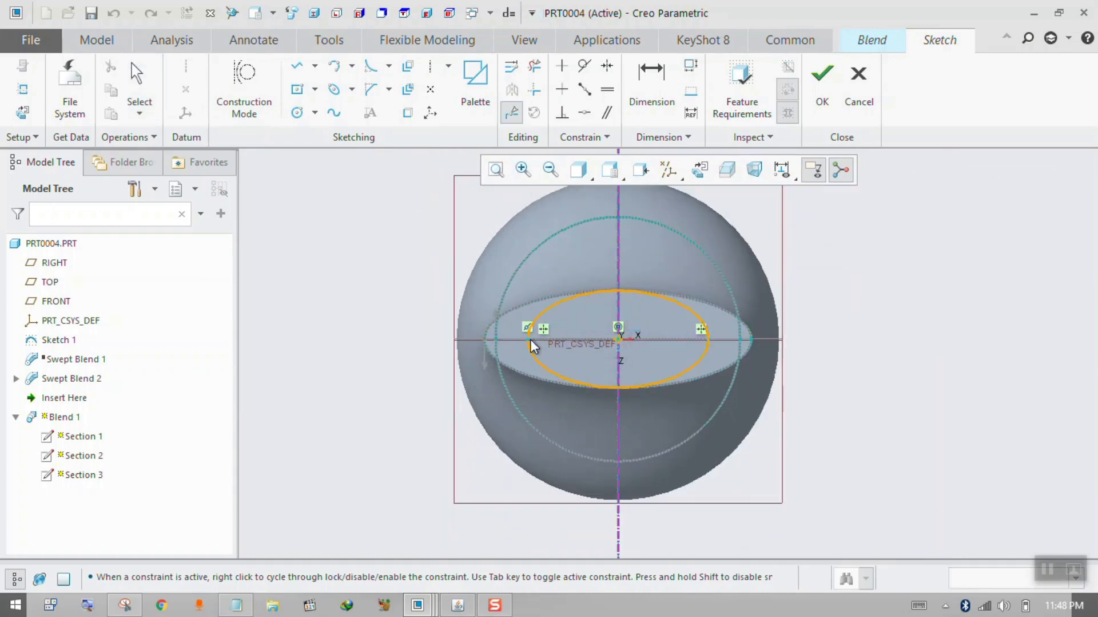
{"action": "left_click", "coordinate": [710, 340]}
{"action": "middle_click", "coordinate": [710, 344]}
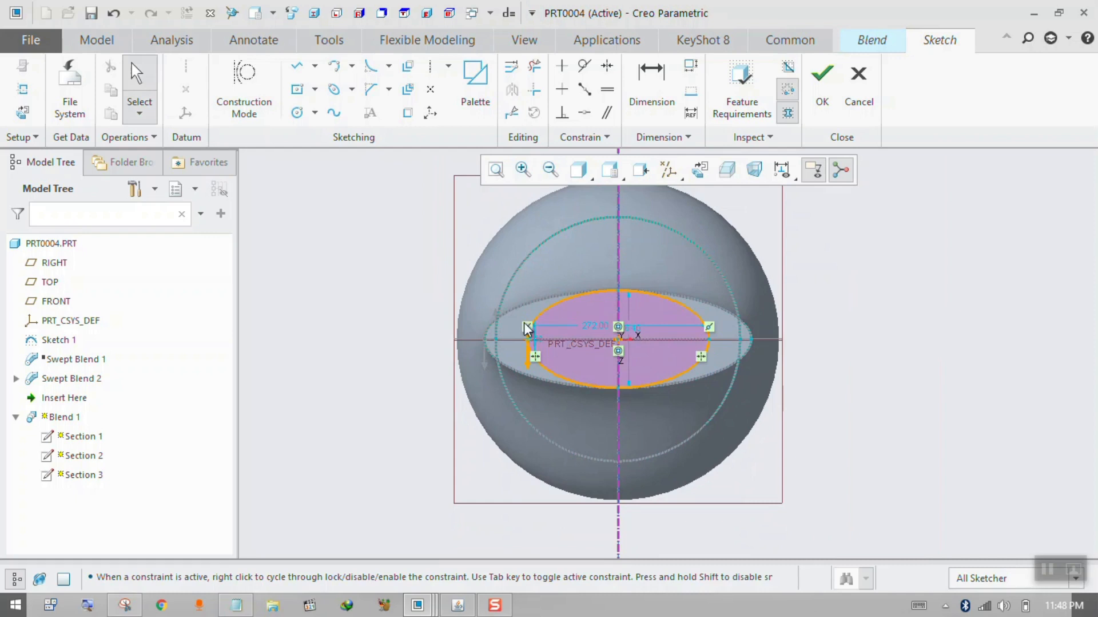
{"action": "left_click", "coordinate": [822, 77]}
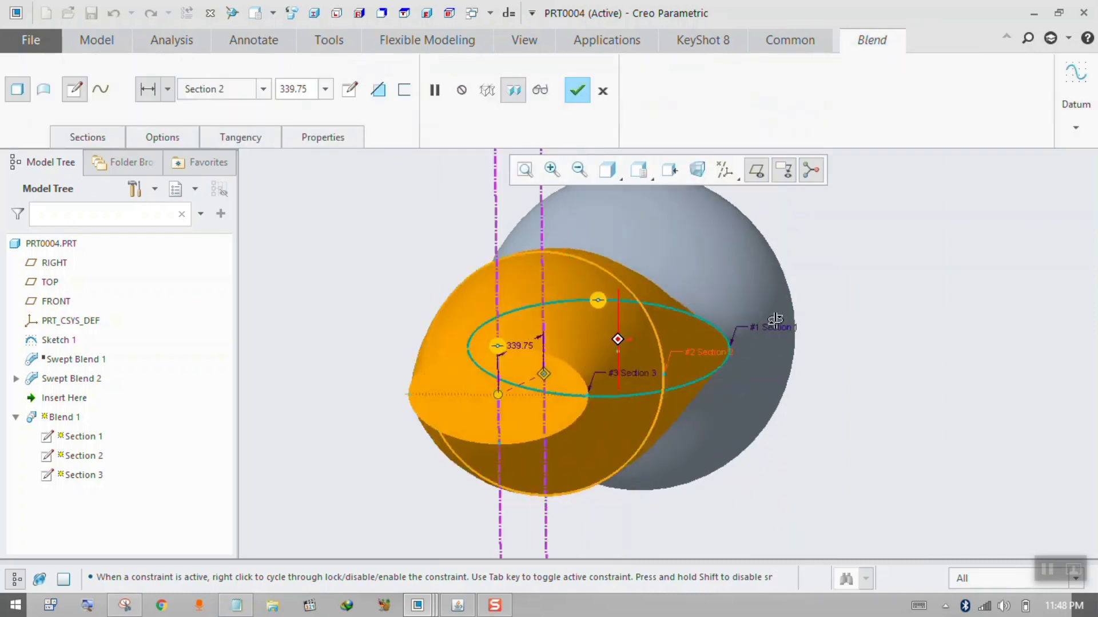
Set the blend's tangency condition to Normal for both the start section and the end section.
{"action": "scroll", "coordinate": [736, 323], "scroll_direction": "up", "scroll_amount": 5}
{"action": "middle_click_drag", "start_coordinate": [754, 324], "coordinate": [645, 361]}
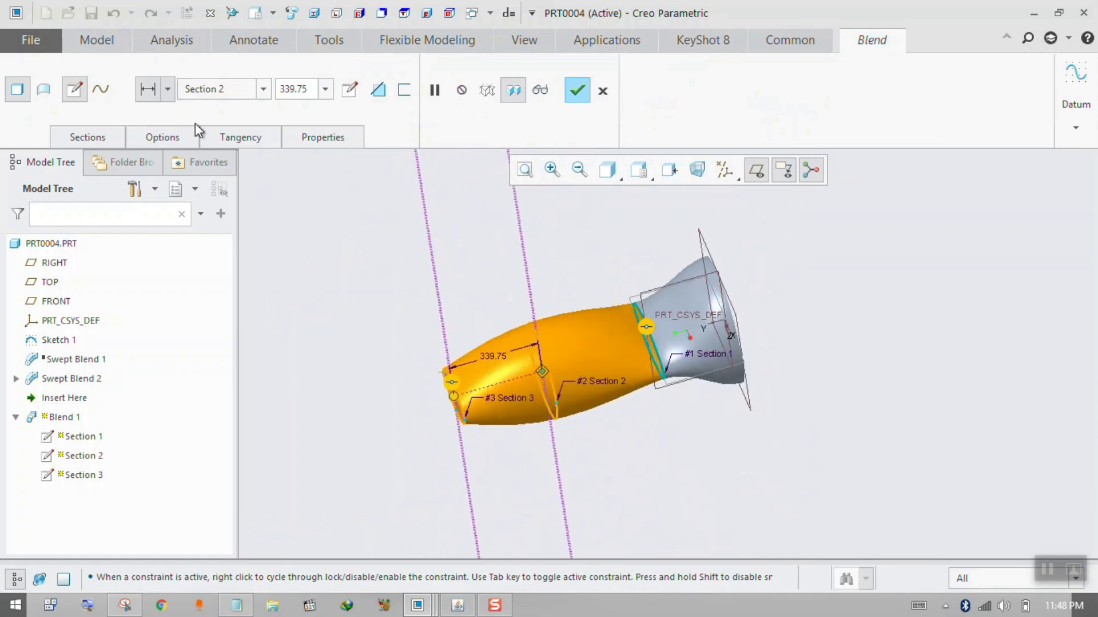
{"action": "left_click", "coordinate": [214, 137]}
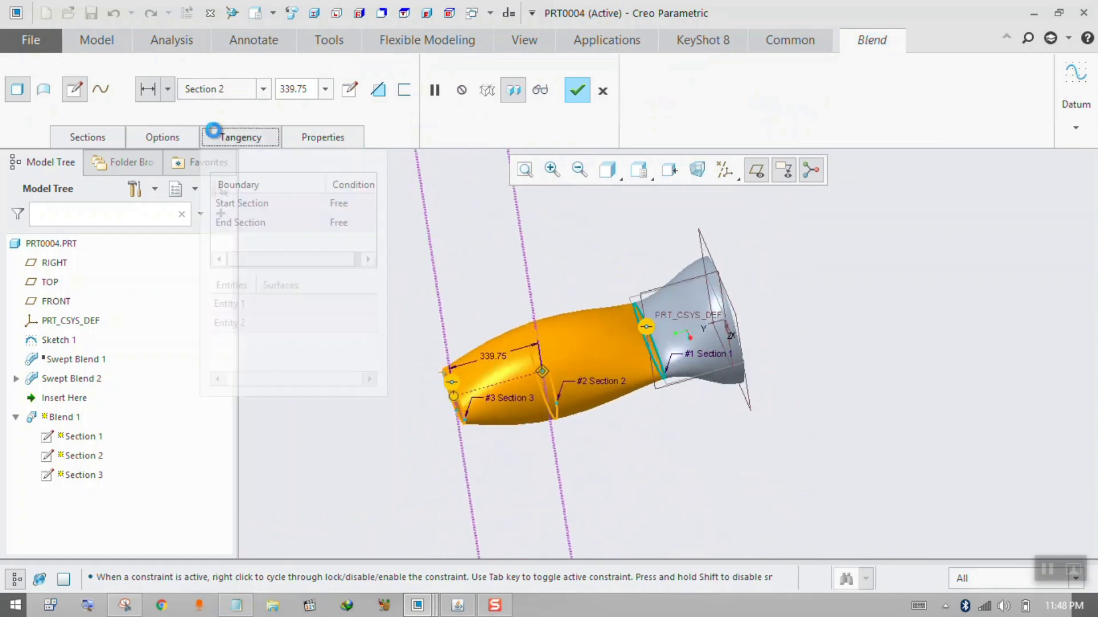
{"action": "left_click", "coordinate": [355, 205]}
{"action": "left_click", "coordinate": [370, 205]}
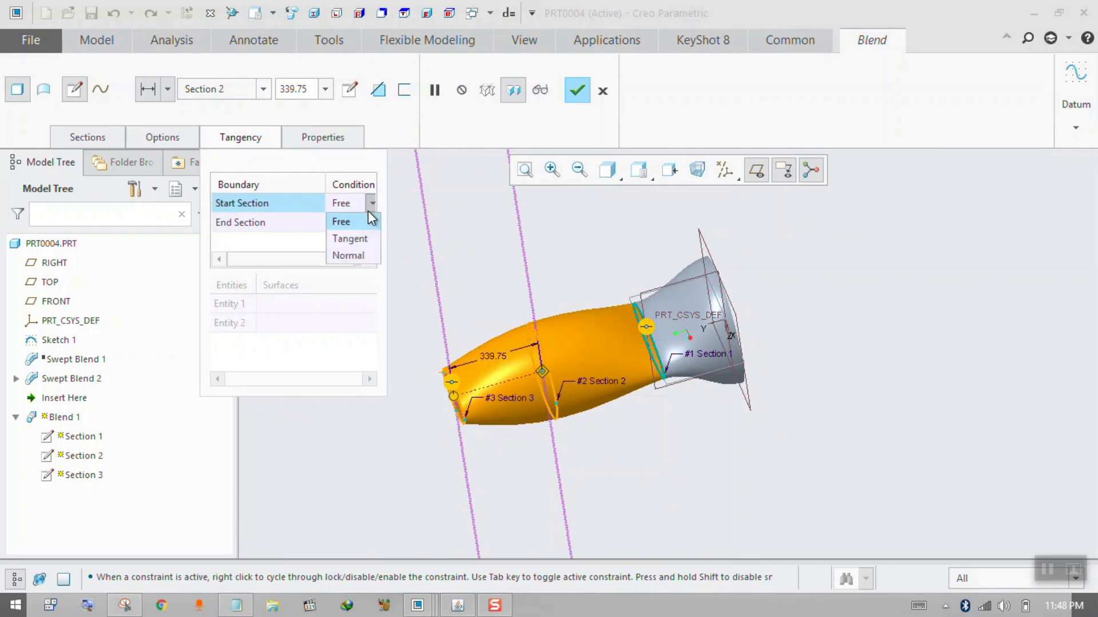
{"action": "left_click", "coordinate": [358, 253]}
{"action": "middle_click_drag", "start_coordinate": [458, 316], "coordinate": [641, 302]}
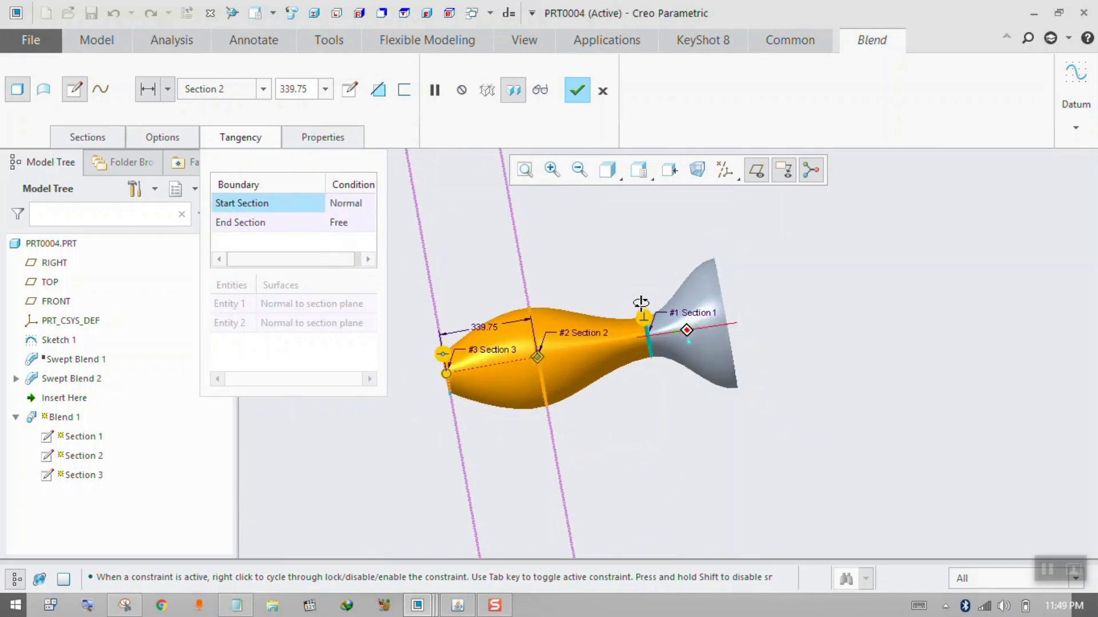
{"action": "left_click", "coordinate": [366, 223]}
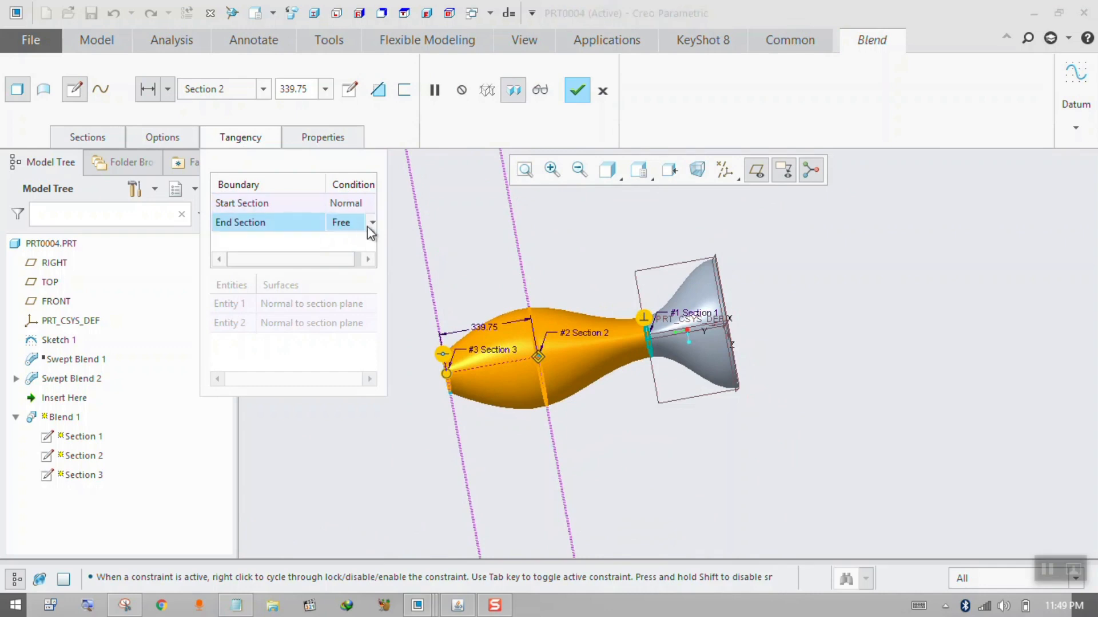
{"action": "left_click", "coordinate": [370, 222]}
{"action": "left_click", "coordinate": [358, 271]}
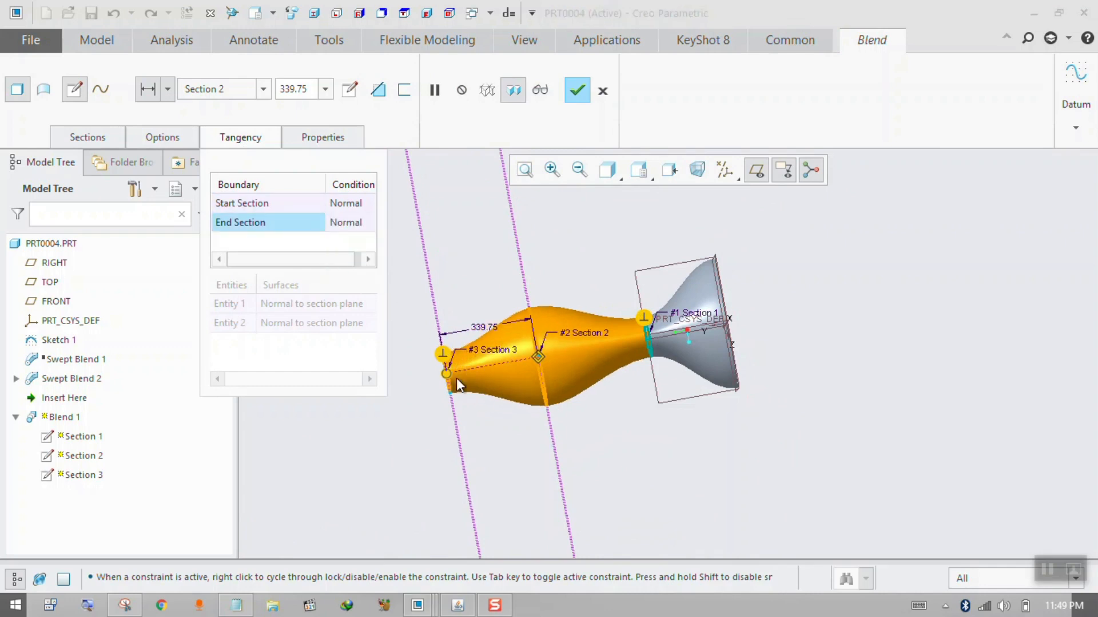
{"action": "middle_click_drag", "start_coordinate": [457, 378], "coordinate": [596, 361]}
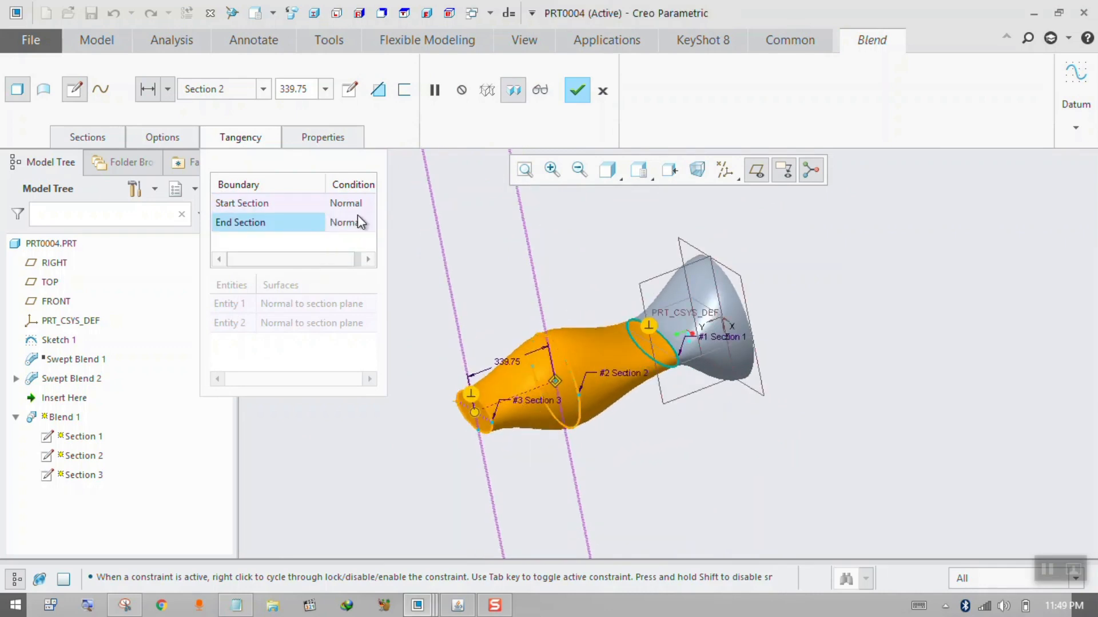
Insert Section 4 into the blend at an offset of about 439 from Section 3.
{"action": "left_click", "coordinate": [82, 136]}
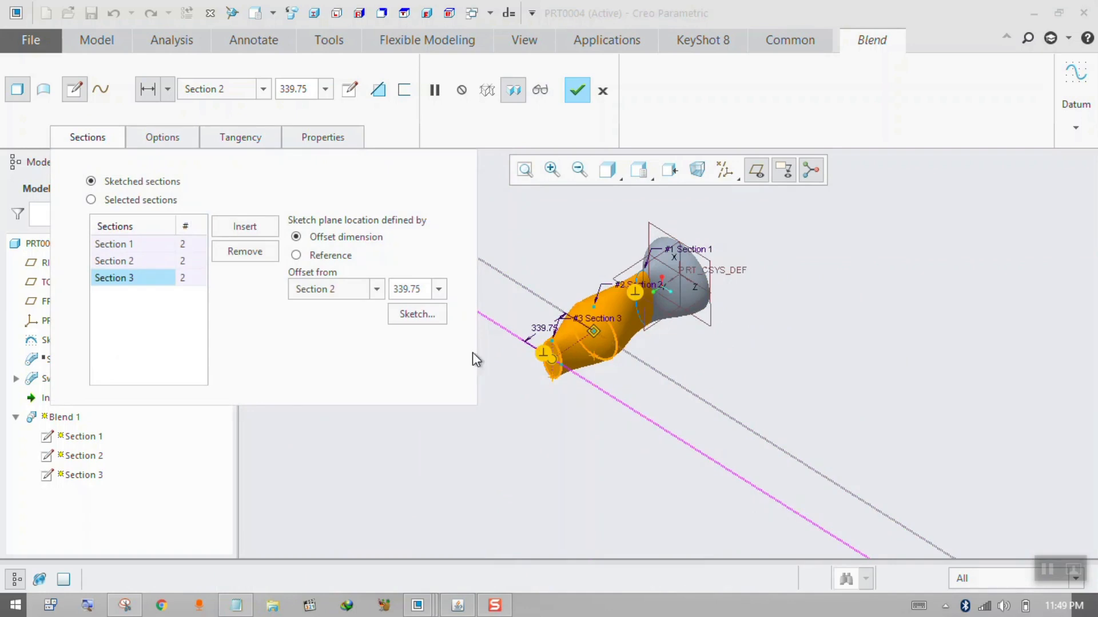
{"action": "left_click", "coordinate": [245, 229]}
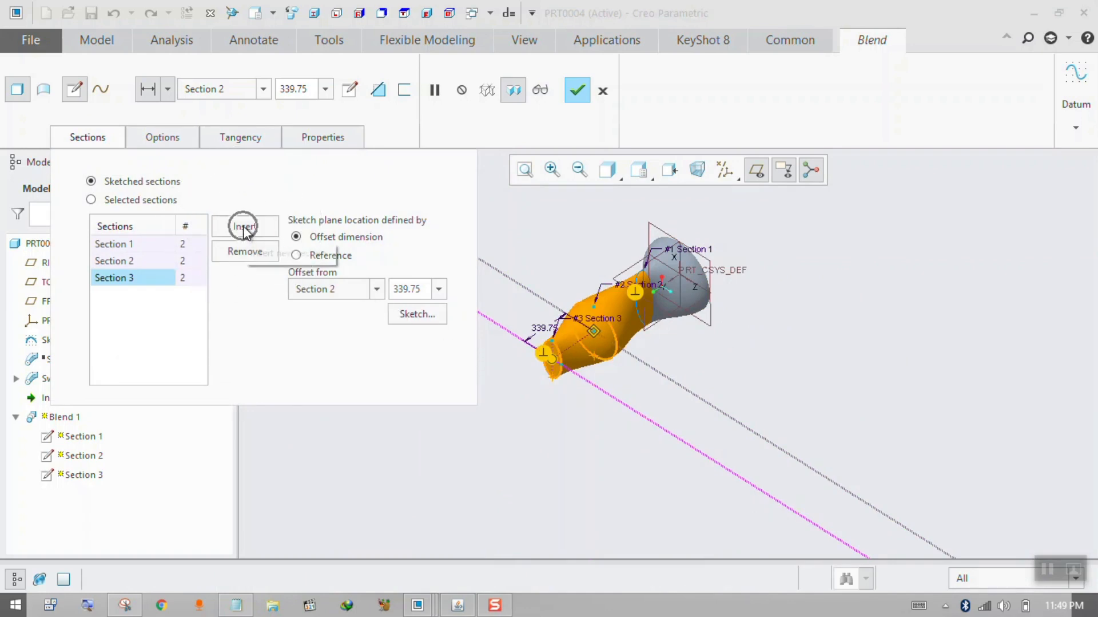
{"action": "middle_click_drag", "start_coordinate": [669, 360], "coordinate": [651, 364]}
{"action": "left_click_drag", "start_coordinate": [575, 367], "coordinate": [553, 384]}
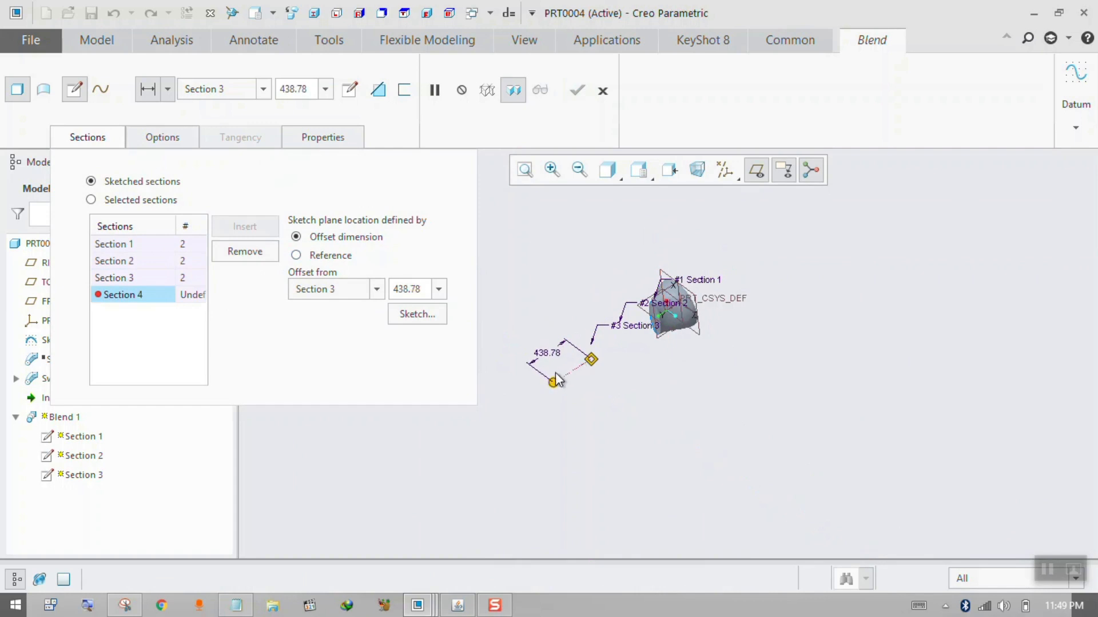
Sketch a small origin-centred circle for Section 4, divide it at both X axis crossings, and finish the sketch.
{"action": "left_click", "coordinate": [420, 315]}
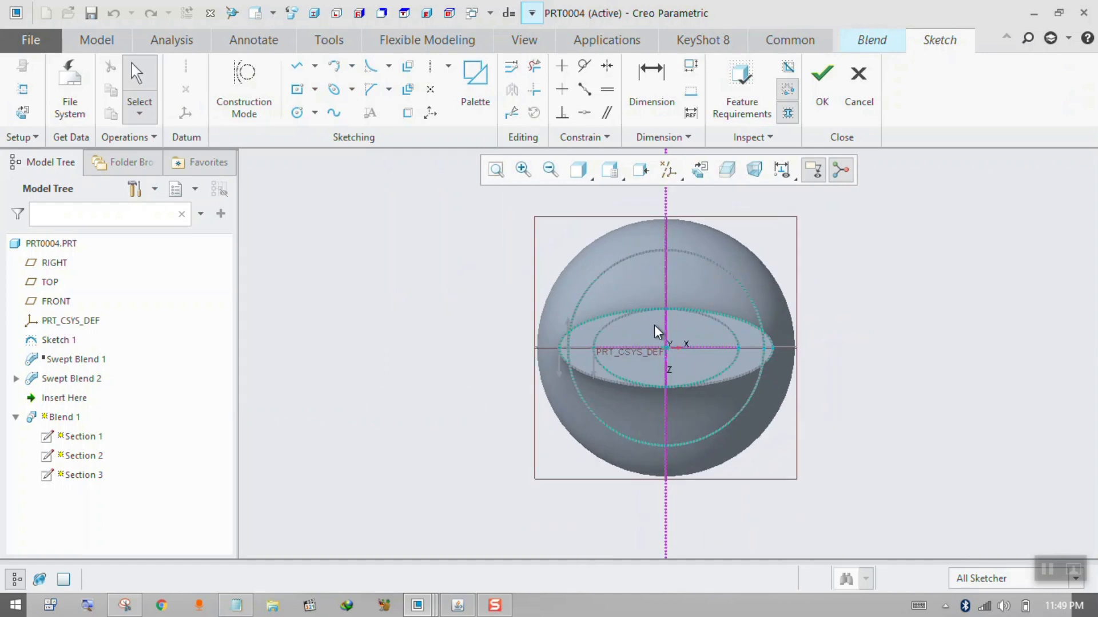
{"action": "left_click", "coordinate": [296, 112]}
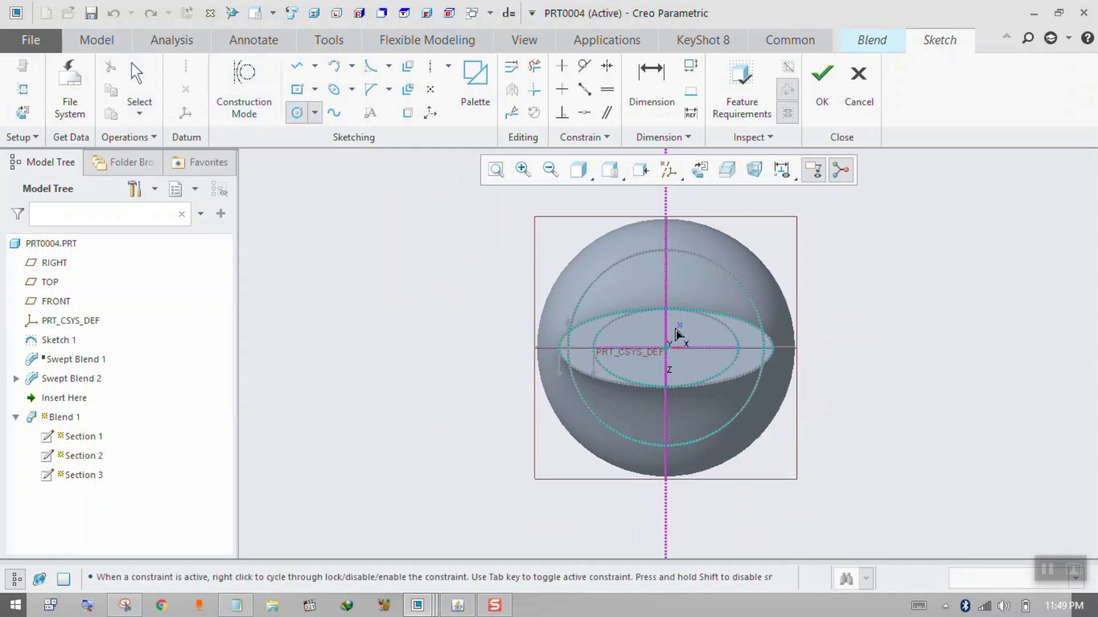
{"action": "left_click", "coordinate": [668, 347]}
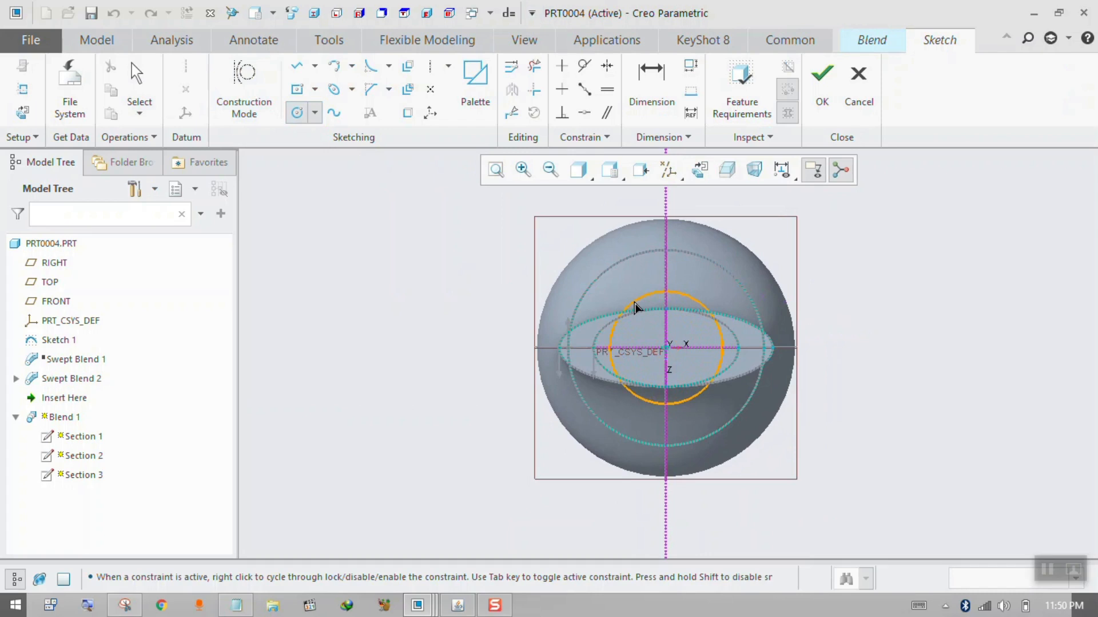
{"action": "left_click", "coordinate": [637, 307]}
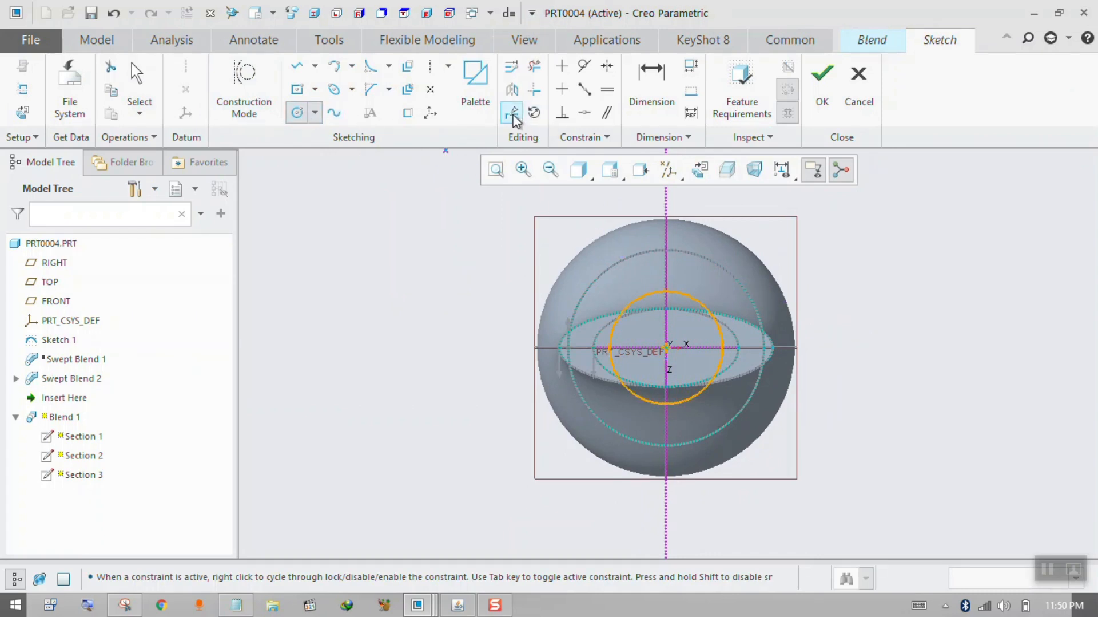
{"action": "left_click", "coordinate": [511, 112]}
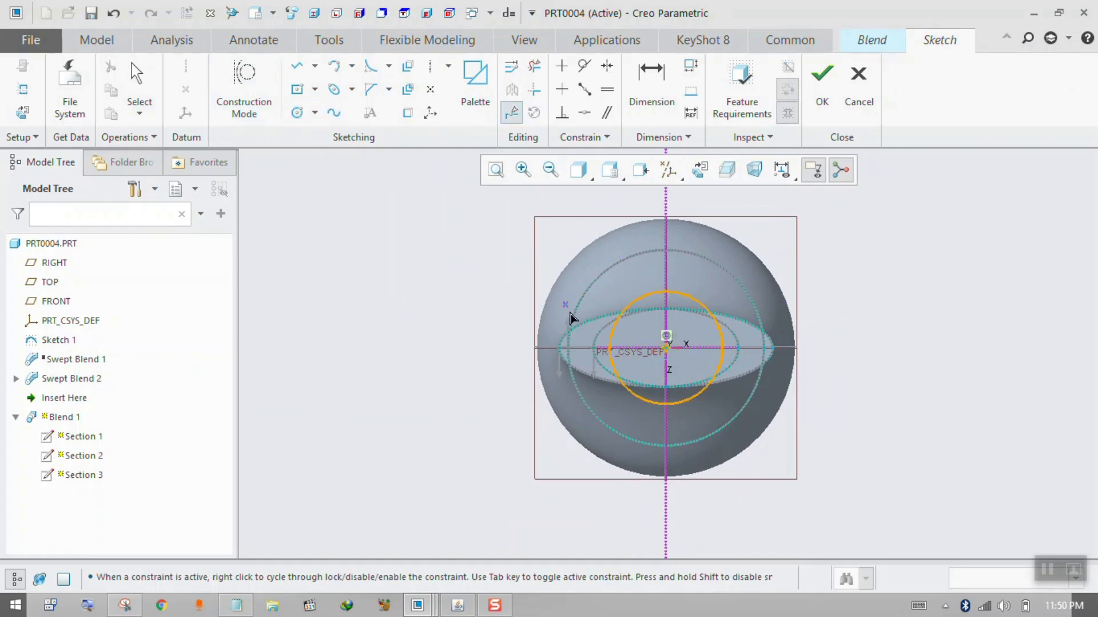
{"action": "left_click", "coordinate": [723, 349]}
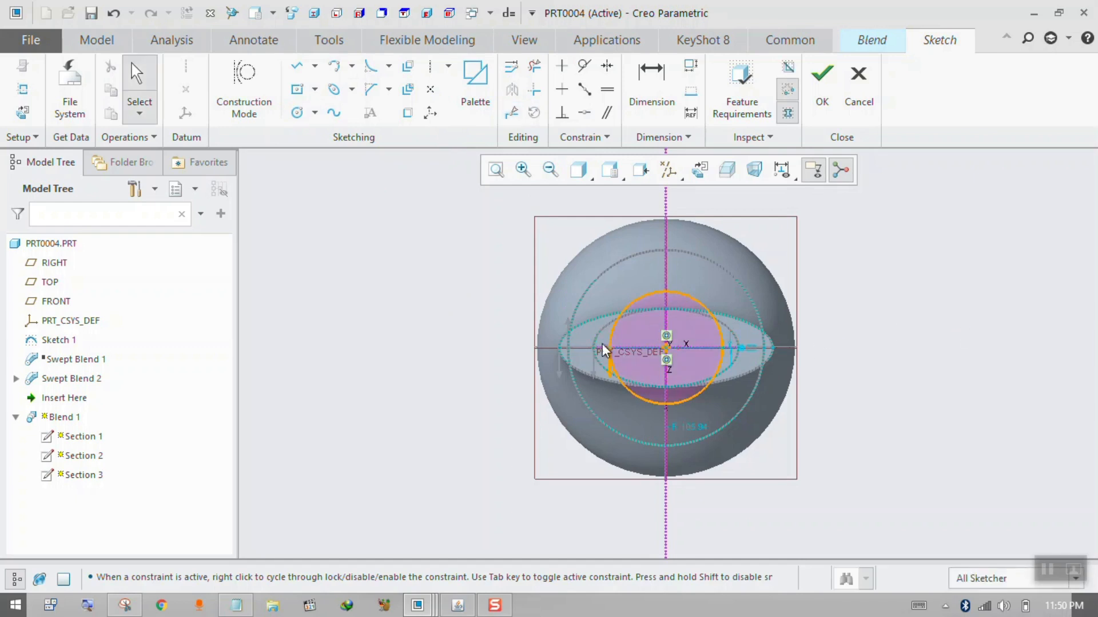
{"action": "left_click", "coordinate": [821, 74]}
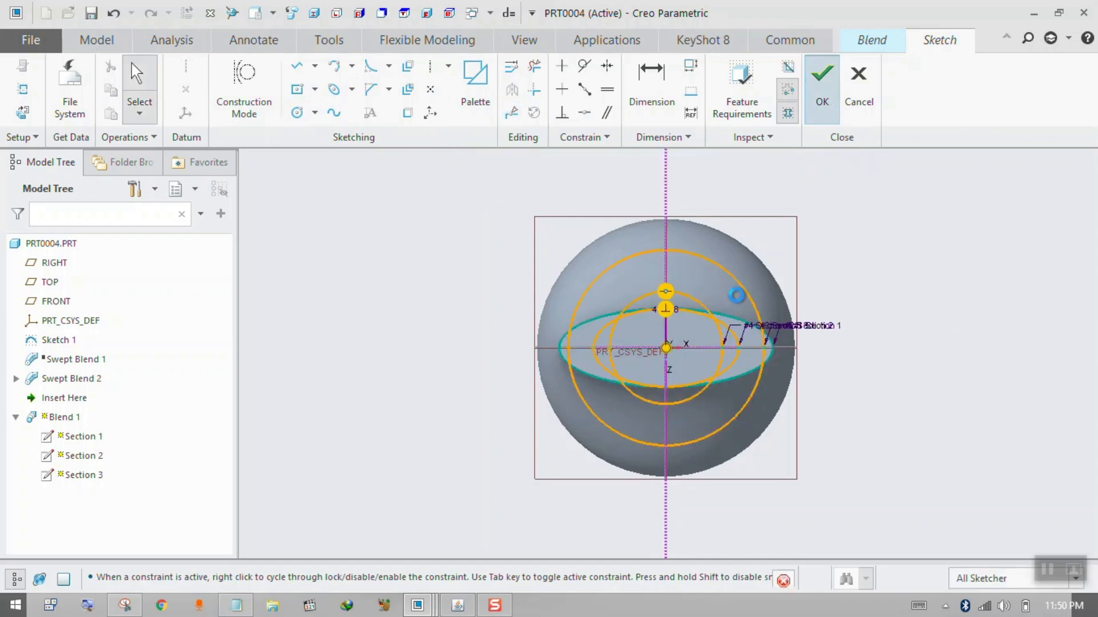
Reduce Section 4's offset from Section 3 to about 398 and enlarge its circle to a radius of about 184.
{"action": "middle_click_drag", "start_coordinate": [658, 356], "coordinate": [695, 321]}
{"action": "middle_click_drag", "start_coordinate": [760, 231], "coordinate": [824, 243]}
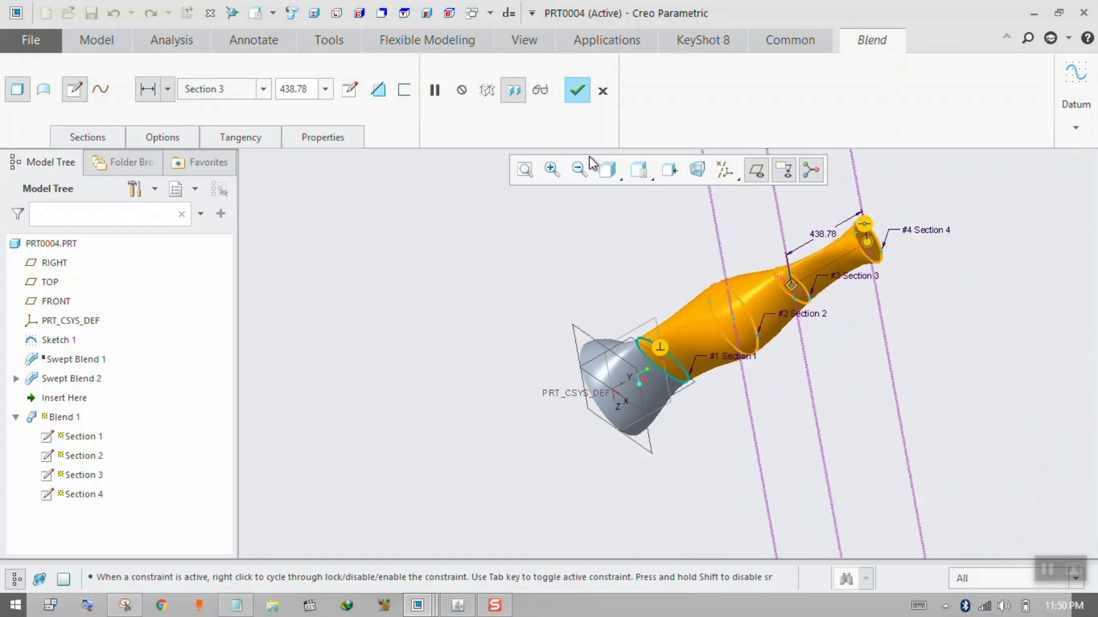
{"action": "left_click_drag", "start_coordinate": [871, 245], "coordinate": [872, 263]}
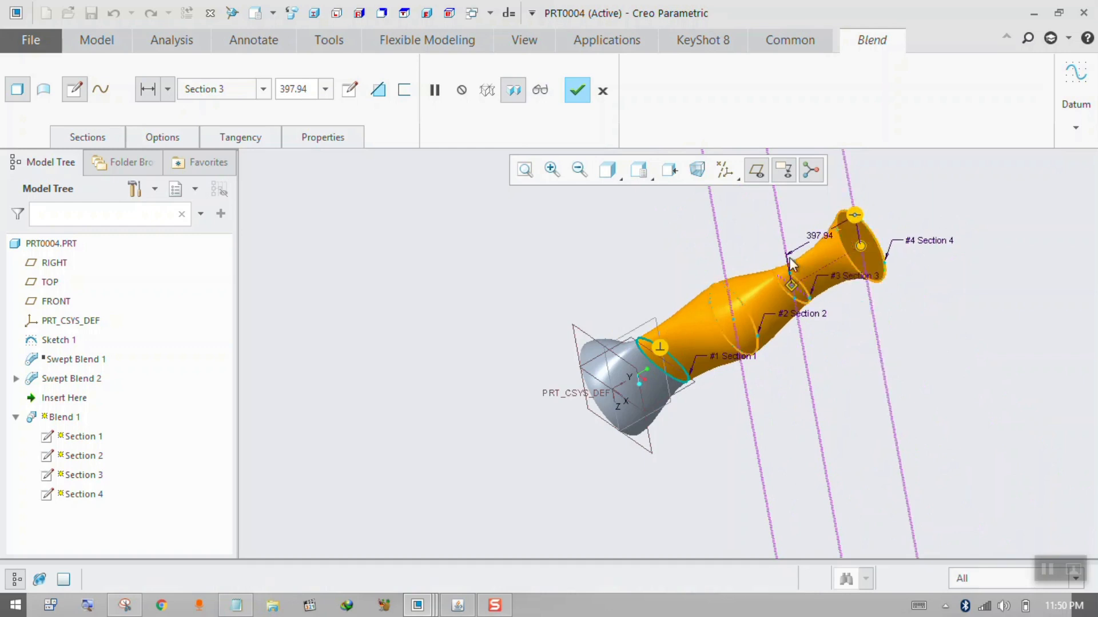
Reopen Section 4's sketch and delete both halves of its origin-centred circle.
{"action": "left_click", "coordinate": [121, 138]}
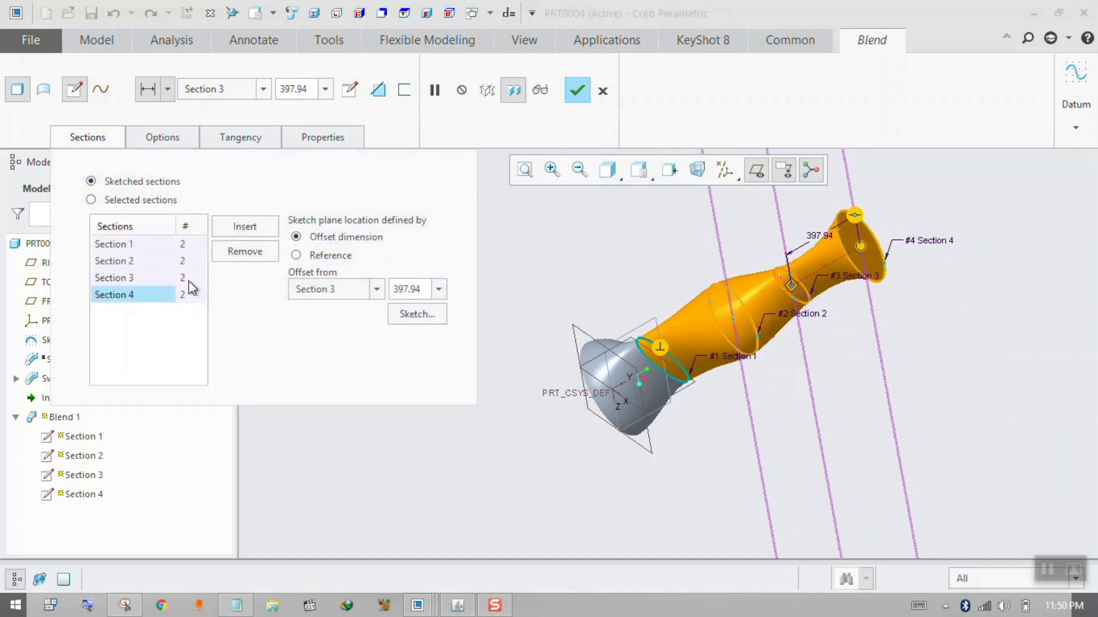
{"action": "left_click", "coordinate": [404, 314]}
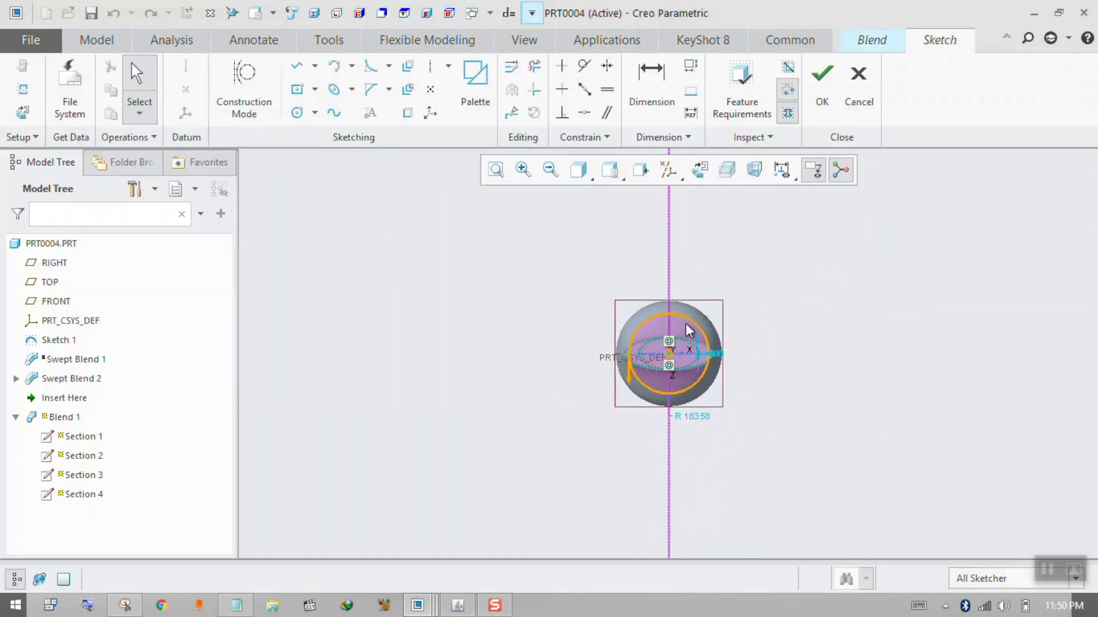
{"action": "left_click", "coordinate": [689, 330]}
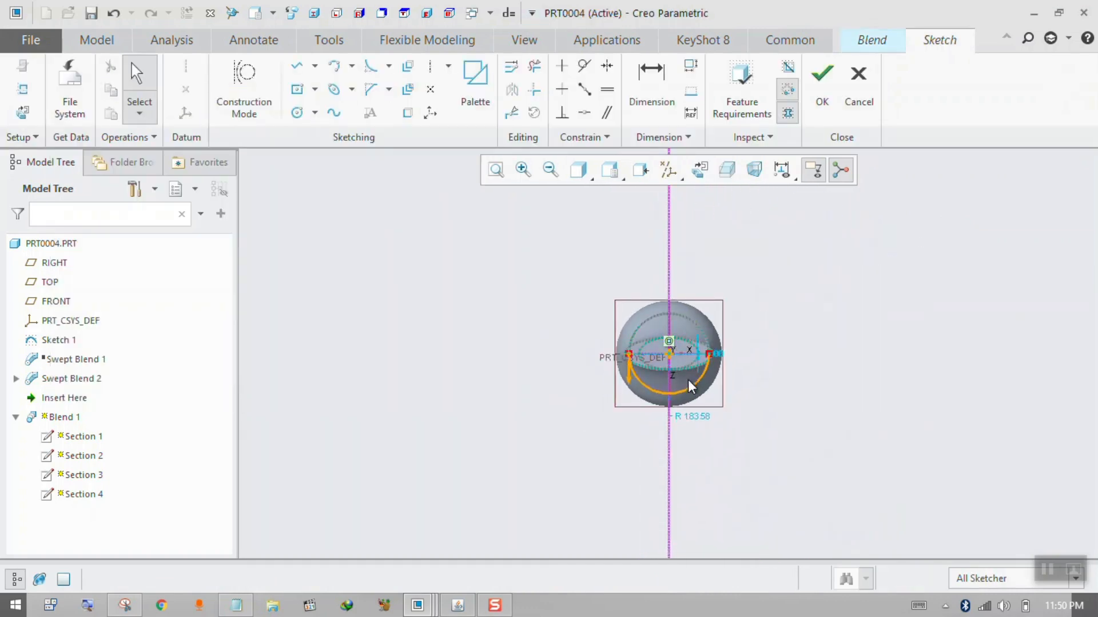
{"action": "key", "text": "Delete"}
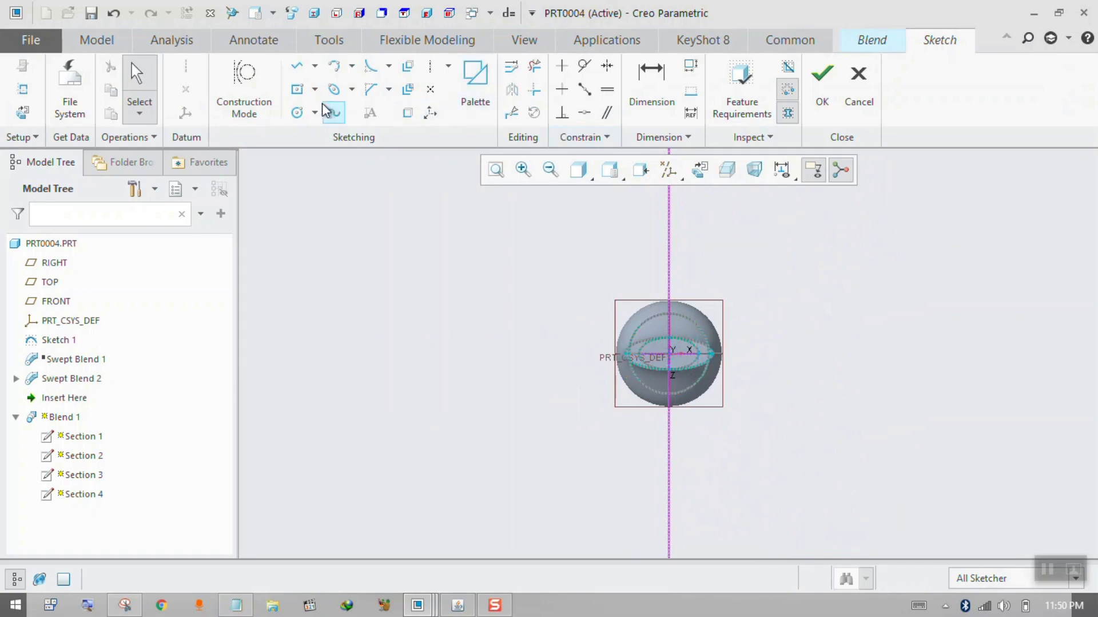
Sketch a Section 4 circle centred on the vertical reference below the origin, divide it at both ends of its horizontal diameter, and finish the sketch.
{"action": "left_click", "coordinate": [297, 112]}
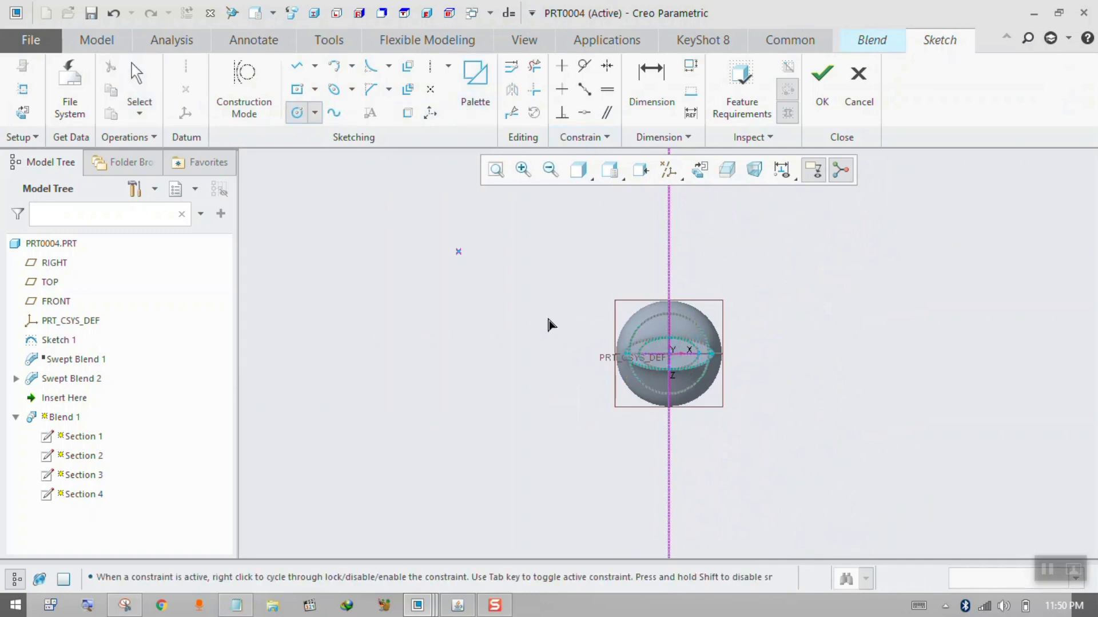
{"action": "left_click", "coordinate": [669, 415]}
{"action": "left_click", "coordinate": [718, 445]}
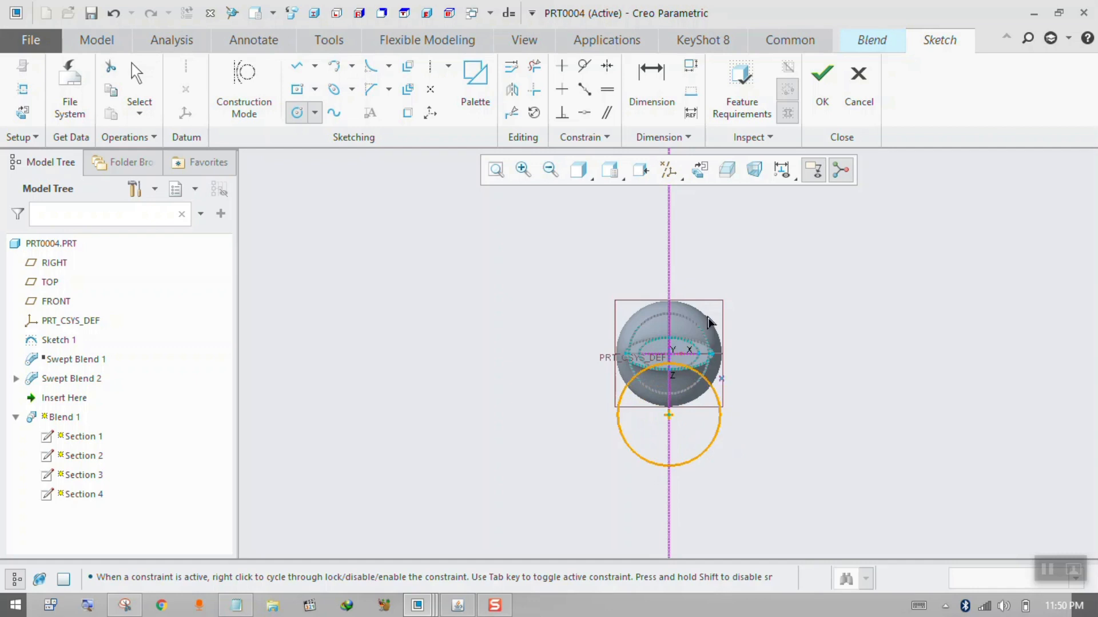
{"action": "left_click", "coordinate": [511, 113]}
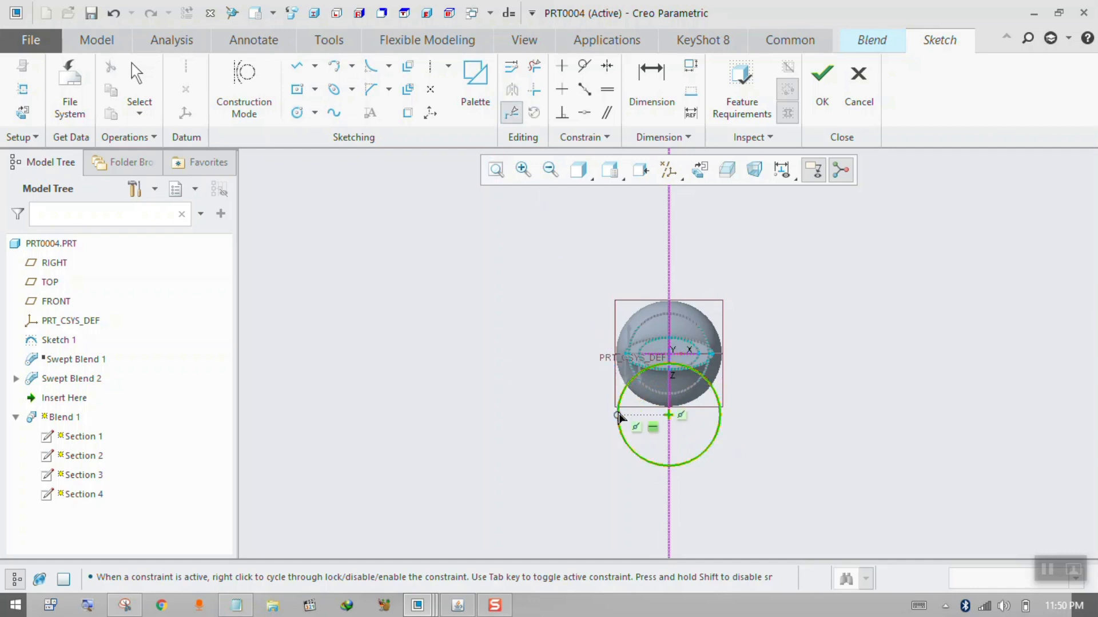
{"action": "left_click", "coordinate": [619, 415]}
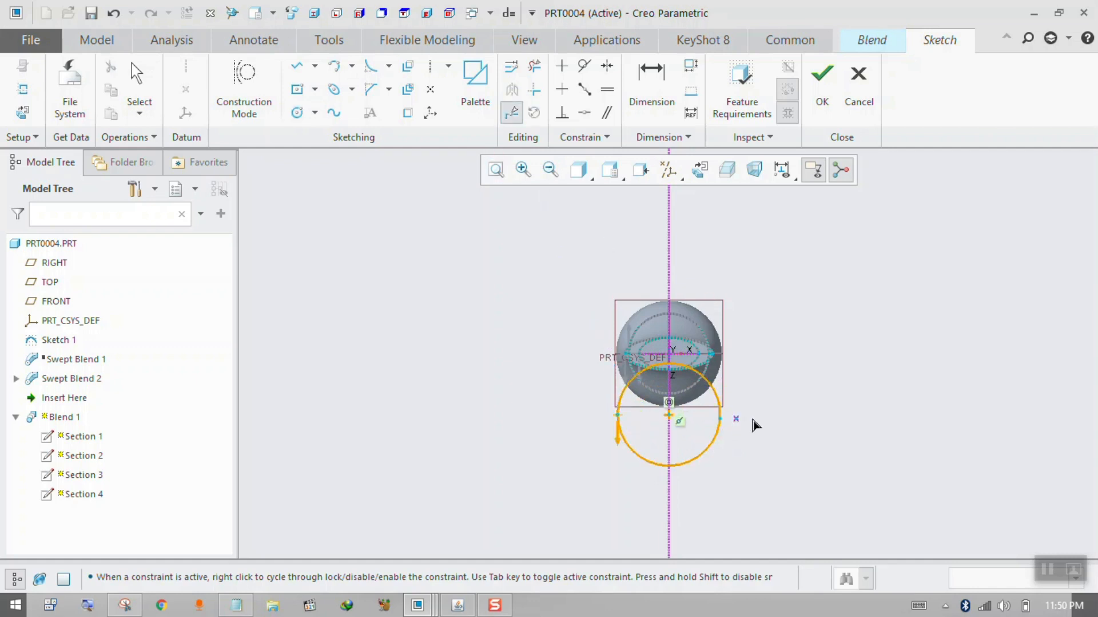
{"action": "left_click", "coordinate": [823, 73]}
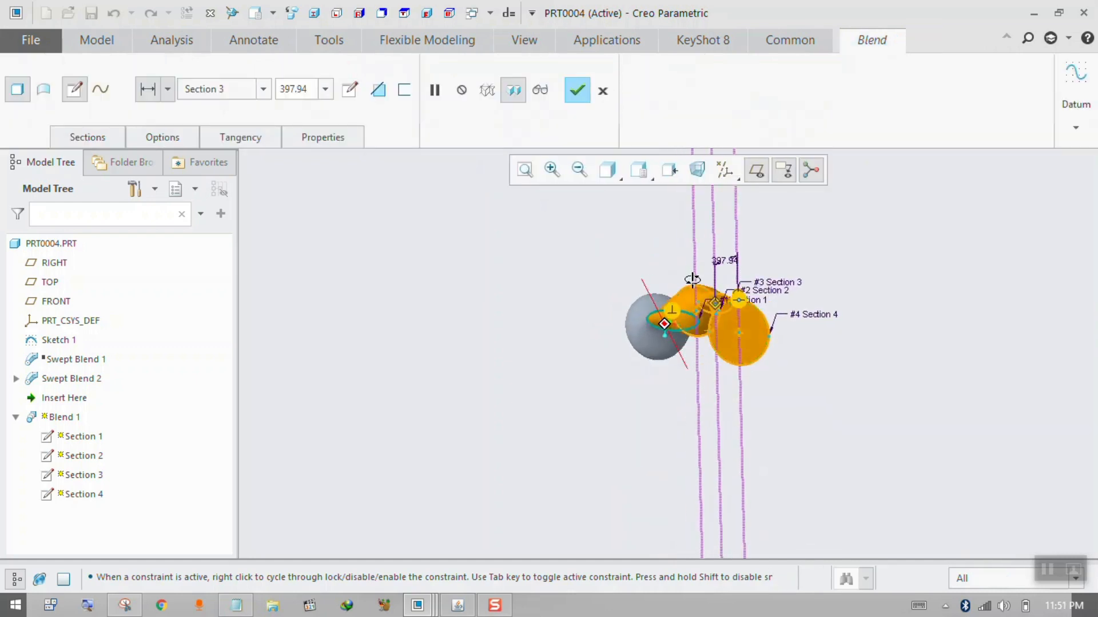
Complete the four-section blend with its offset end circle and inspect the resulting curved solid.
{"action": "middle_click_drag", "start_coordinate": [692, 279], "coordinate": [843, 294]}
{"action": "left_click", "coordinate": [568, 100]}
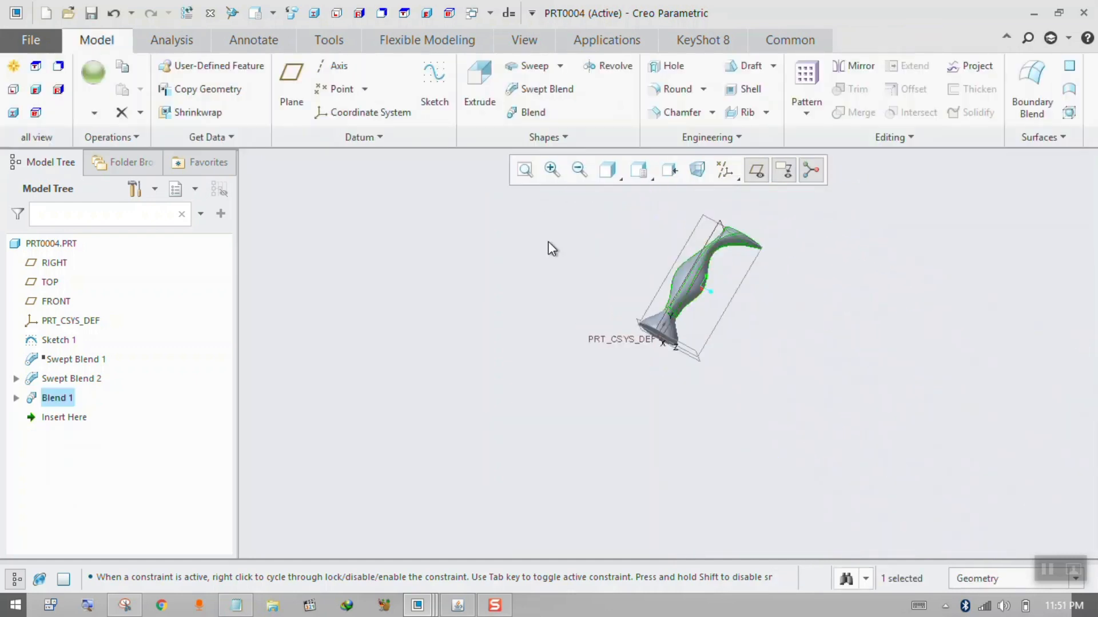
{"action": "middle_click_drag", "start_coordinate": [555, 247], "coordinate": [593, 276]}
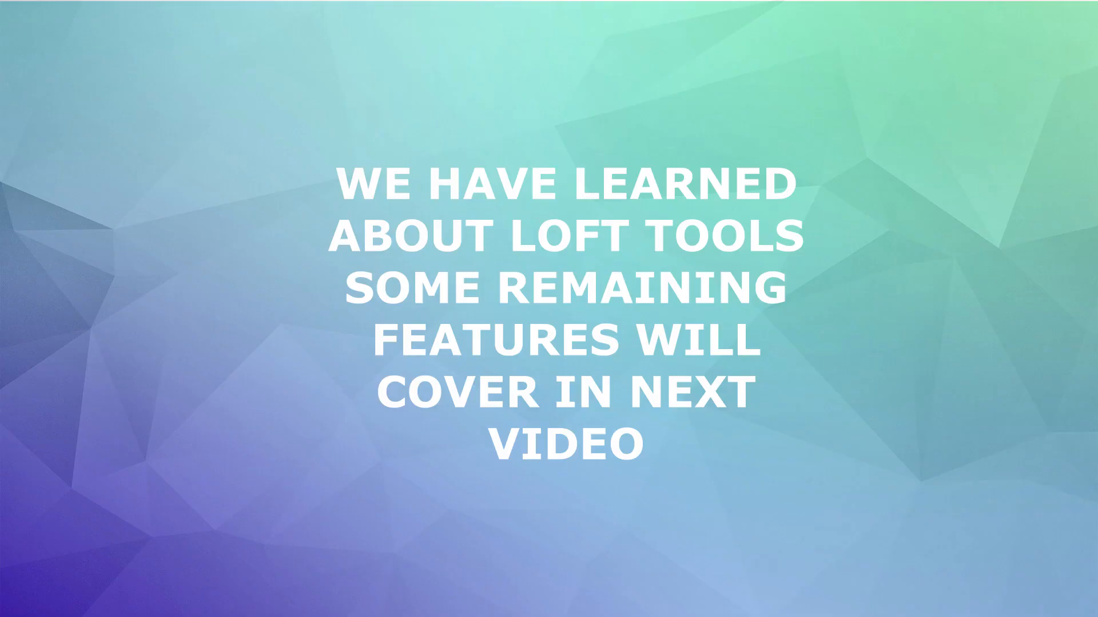